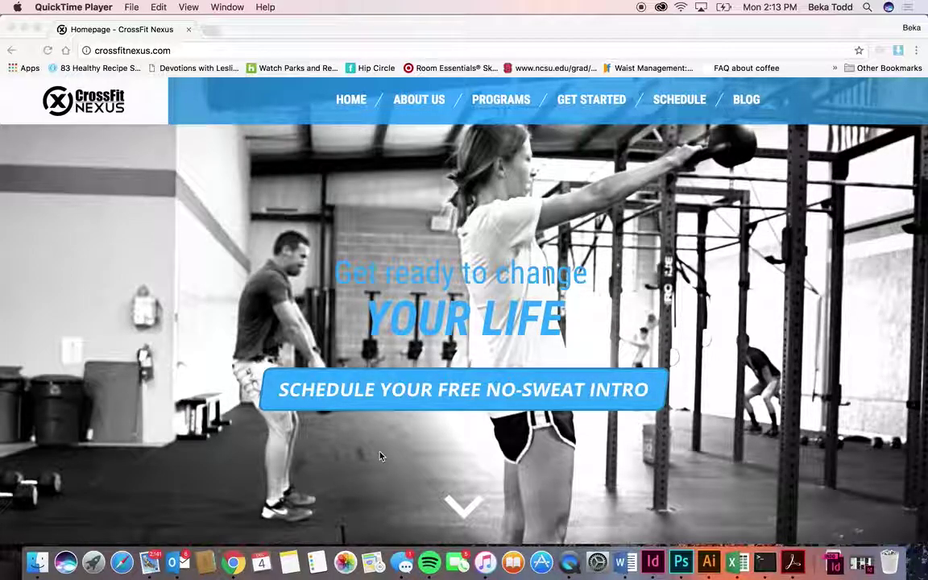
Step: Go to the site's WordPress admin login page at crossfitnexus.com/wp-admin
scroll(379, 453, down, 10)
scroll(380, 453, up, 10)
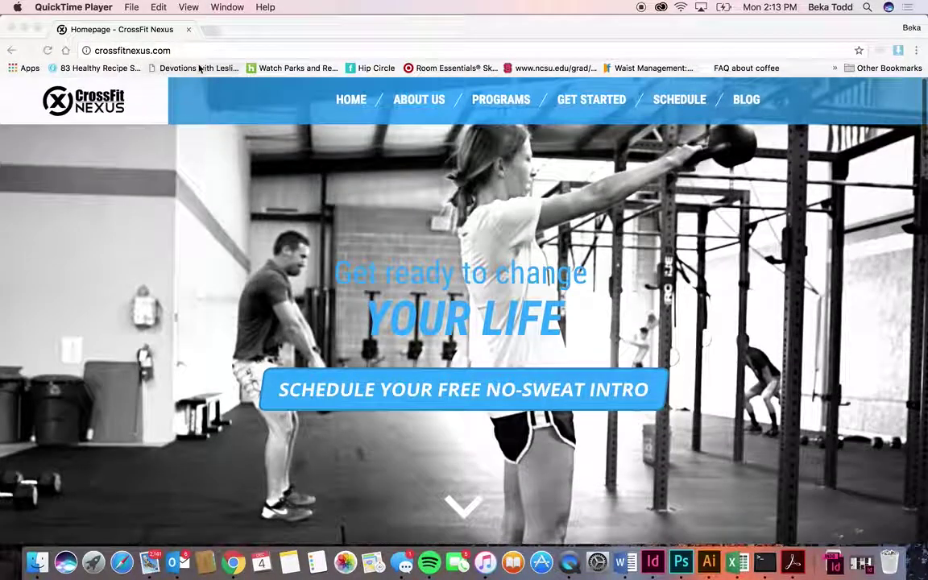
click(174, 49)
click(171, 50)
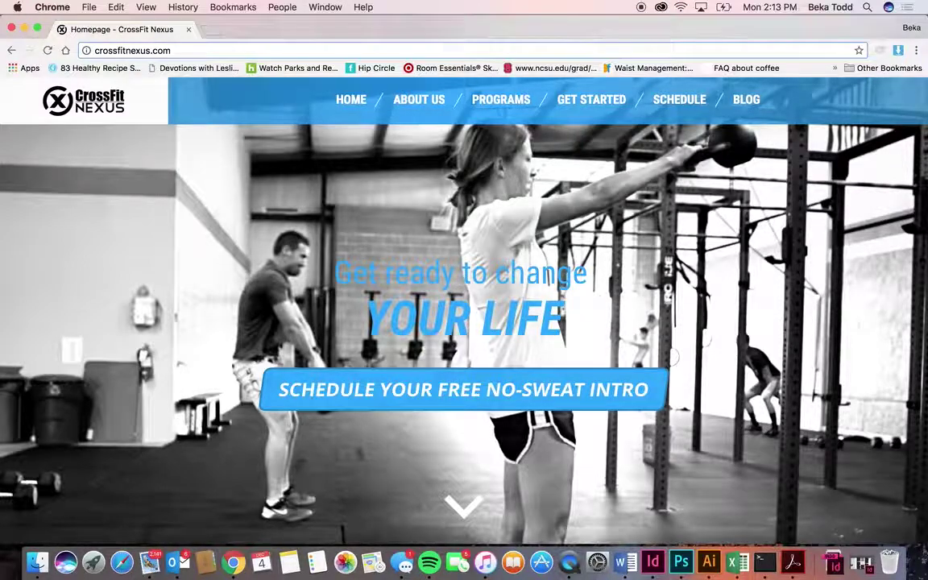
text(/wp-admin)
key(Return)
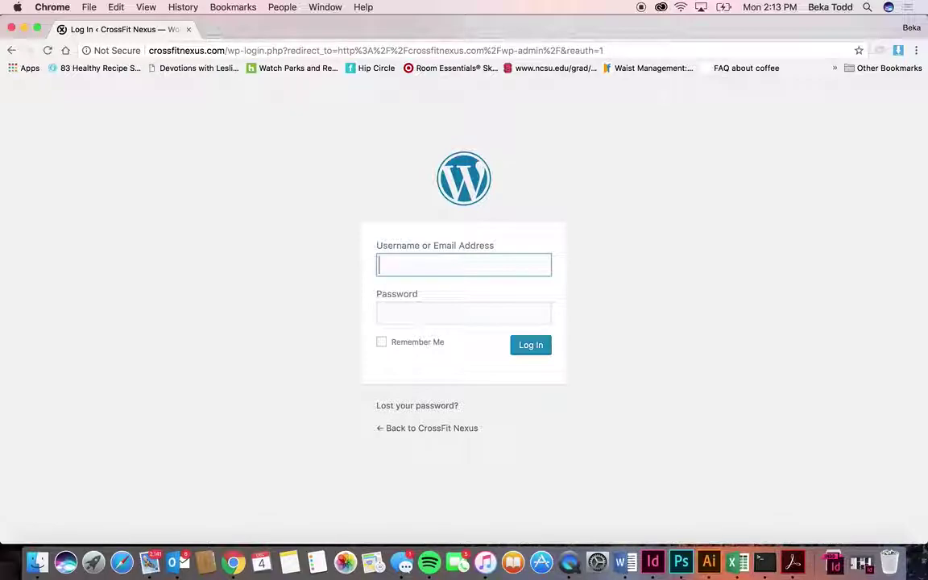
Step: Log in to WordPress with the account username and password, and save the login in the browser
text(me)
key(Down)
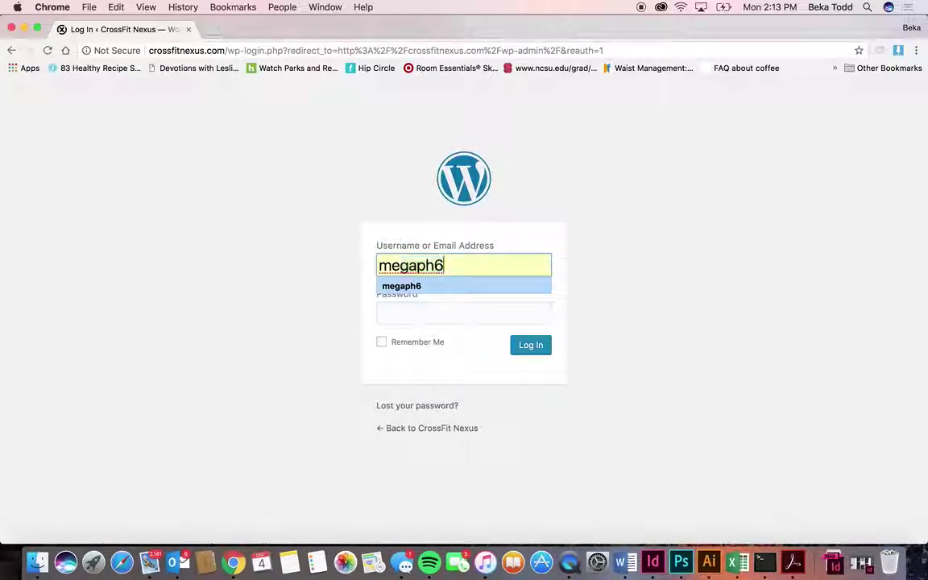
key(Tab)
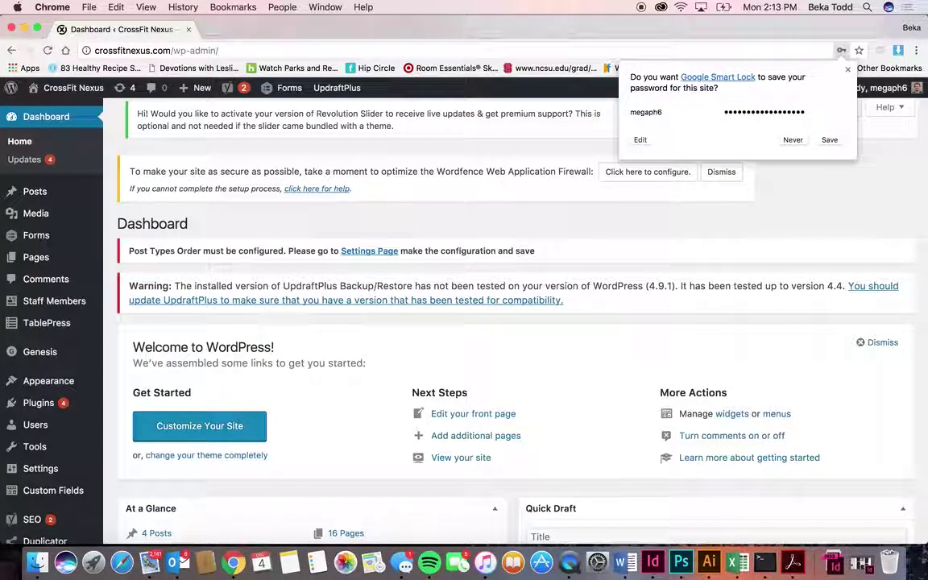
click(827, 140)
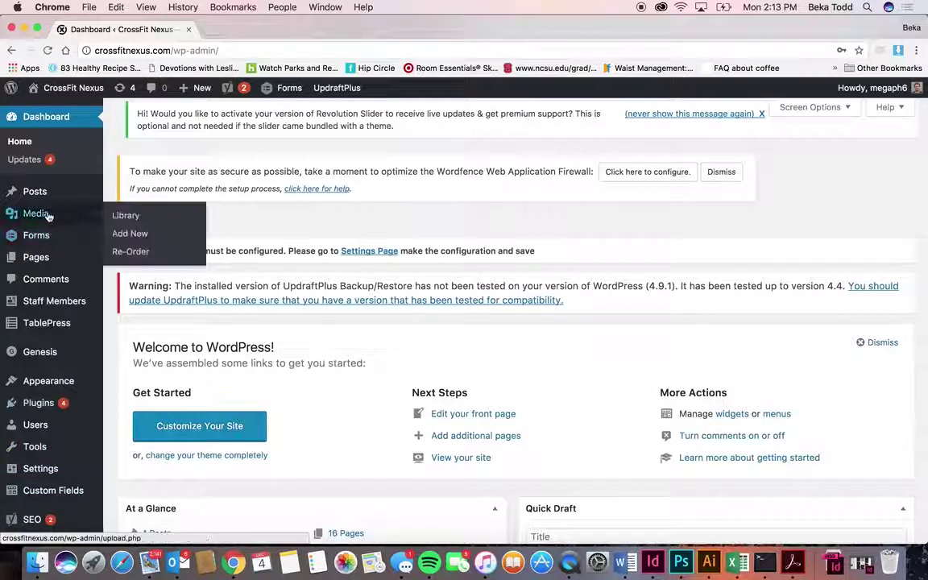
Step: Open the WordPress Updates page, mark all listed plugins and review the available updates
scroll(46, 384, down, 5)
scroll(45, 384, up, 5)
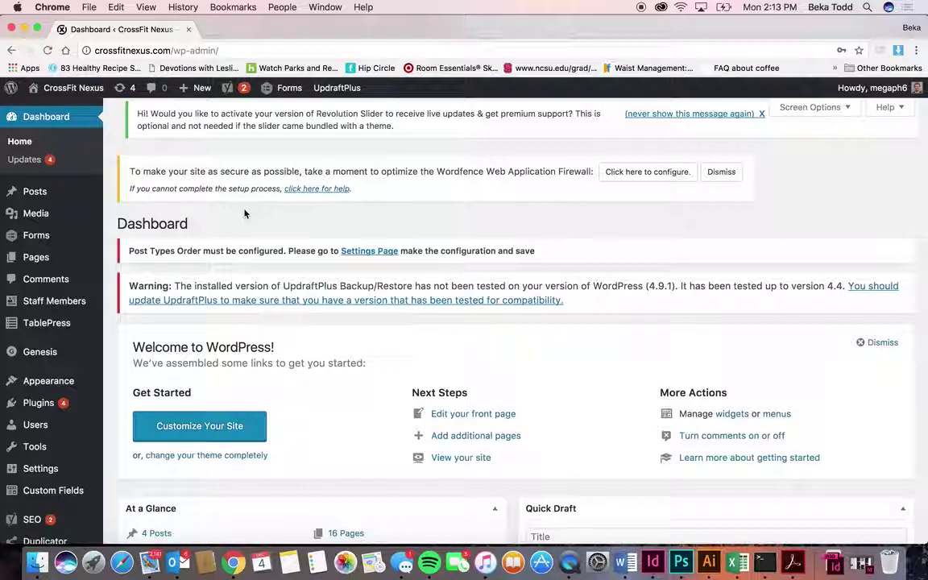
click(39, 165)
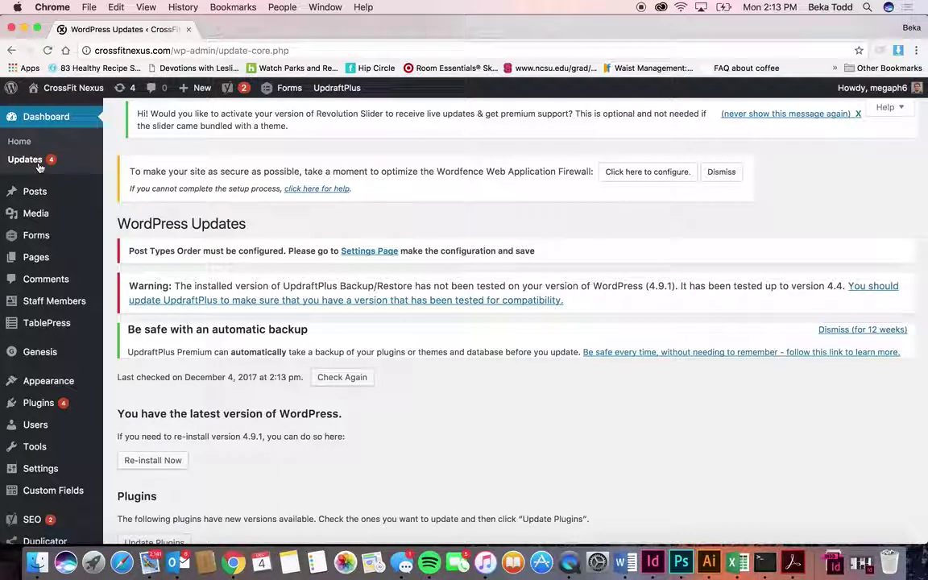
scroll(202, 413, down, 5)
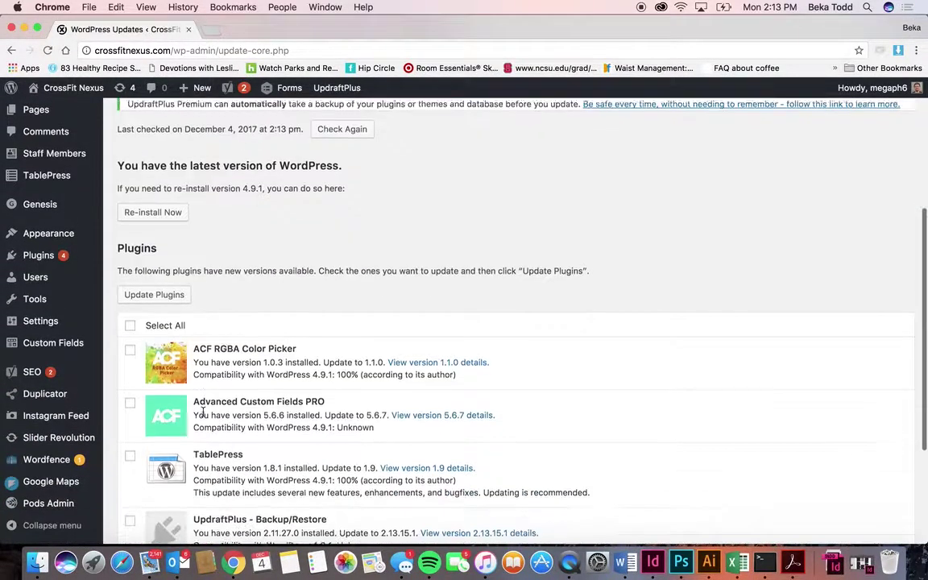
click(130, 324)
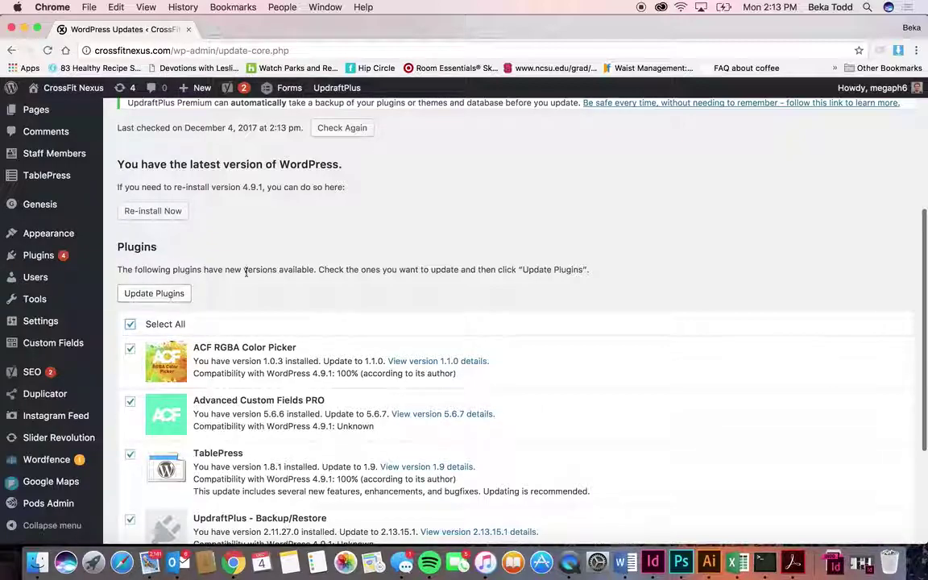
scroll(245, 272, down, 5)
scroll(245, 274, up, 10)
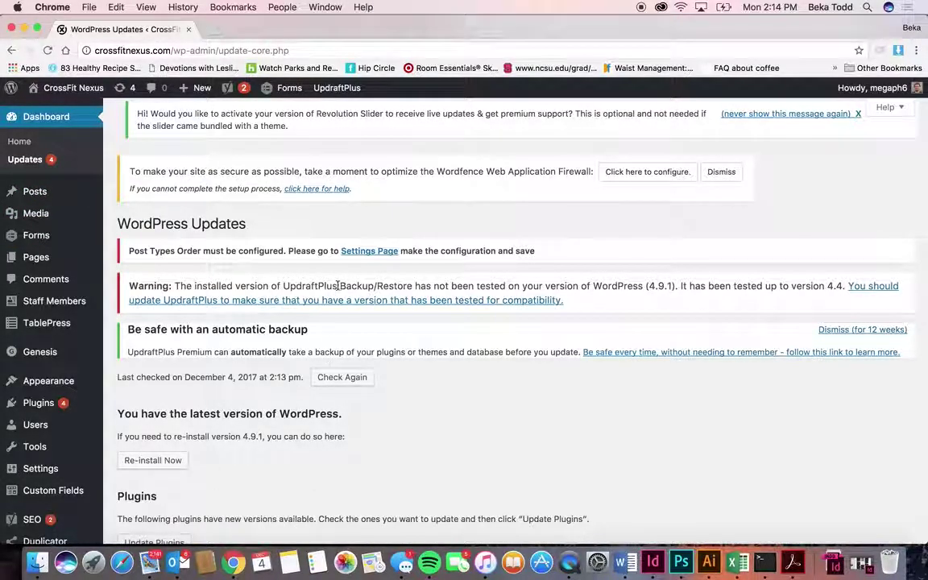
Step: Open the blog post "Nutrition 101 – Part One" for editing from the list of all posts
mouse_move(36, 194)
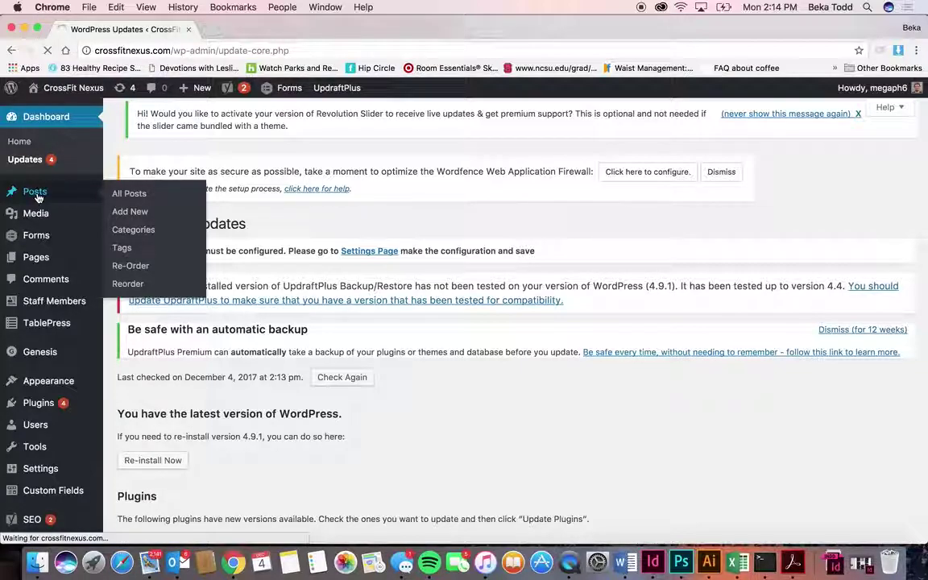
scroll(322, 360, down, 2)
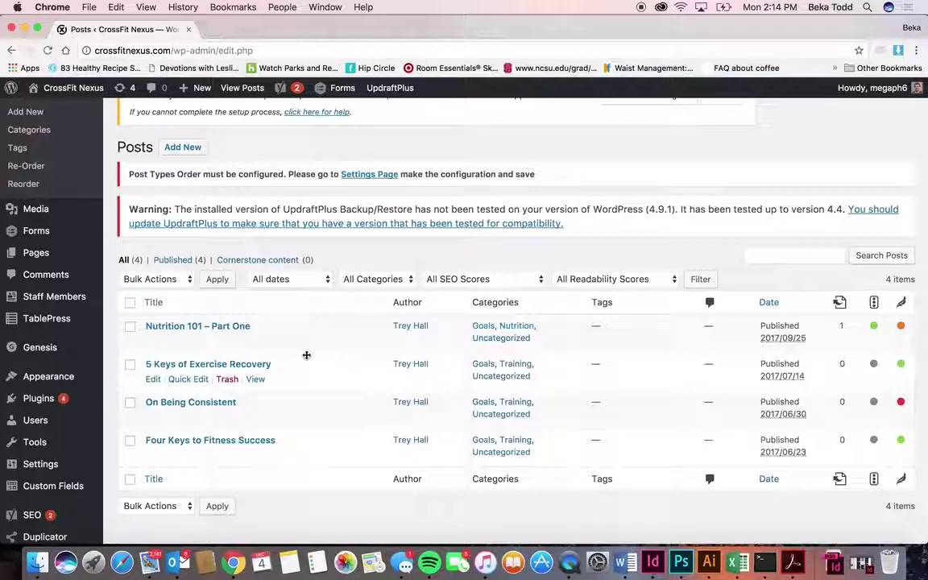
click(240, 328)
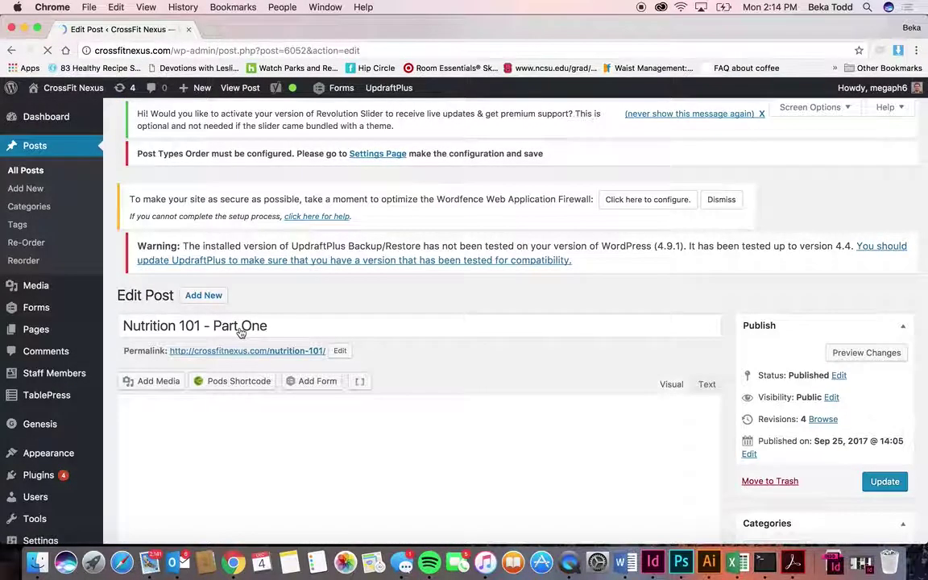
Step: Read through the post's title, permalink and body text in the editor
scroll(240, 333, down, 1)
scroll(240, 333, down, 3)
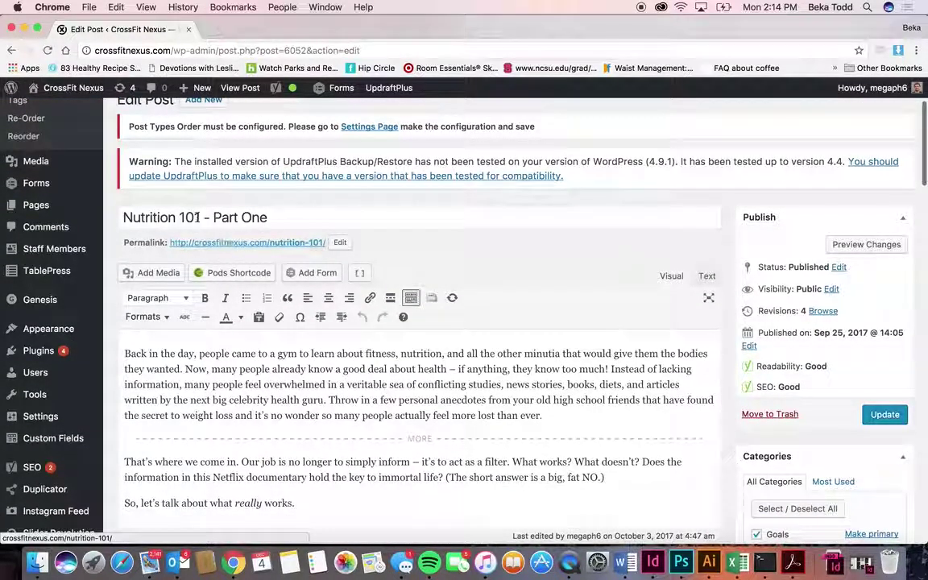
scroll(287, 394, down, 5)
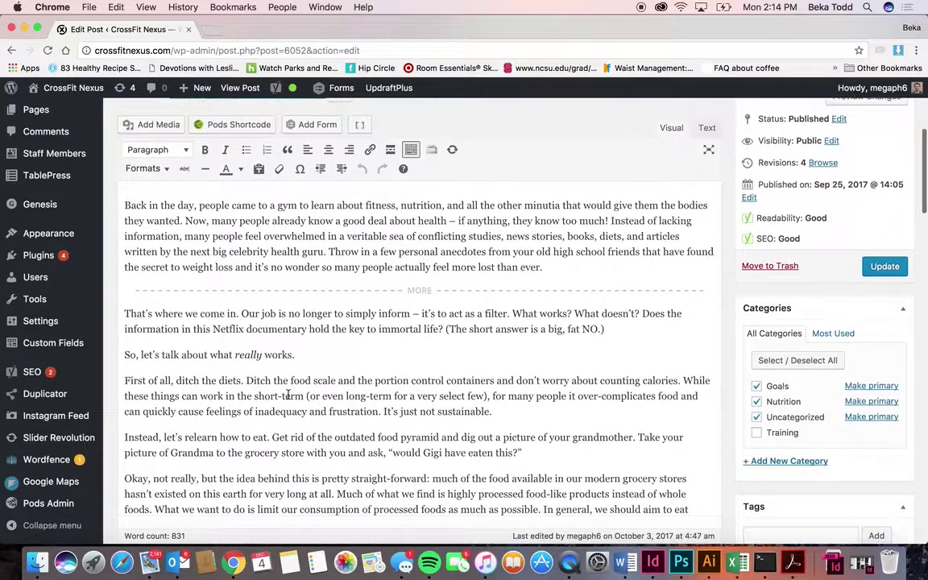
scroll(287, 393, down, 5)
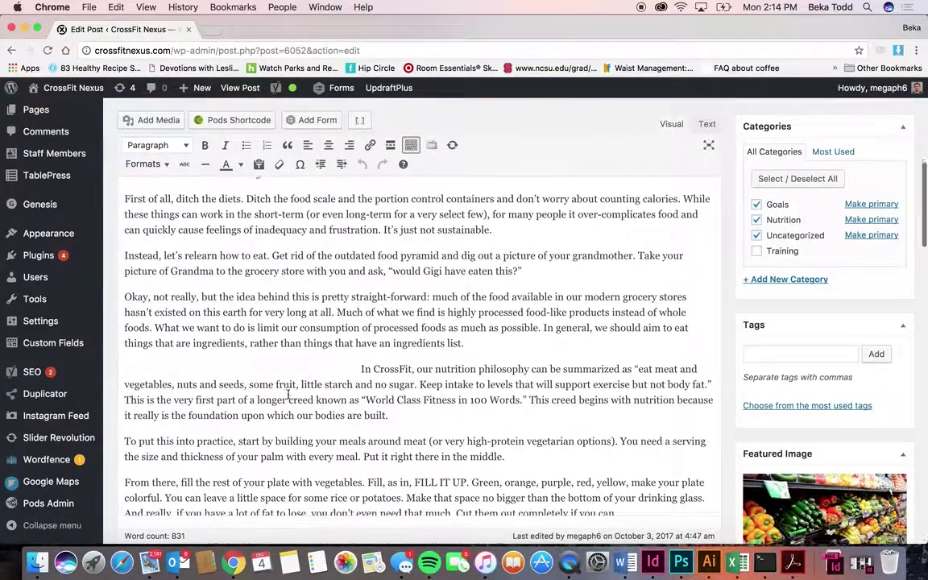
scroll(379, 497, down, 5)
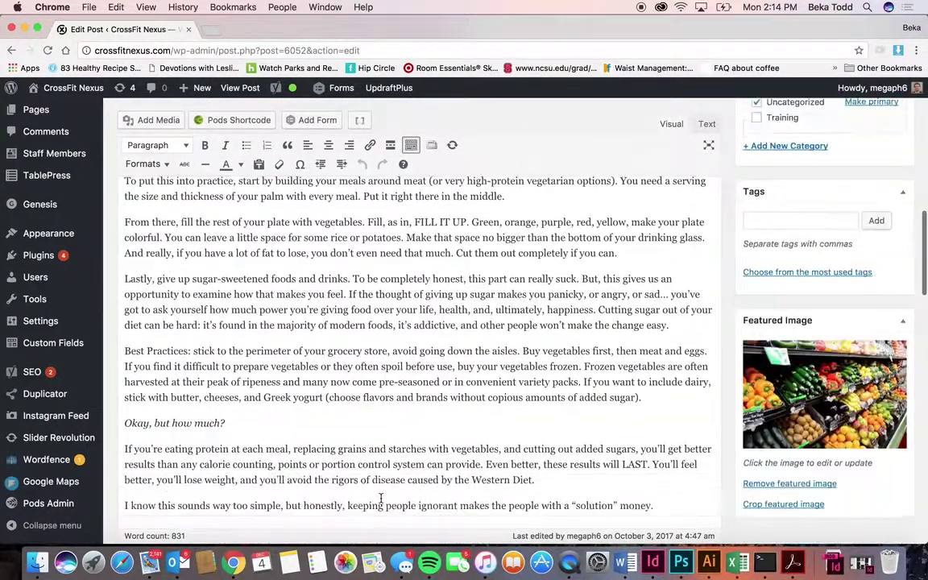
scroll(359, 254, up, 20)
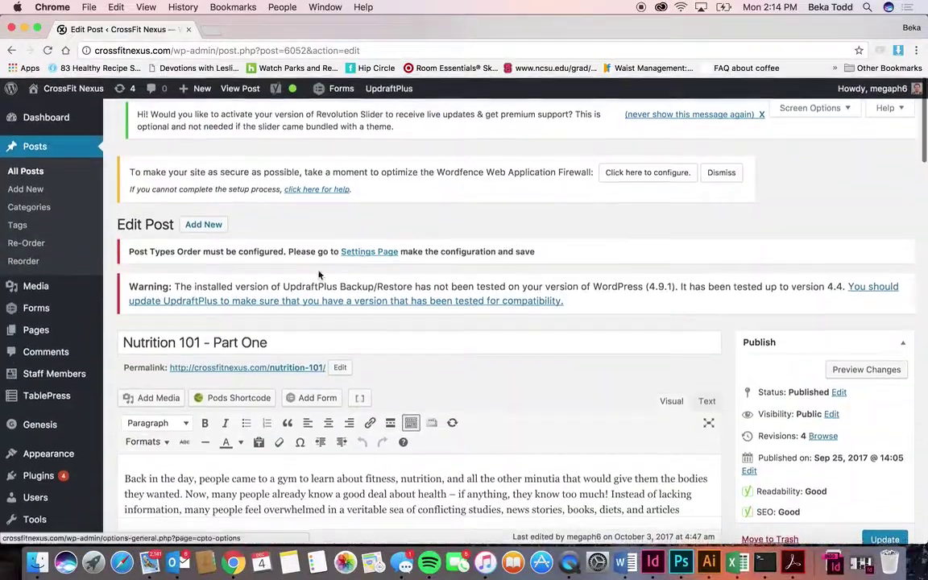
Step: View the paragraph and heading styles available for the post text, leaving the formatting as is
click(432, 423)
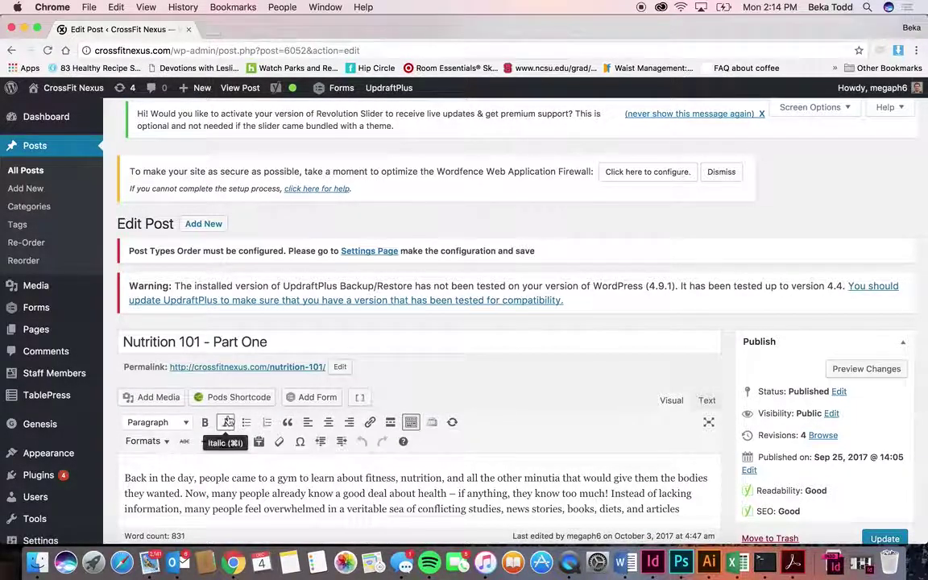
click(185, 423)
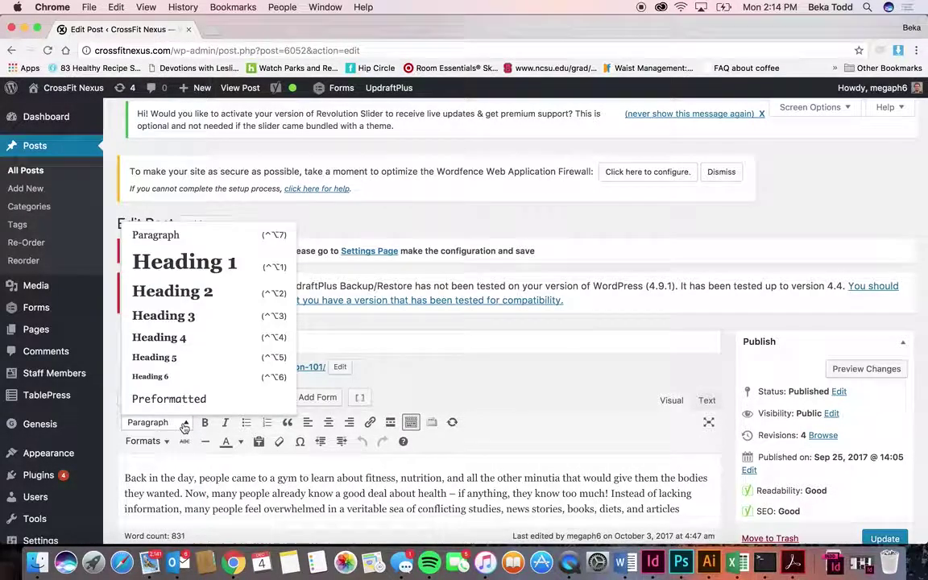
click(214, 461)
Step: Examine the rest of the post's text, its layout settings and its assigned categories
scroll(421, 470, down, 20)
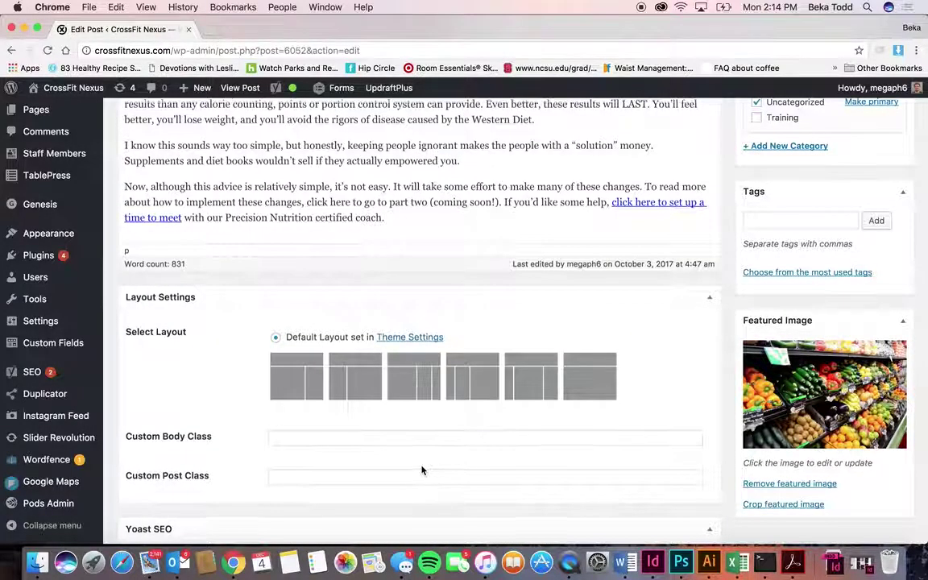
scroll(422, 470, up, 3)
scroll(421, 471, up, 15)
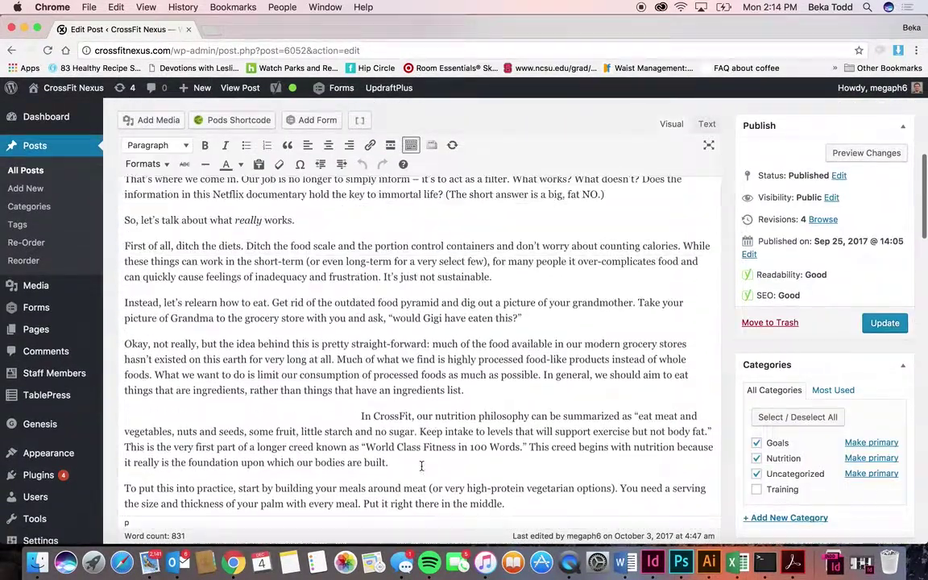
scroll(421, 466, down, 10)
scroll(421, 465, up, 3)
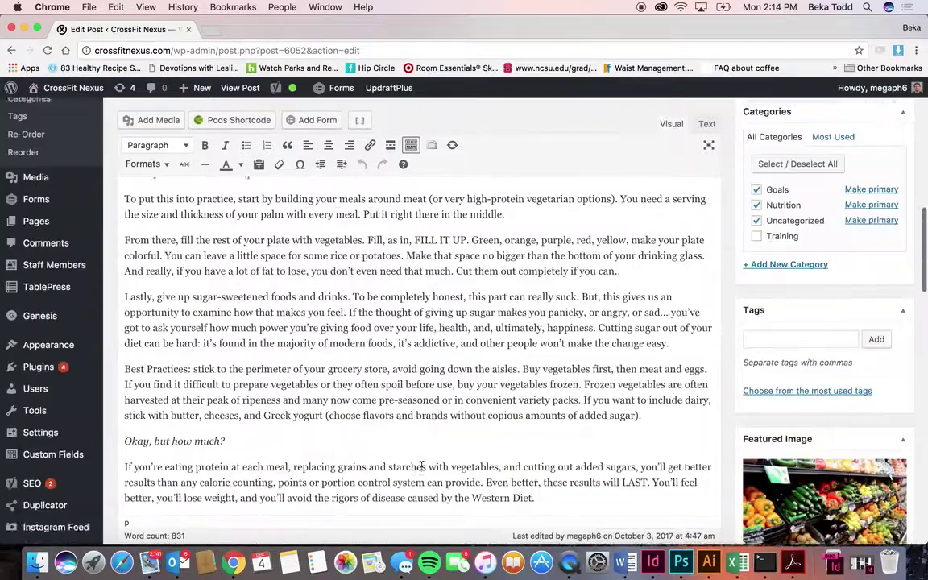
scroll(421, 465, up, 1)
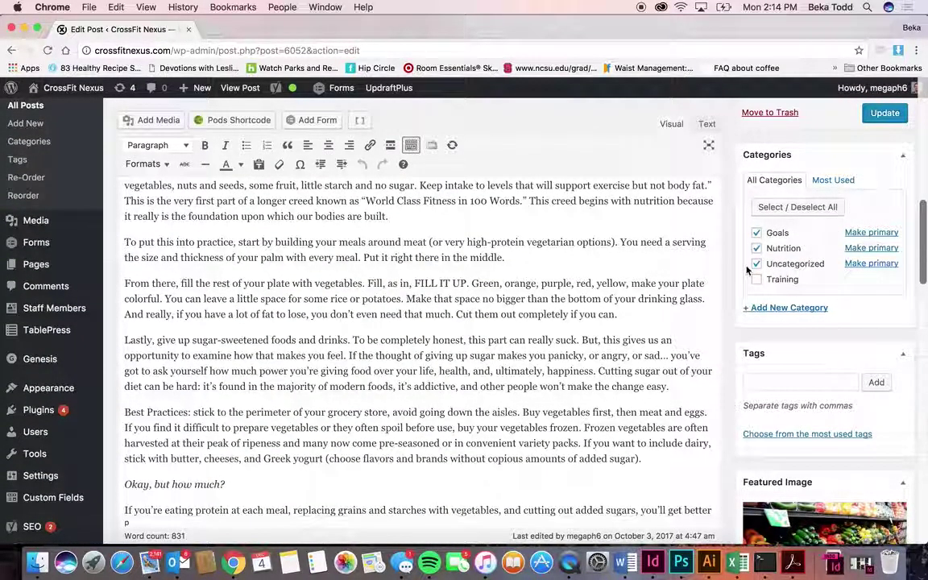
Step: View the upload and media library options for the post's featured image and close the chooser without replacing the image
scroll(790, 351, down, 4)
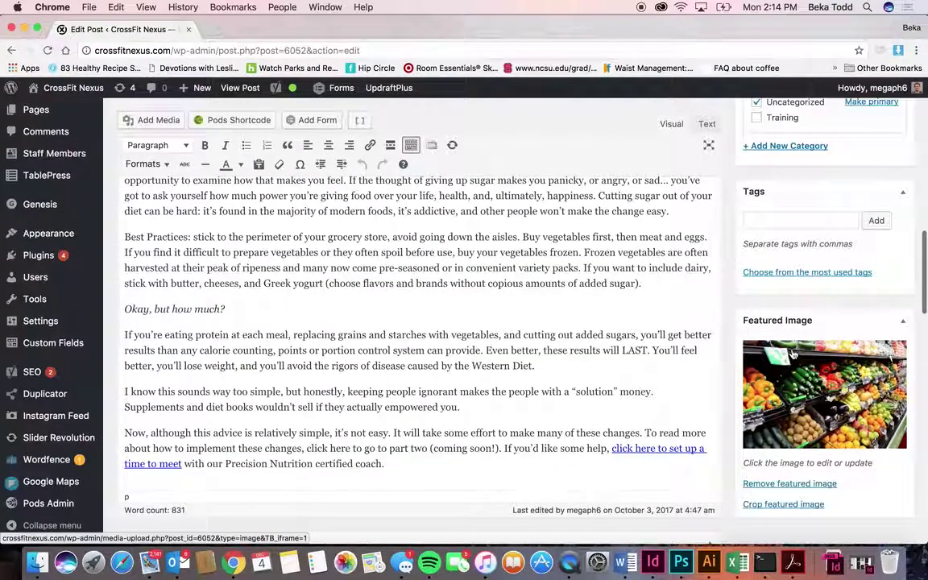
scroll(793, 370, down, 1)
click(794, 382)
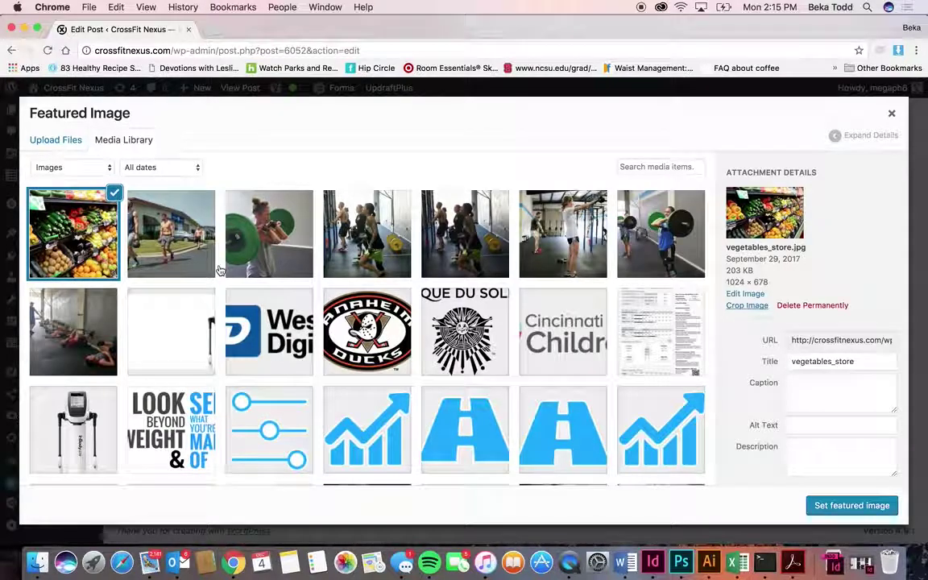
click(66, 145)
click(124, 143)
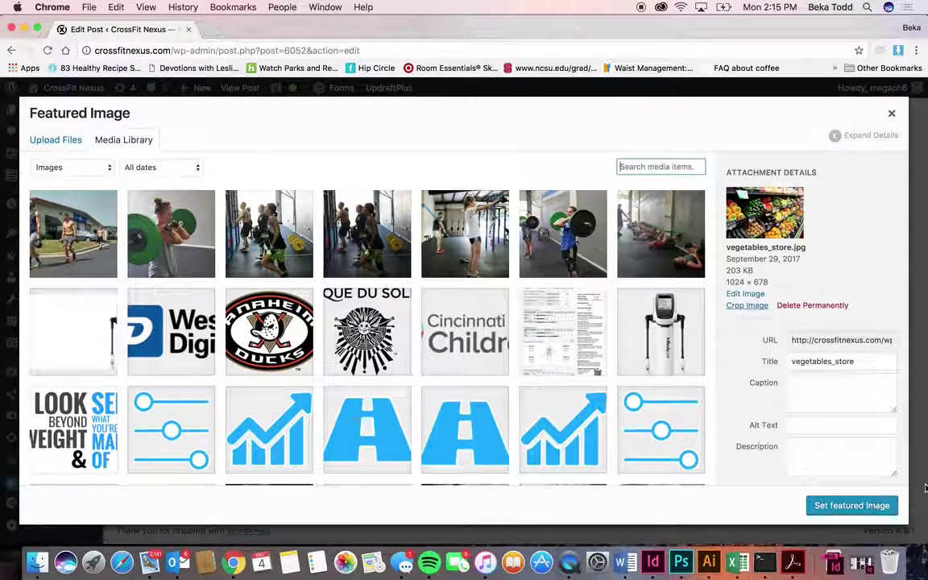
click(890, 113)
Step: Review the post's Yoast SEO section, publishing settings, categories and body text
scroll(634, 314, down, 15)
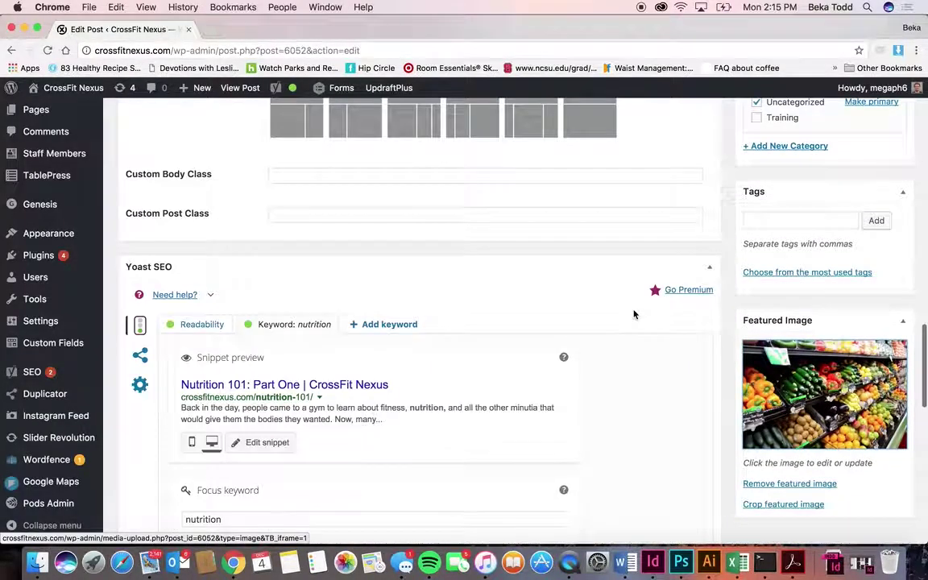
scroll(633, 314, up, 20)
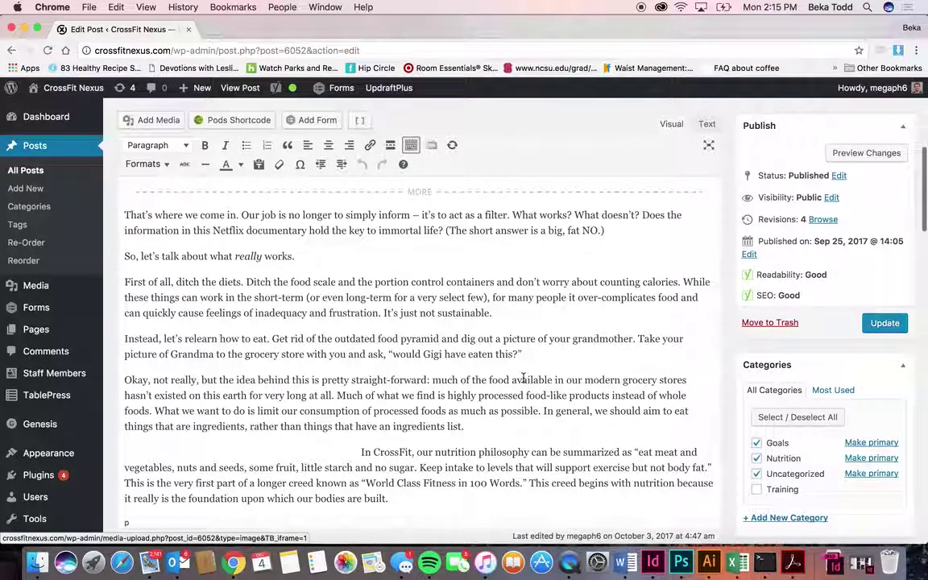
scroll(523, 379, up, 10)
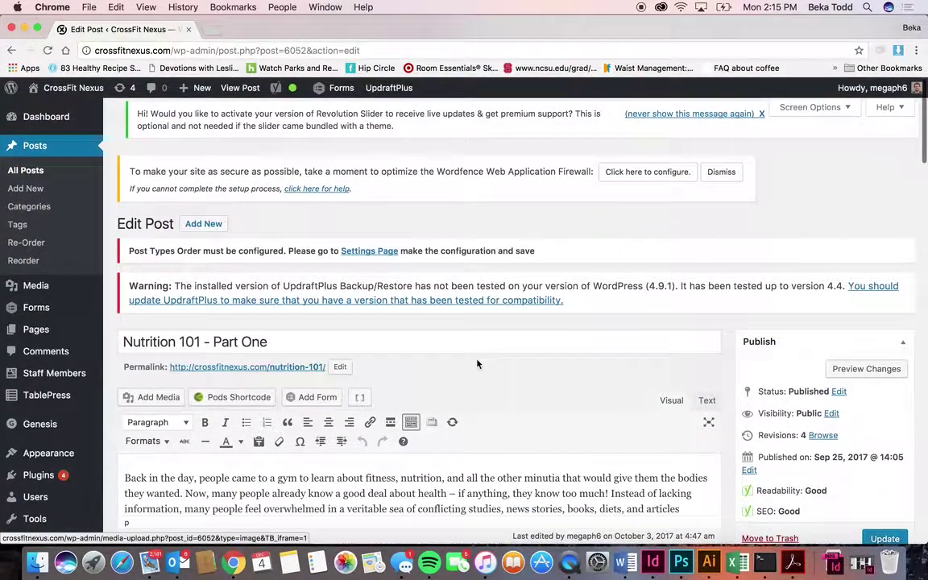
scroll(477, 364, down, 3)
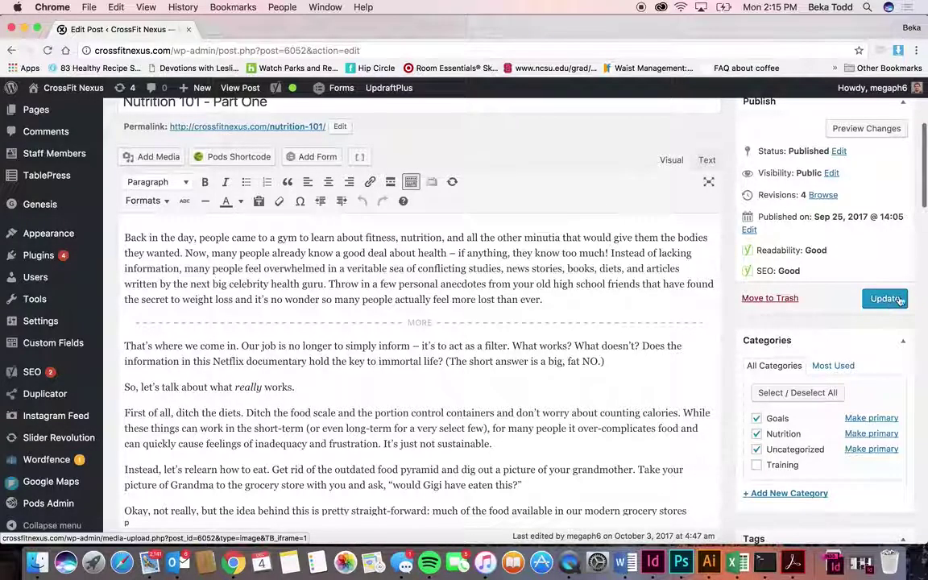
scroll(290, 300, up, 3)
scroll(297, 306, down, 2)
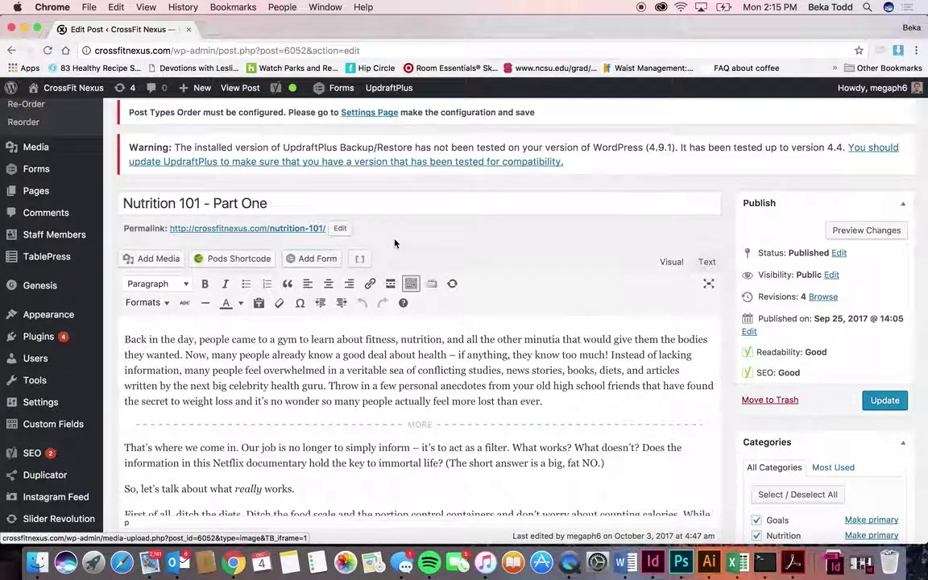
scroll(359, 347, down, 6)
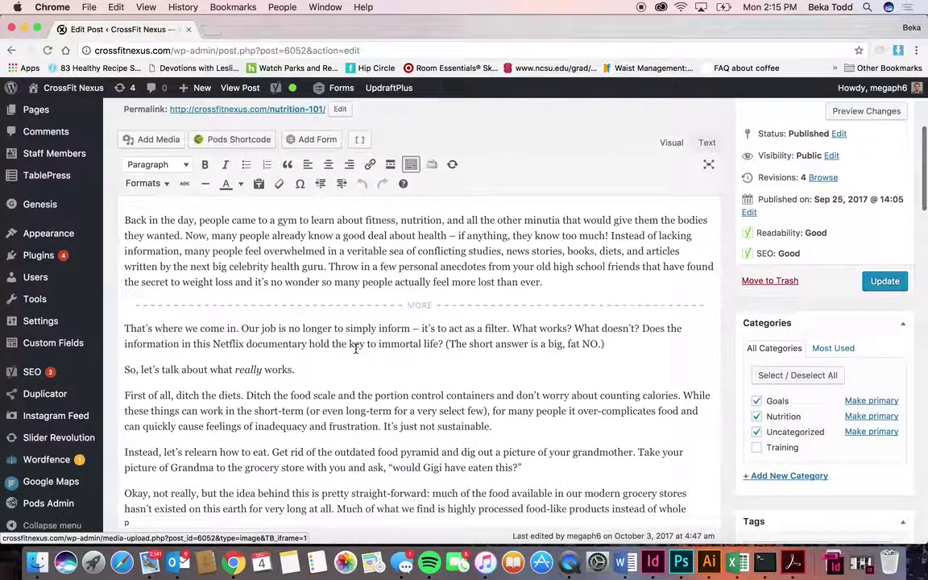
scroll(355, 348, down, 5)
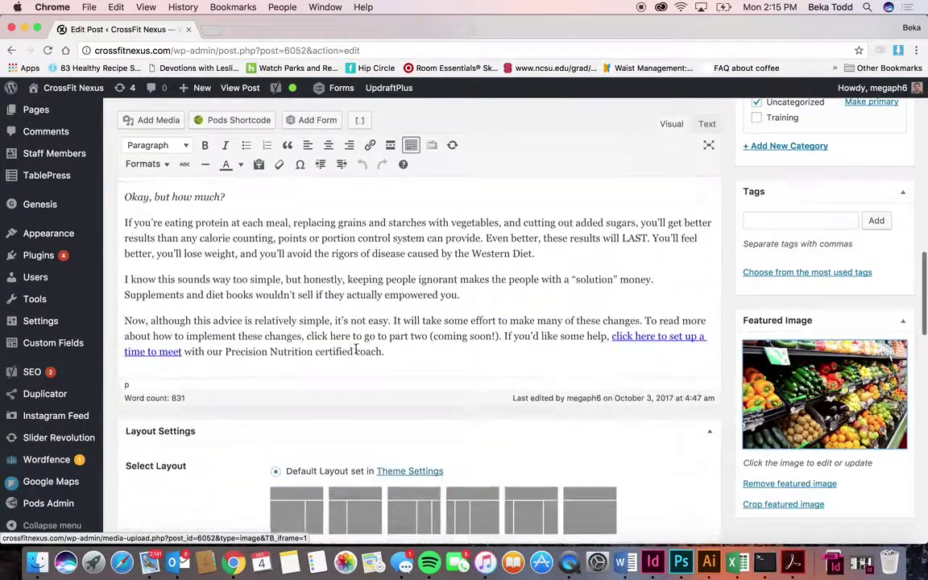
Step: Try linking the words "sell if they actually empowered you." near the end of the post to the Personal Training page, then remove the link
scroll(355, 348, up, 15)
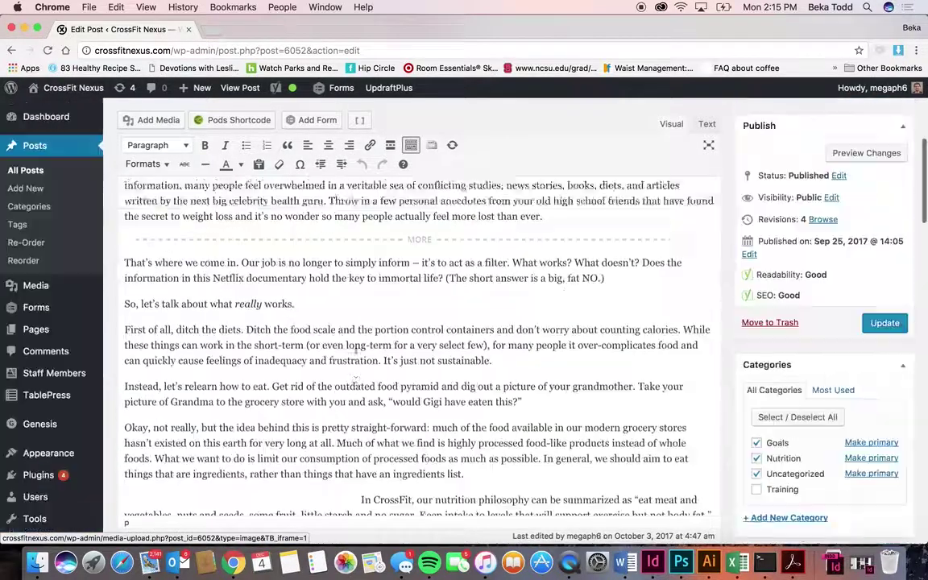
scroll(355, 348, down, 3)
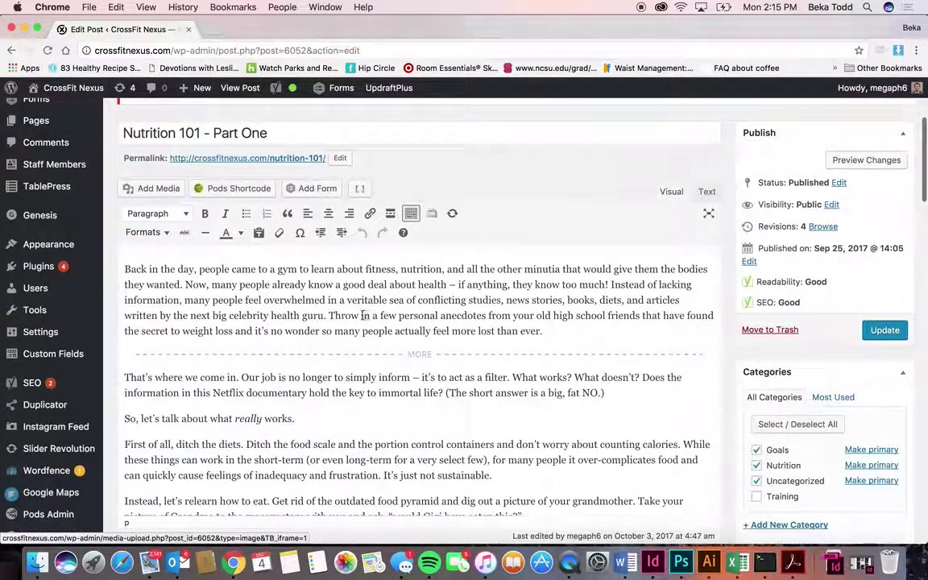
scroll(157, 272, down, 10)
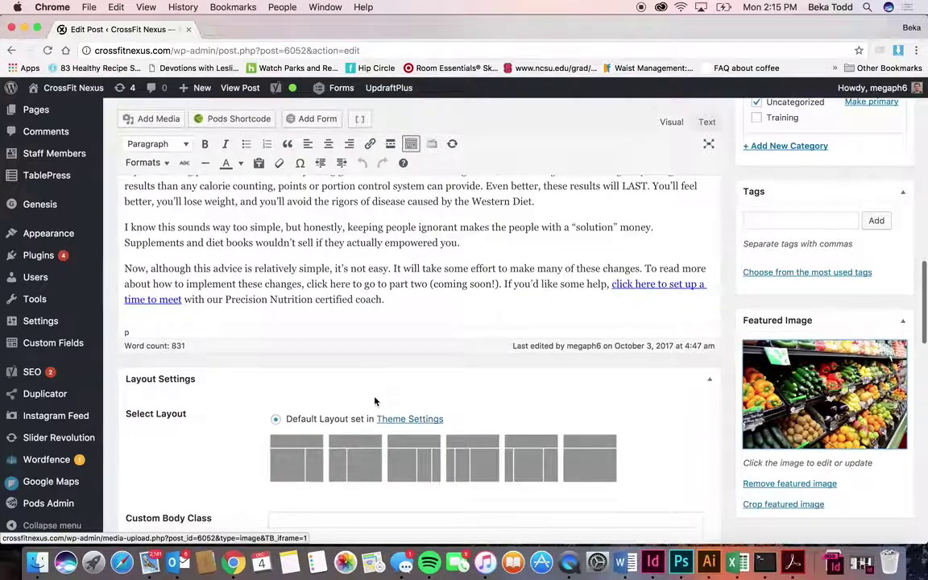
click(690, 284)
click(567, 270)
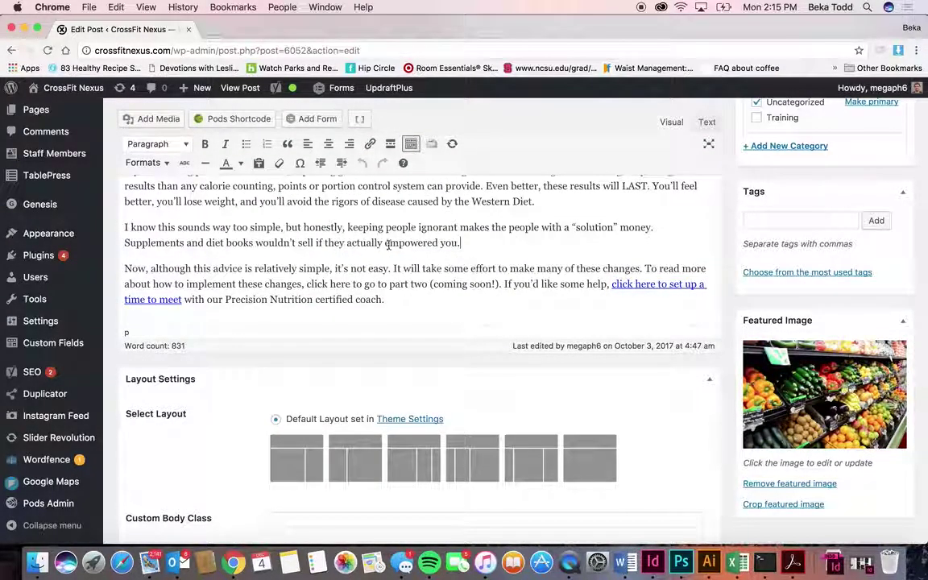
drag(388, 244, 299, 244)
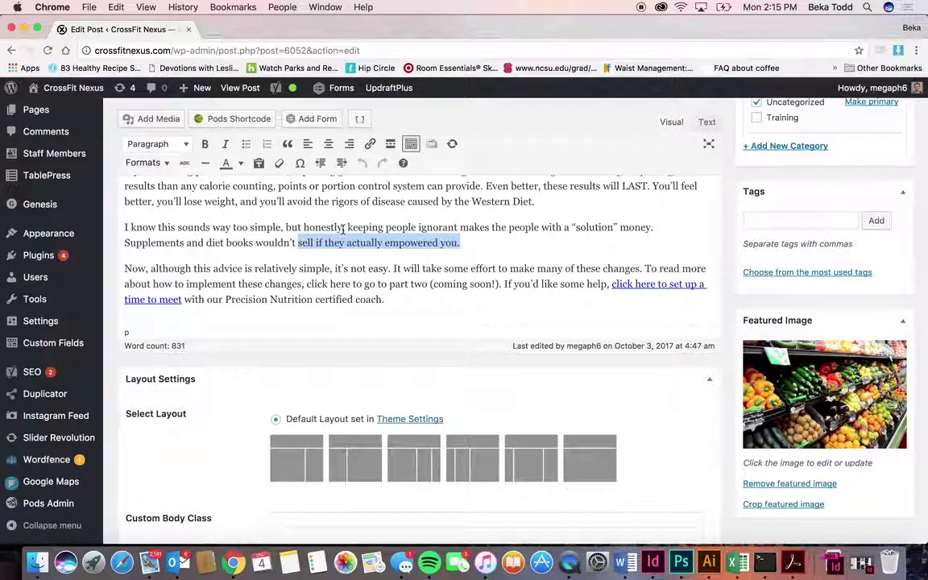
click(369, 143)
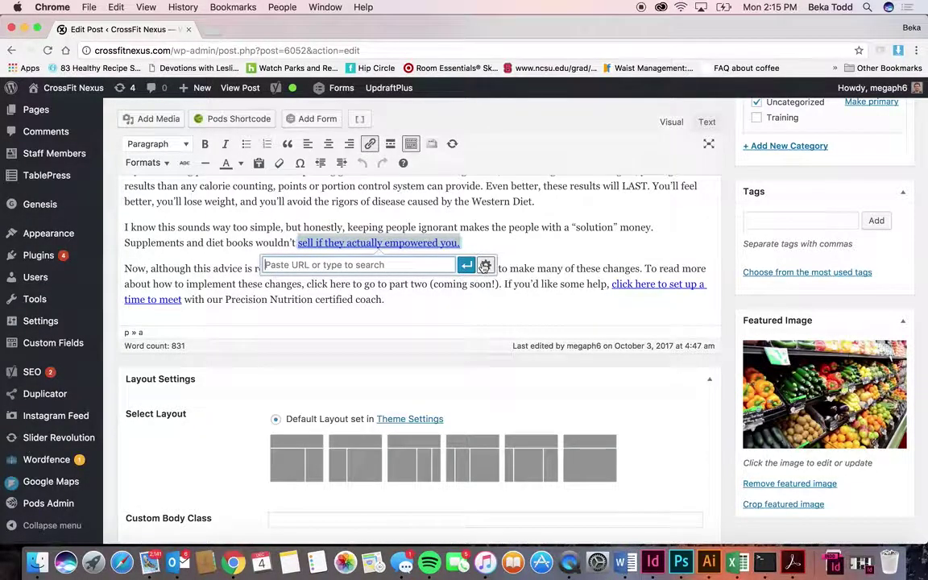
click(485, 265)
scroll(465, 394, down, 6)
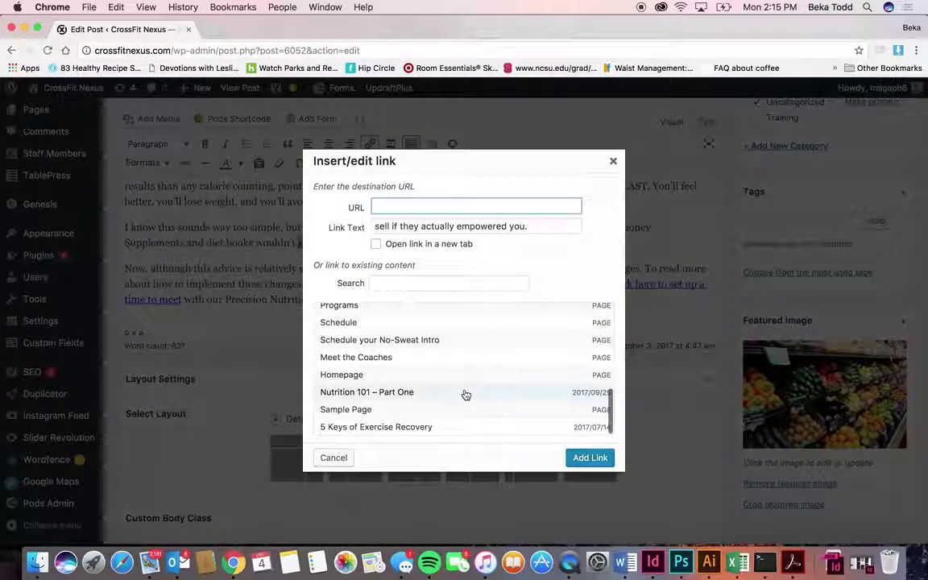
scroll(464, 394, up, 8)
click(515, 367)
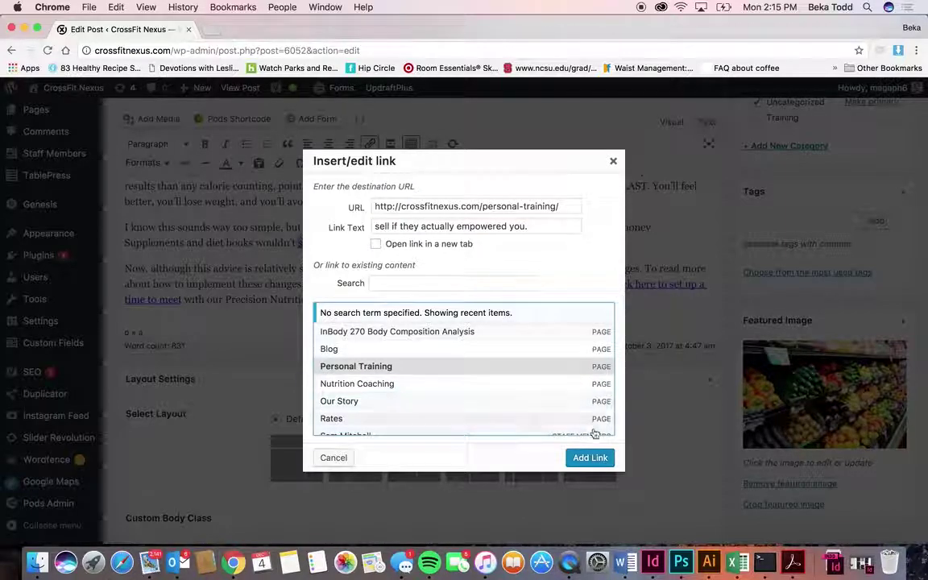
click(595, 458)
click(468, 263)
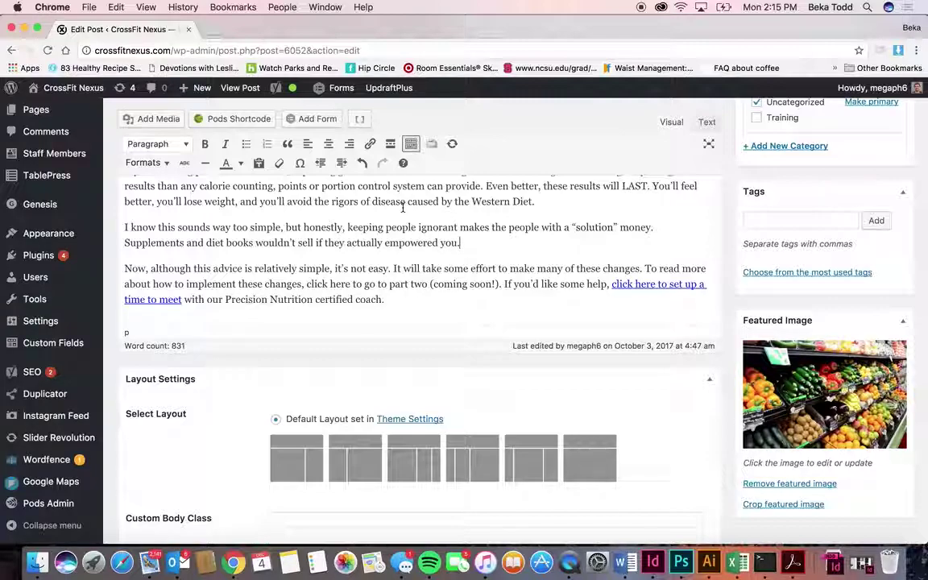
Step: View the Add Media window for the post and close it without inserting anything
scroll(403, 207, up, 15)
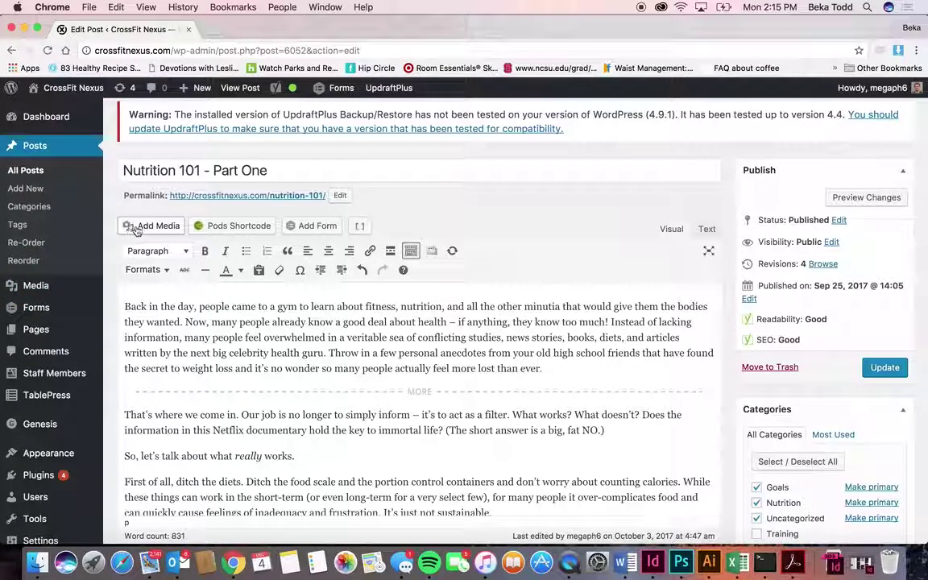
click(179, 225)
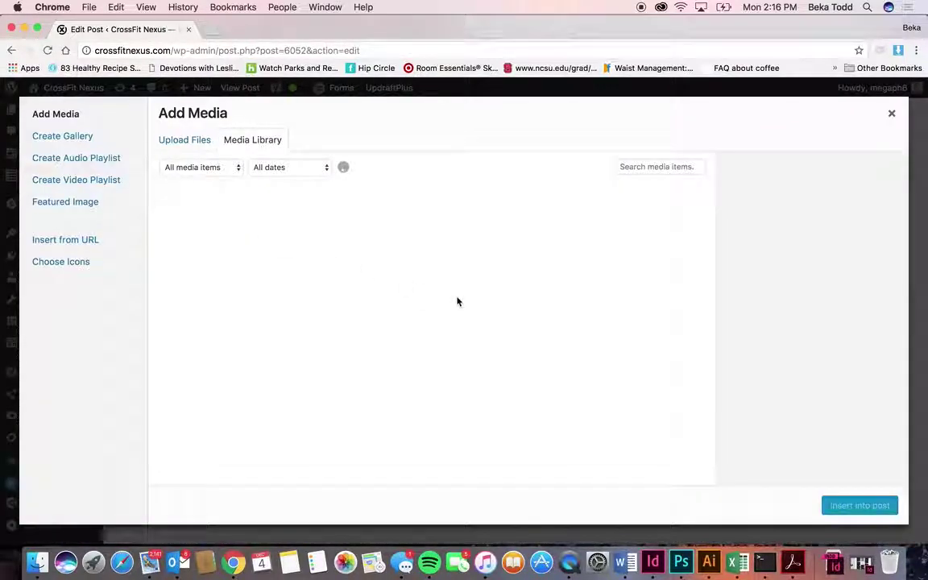
click(891, 113)
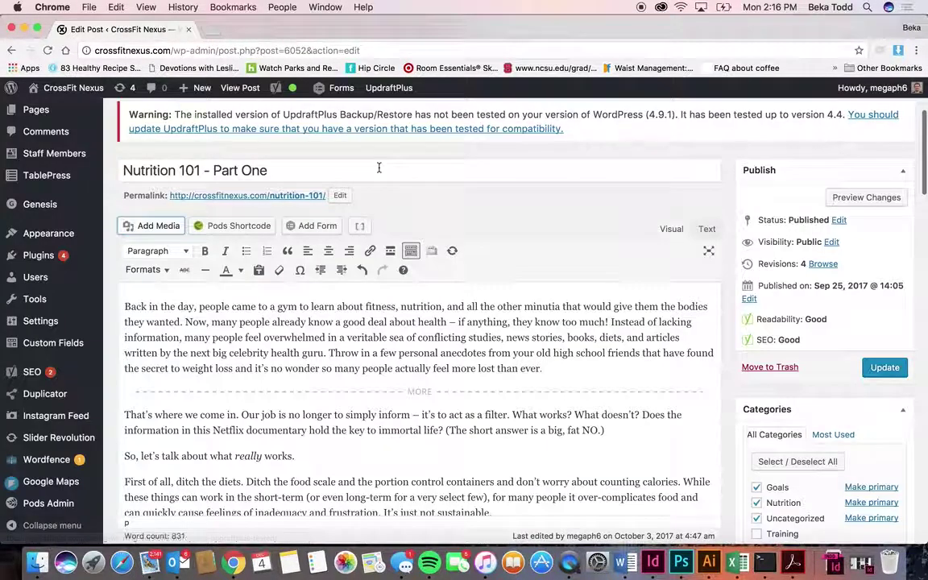
scroll(32, 214, up, 5)
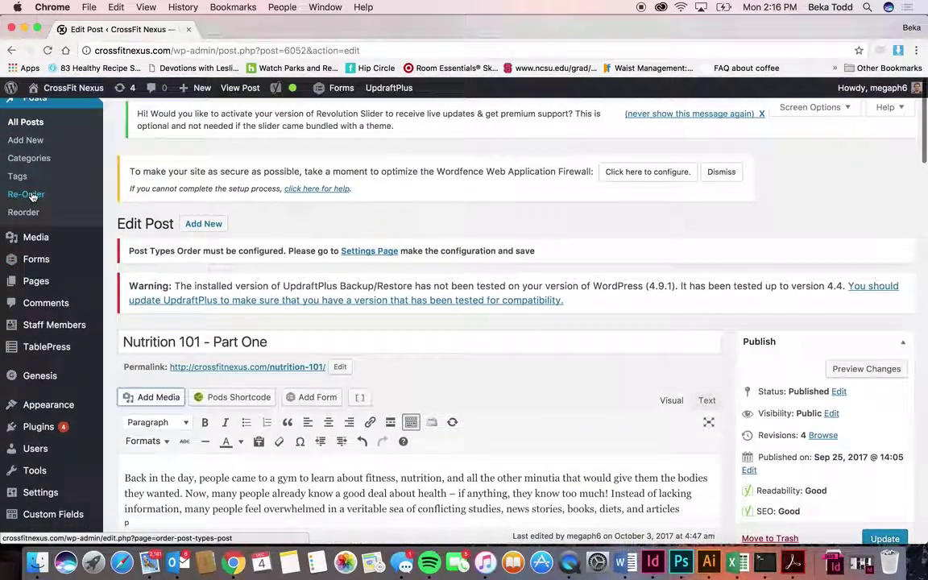
Step: Browse the site's Media Library images, then view the list of forms
click(36, 240)
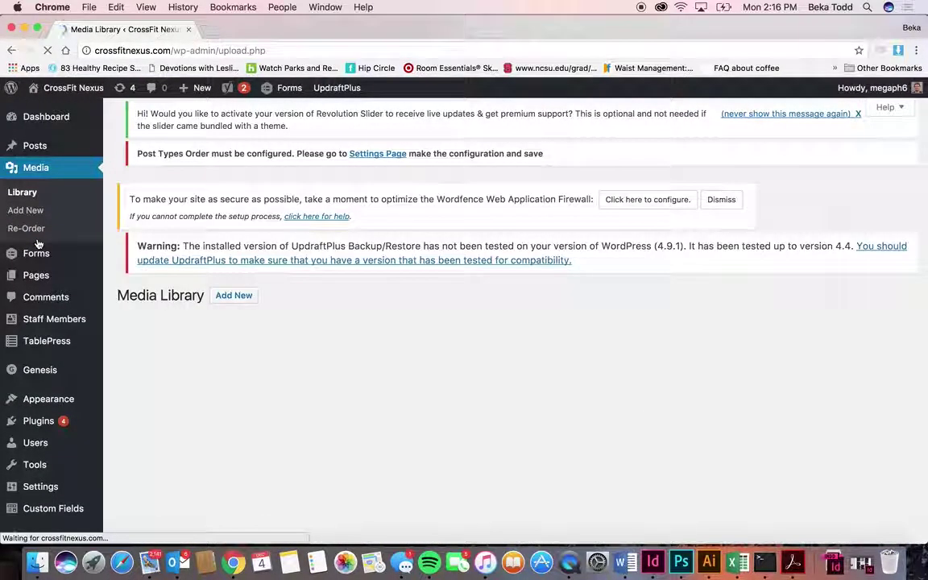
scroll(220, 288, down, 2)
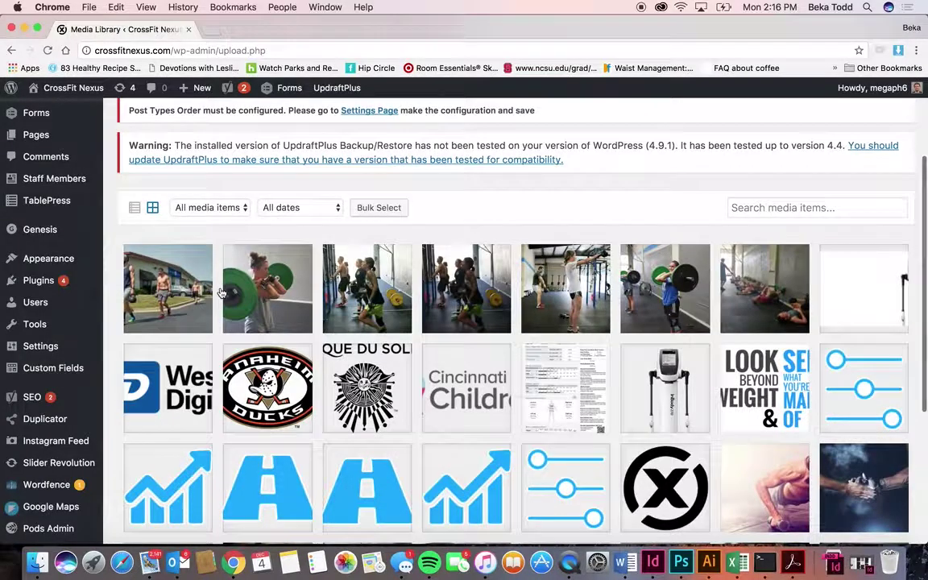
scroll(220, 290, down, 3)
scroll(221, 293, up, 4)
scroll(222, 293, down, 10)
scroll(222, 293, up, 2)
scroll(221, 292, down, 2)
scroll(221, 292, up, 15)
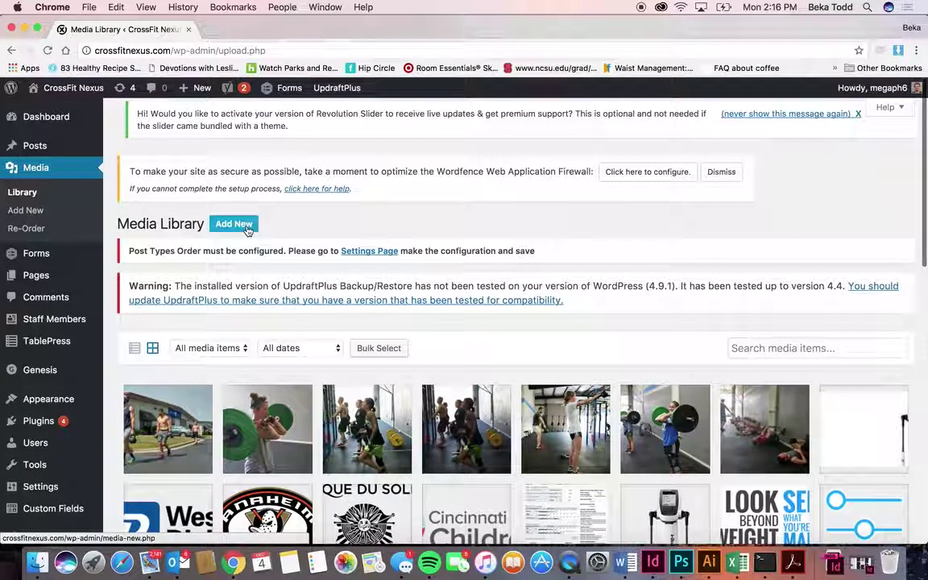
scroll(314, 436, down, 5)
scroll(315, 435, up, 5)
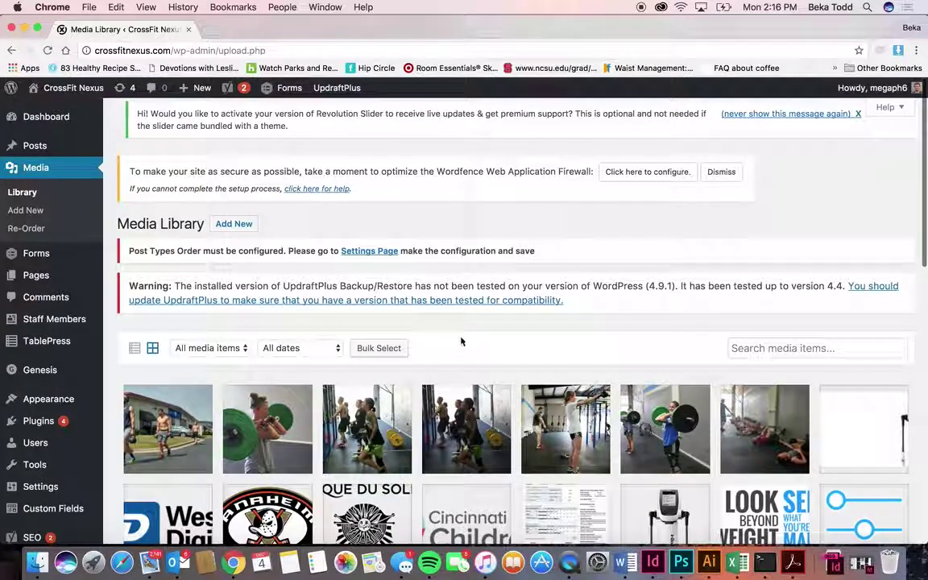
click(37, 256)
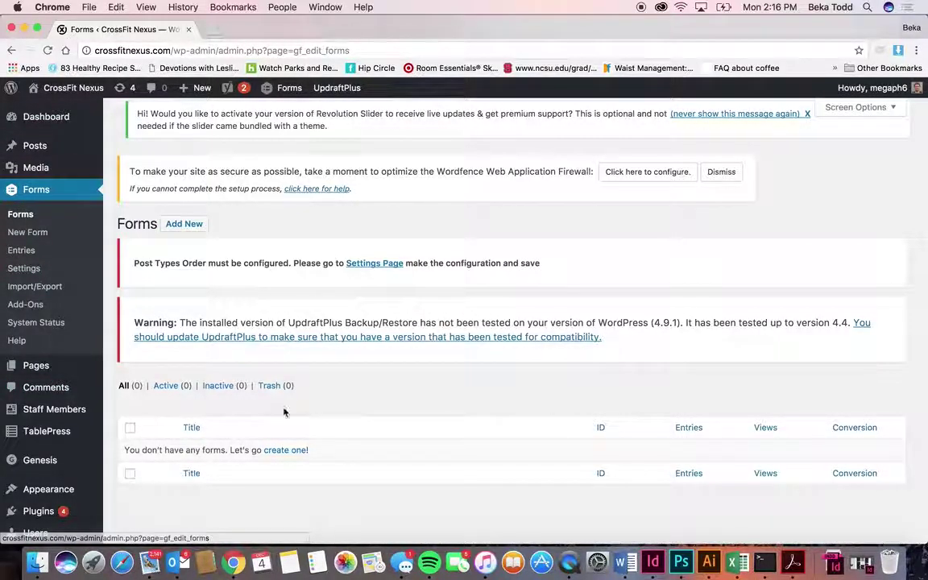
Step: Display the site's list of pages and review the live homepage in a separate browser tab
click(36, 365)
right_click(87, 86)
click(100, 84)
click(215, 30)
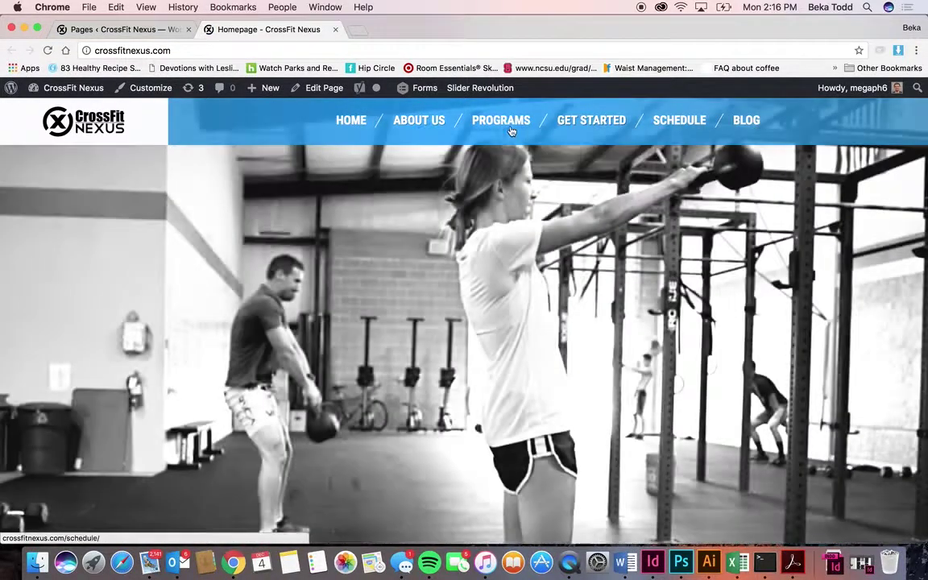
scroll(427, 279, down, 20)
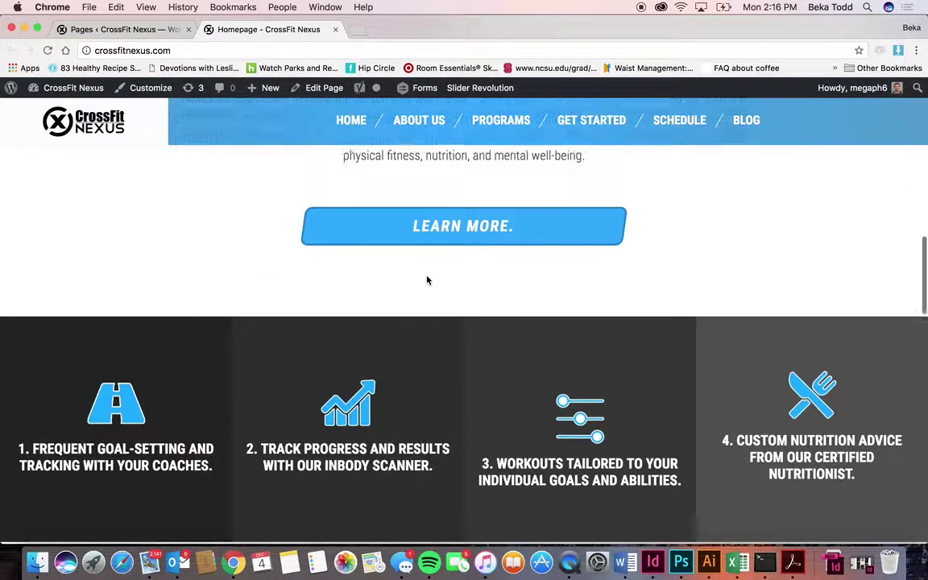
scroll(427, 279, down, 15)
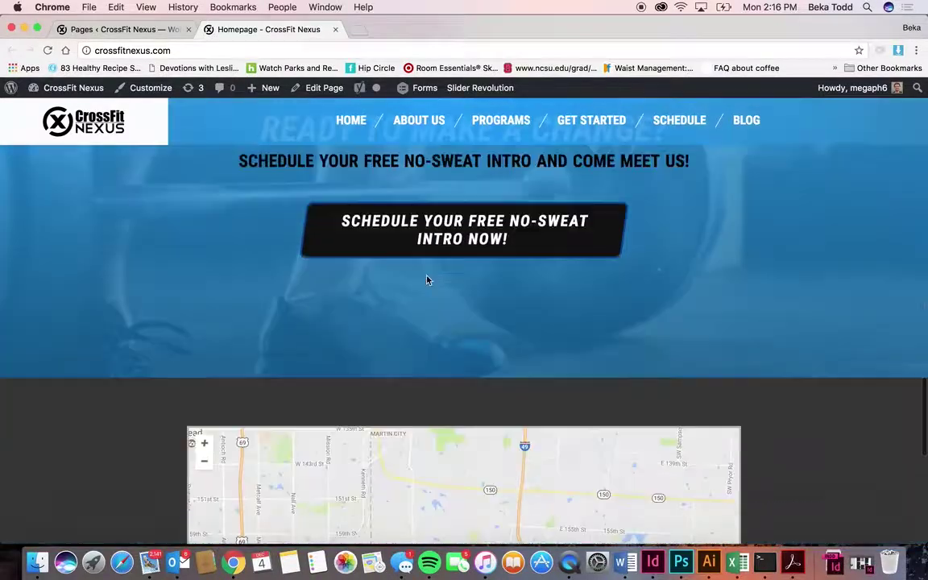
scroll(427, 279, up, 20)
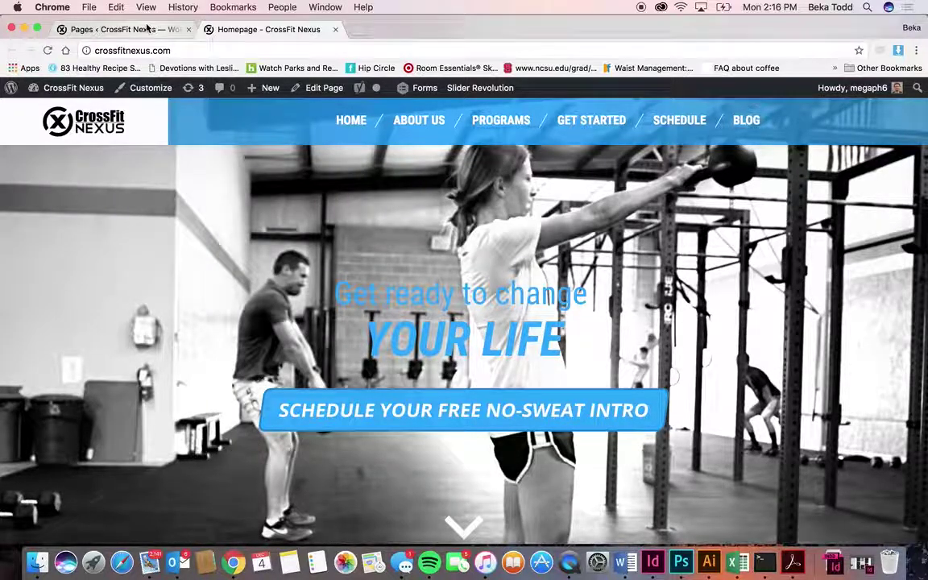
Step: Return to the list of pages and open the Homepage front page for editing
click(121, 29)
scroll(211, 430, down, 9)
scroll(211, 431, down, 5)
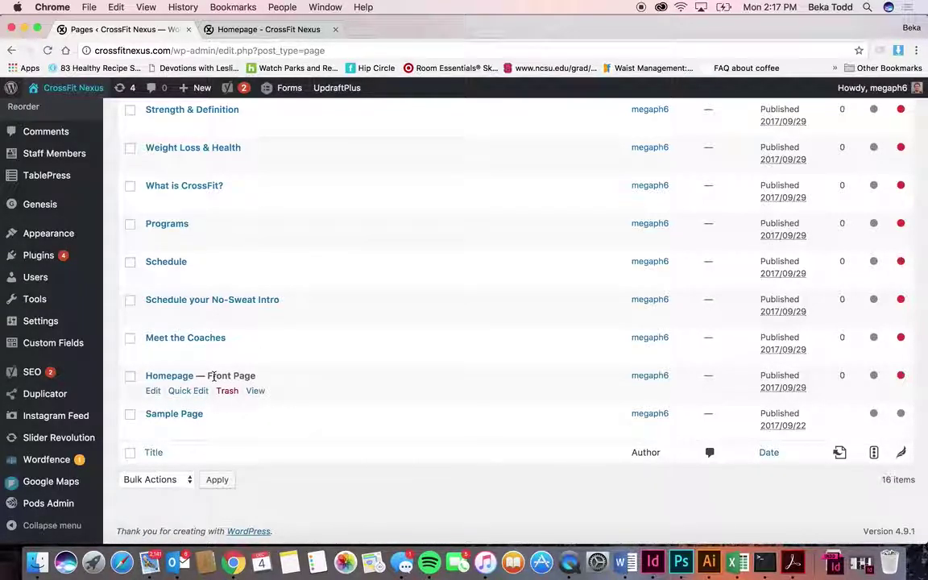
click(169, 375)
Step: Examine the live homepage's sections, from the image banner down to the location map
click(261, 29)
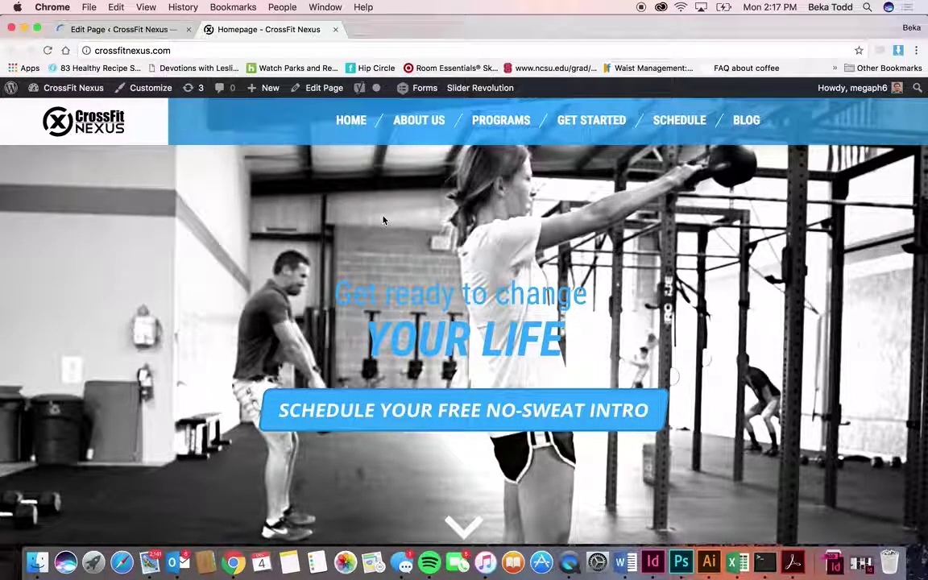
scroll(383, 219, down, 5)
scroll(383, 219, down, 5)
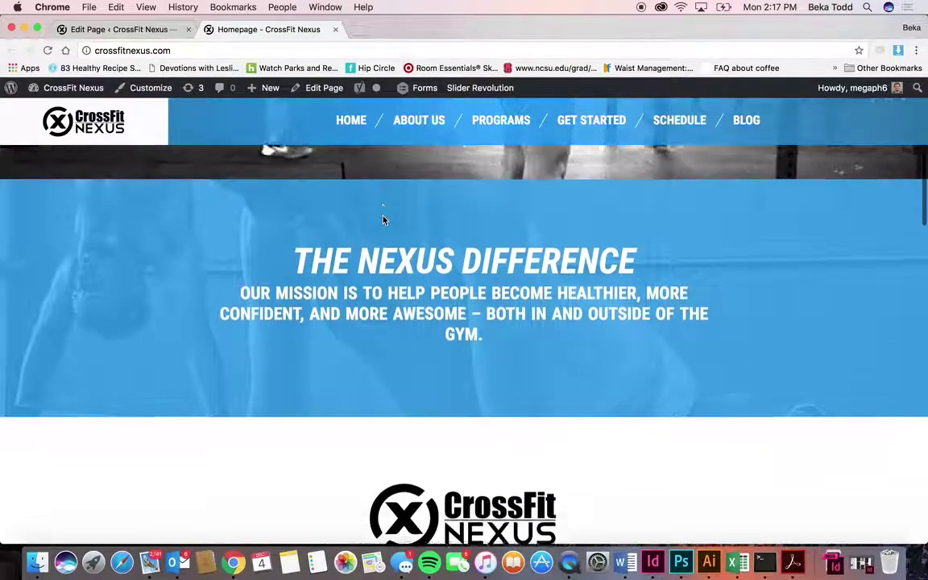
scroll(678, 352, down, 10)
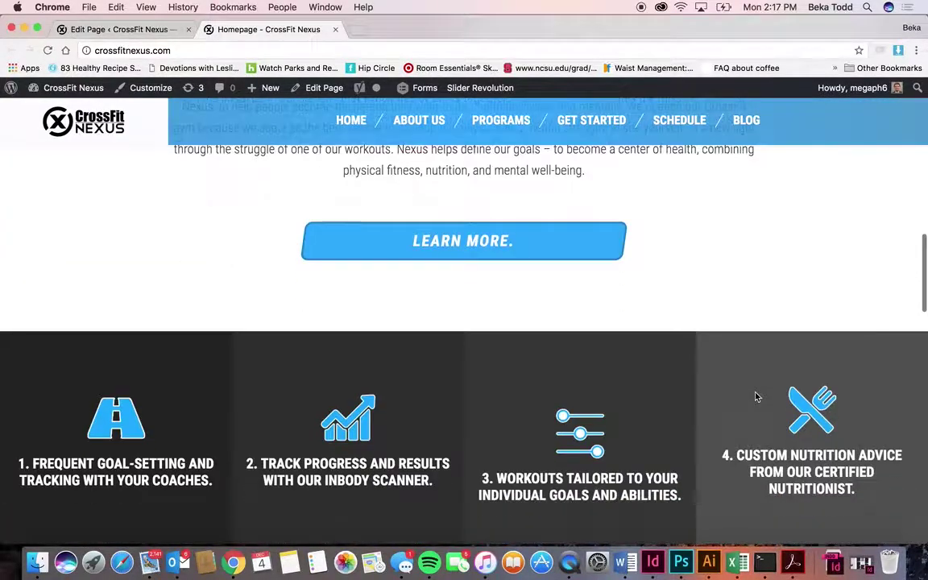
scroll(410, 345, down, 10)
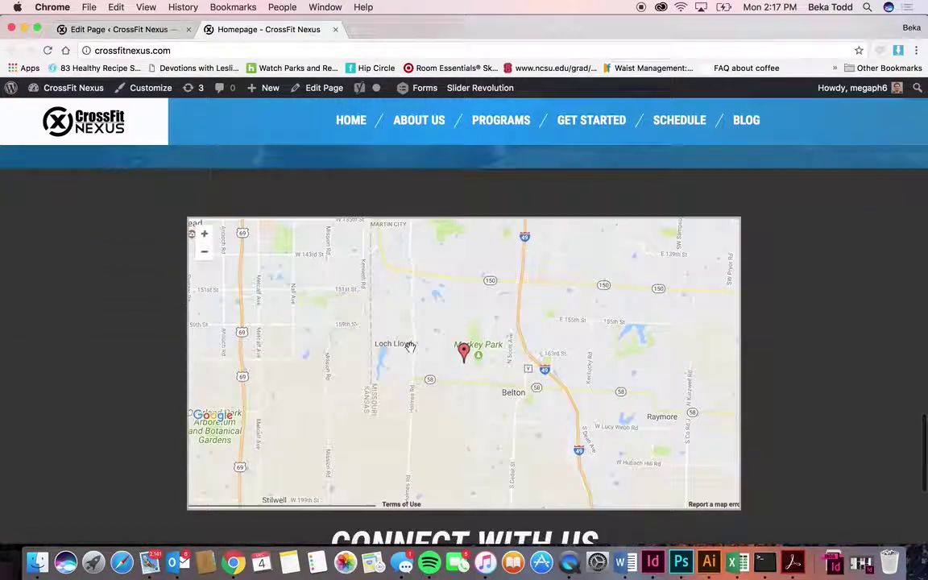
Step: In the Homepage editor, collapse The Nexus Difference, Nexus and Goal Tracking (1/4) page sections
click(90, 29)
scroll(270, 325, down, 1)
scroll(271, 326, down, 5)
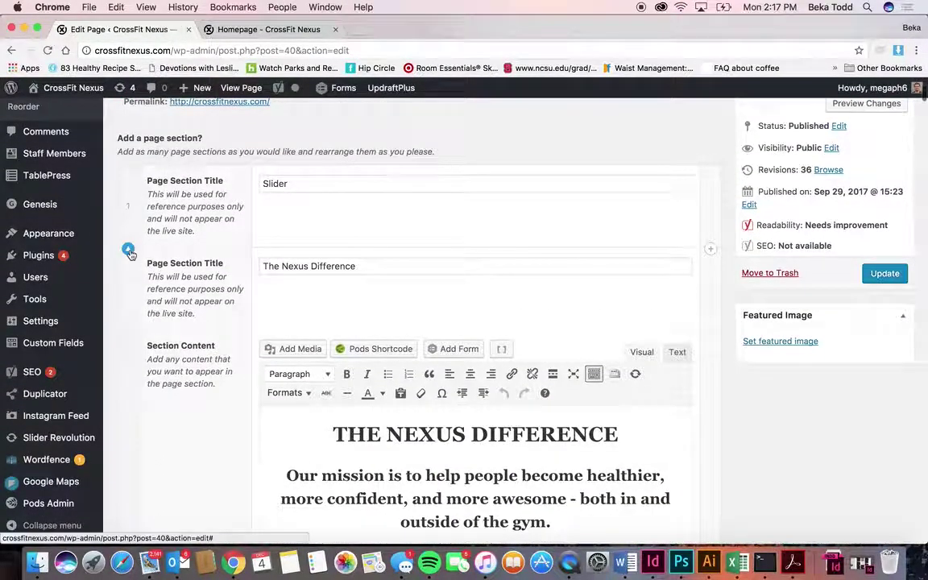
click(129, 251)
click(129, 333)
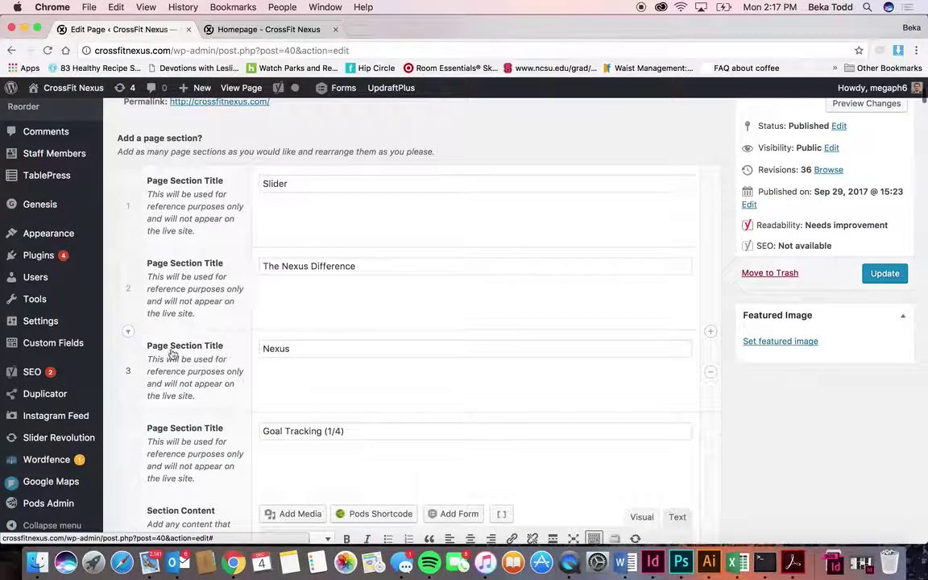
scroll(303, 377, down, 7)
scroll(303, 377, up, 4)
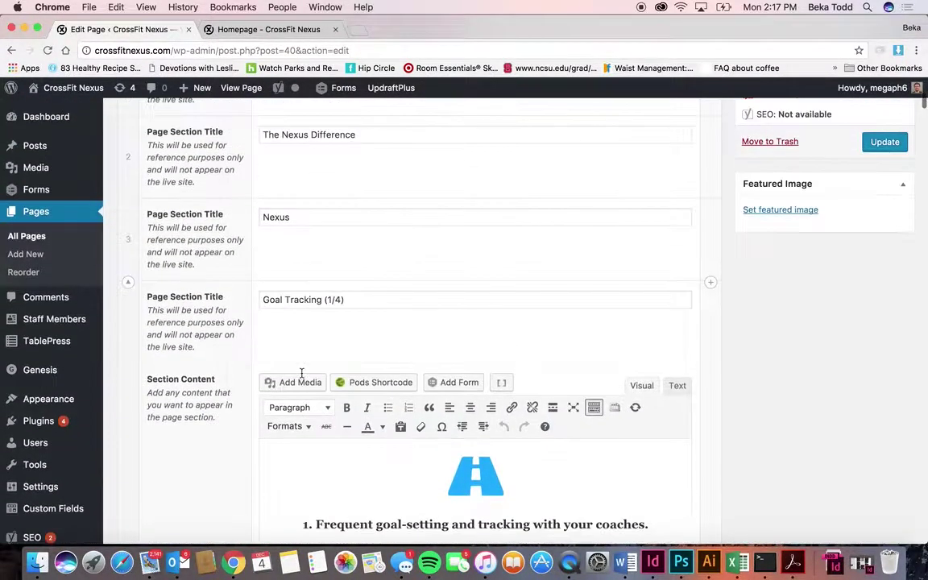
click(129, 282)
scroll(296, 221, up, 7)
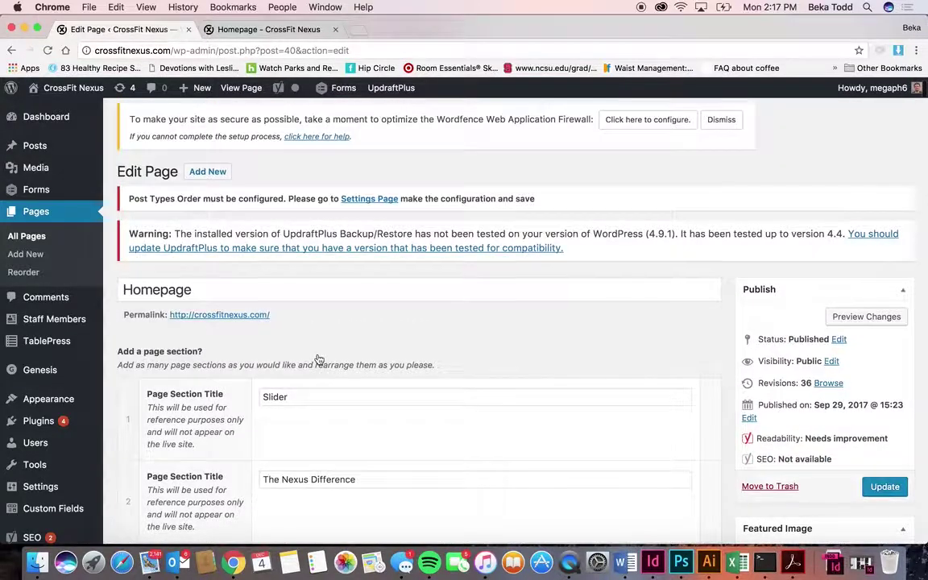
Step: Expand the Slider page section and examine its reference title and slider shortcode
scroll(286, 352, down, 3)
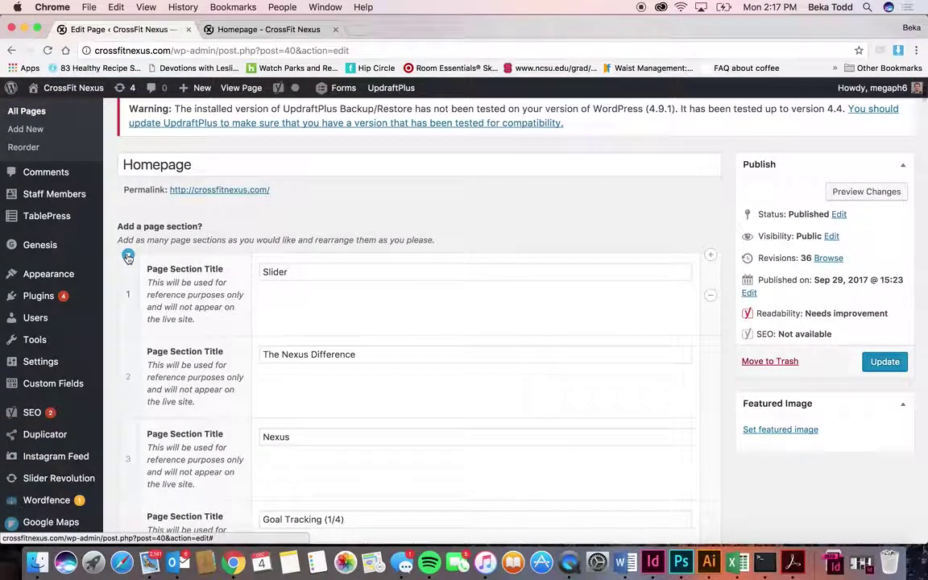
click(127, 257)
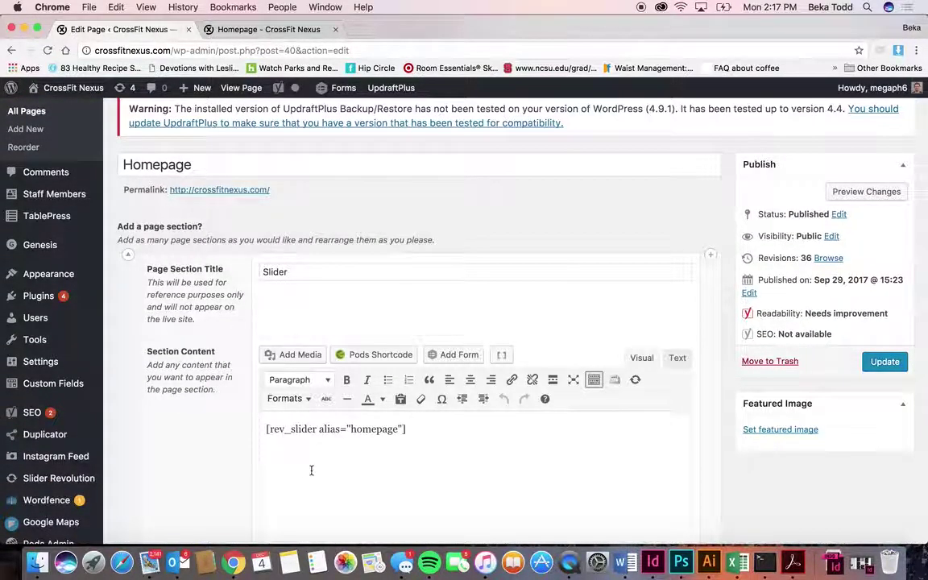
drag(265, 272, 348, 290)
click(284, 271)
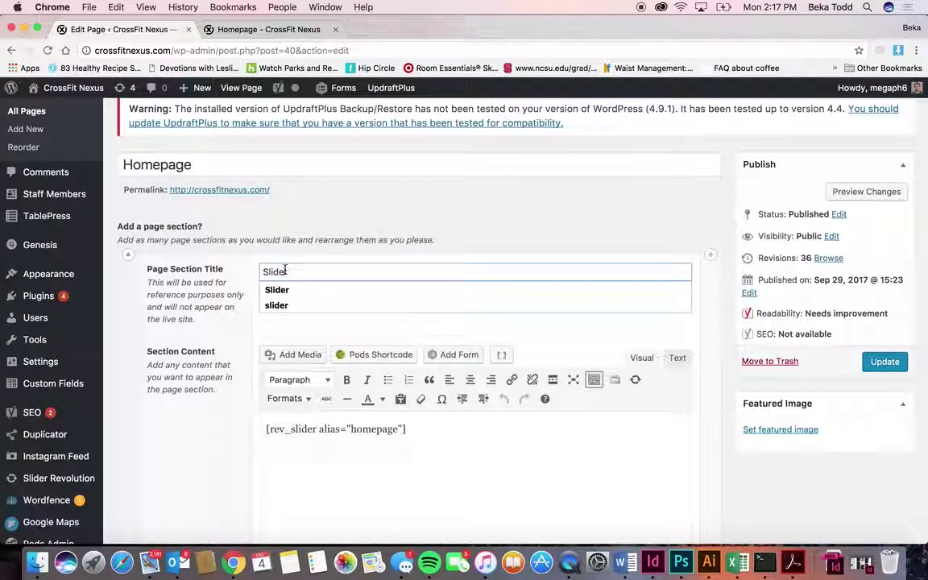
click(321, 489)
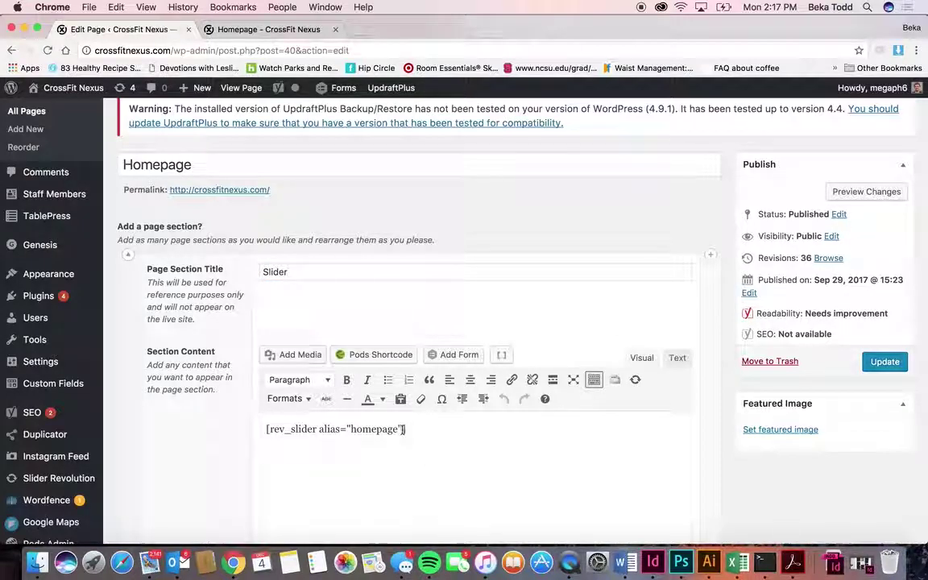
Step: Examine the slider banner at the top of the live homepage, and return to the Homepage editor
click(260, 30)
scroll(370, 339, up, 15)
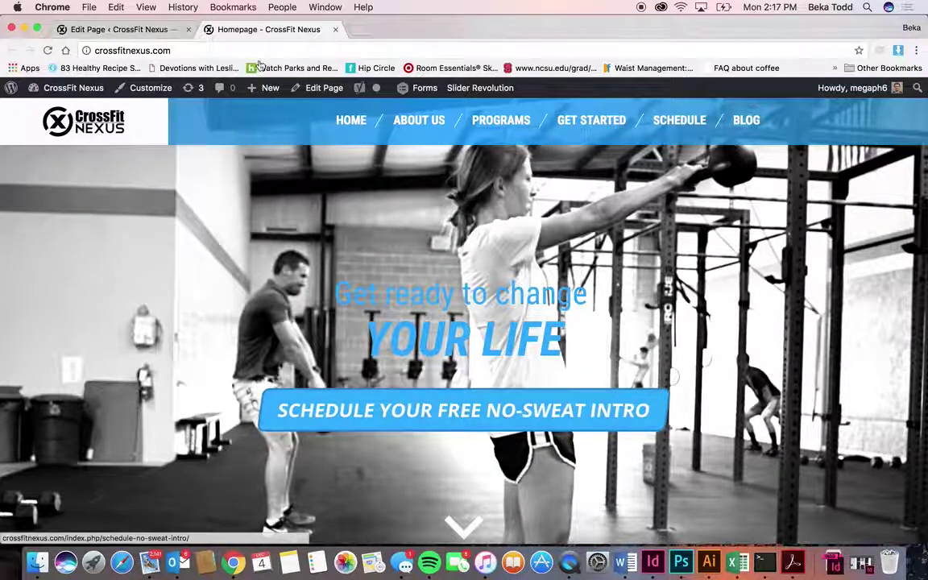
click(119, 29)
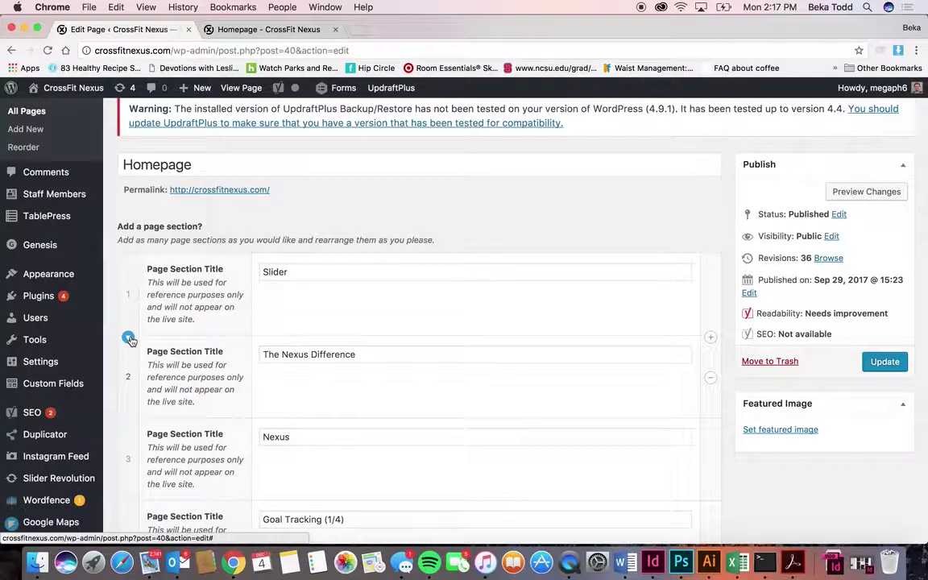
Step: Expand The Nexus Difference page section and compare its content with the matching section on the live homepage
click(128, 336)
scroll(360, 405, down, 5)
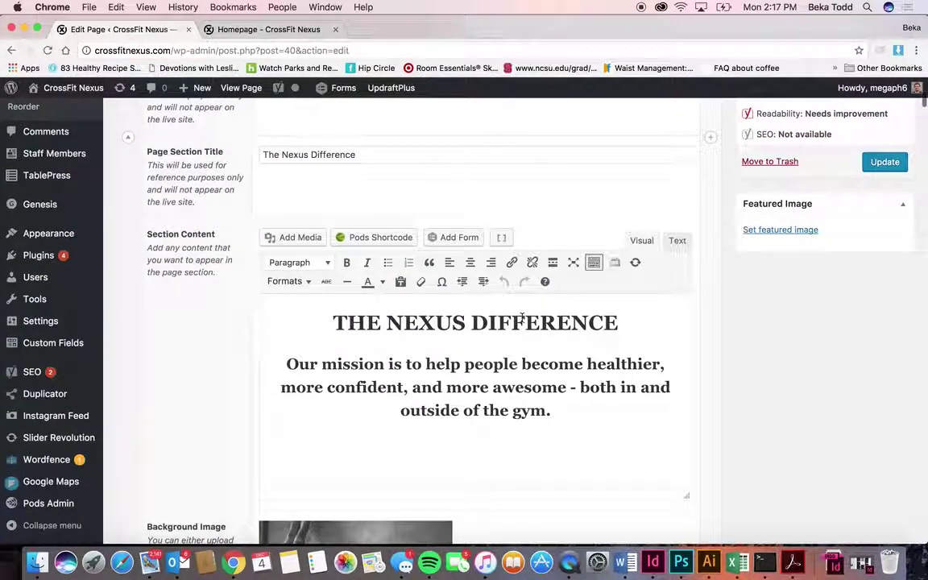
click(269, 35)
scroll(395, 308, down, 5)
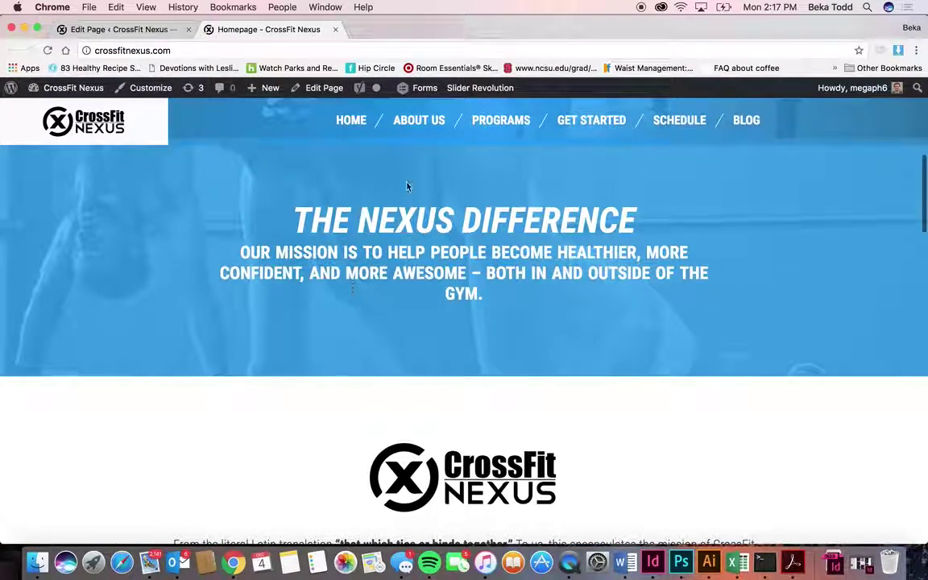
click(121, 29)
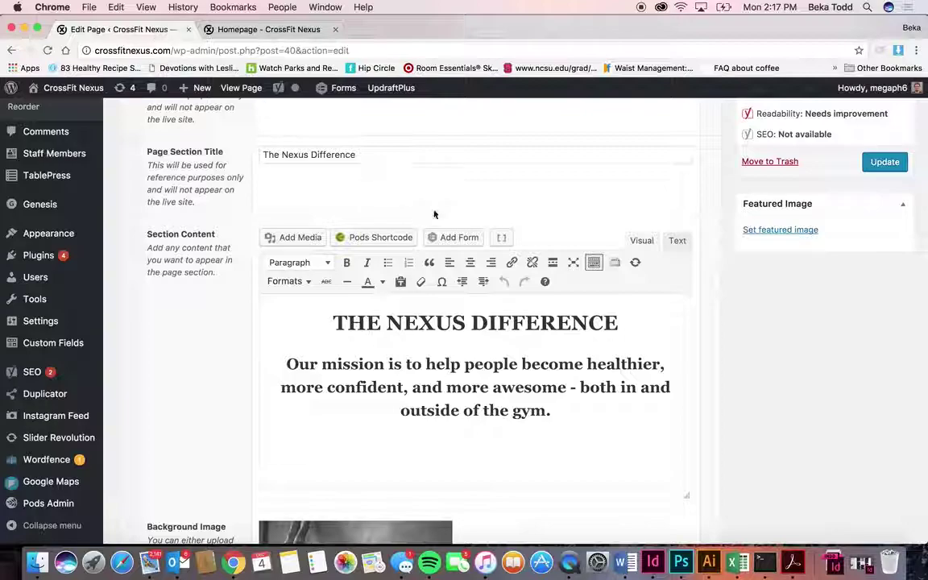
Step: Examine the custom text format applied to the mission statement heading in The Nexus Difference section
double_click(498, 366)
click(499, 368)
click(488, 390)
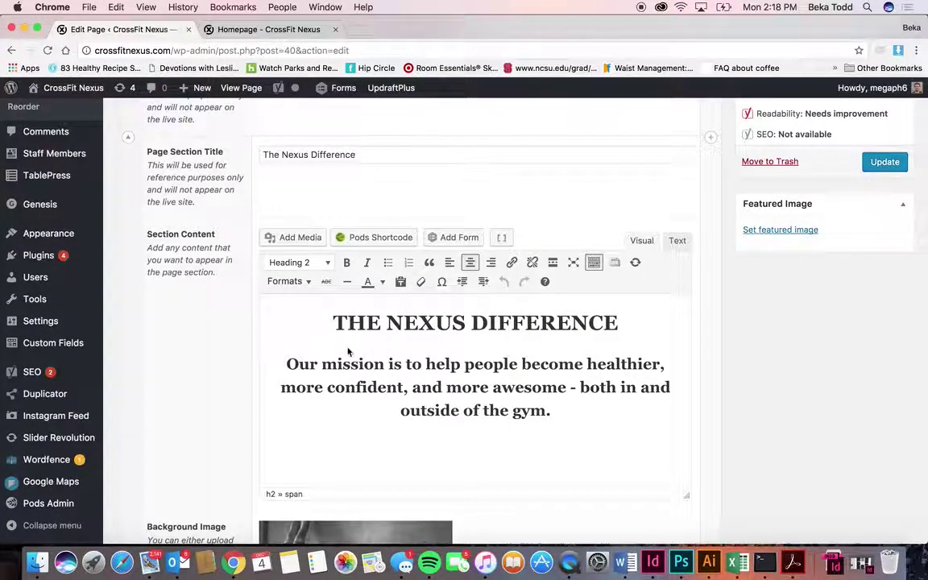
click(301, 283)
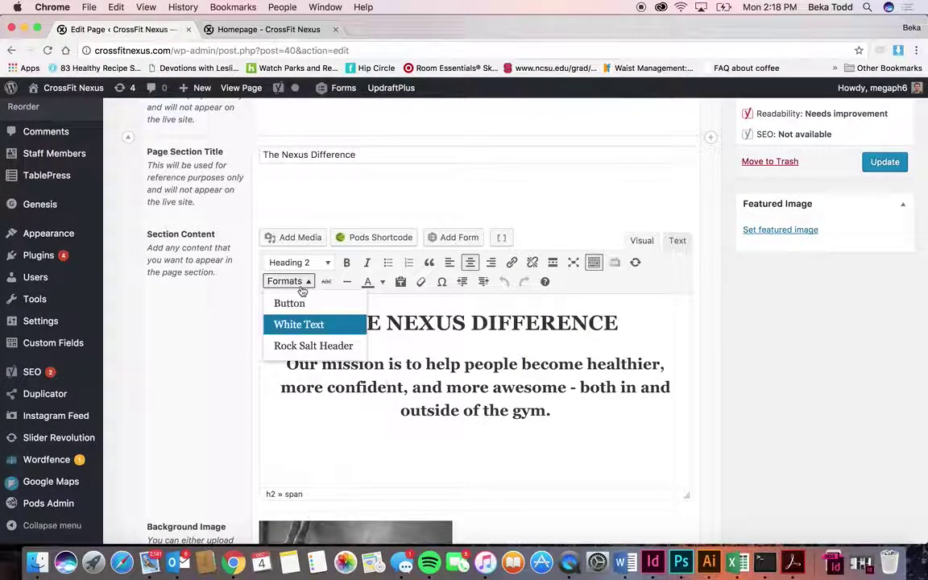
click(337, 326)
Step: Examine The Nexus Difference section's background image settings and open its background color picker to inspect the overlay color value
scroll(486, 386, down, 3)
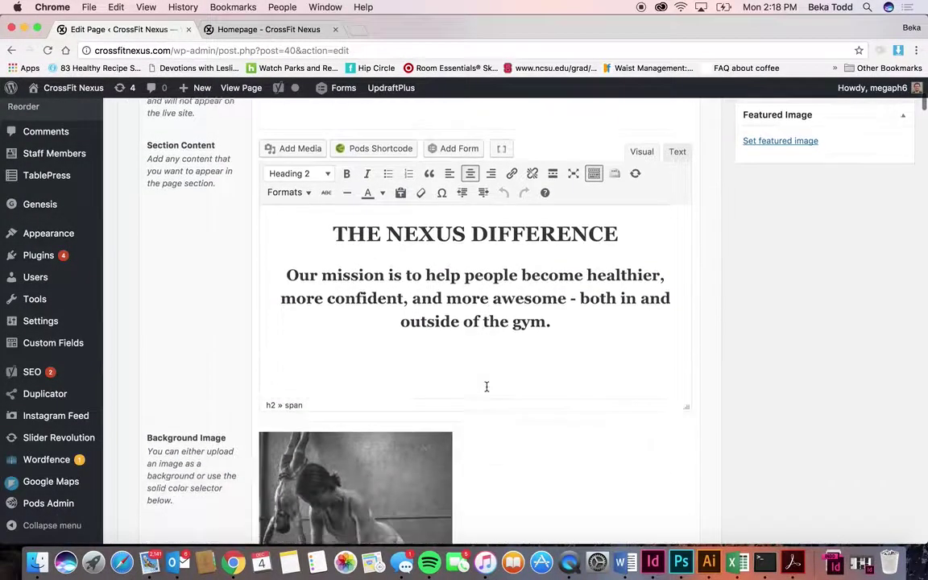
scroll(486, 387, down, 6)
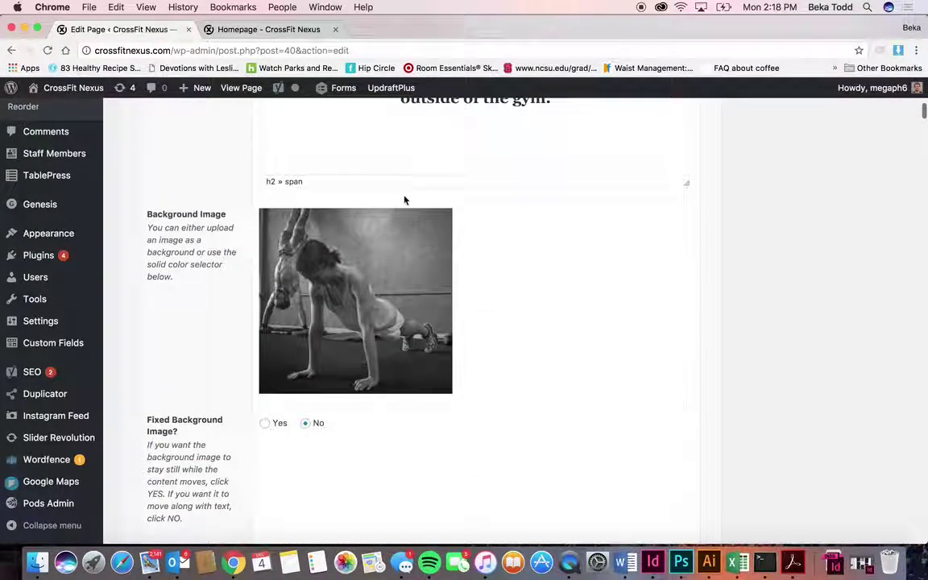
scroll(533, 336, down, 15)
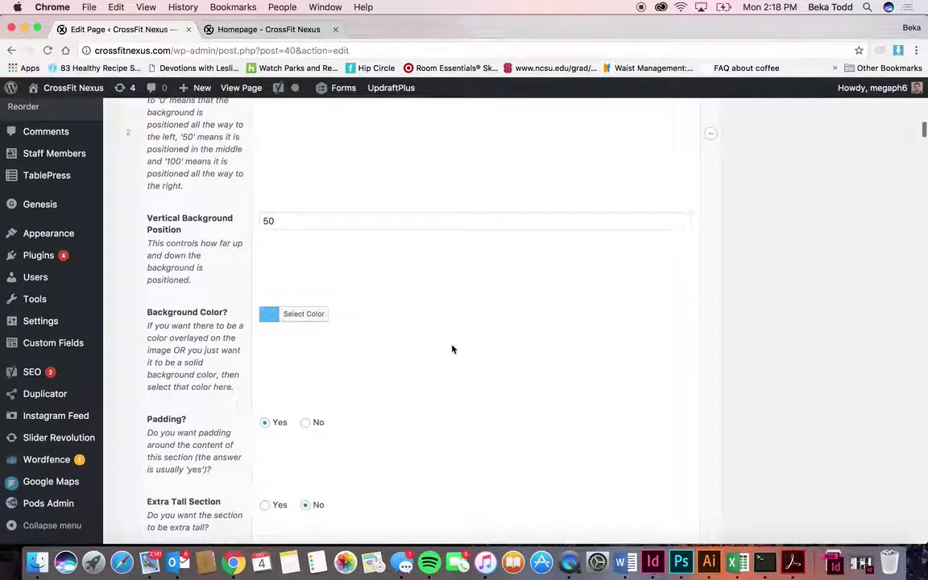
click(295, 314)
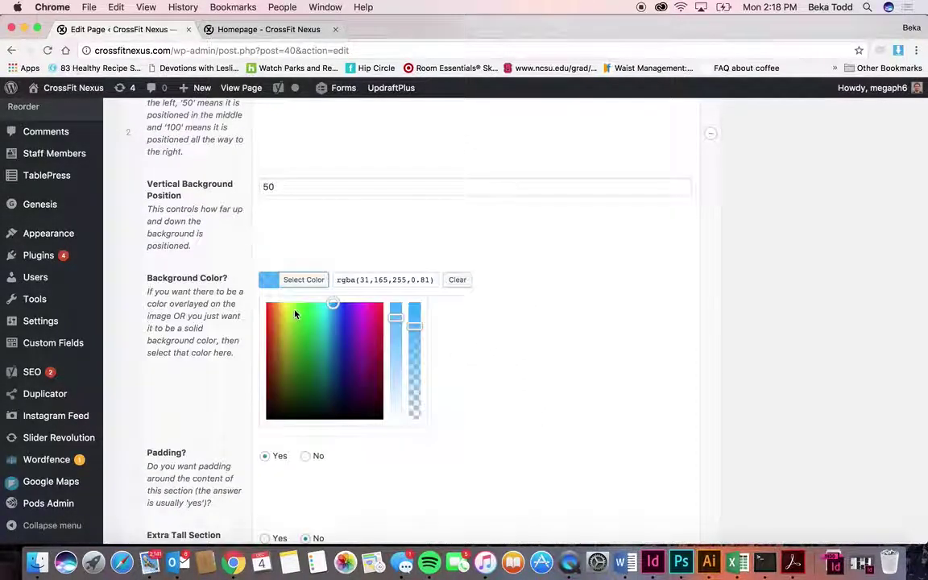
click(358, 279)
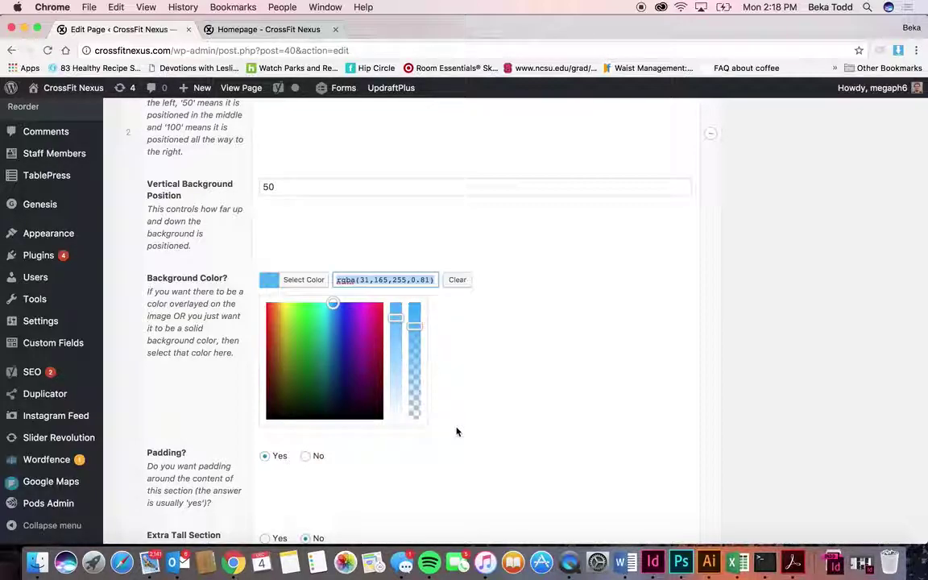
key(Tab)
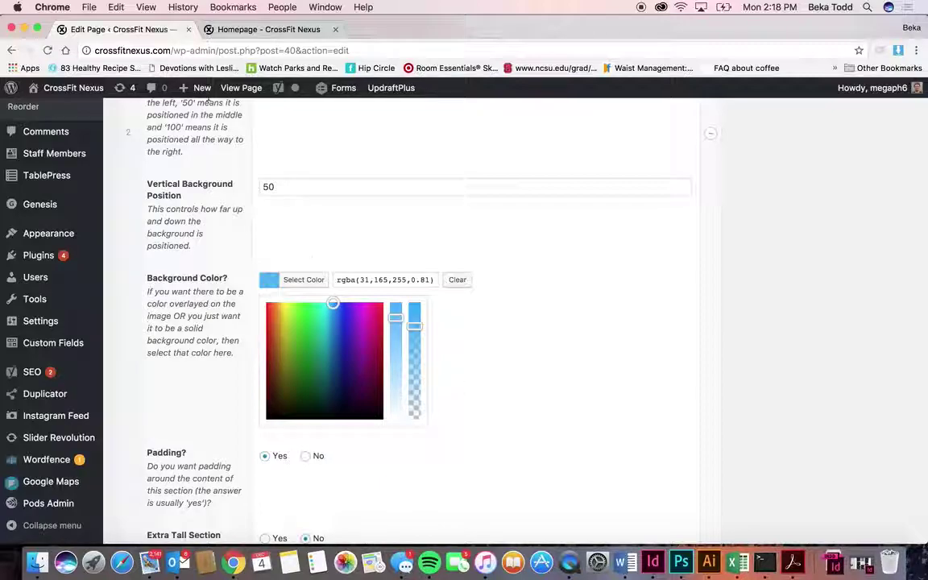
Step: Examine the color overlay on The Nexus Difference section of the live homepage, and return to the Homepage editor
click(263, 31)
scroll(387, 229, up, 2)
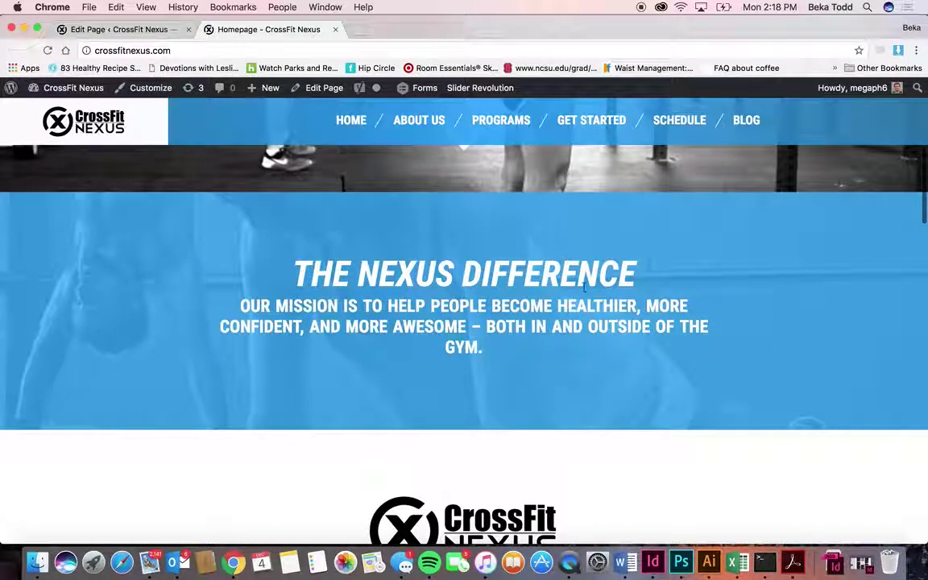
scroll(364, 329, down, 3)
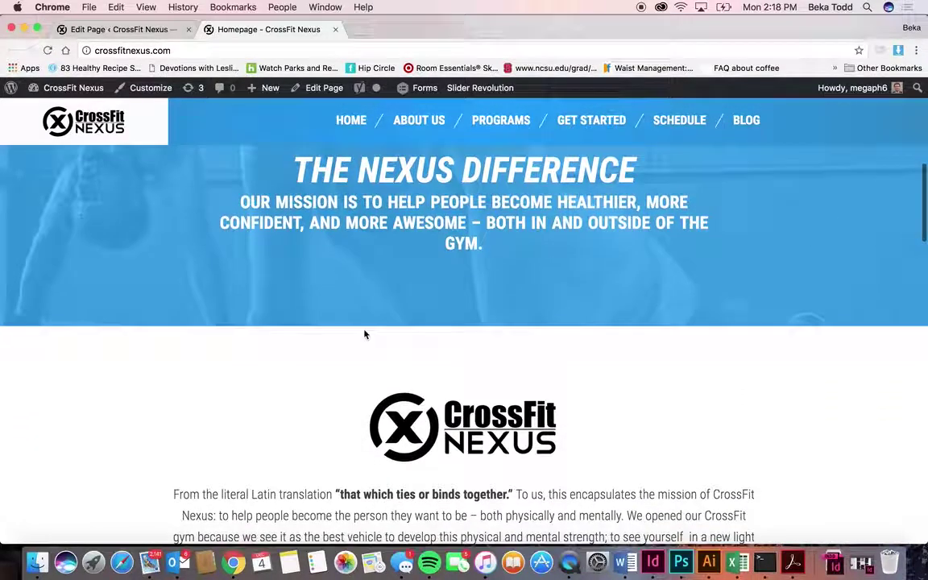
click(121, 29)
Step: Examine The Nexus Difference section's padding, extra tall, short and narrow options, section width and content alignment settings
scroll(238, 202, up, 5)
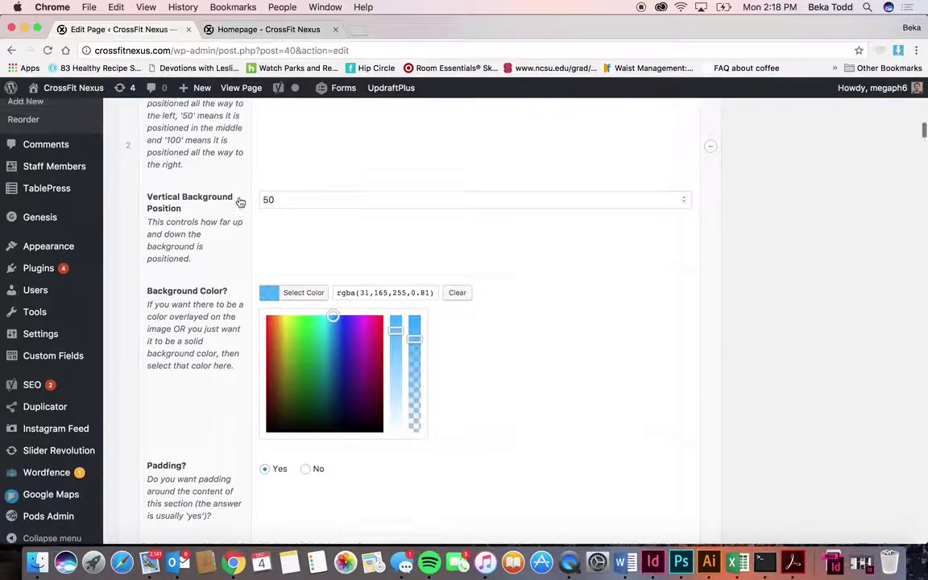
scroll(239, 199, up, 6)
scroll(326, 284, down, 12)
click(326, 284)
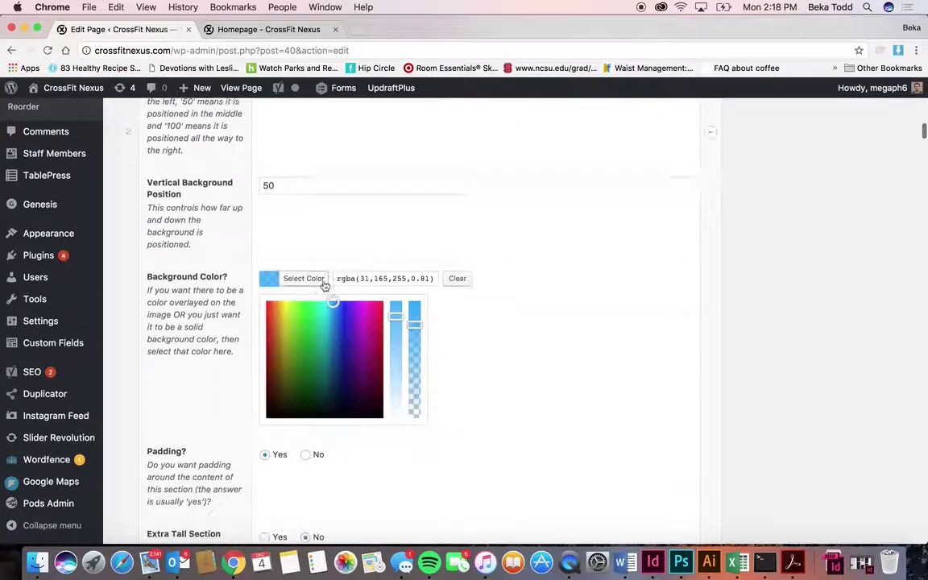
scroll(324, 285, down, 2)
scroll(411, 227, down, 15)
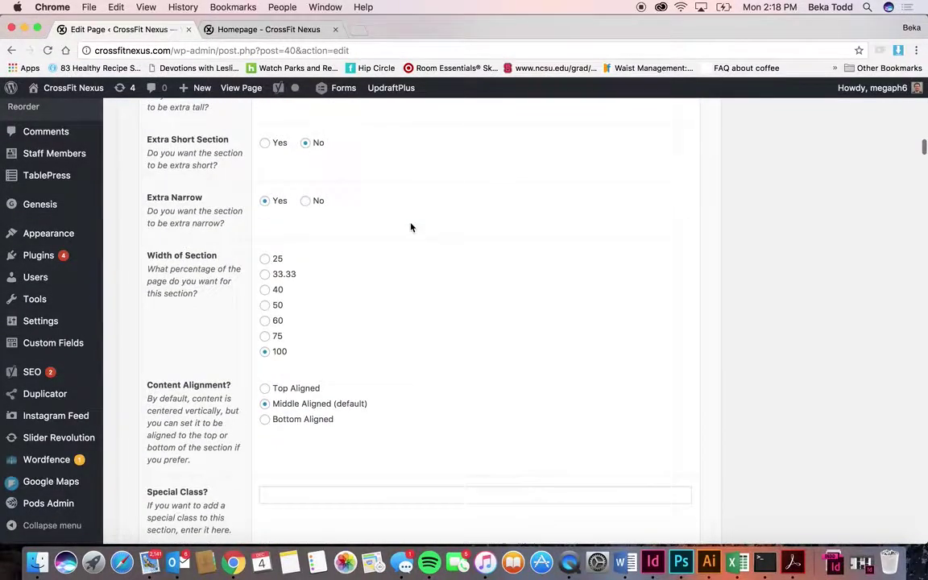
scroll(411, 227, up, 5)
scroll(410, 227, up, 3)
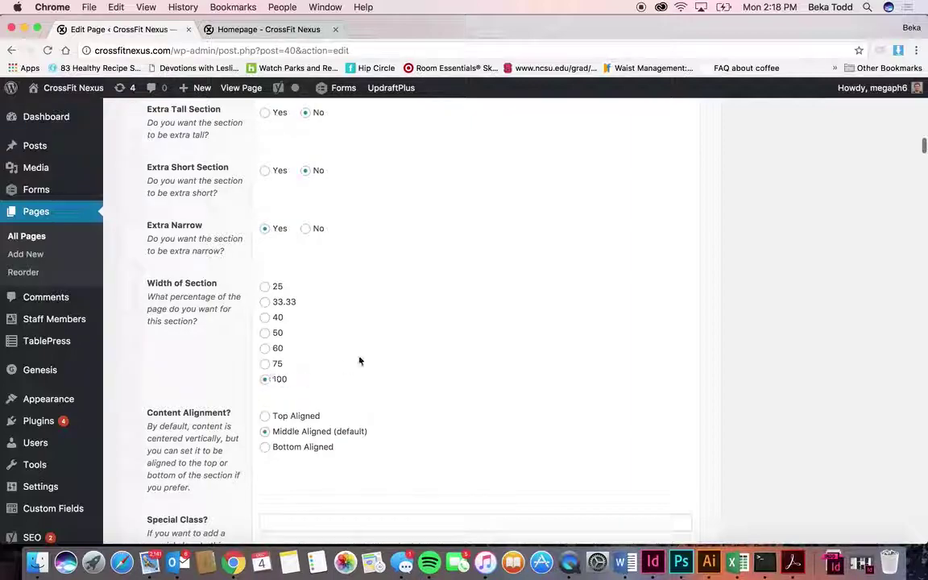
scroll(359, 361, up, 15)
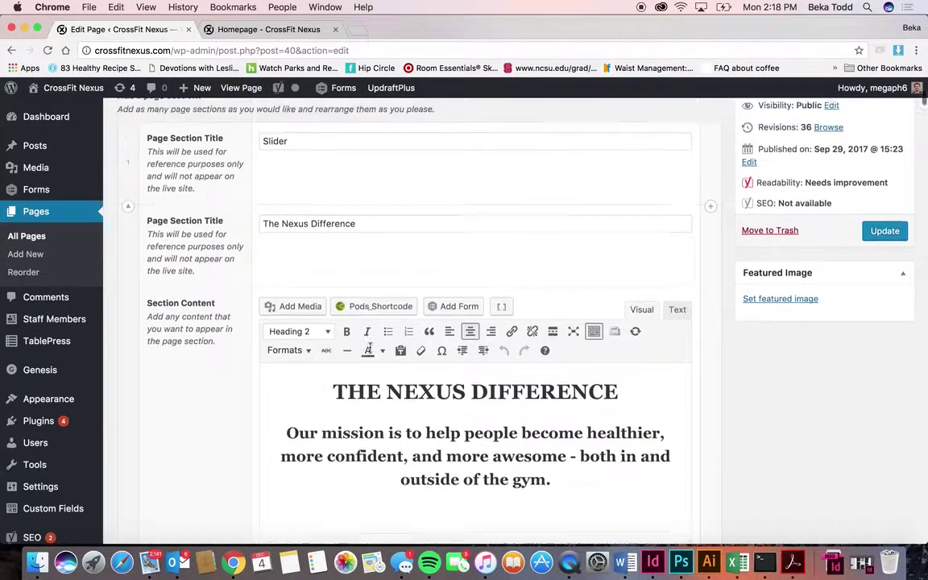
scroll(367, 346, up, 2)
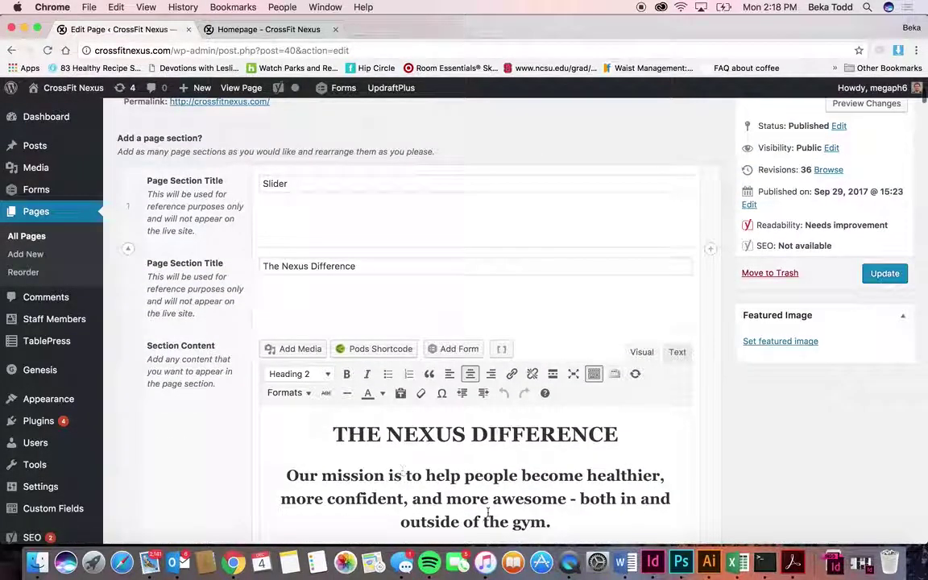
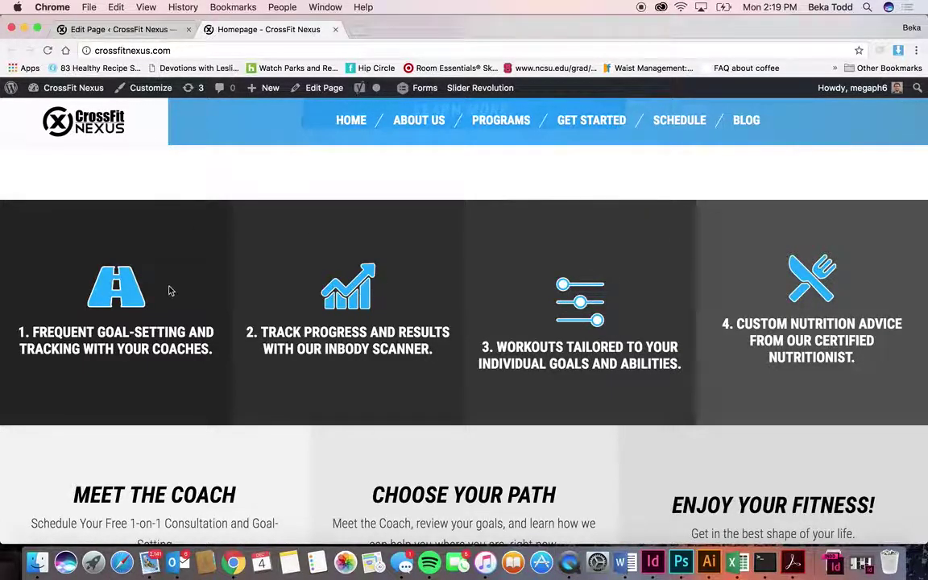
Step: Return to the Homepage editor and examine the icon and heading text in the Goal Tracking (2/4) section
click(128, 29)
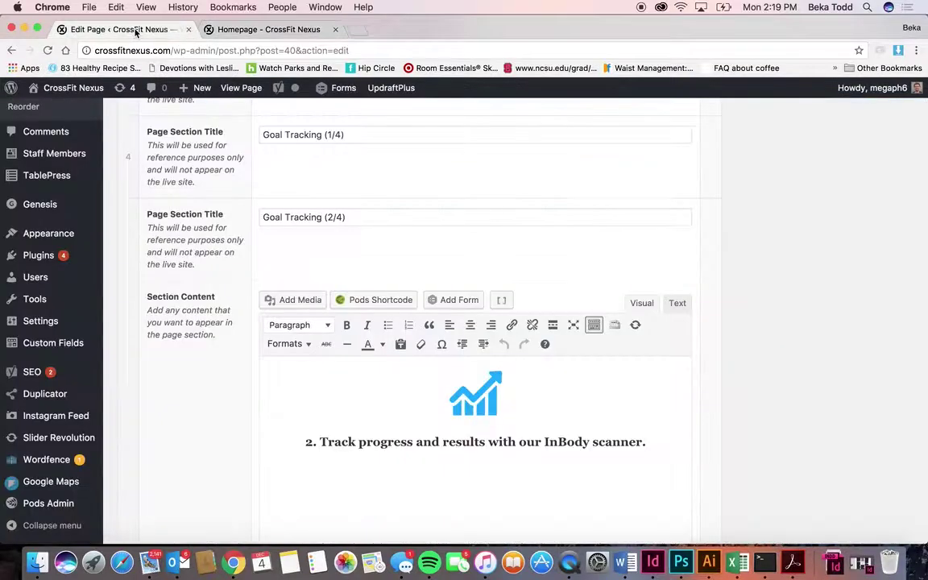
triple_click(382, 403)
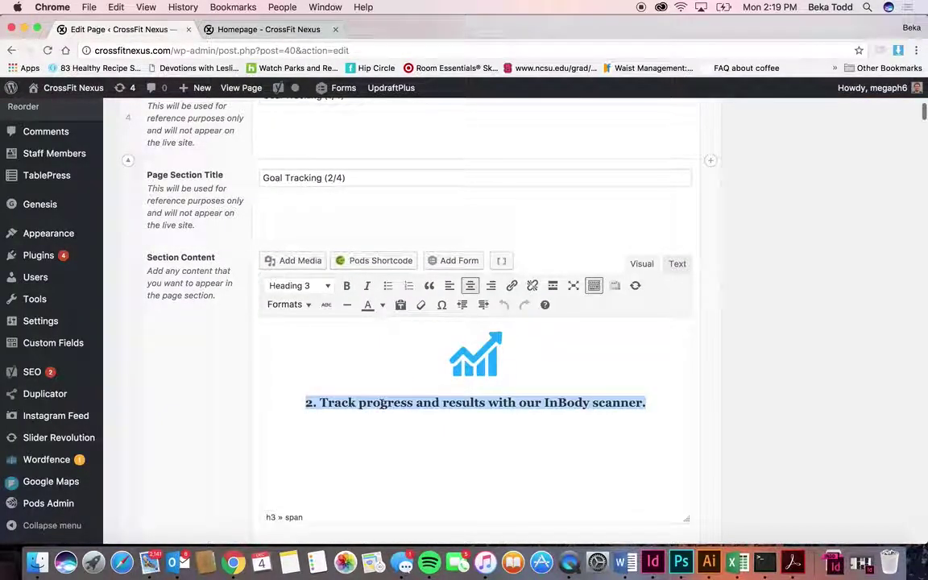
click(382, 403)
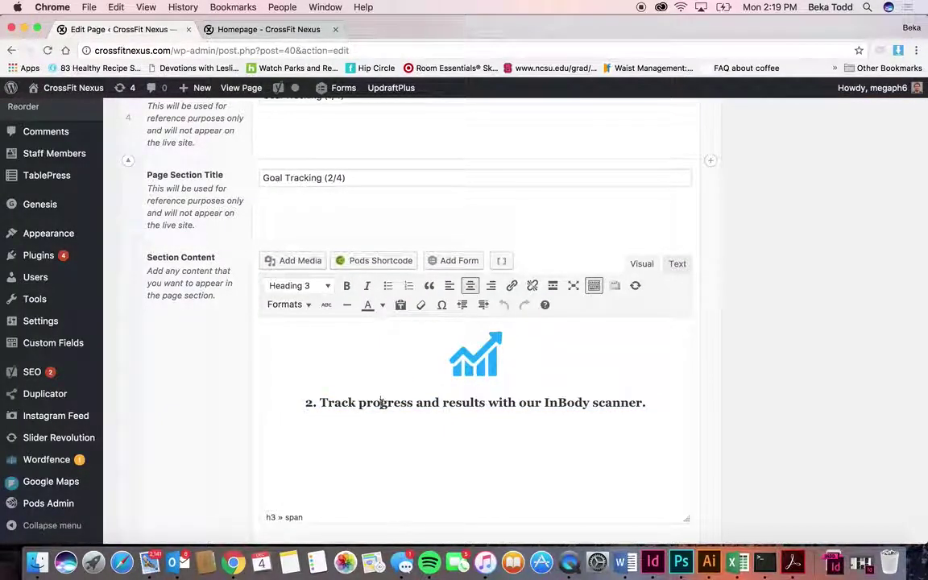
scroll(382, 403, up, 4)
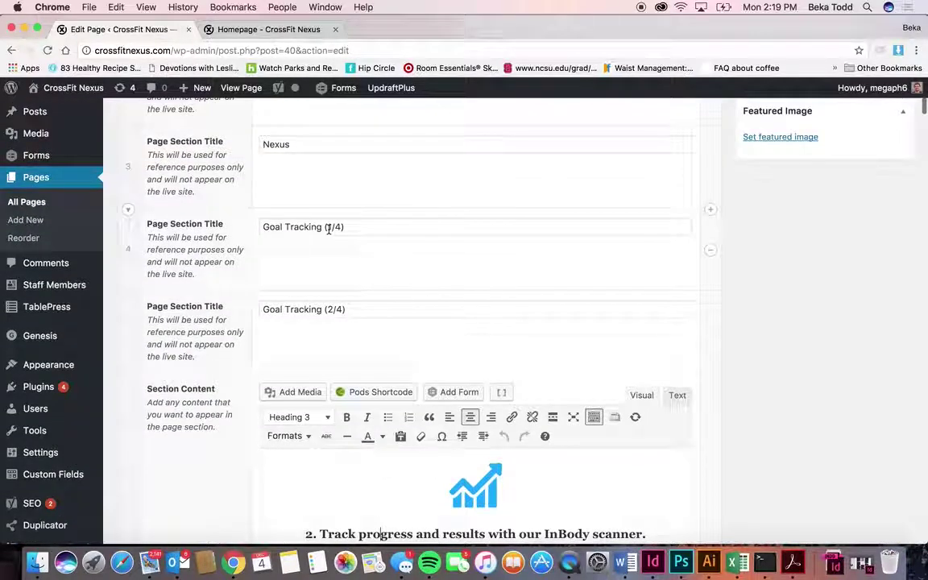
Step: Examine the Goal Tracking (2/4) section's background color value, section width, section height and content alignment settings
scroll(305, 338, down, 20)
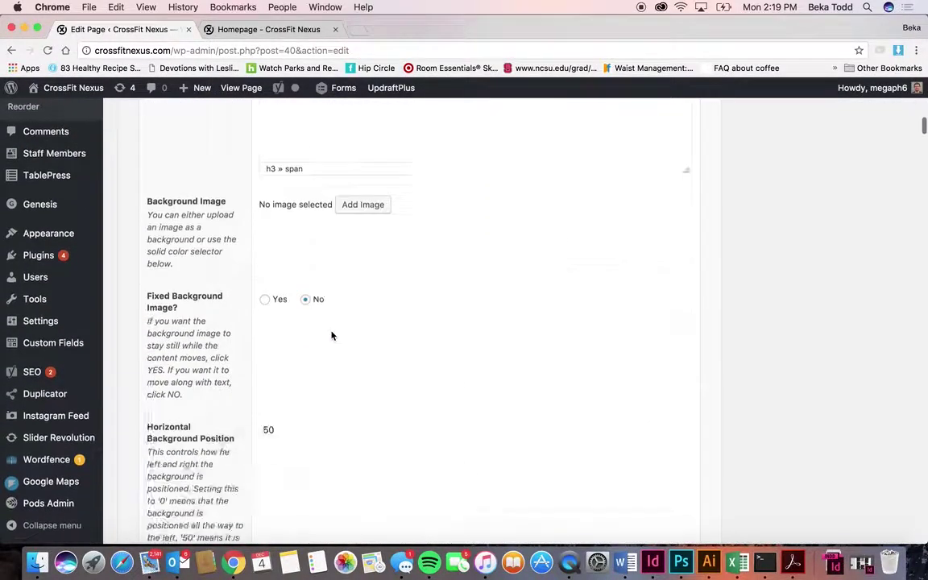
click(297, 285)
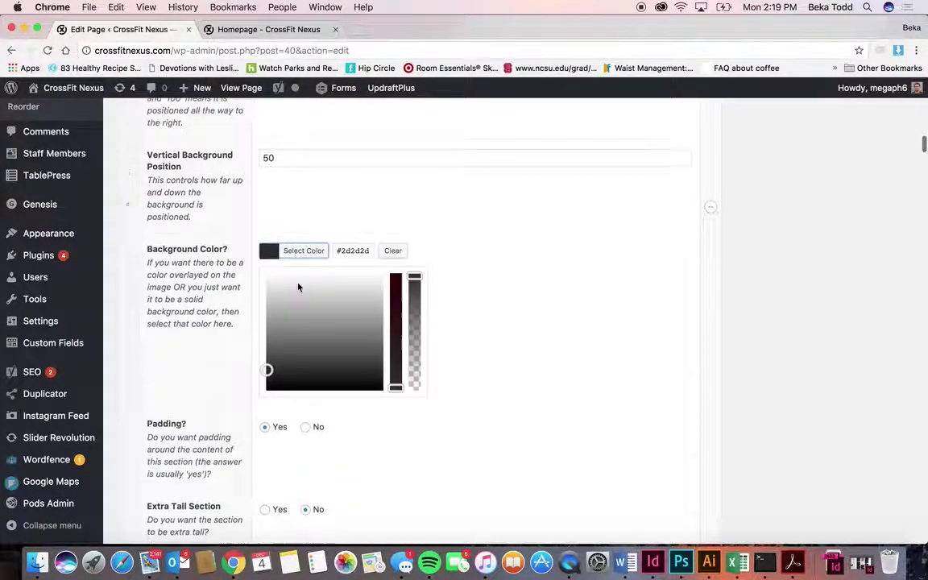
triple_click(348, 251)
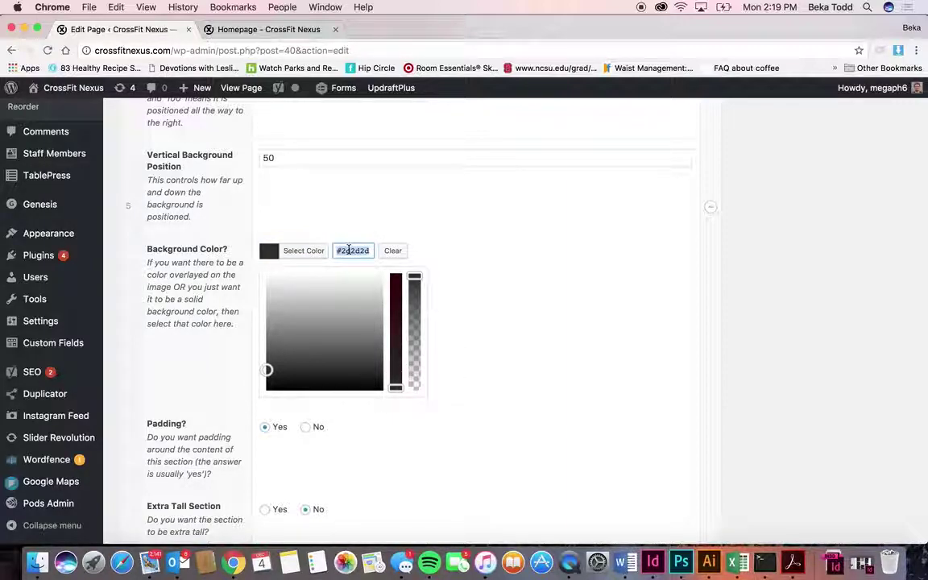
scroll(633, 365, down, 5)
scroll(634, 365, down, 1)
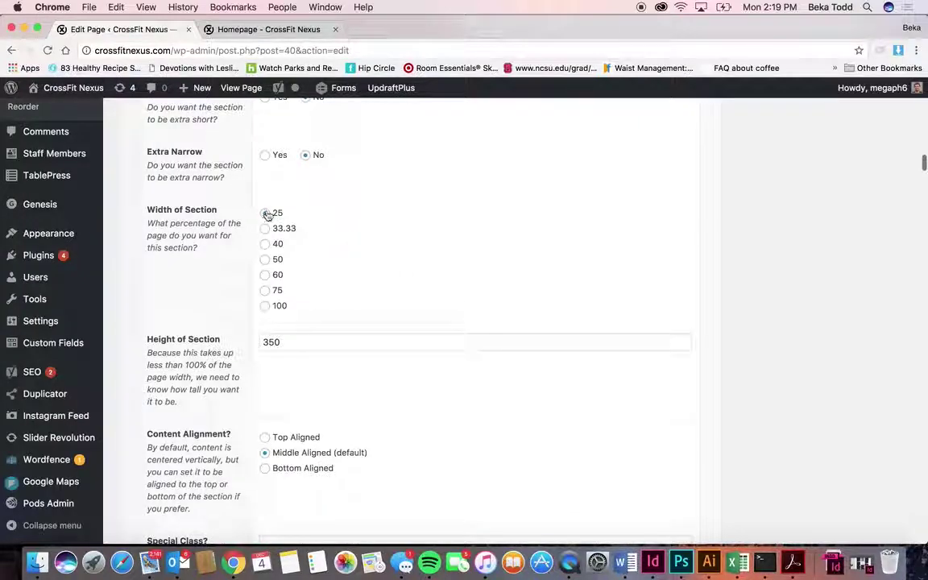
scroll(410, 357, down, 3)
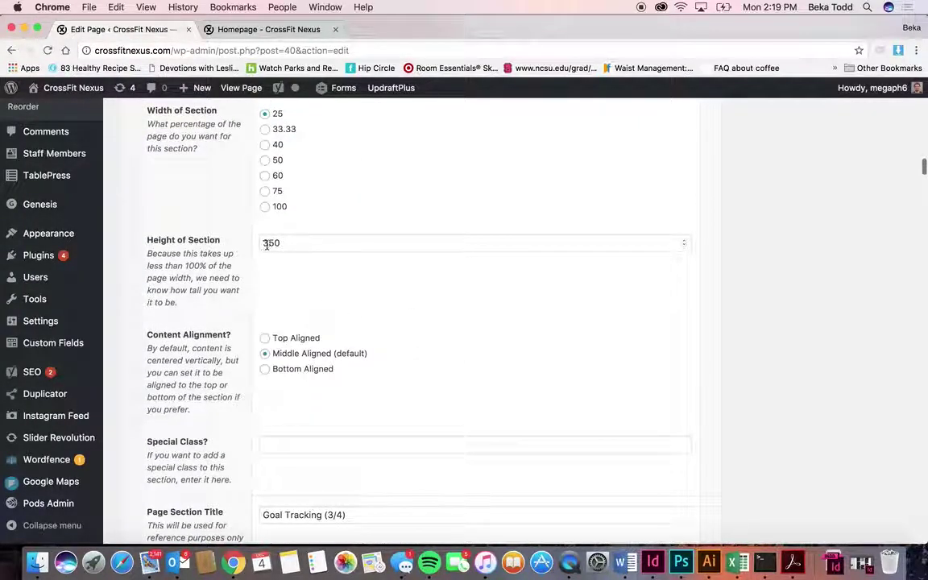
scroll(332, 259, down, 5)
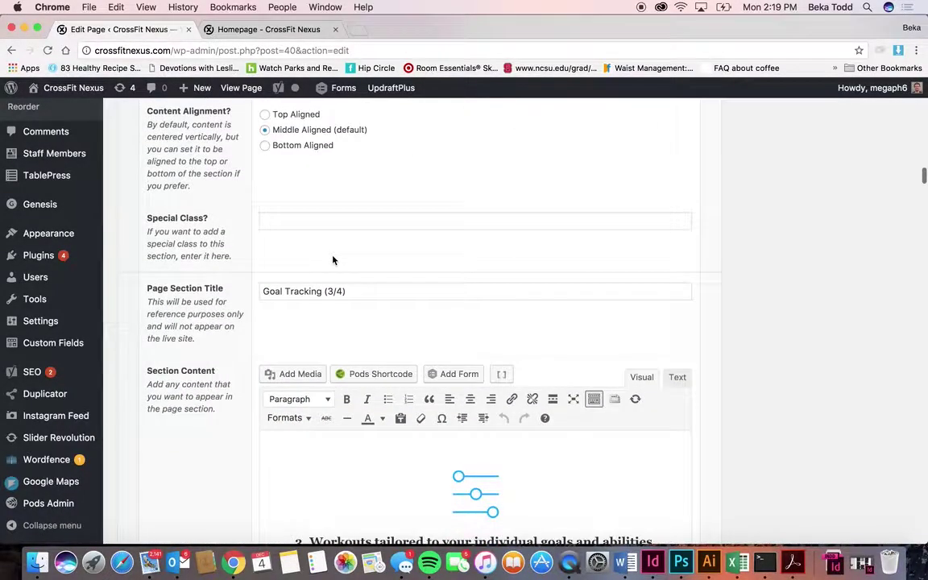
Step: Collapse the Goal Tracking (2/4) and Goal Tracking (3/4) page sections
scroll(333, 259, up, 15)
scroll(332, 259, up, 15)
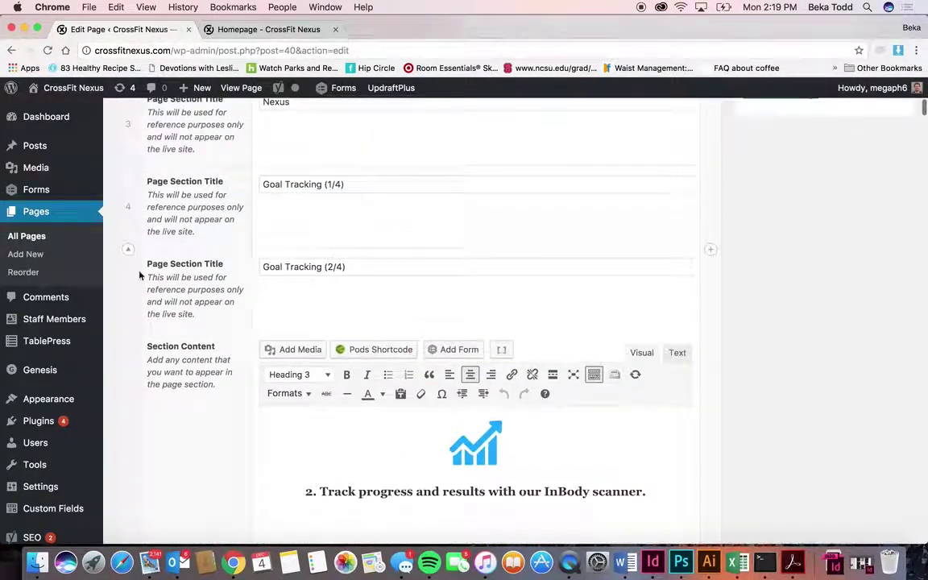
click(128, 252)
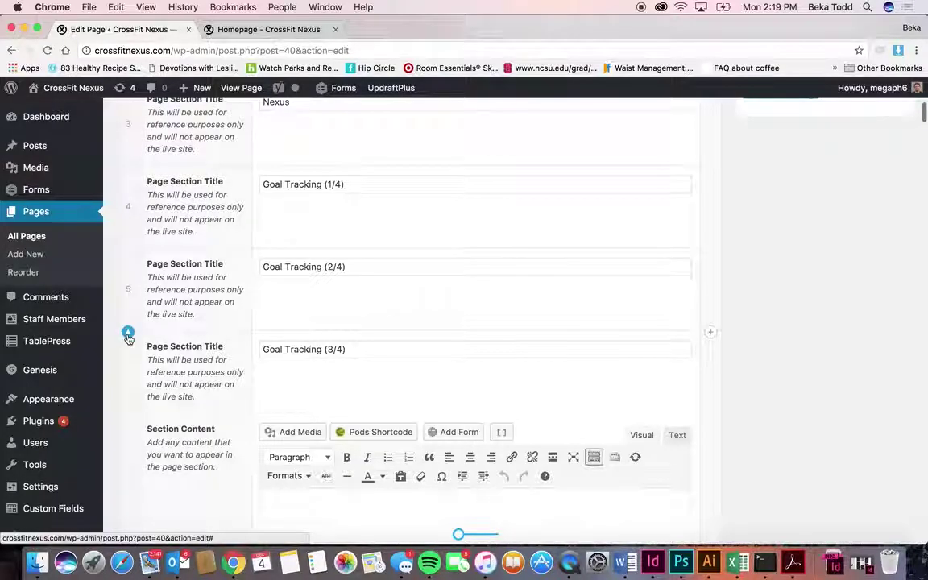
click(128, 336)
click(339, 348)
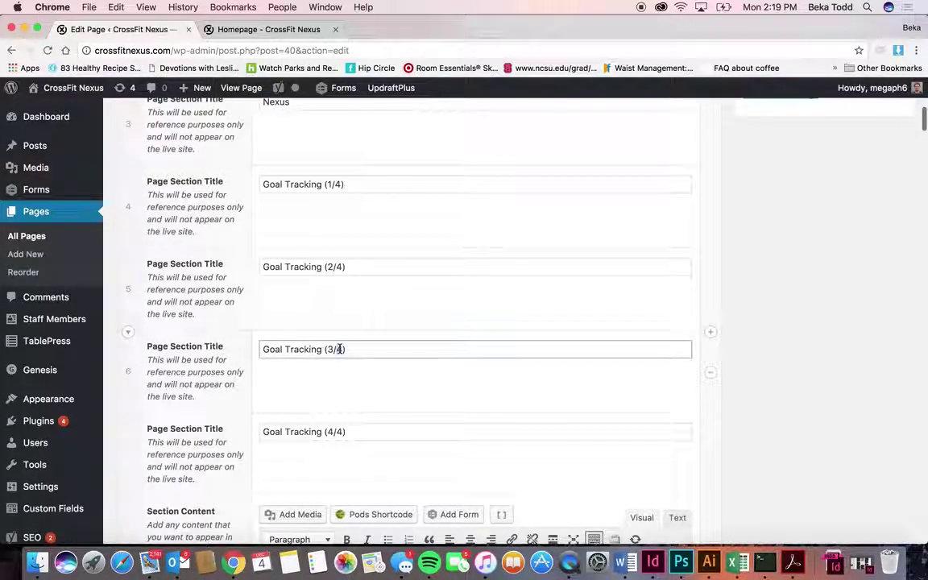
Step: Collapse the Goal Tracking (4/4) page section
triple_click(324, 430)
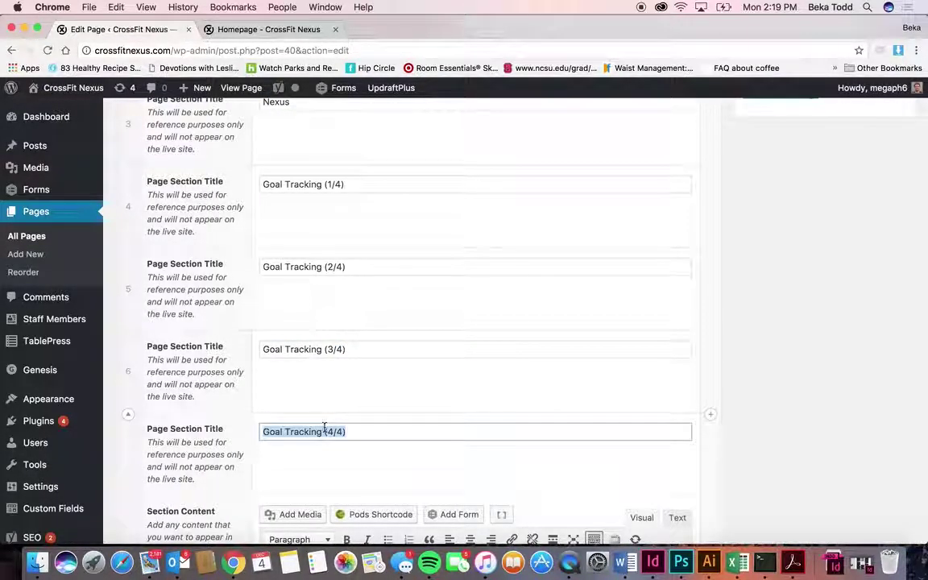
click(128, 415)
scroll(270, 413, down, 10)
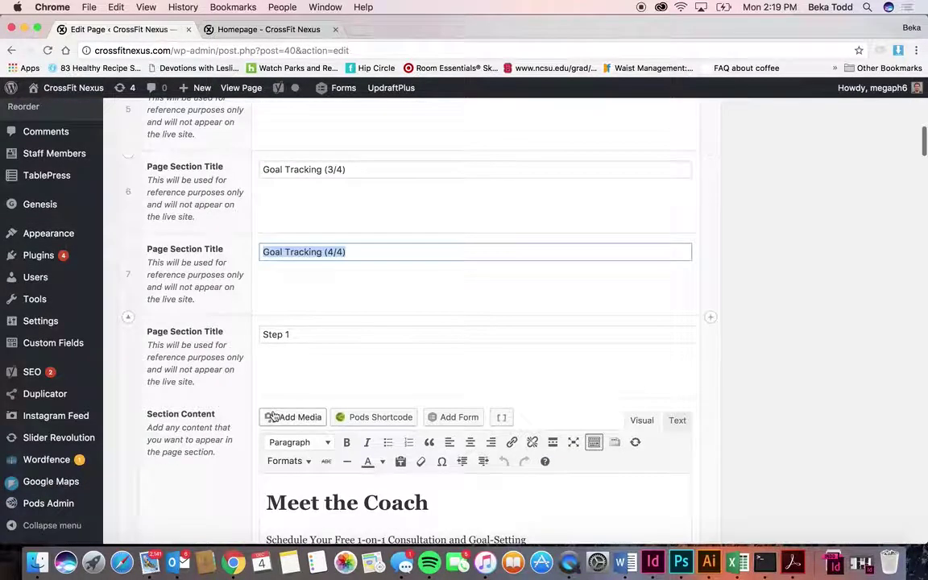
Step: Compare the Meet the Coach block on the live homepage with the Step 1 section's content and its Get Started link
click(301, 29)
scroll(300, 382, down, 5)
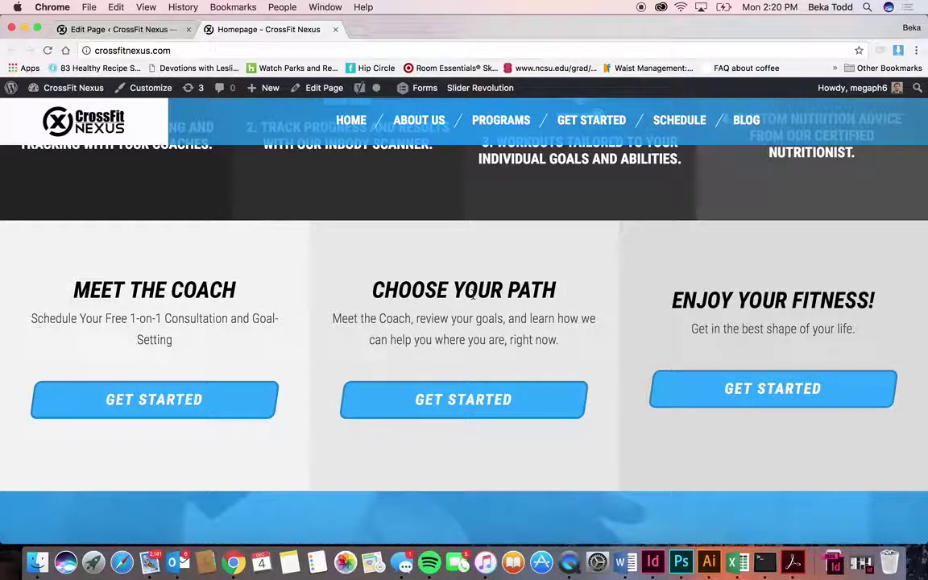
click(153, 29)
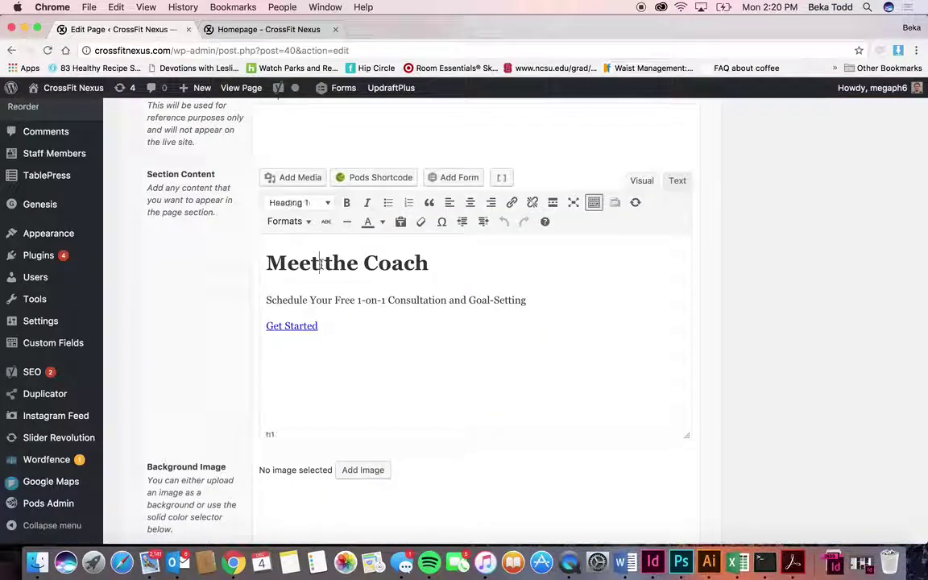
click(297, 325)
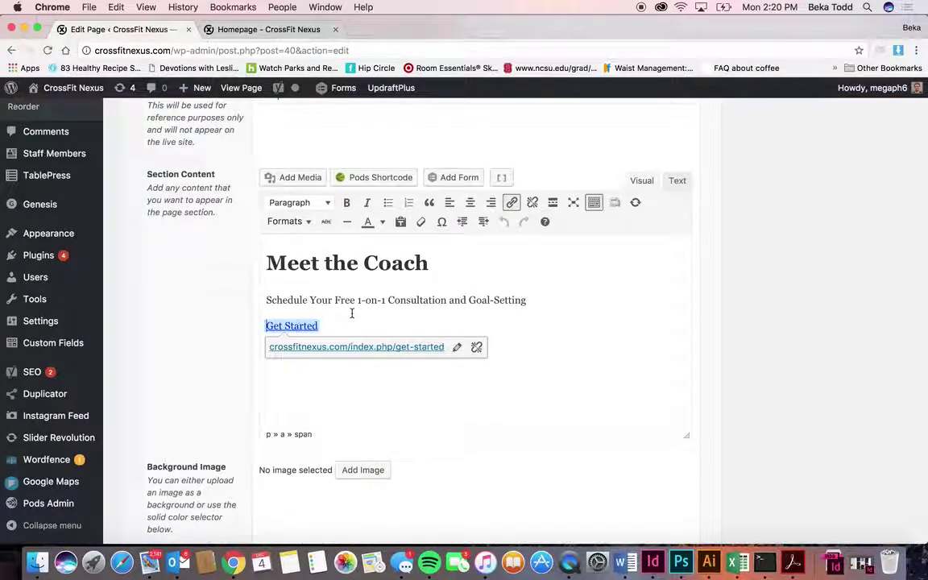
Step: Examine the Step 1 section's background, section height and content alignment settings
scroll(351, 314, down, 15)
scroll(351, 319, down, 5)
scroll(381, 385, down, 1)
scroll(370, 409, down, 5)
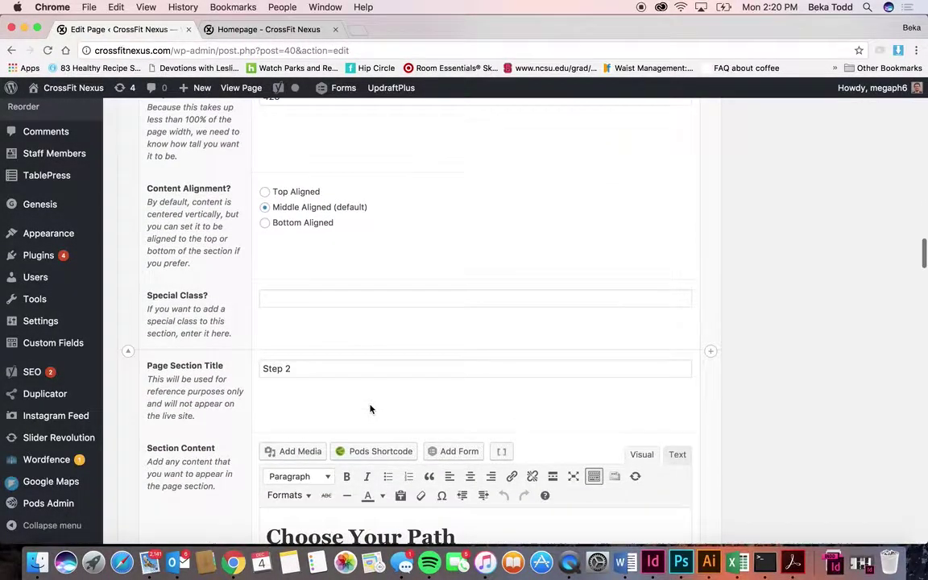
Step: Collapse the Step 1, Step 2 and Step 3 page sections
scroll(370, 409, up, 15)
scroll(370, 409, up, 10)
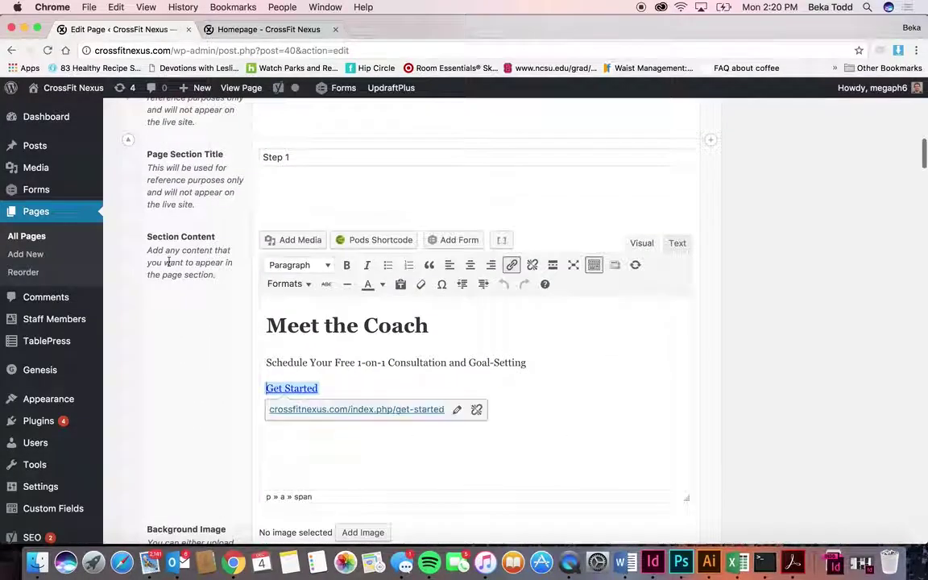
click(128, 140)
scroll(348, 465, down, 2)
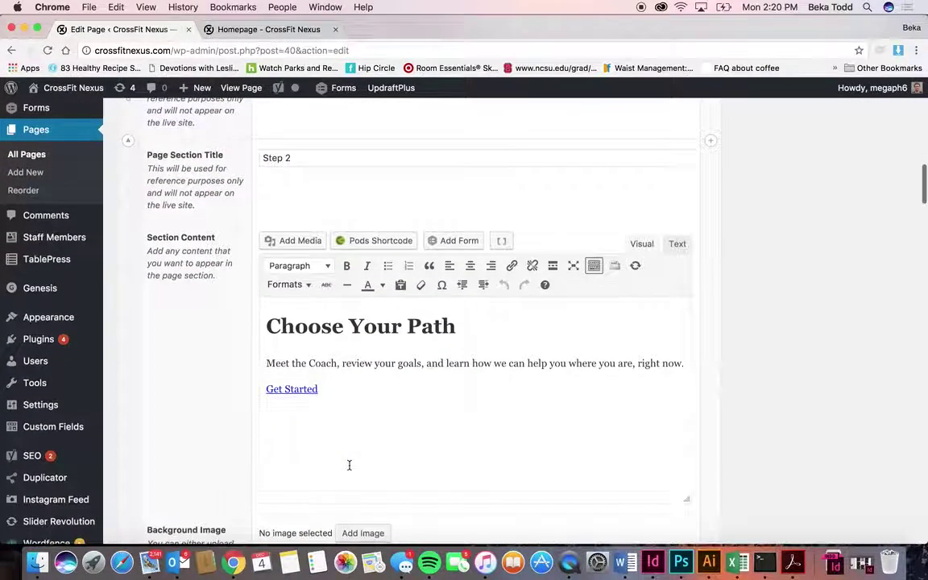
click(127, 141)
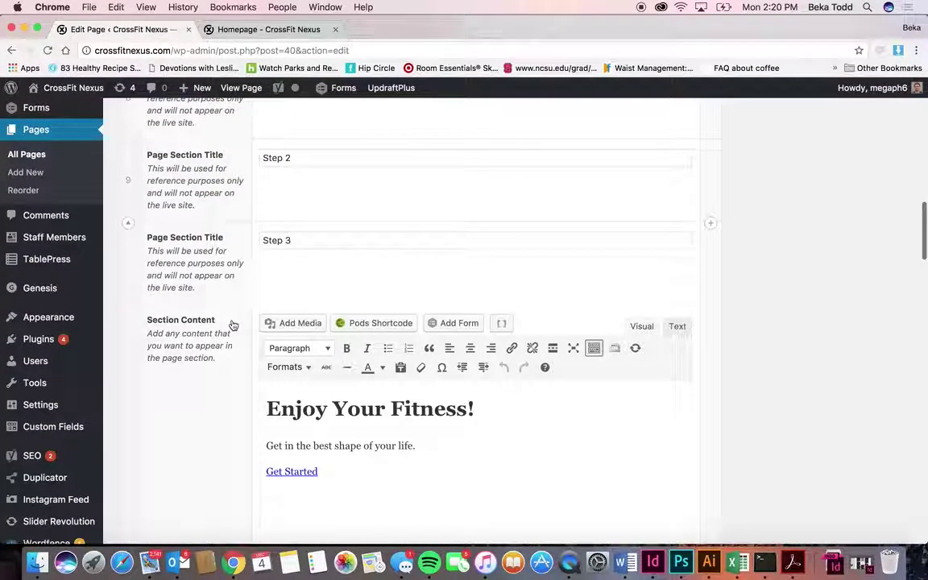
click(128, 222)
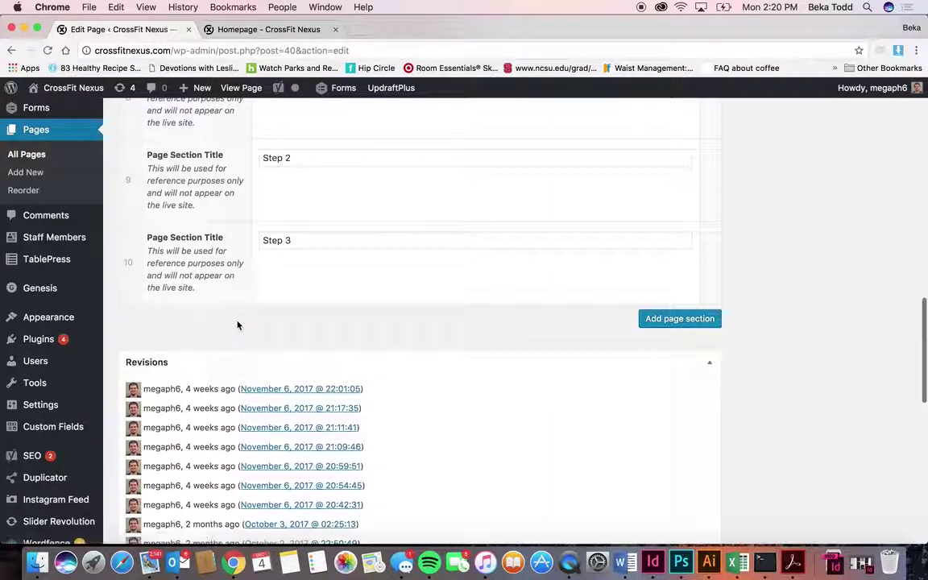
Step: View the Ready to Make a Change block on the live homepage and check the Homepage editor's list of page sections
click(242, 29)
scroll(438, 275, down, 5)
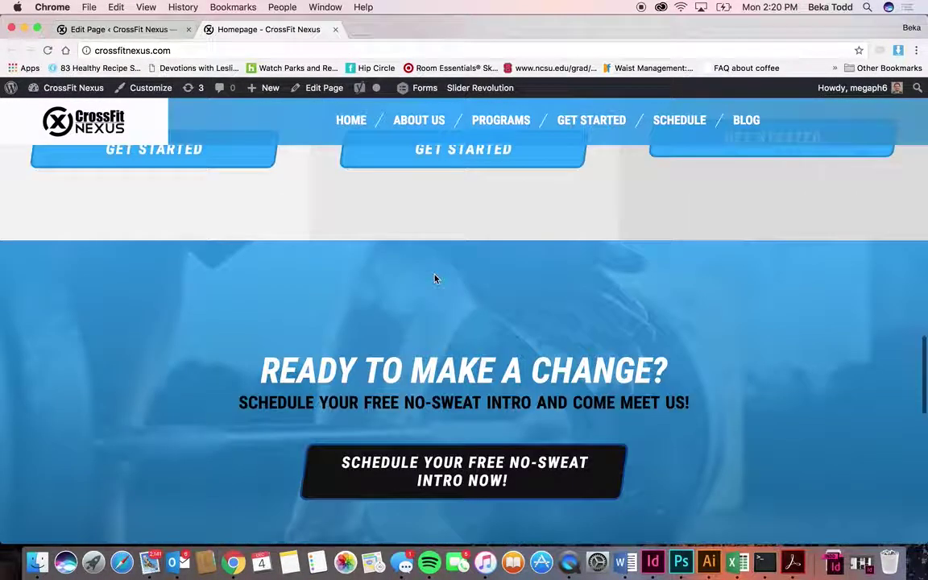
scroll(403, 338, down, 5)
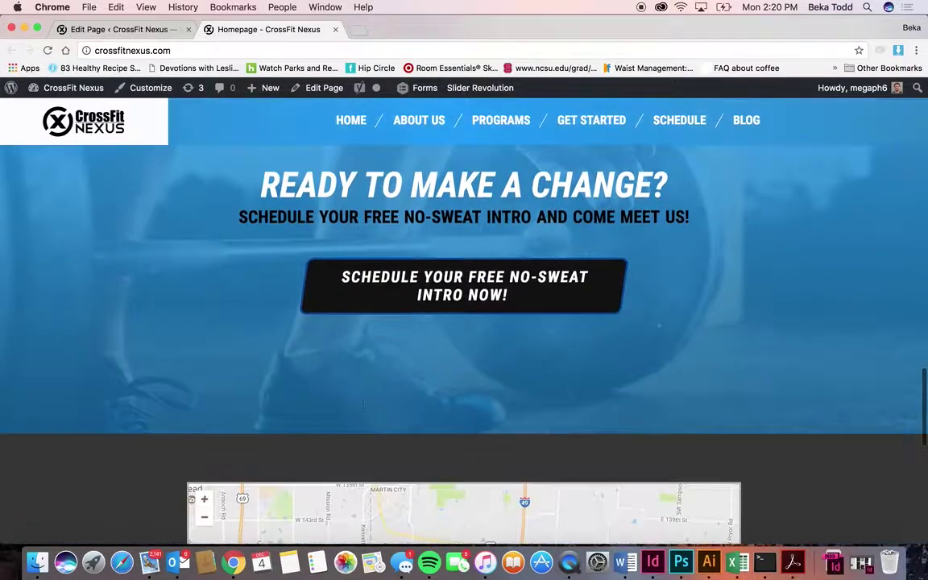
scroll(362, 408, up, 2)
scroll(363, 408, up, 1)
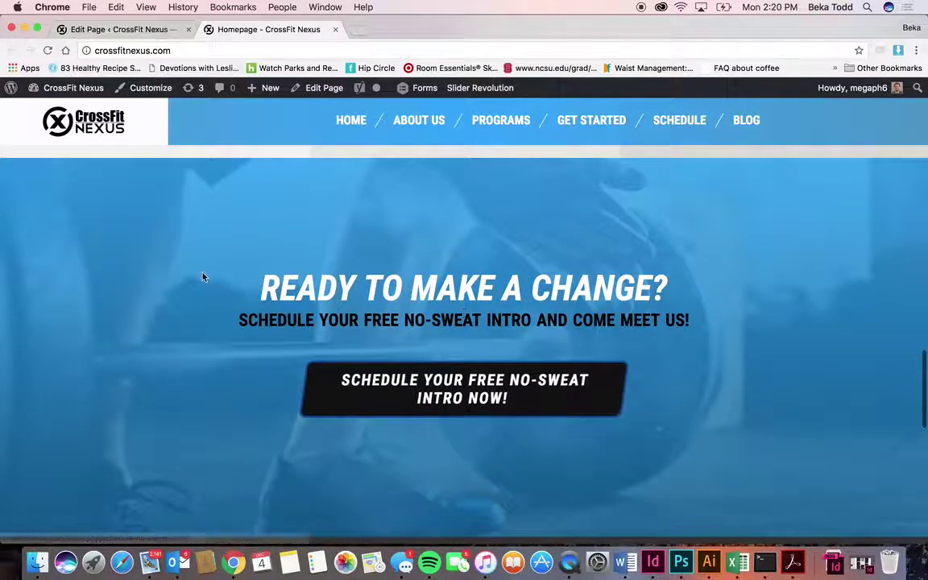
click(120, 29)
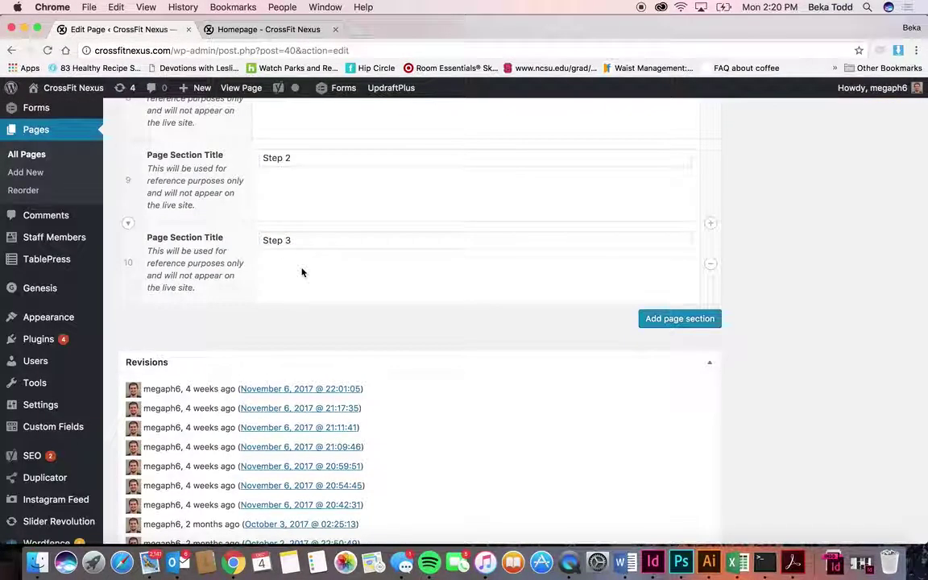
scroll(484, 290, up, 15)
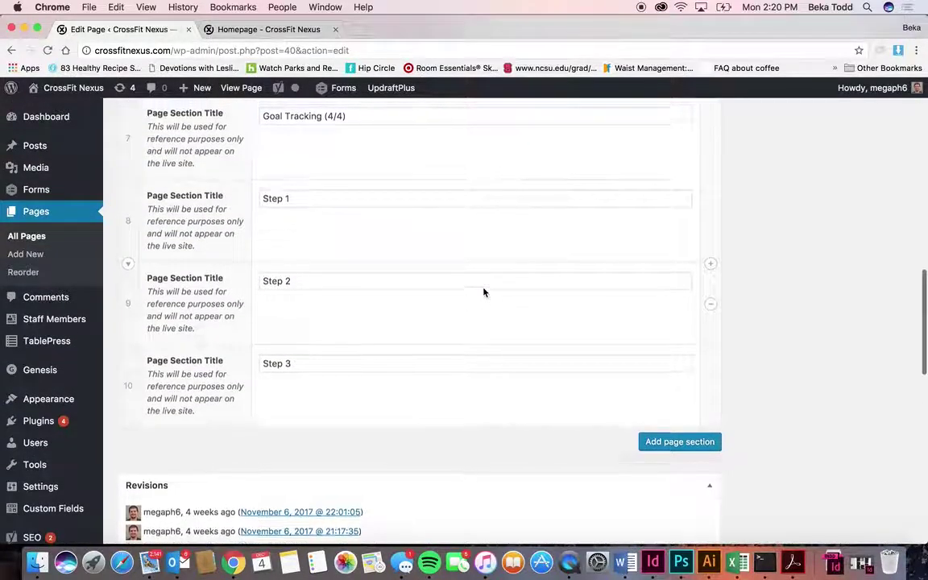
Step: Review the live homepage from the Ready to Make a Change block up to the slider and The Nexus Difference section
key(ctrl+Tab)
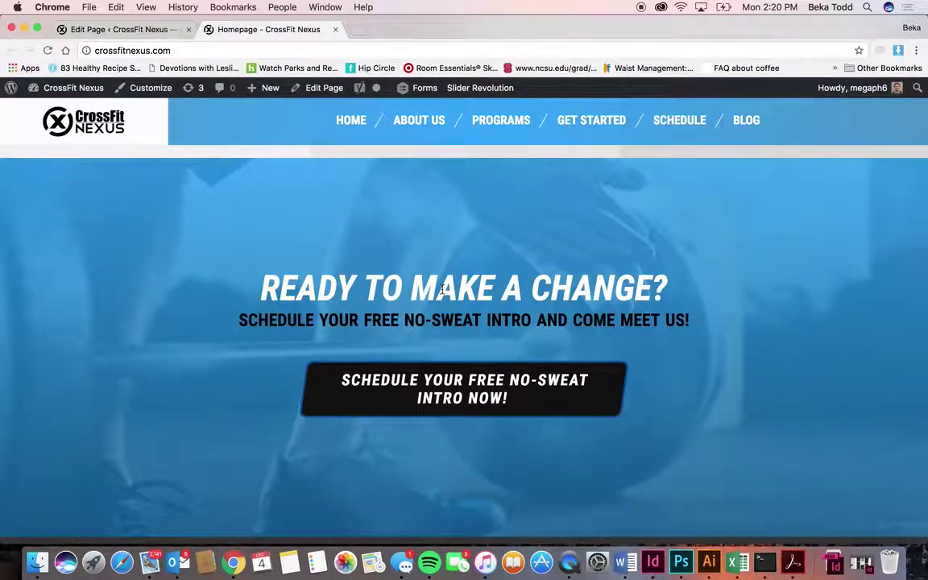
scroll(441, 288, down, 5)
scroll(441, 290, up, 10)
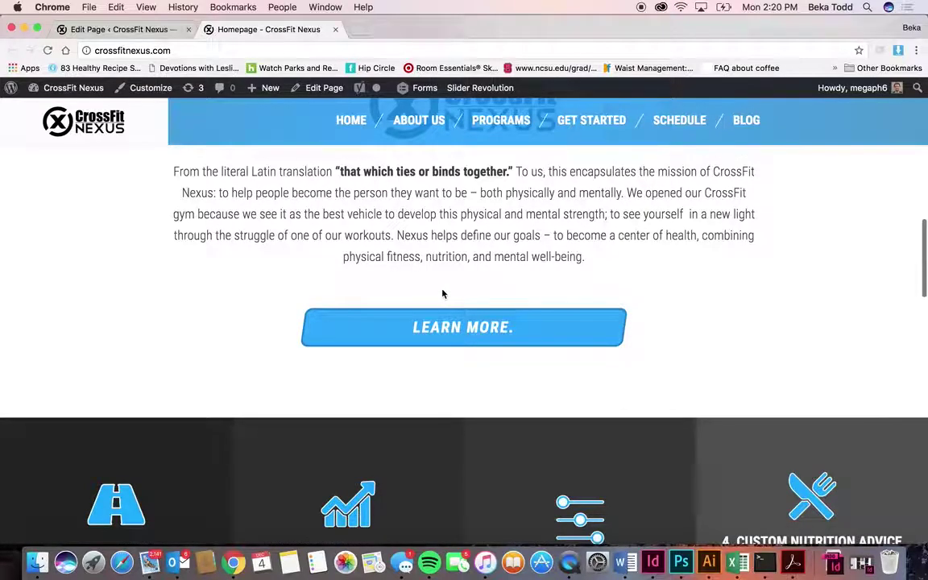
scroll(442, 294, up, 8)
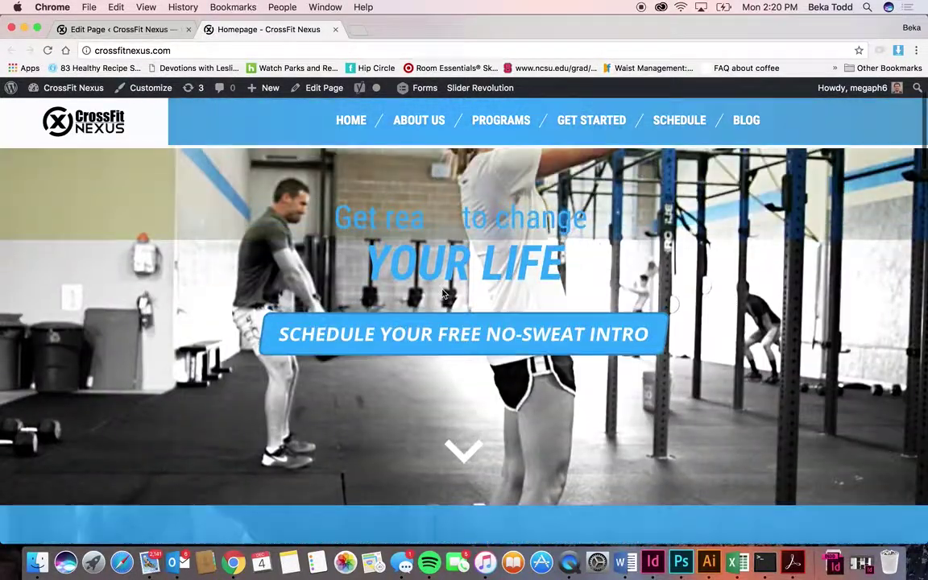
scroll(441, 292, up, 2)
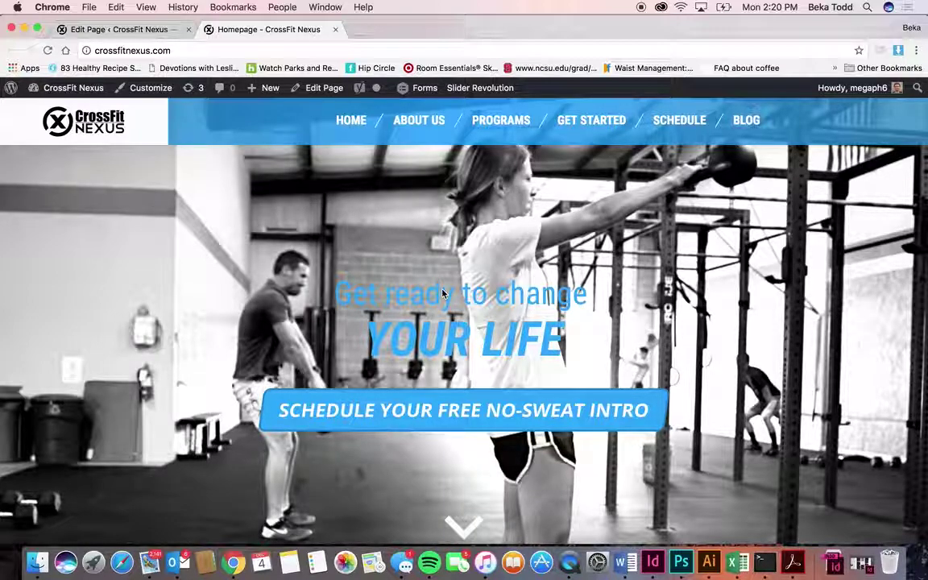
scroll(441, 294, down, 8)
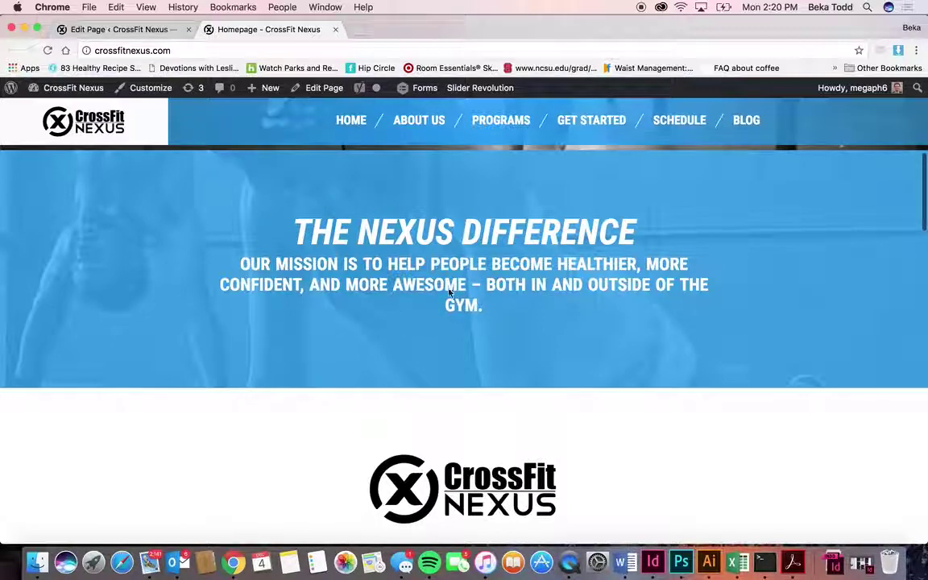
Step: Expand The Nexus Difference section in the Homepage editor and examine its heading text, formatting options and background image
click(127, 29)
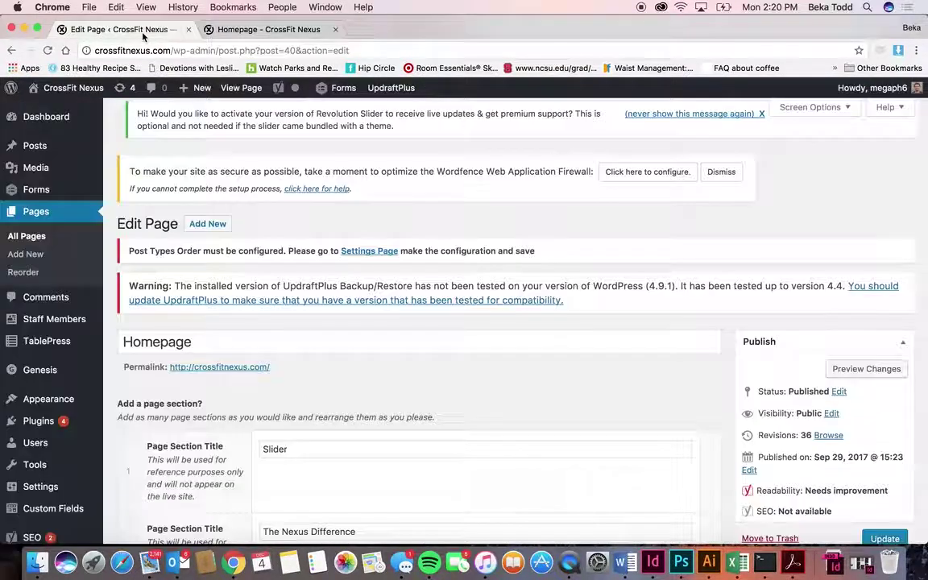
scroll(243, 278, down, 5)
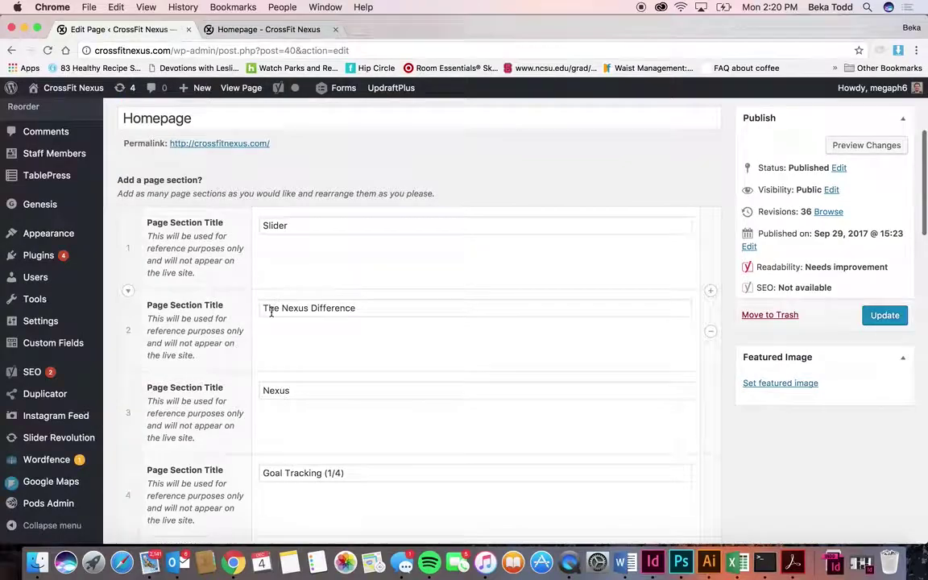
click(127, 291)
scroll(397, 414, down, 1)
scroll(399, 417, down, 3)
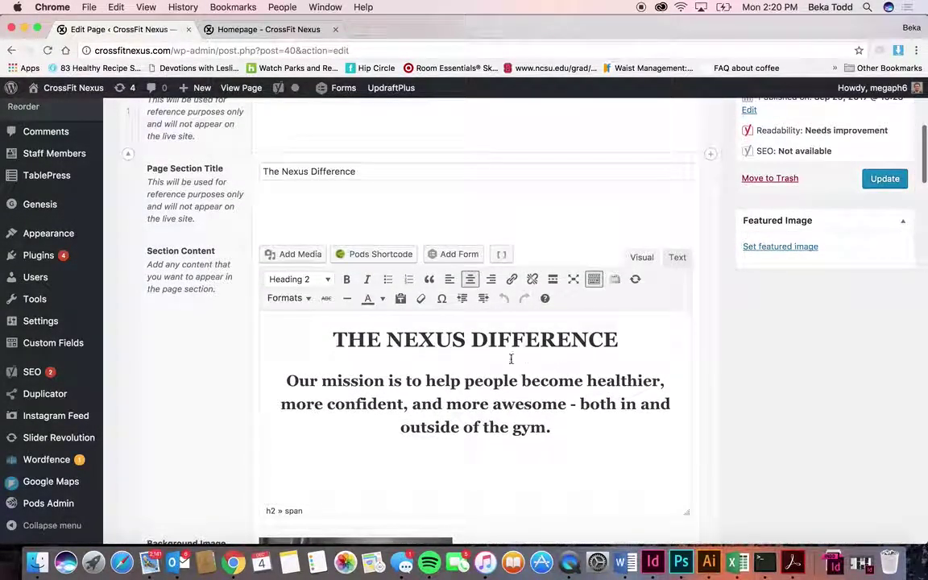
scroll(459, 435, down, 4)
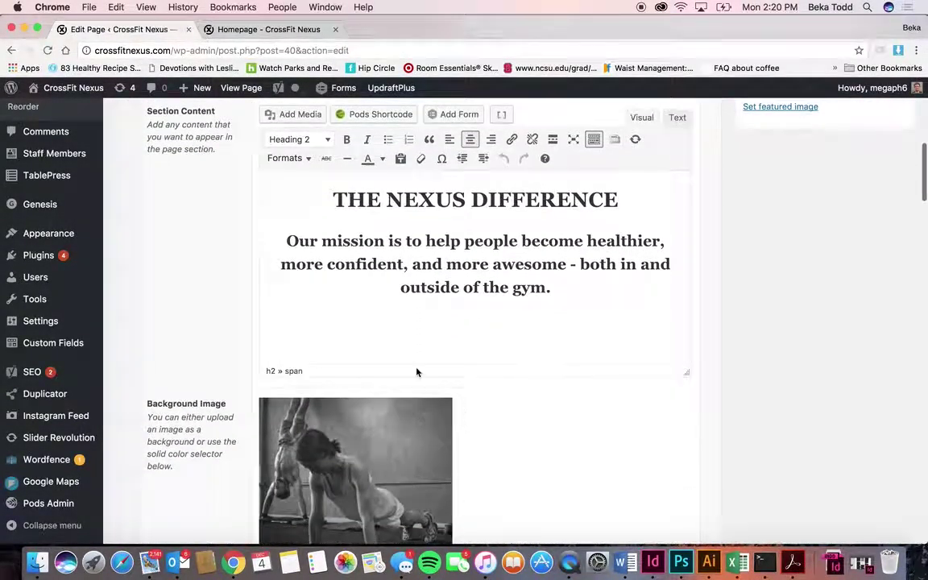
click(298, 160)
click(464, 310)
scroll(464, 310, down, 4)
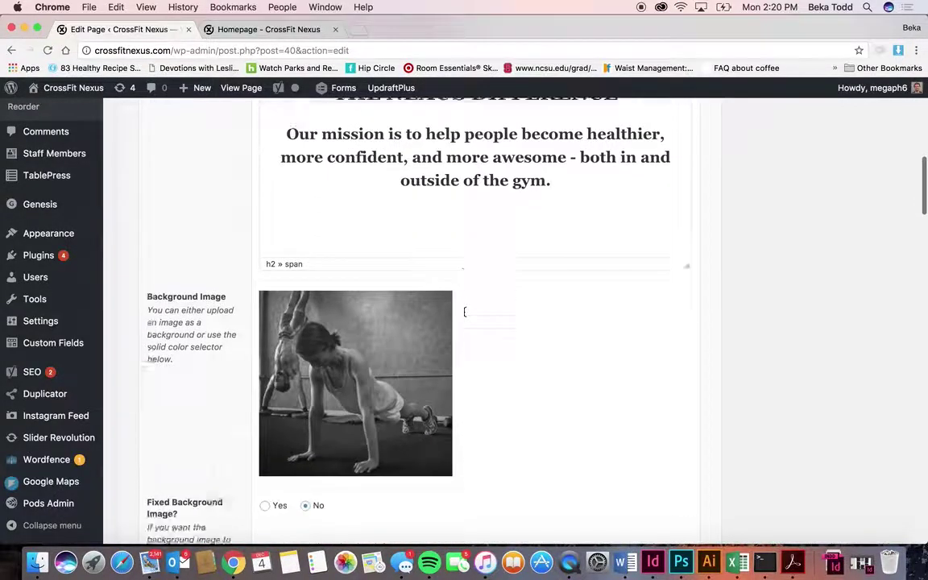
Step: Examine The Nexus Difference section's background overlay color, padding, extra tall, short and narrow options, width and content alignment
scroll(367, 302, down, 10)
click(318, 302)
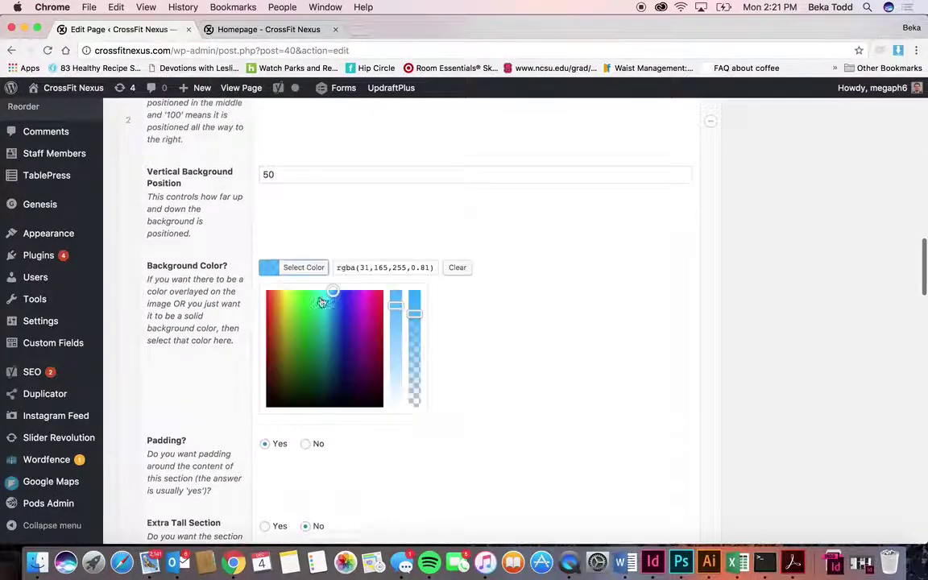
double_click(398, 268)
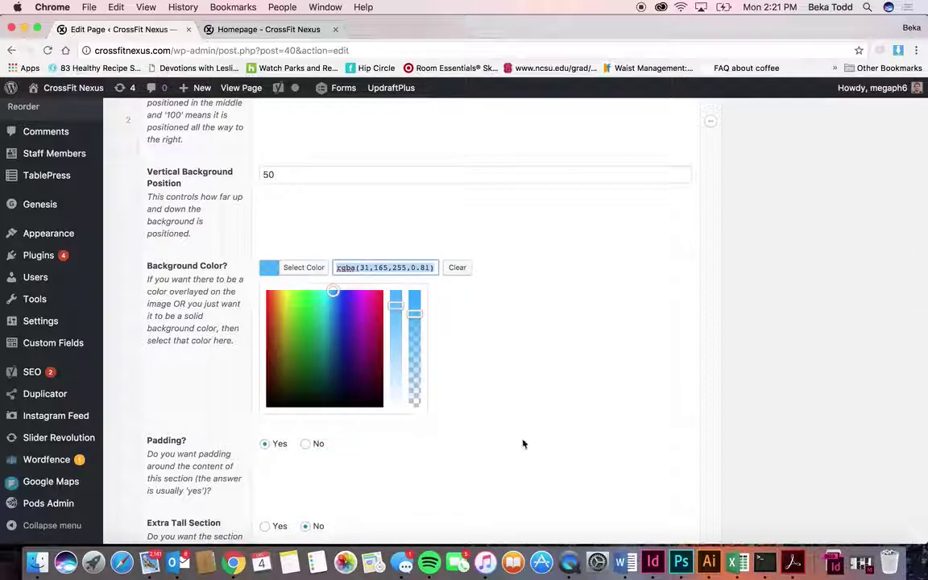
scroll(522, 443, down, 5)
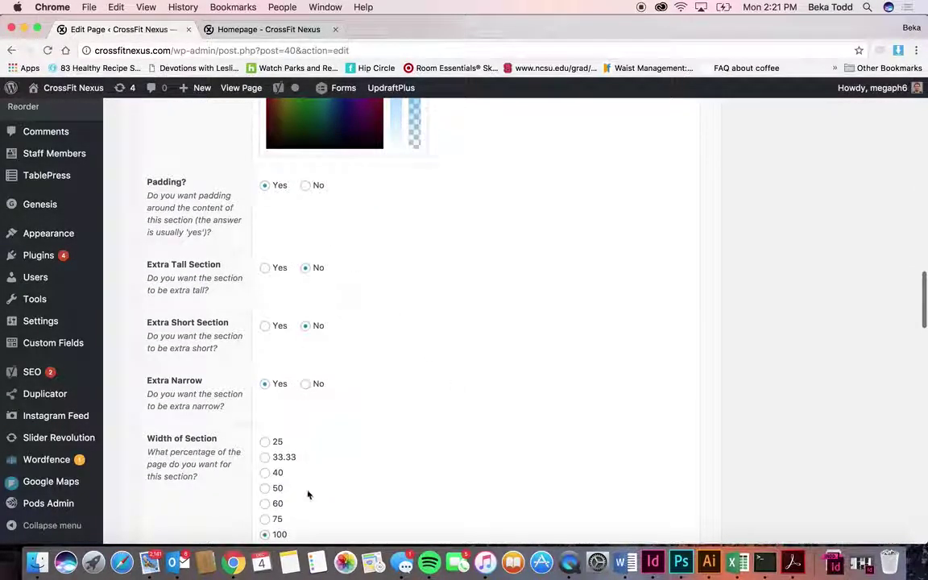
scroll(307, 488, down, 6)
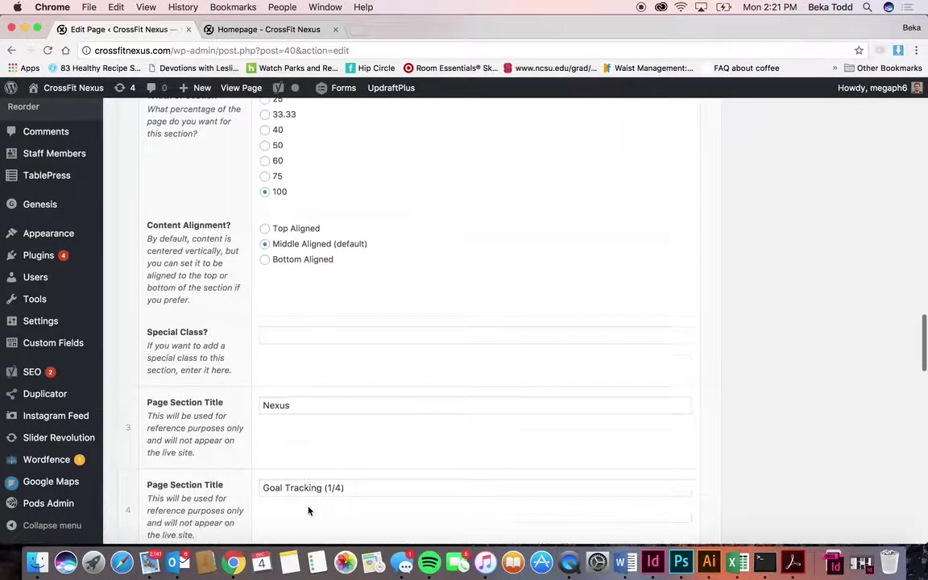
Step: Collapse The Nexus Difference page section
scroll(308, 510, up, 15)
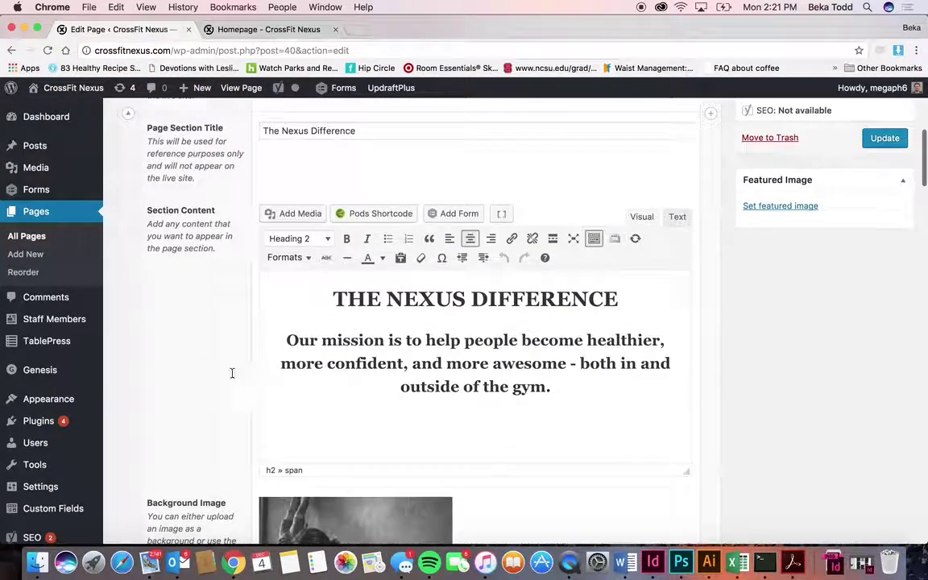
scroll(263, 441, up, 1)
click(128, 166)
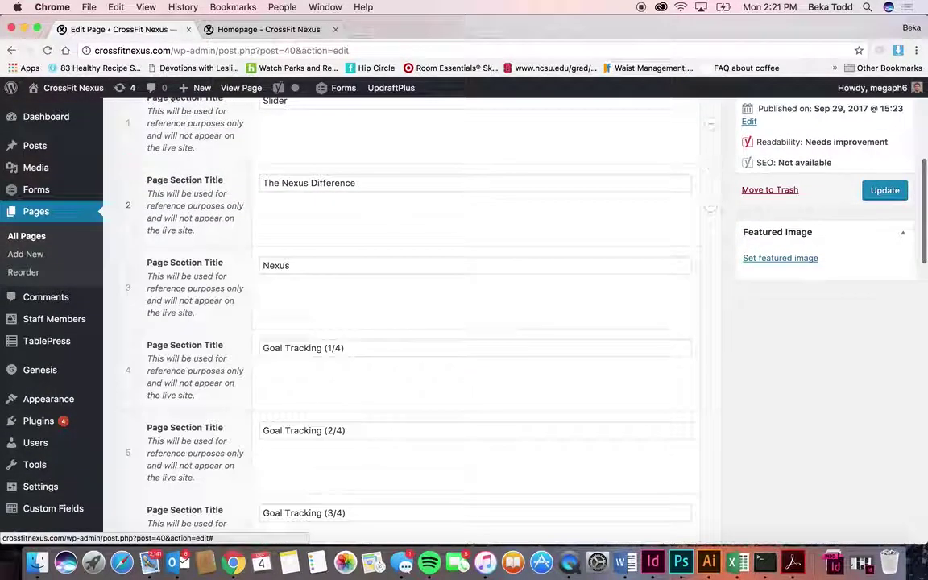
Step: Look over the live homepage from slider to footer and return to the beginning of the Homepage editor
click(220, 33)
scroll(335, 274, down, 20)
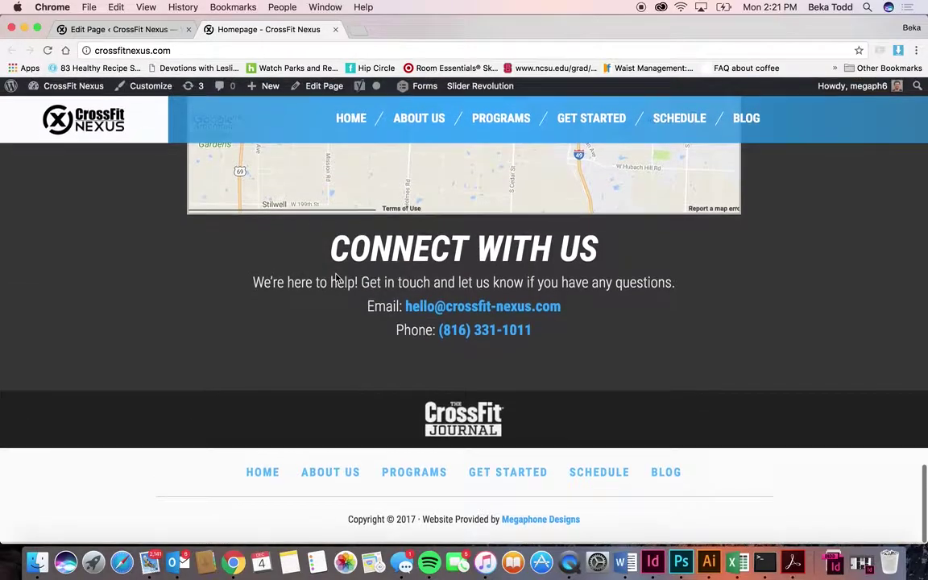
scroll(336, 277, up, 20)
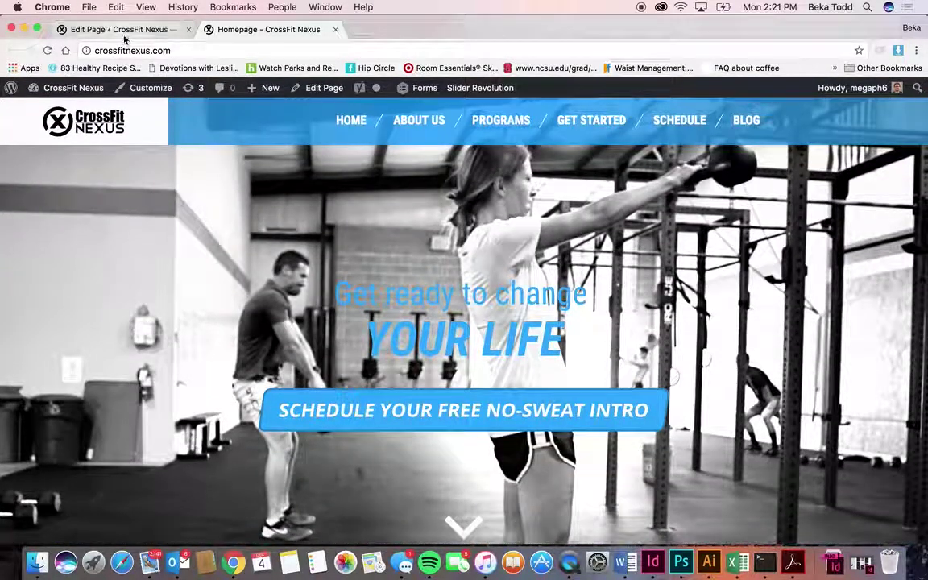
click(123, 30)
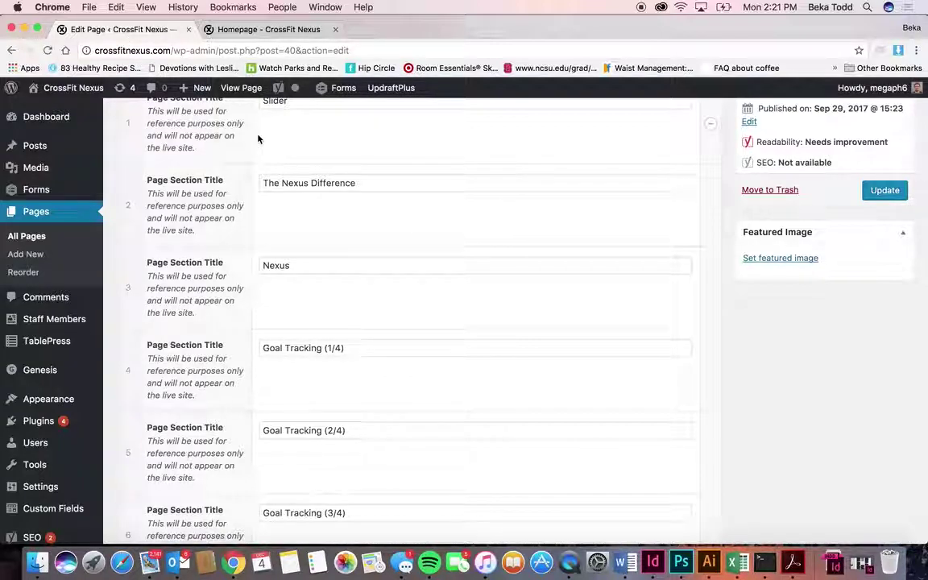
scroll(257, 139, up, 10)
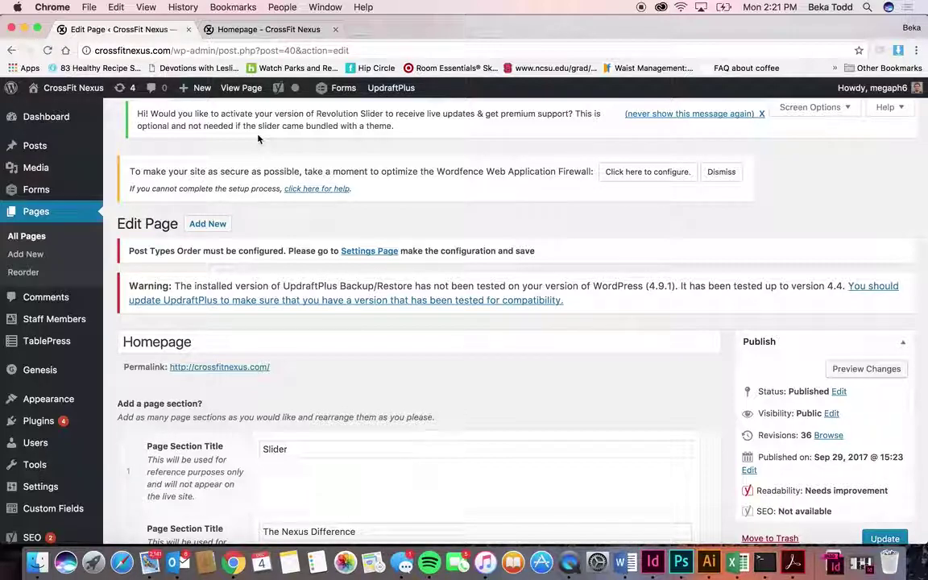
Step: Open the live Our Story page from the site navigation and look through its sections down to the Connect With Us footer
click(265, 29)
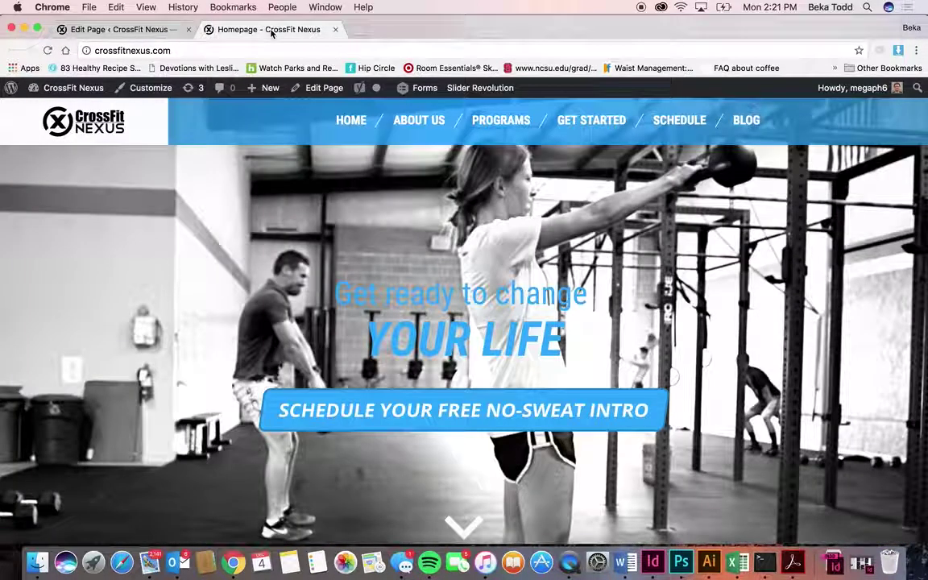
mouse_move(439, 121)
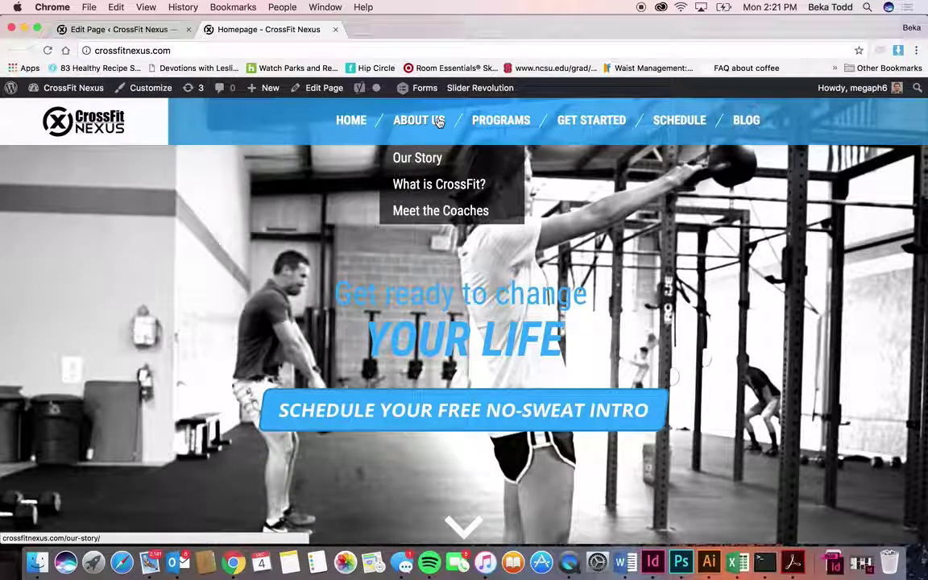
click(443, 121)
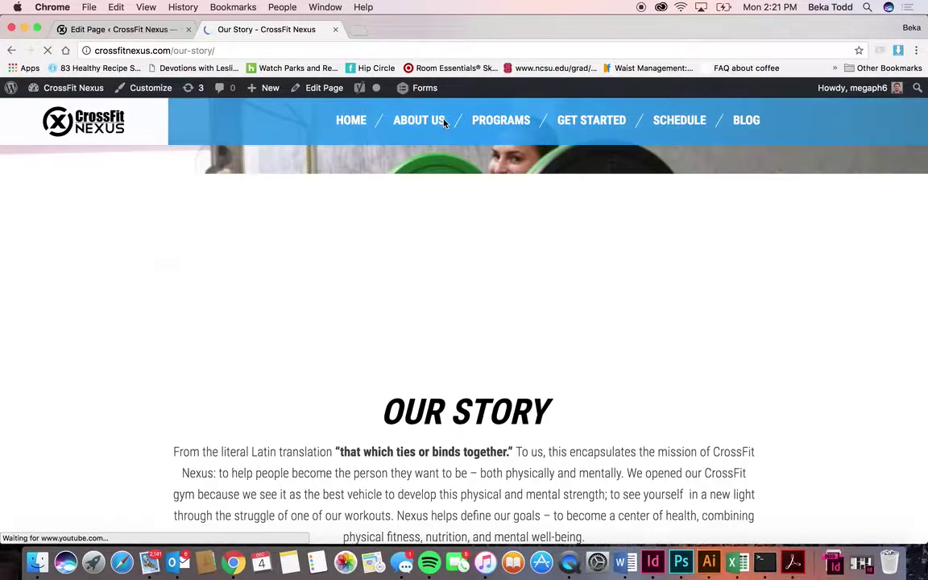
scroll(422, 332, down, 5)
scroll(422, 332, down, 15)
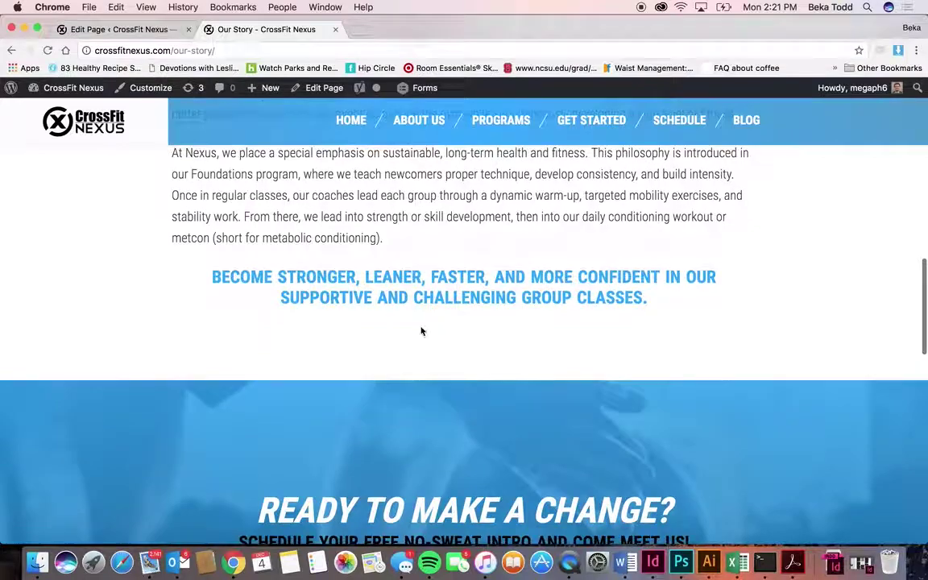
scroll(422, 331, down, 4)
scroll(402, 242, up, 7)
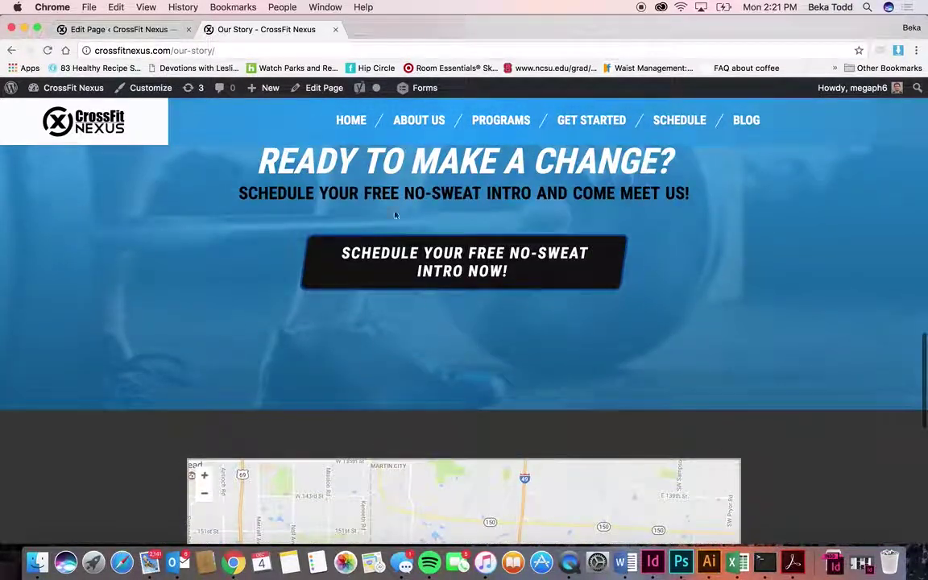
scroll(365, 322, down, 4)
scroll(365, 322, down, 10)
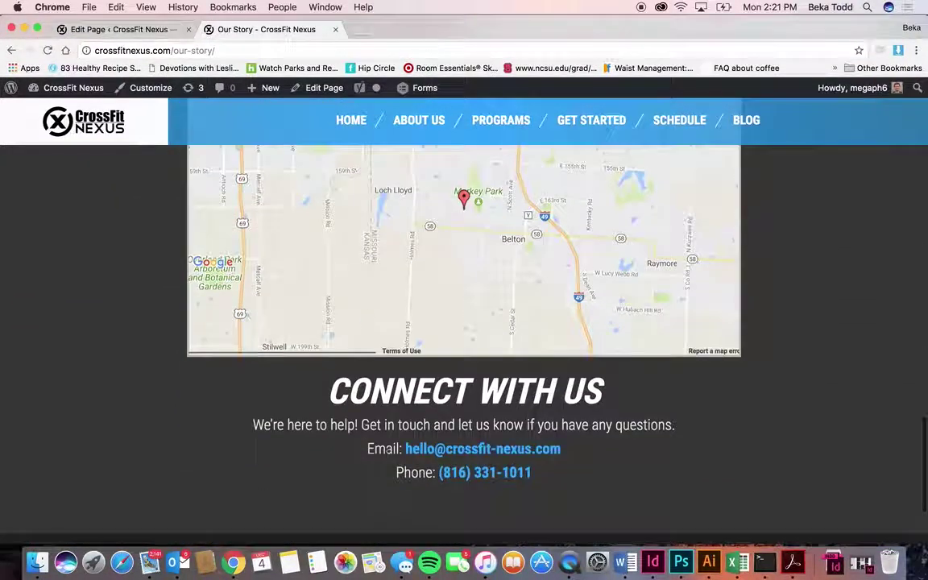
scroll(394, 366, up, 15)
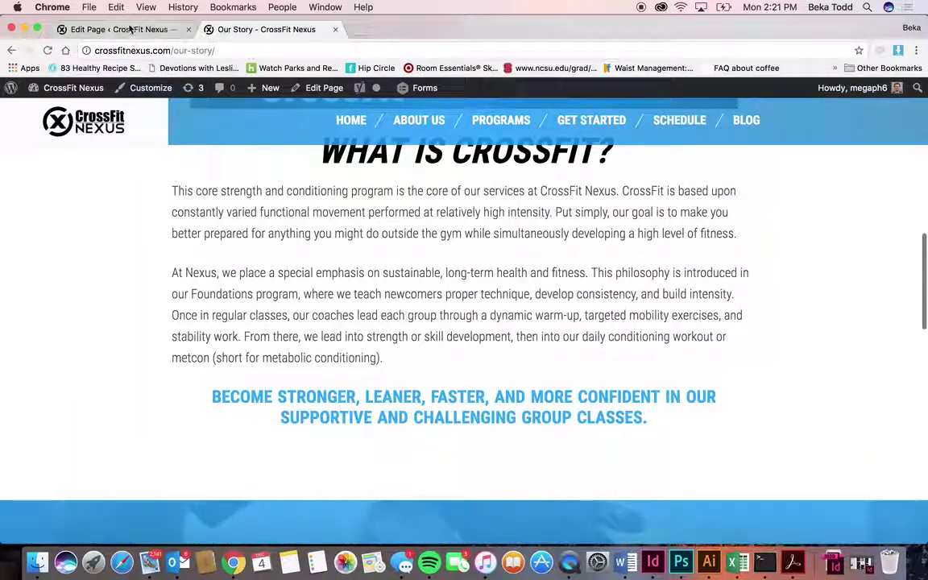
Step: Return to the WordPress admin and open the Personal Training page for editing from the list of all pages
key(ctrl+shift+Tab)
click(42, 237)
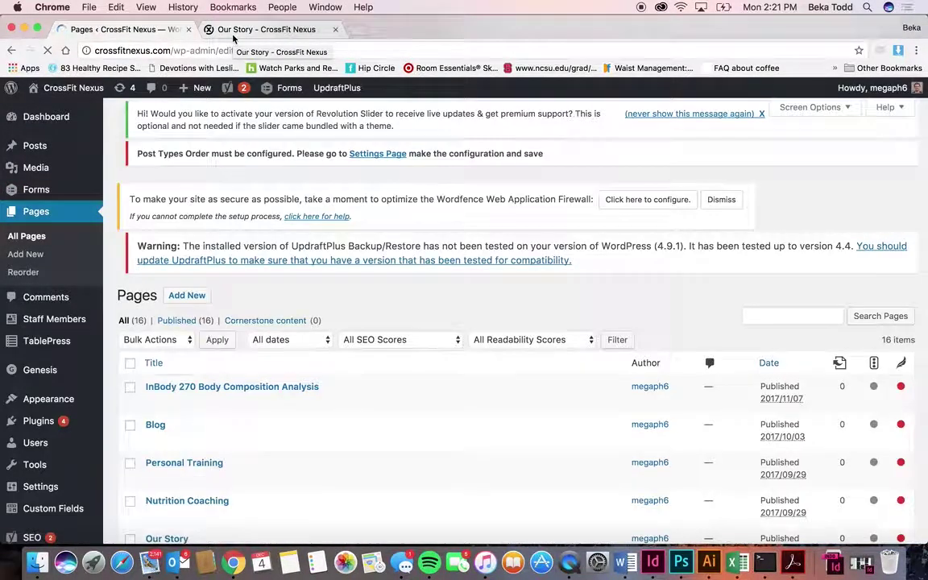
click(200, 484)
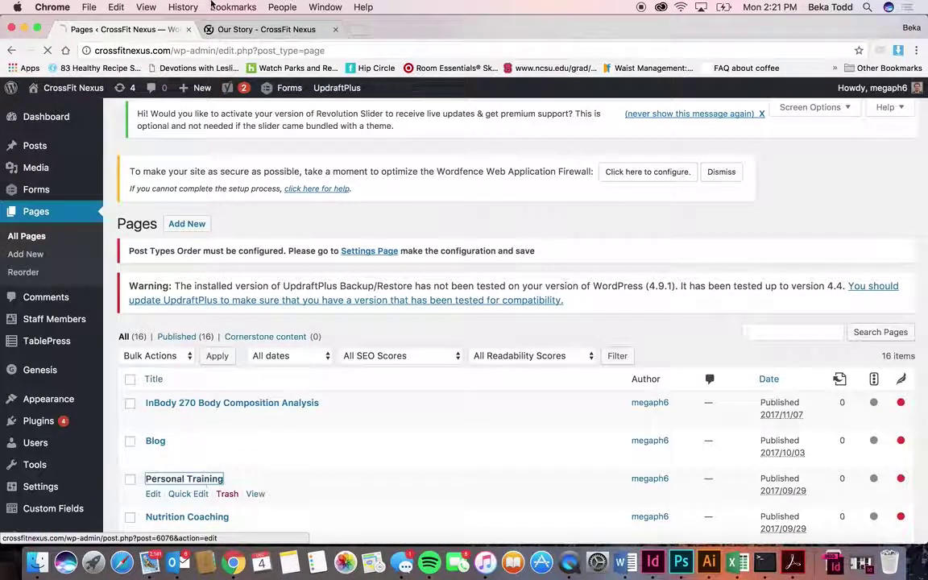
Step: Open the live Personal Training page and look over its text, pricing boxes and Meet the Coach appointment scheduler
click(211, 29)
mouse_move(569, 121)
click(518, 120)
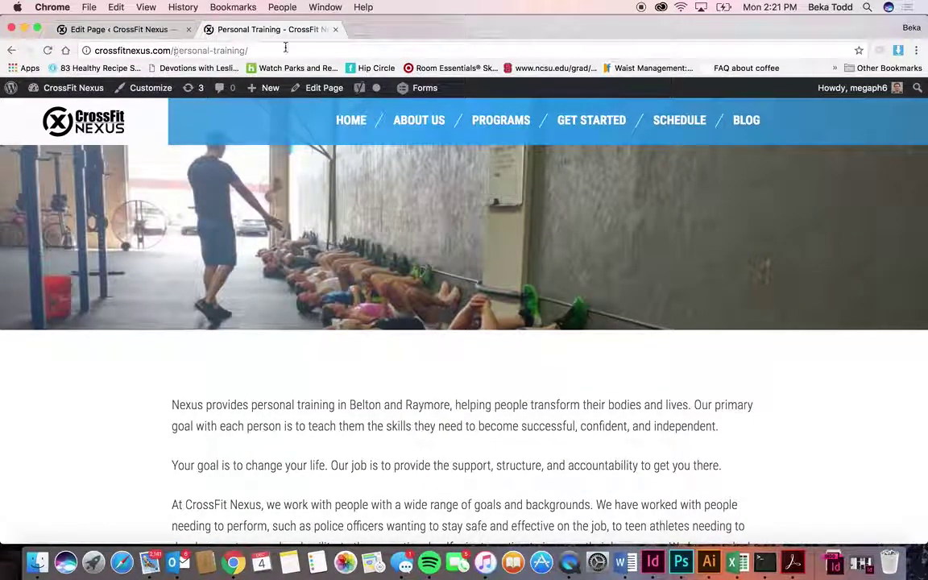
scroll(349, 366, down, 15)
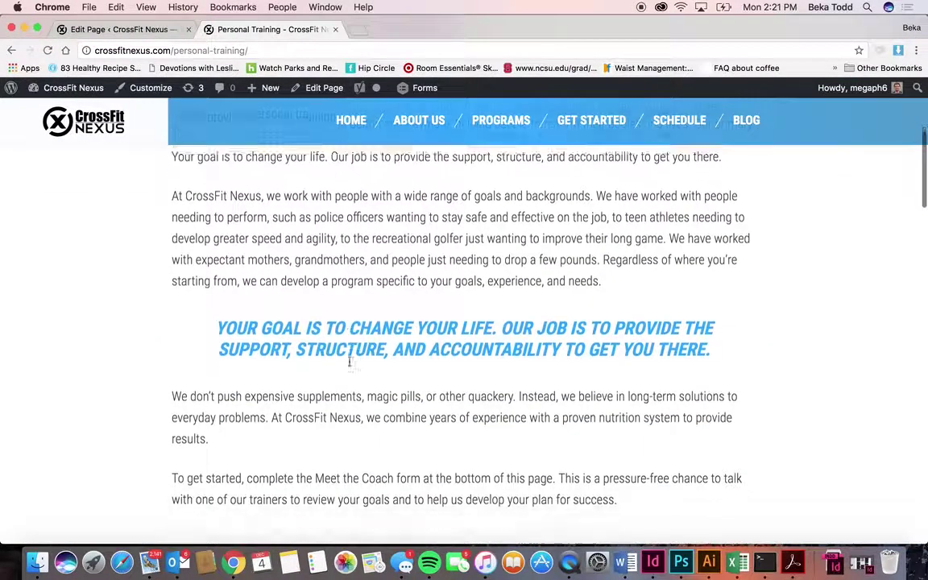
scroll(349, 363, down, 5)
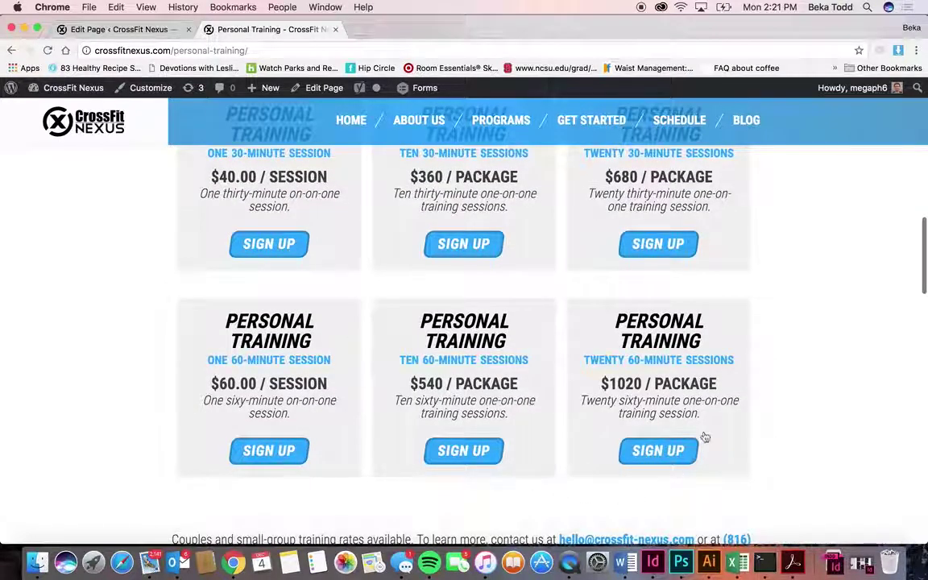
scroll(461, 345, down, 9)
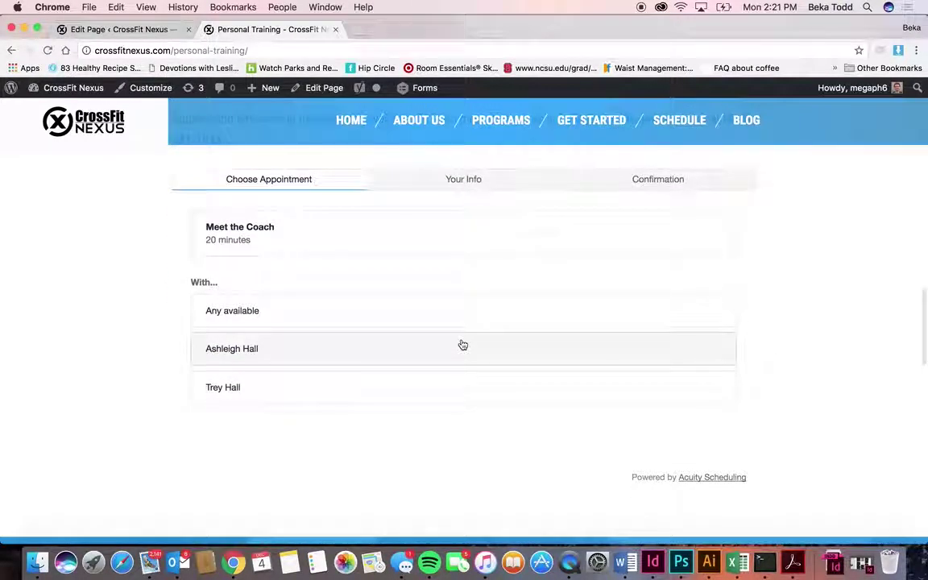
Step: Expand the Main Text section in the Personal Training editor and examine its section content
click(145, 32)
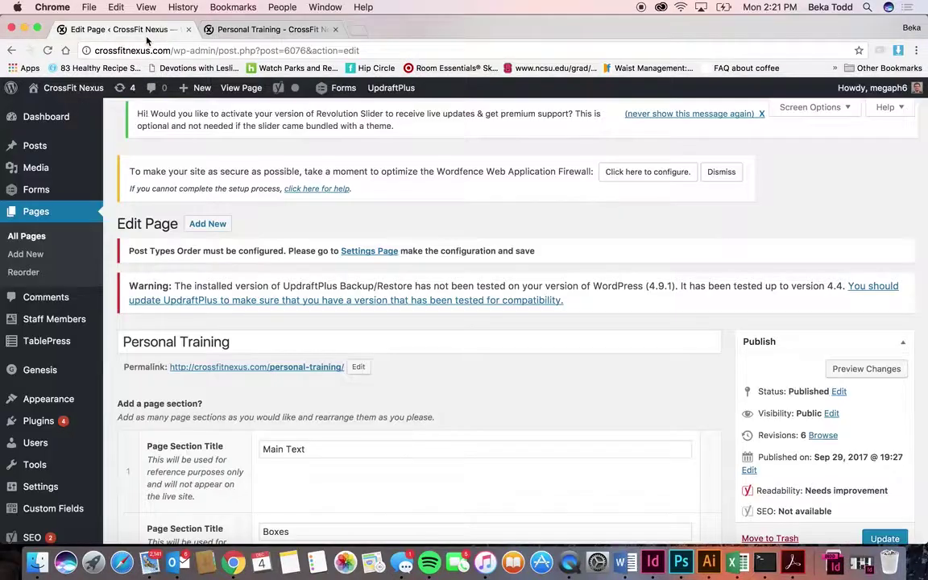
click(253, 29)
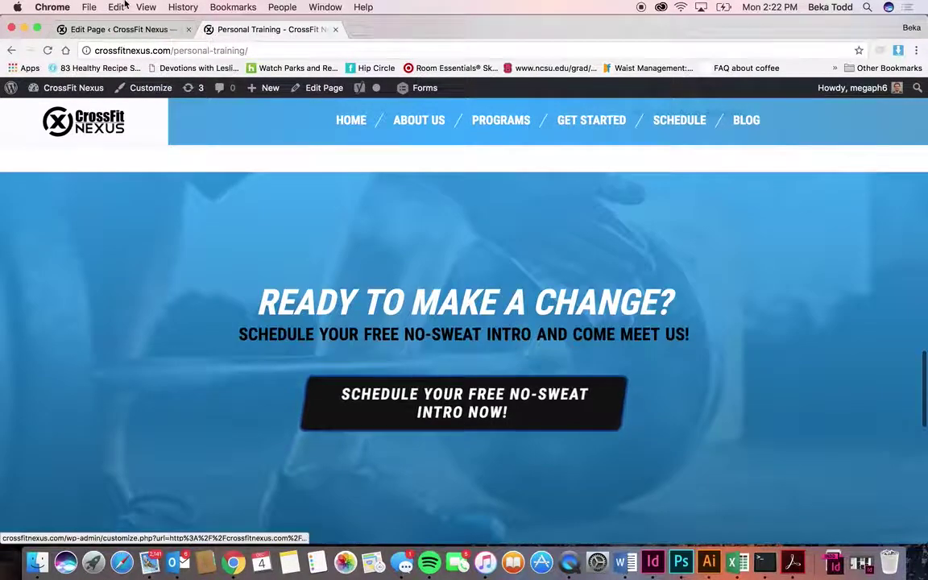
click(125, 29)
scroll(201, 282, down, 3)
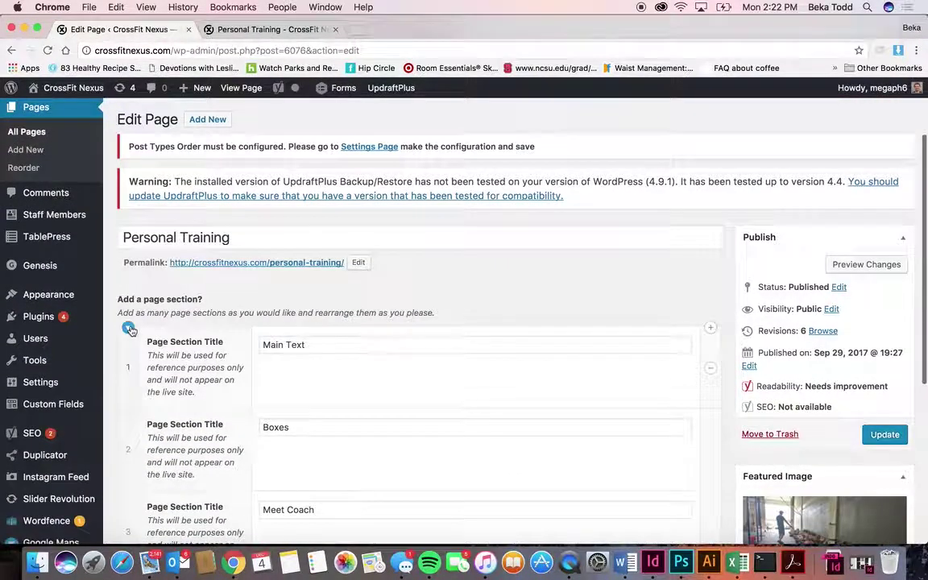
click(129, 329)
scroll(375, 377, down, 10)
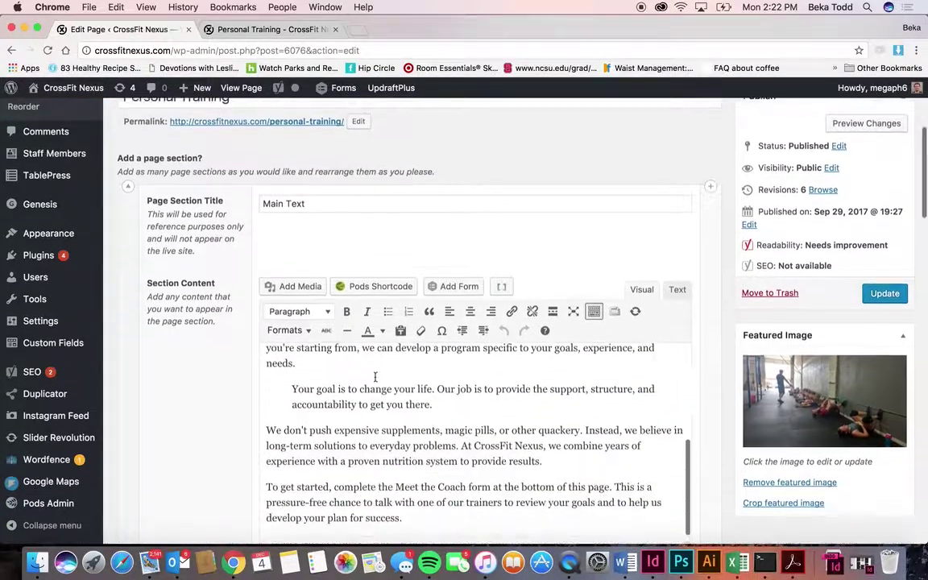
scroll(373, 379, up, 10)
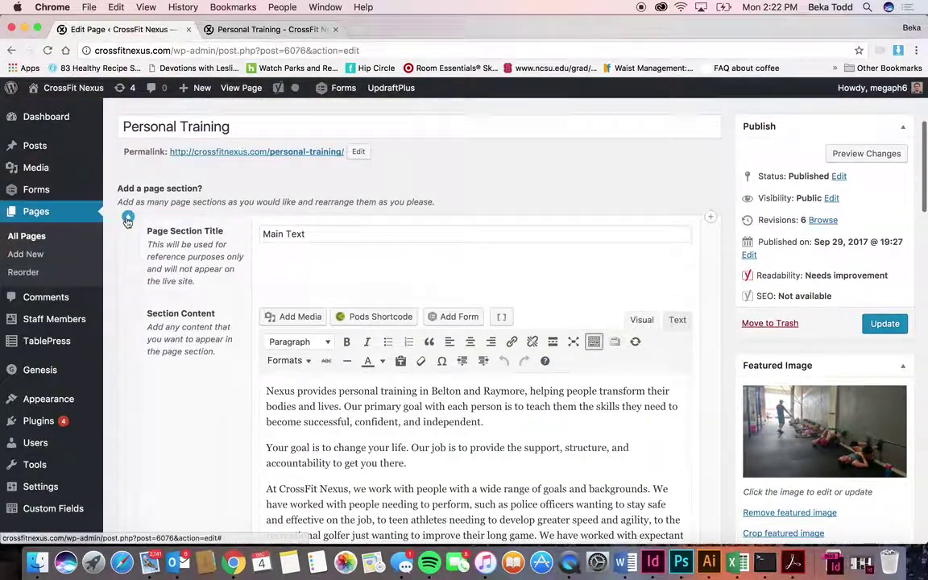
Step: Collapse the Main Text section, then expand the Boxes section and examine its first pricing box
click(126, 221)
click(127, 300)
scroll(338, 392, down, 5)
scroll(338, 392, up, 5)
scroll(577, 363, down, 5)
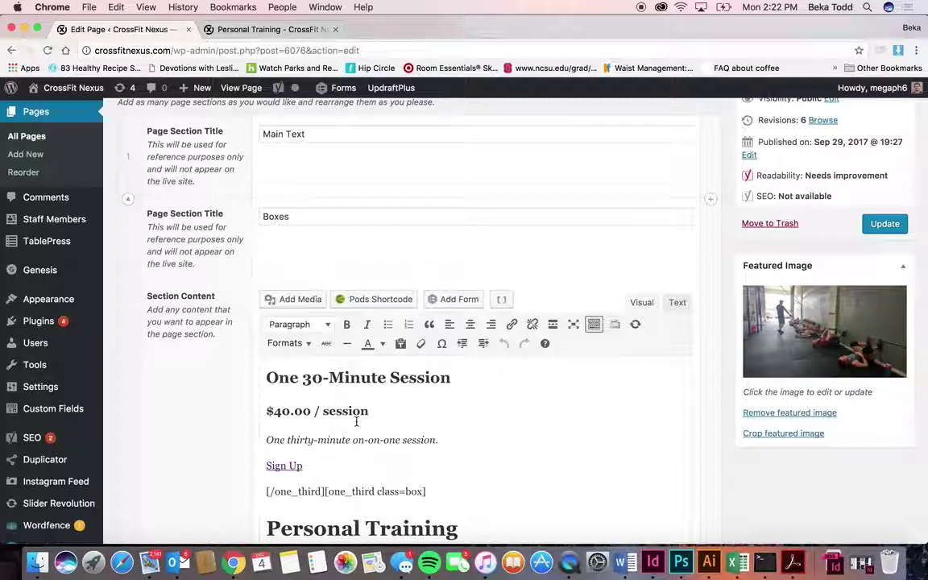
Step: Inspect the Sign Up link of the One 30-Minute Session box and compare it with the live page's sign-up buttons
click(283, 464)
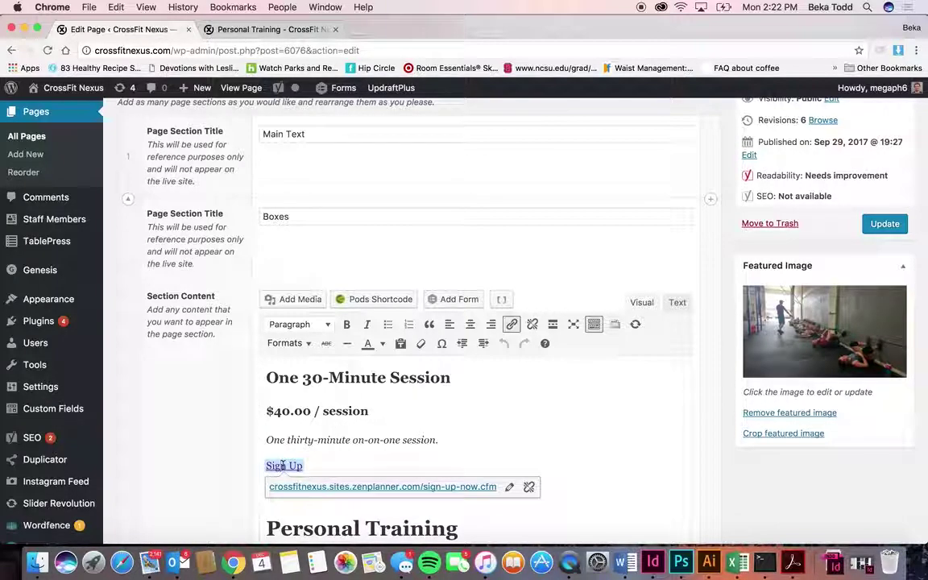
click(300, 30)
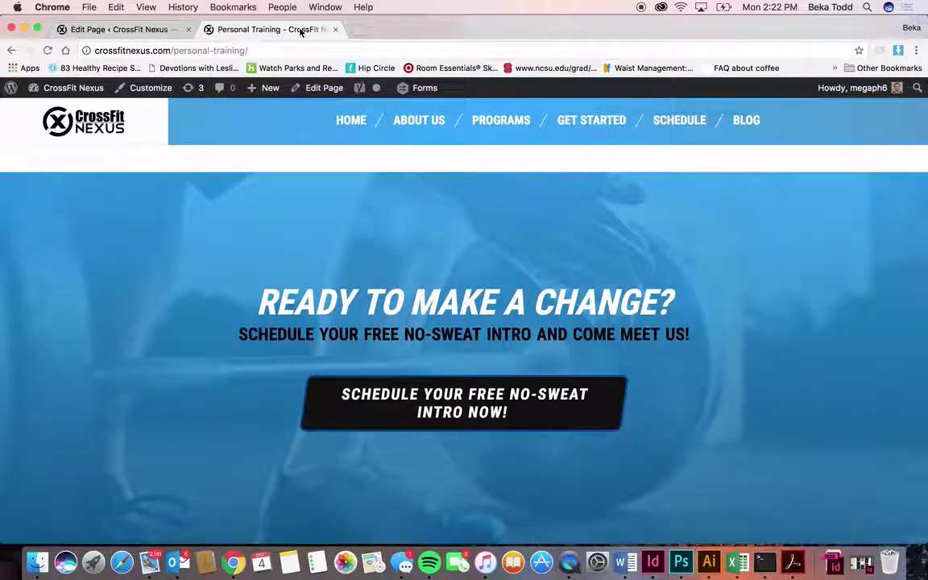
scroll(352, 296, down, 10)
scroll(352, 296, up, 5)
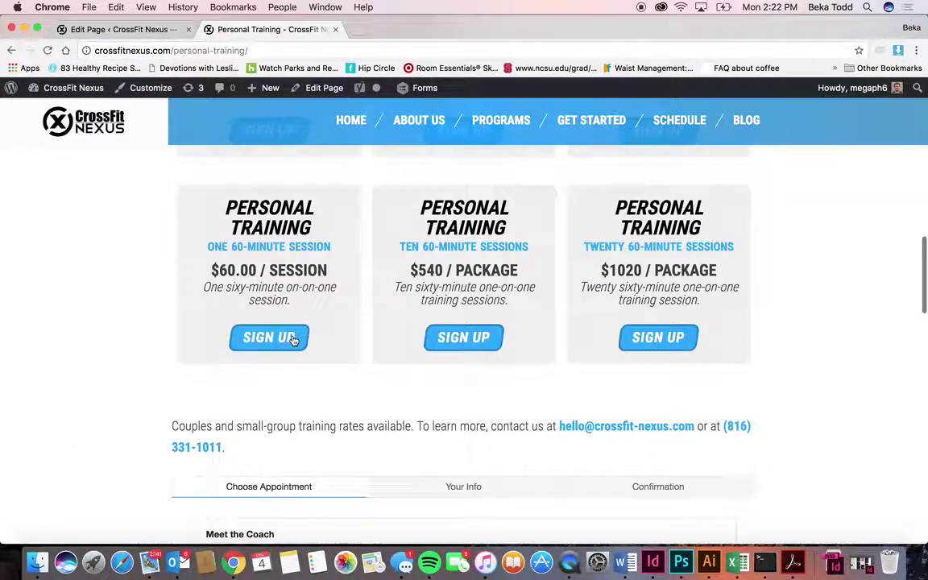
click(149, 33)
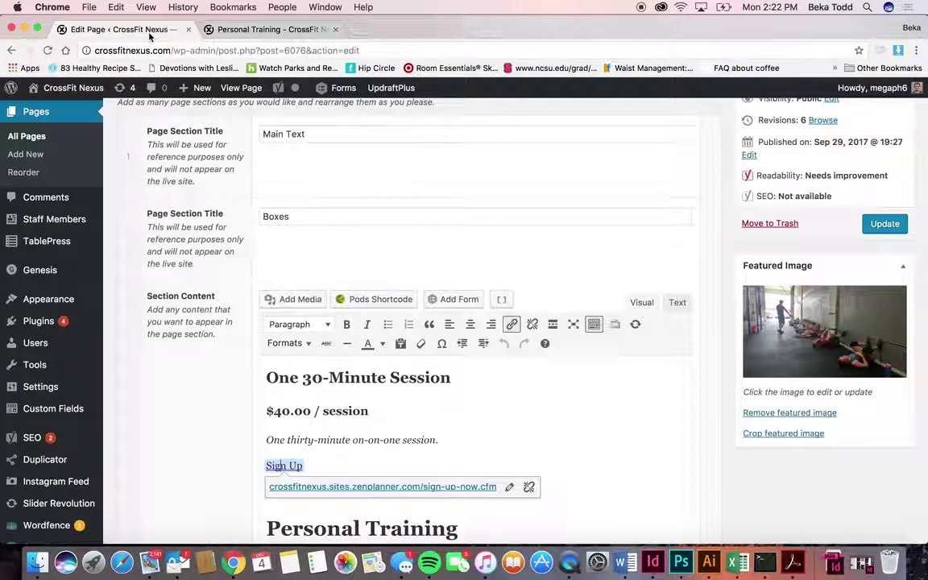
Step: Examine the remaining package boxes in the Boxes section content down to the closing [/one_third_last] shortcode
scroll(531, 453, down, 3)
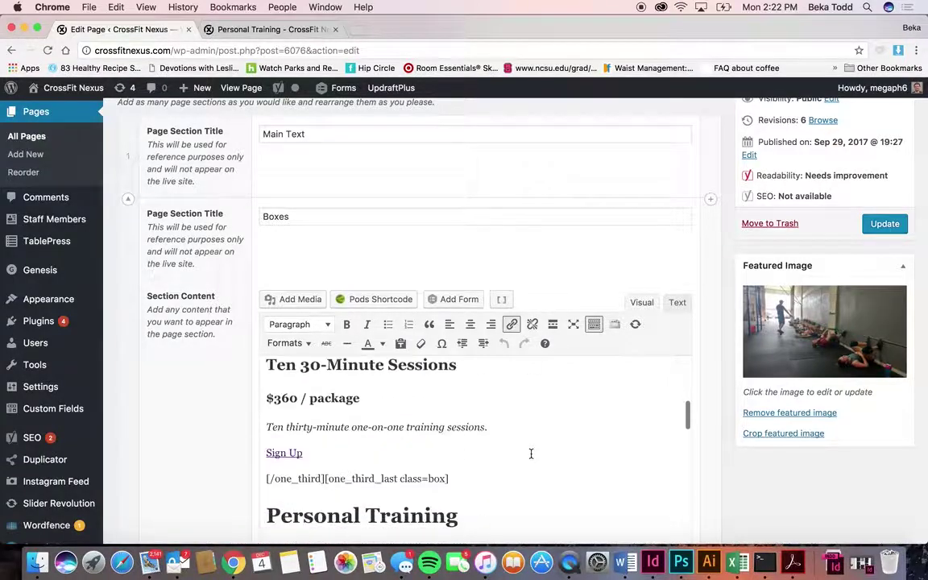
scroll(530, 453, down, 2)
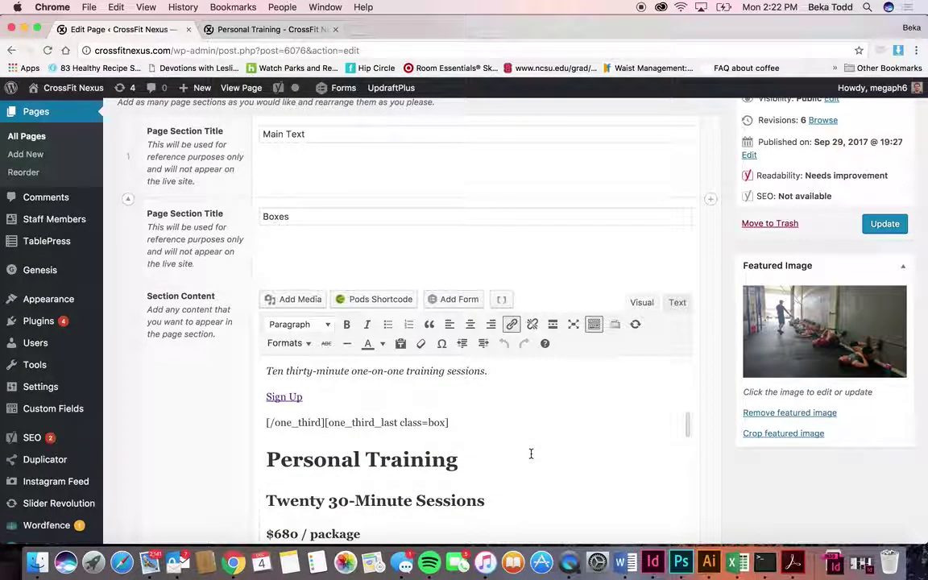
scroll(531, 454, down, 10)
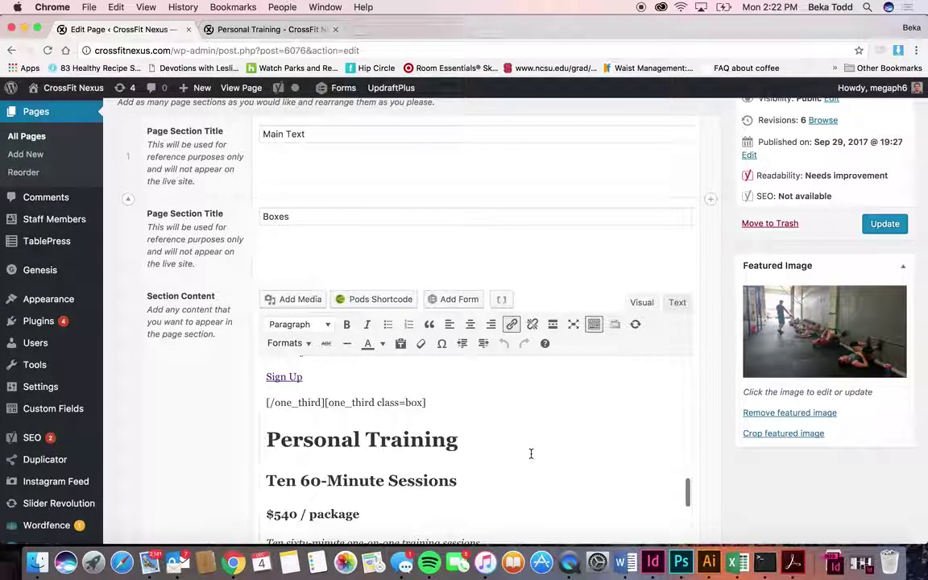
scroll(531, 453, down, 5)
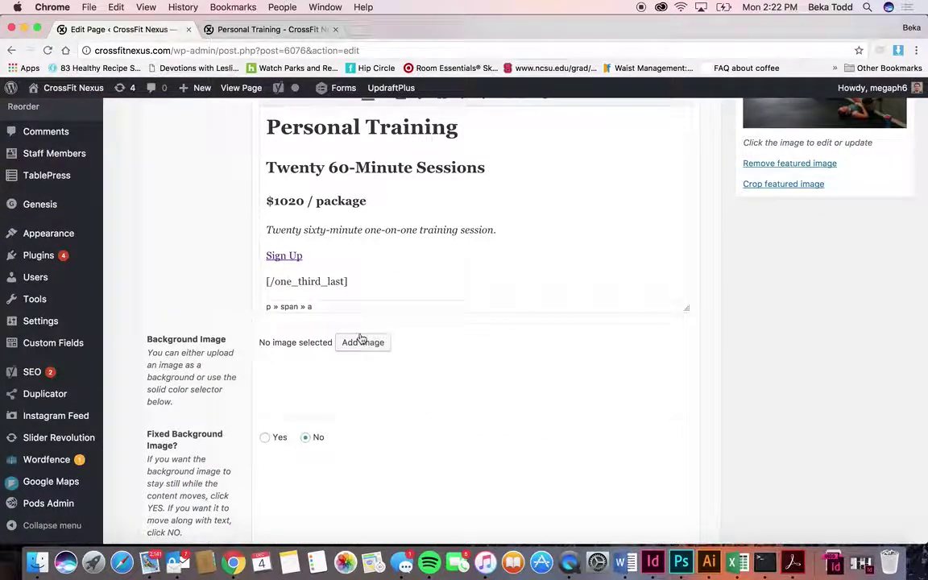
drag(330, 281, 260, 281)
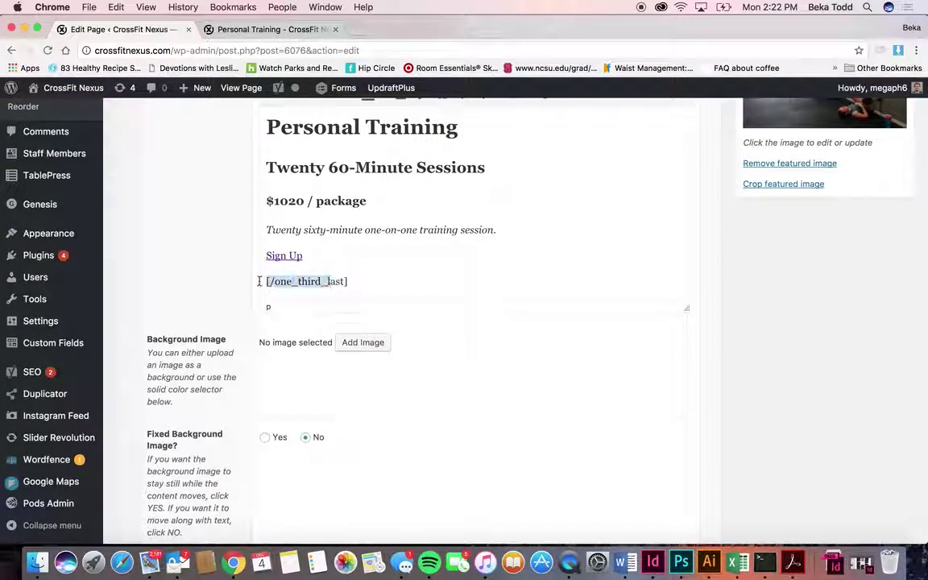
click(302, 280)
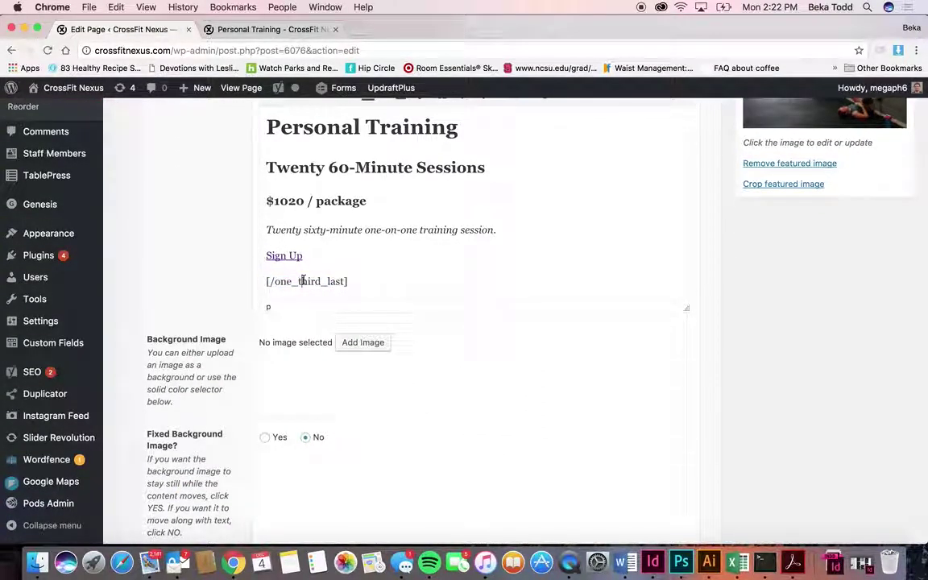
Step: Compare the Boxes section content with the three-column pricing layout on the live page, then return to the editor
click(224, 29)
scroll(344, 203, up, 4)
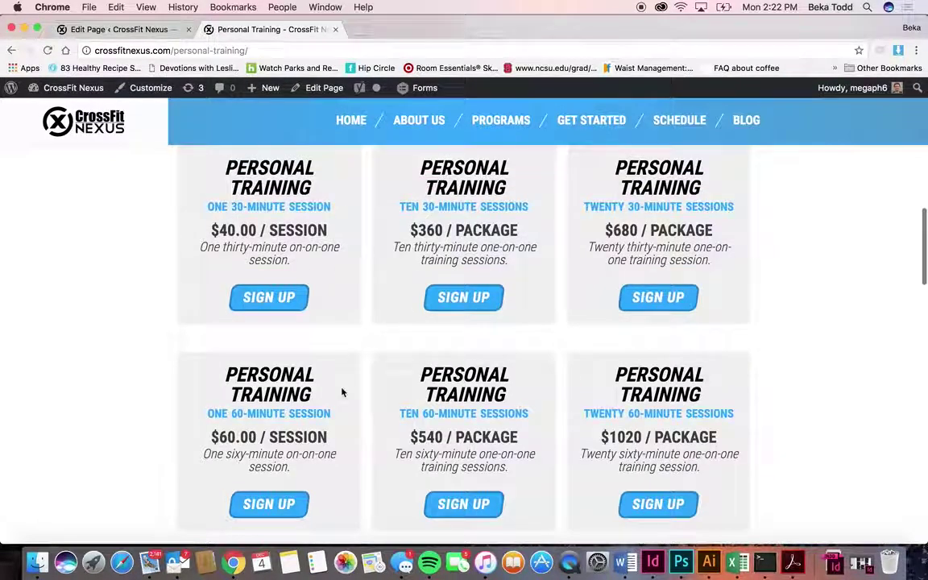
click(146, 32)
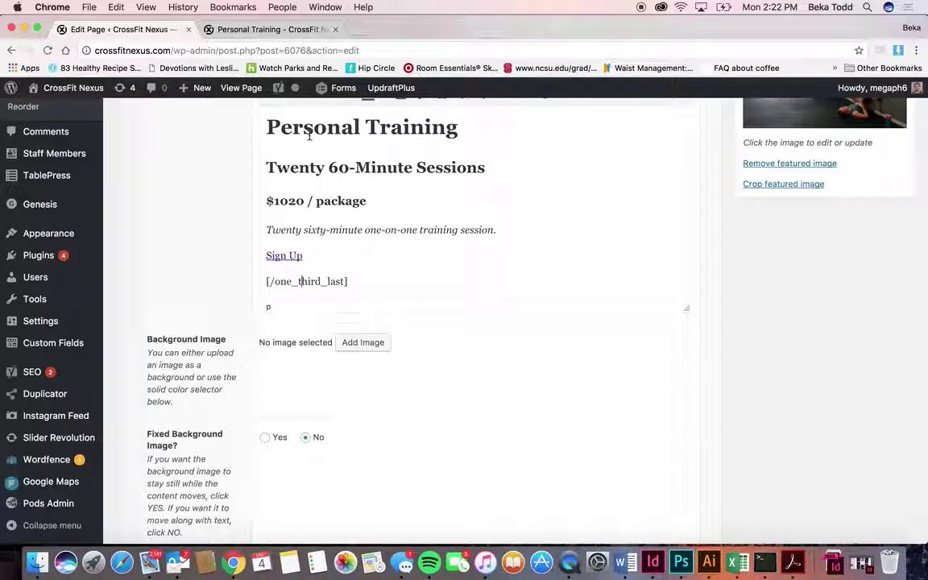
Step: Look past the Boxes section's background and alignment settings, then expand the Meet Coach section and examine its embedded scheduler
scroll(325, 282, down, 12)
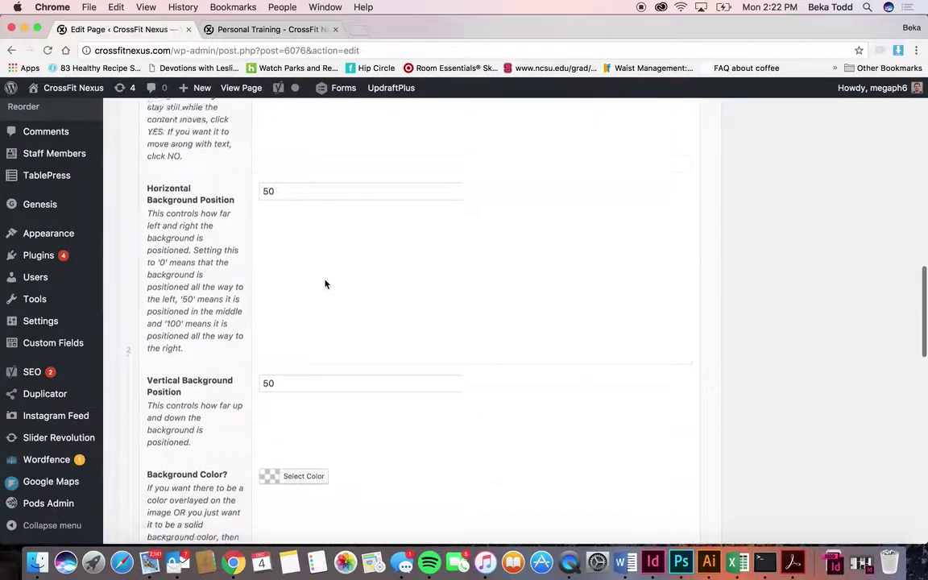
scroll(324, 284, down, 2)
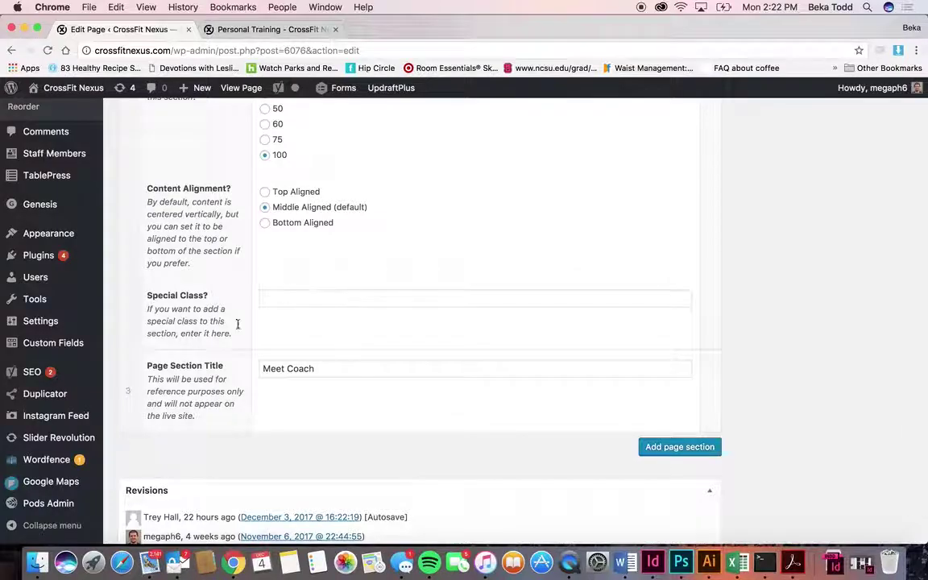
scroll(362, 386, down, 1)
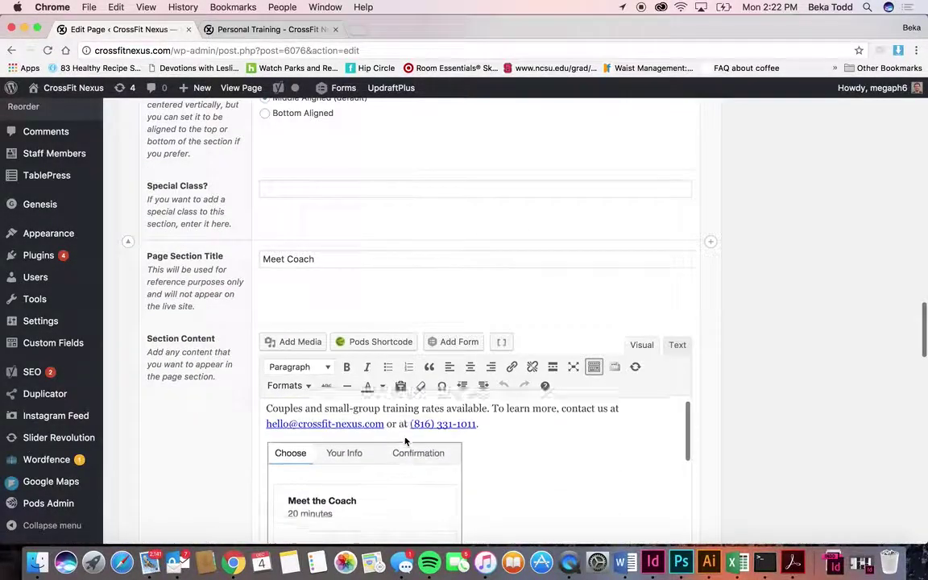
scroll(570, 415, up, 1)
scroll(571, 415, down, 3)
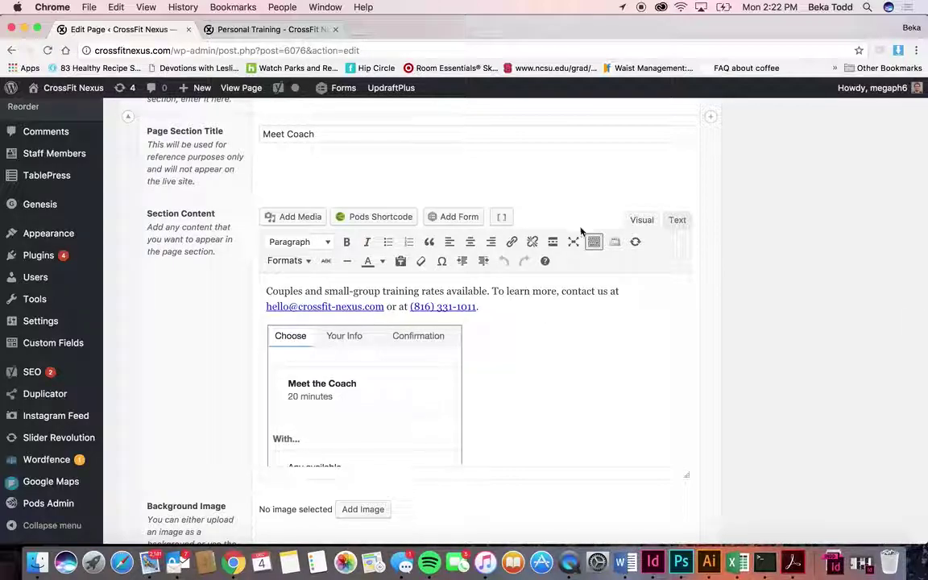
Step: Inspect the Meet Coach section's contact paragraph and the scheduler's iframe and script embed code in text mode, then return to visual mode
triple_click(293, 292)
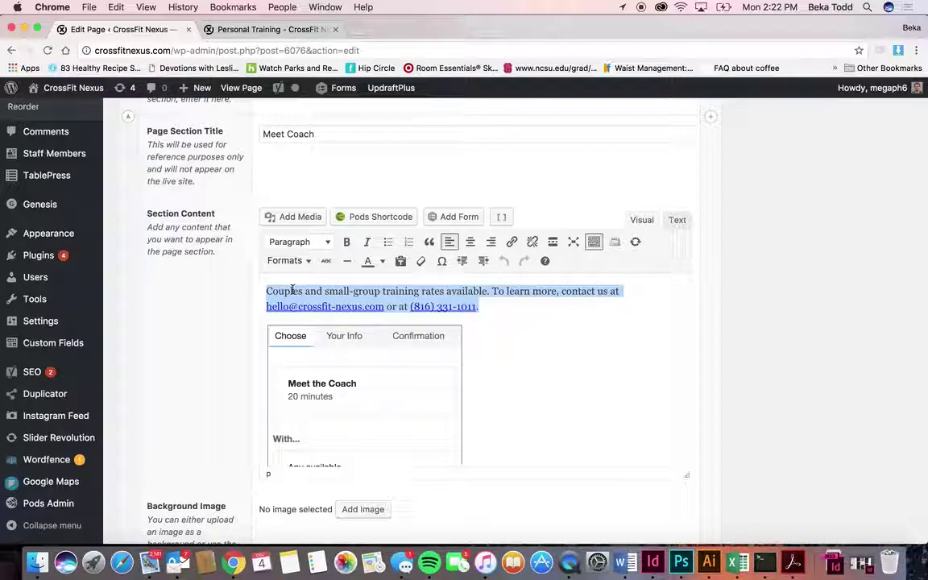
click(676, 219)
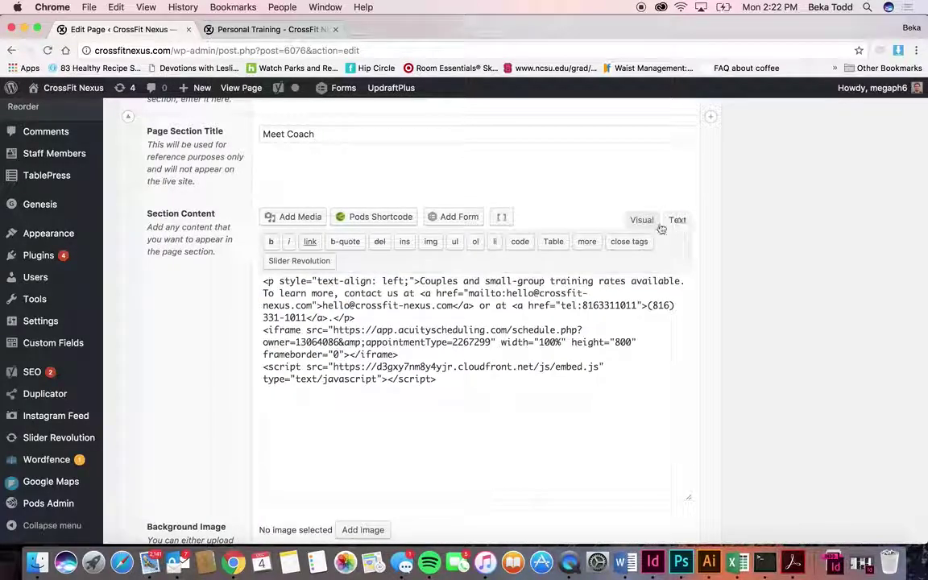
drag(265, 330, 484, 404)
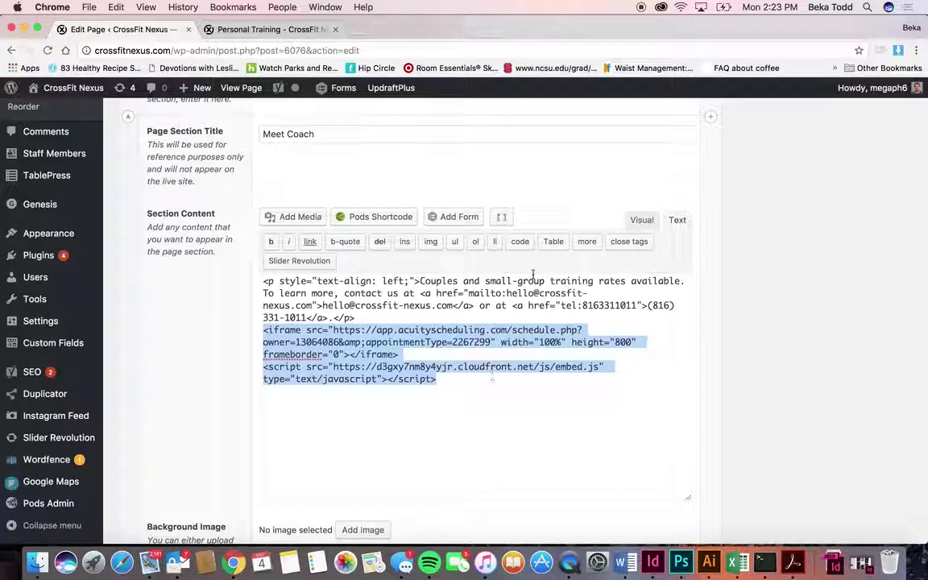
click(636, 217)
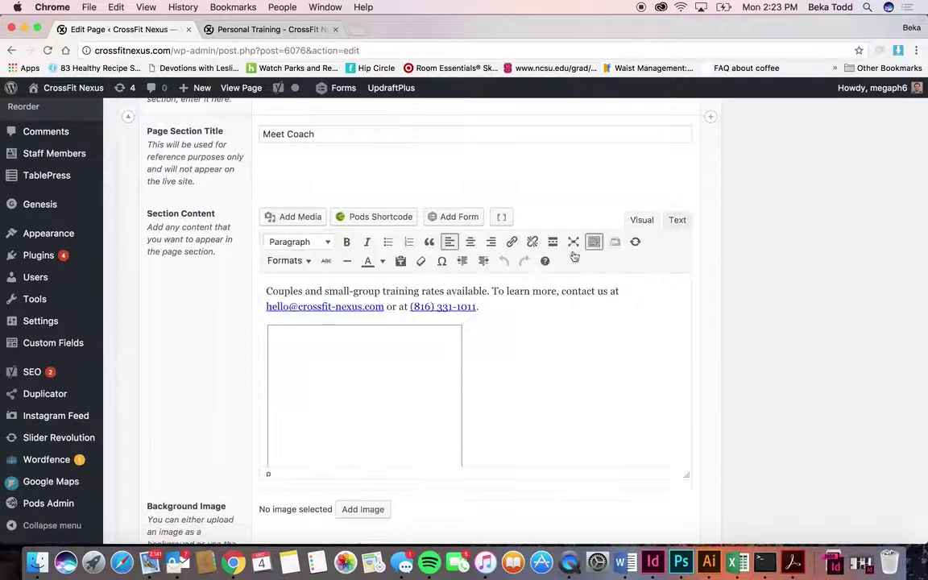
click(670, 224)
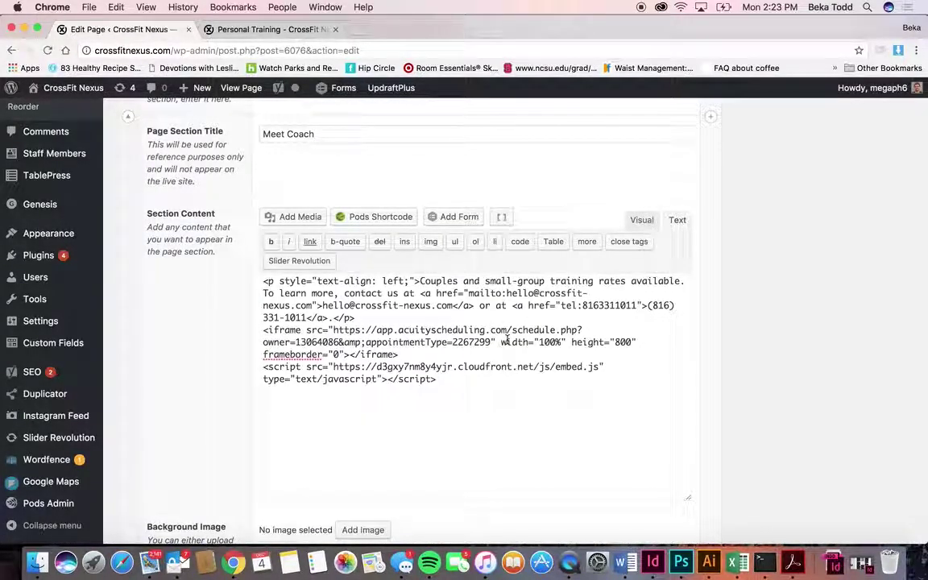
scroll(503, 306, up, 2)
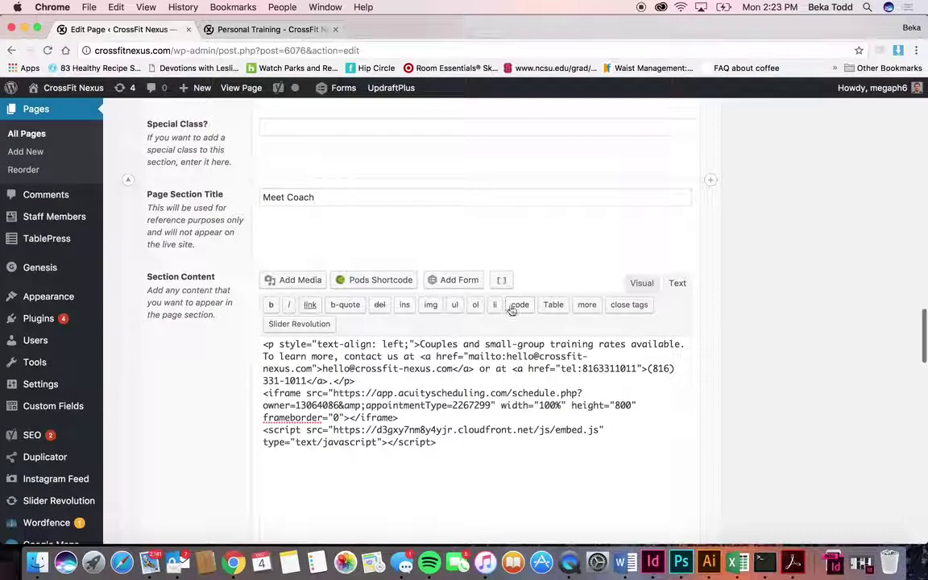
click(641, 284)
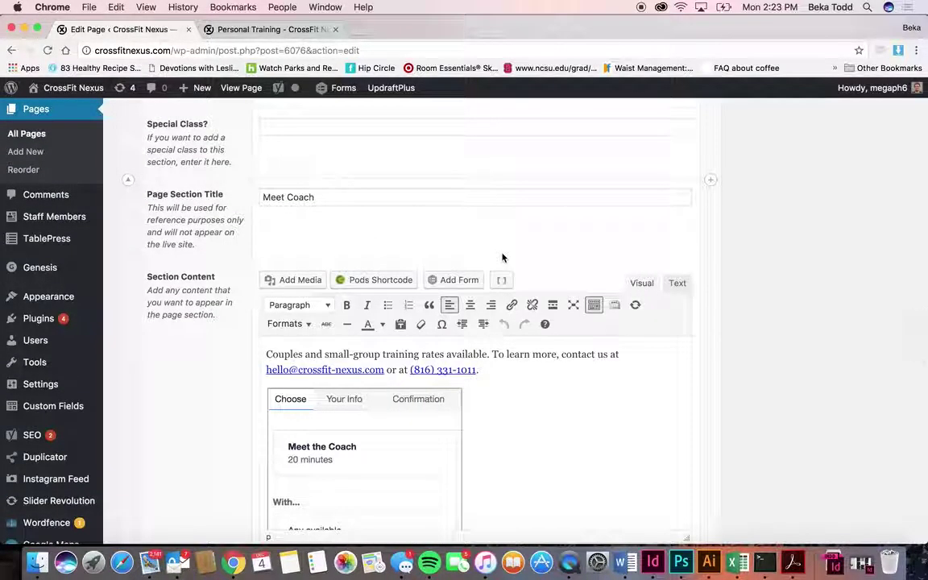
Step: Compare the live page's header photo with the Personal Training page's featured image, viewing it in the media library and closing without changes
scroll(502, 258, up, 15)
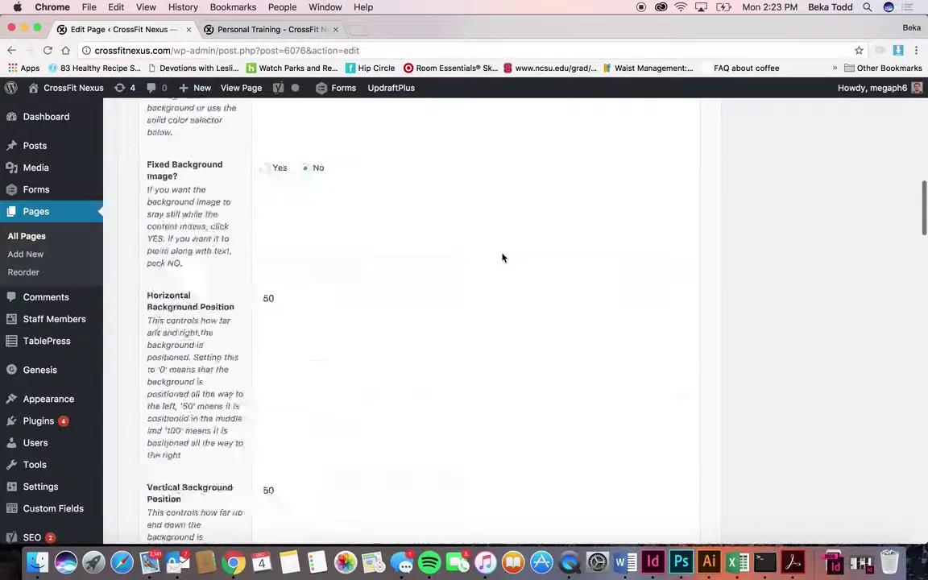
scroll(502, 253, up, 15)
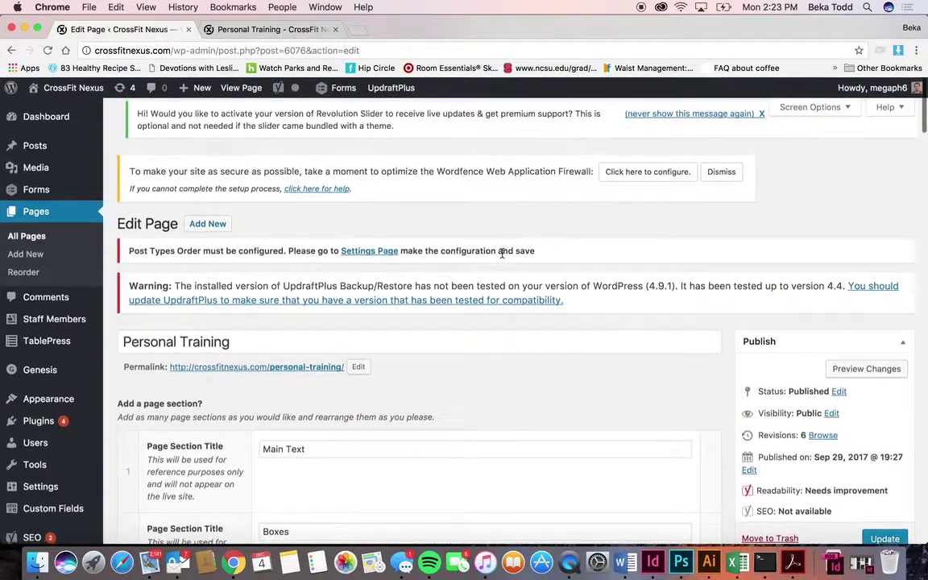
scroll(502, 256, down, 5)
click(291, 29)
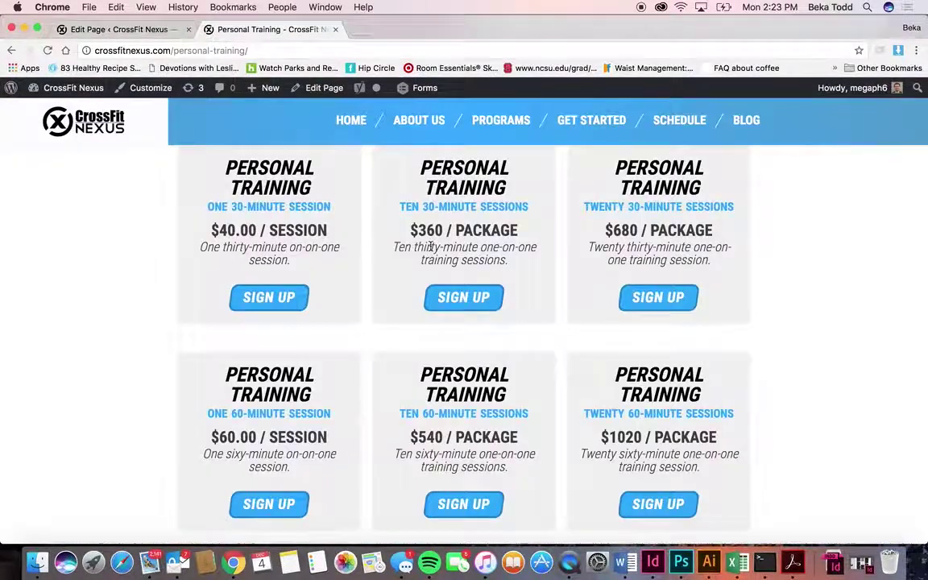
scroll(431, 251, down, 1)
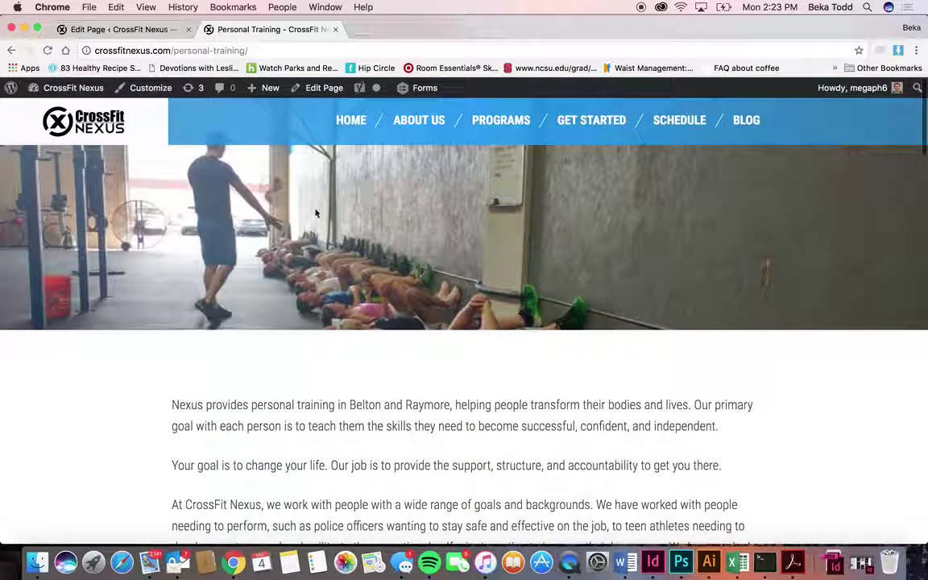
click(120, 29)
click(808, 306)
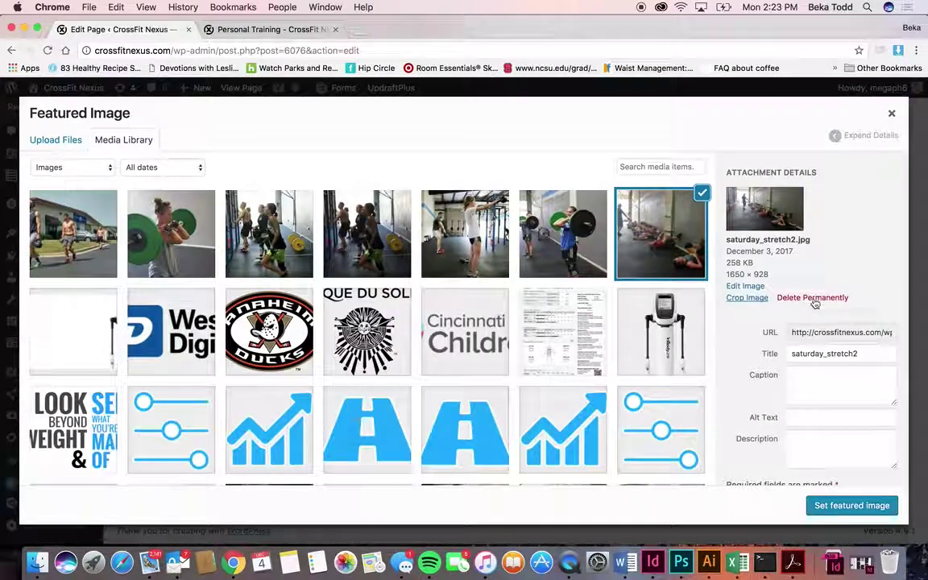
click(893, 113)
scroll(607, 255, up, 10)
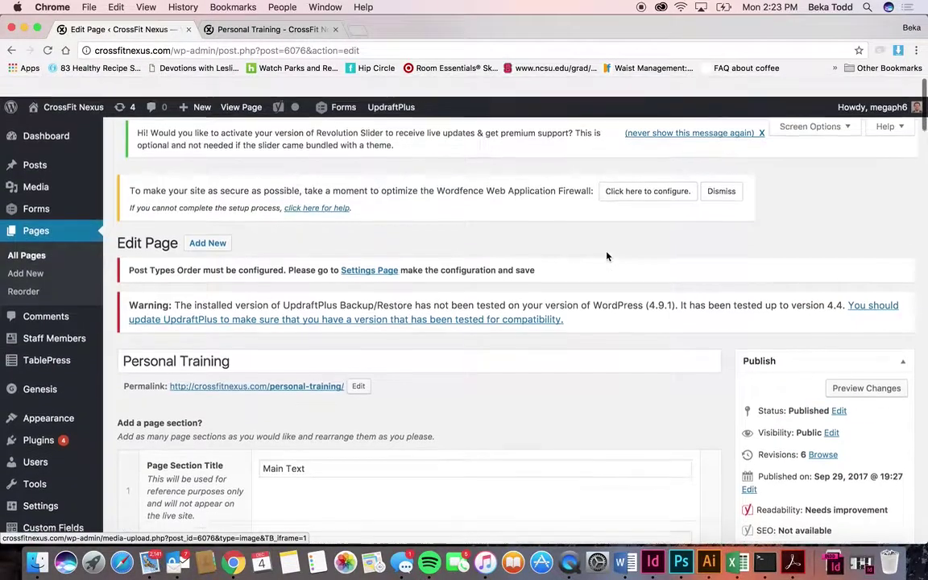
Step: Open the Personal Training page from the live site's Programs navigation and look over it
click(258, 29)
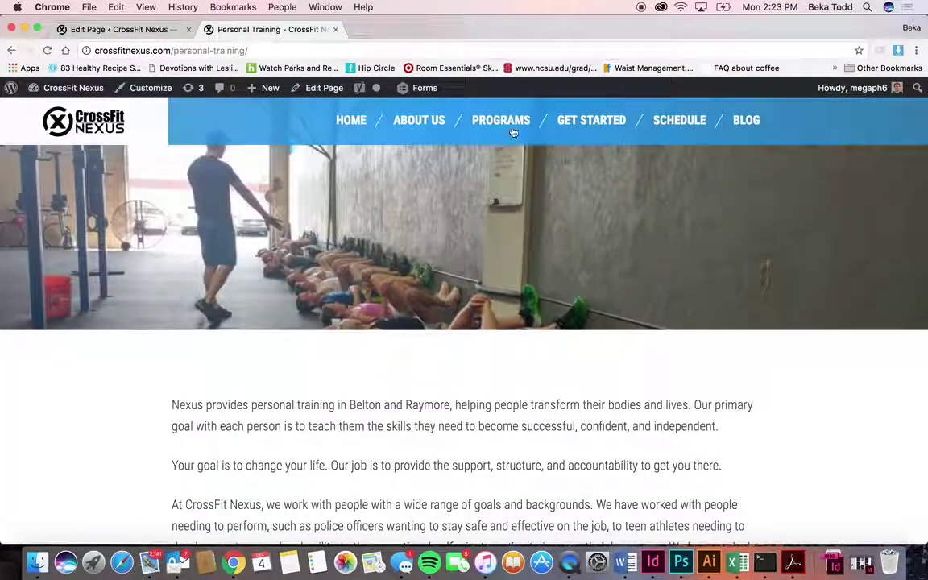
mouse_move(515, 120)
click(520, 184)
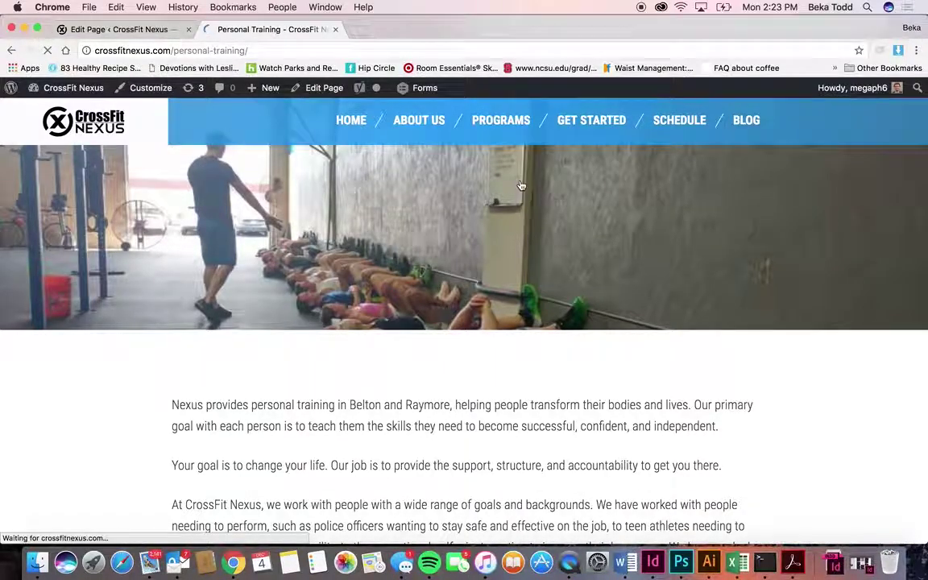
scroll(521, 185, down, 10)
scroll(520, 185, up, 10)
Step: Open the live Nutrition Coaching page and examine its header image, intro text, video block, scheduler and the Programs subpages
mouse_move(497, 124)
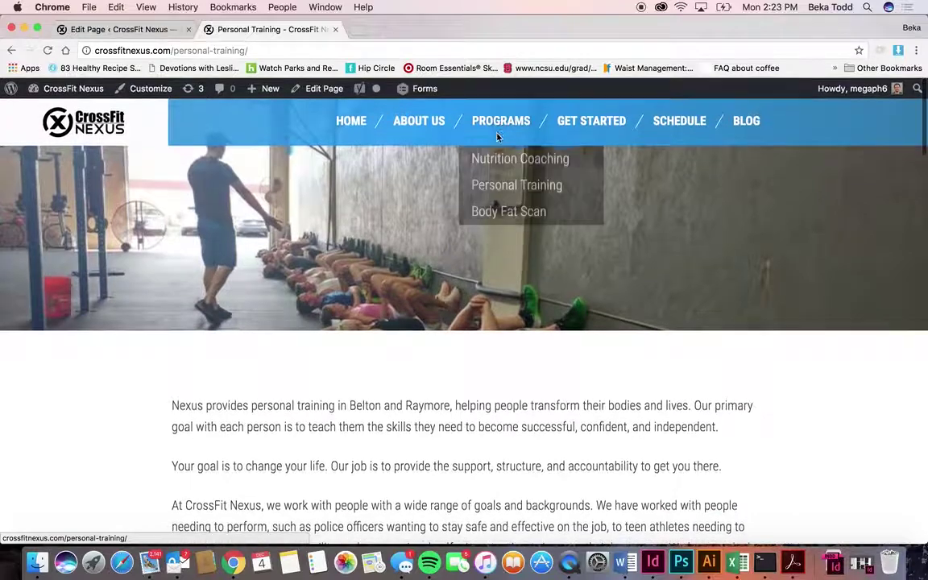
click(504, 163)
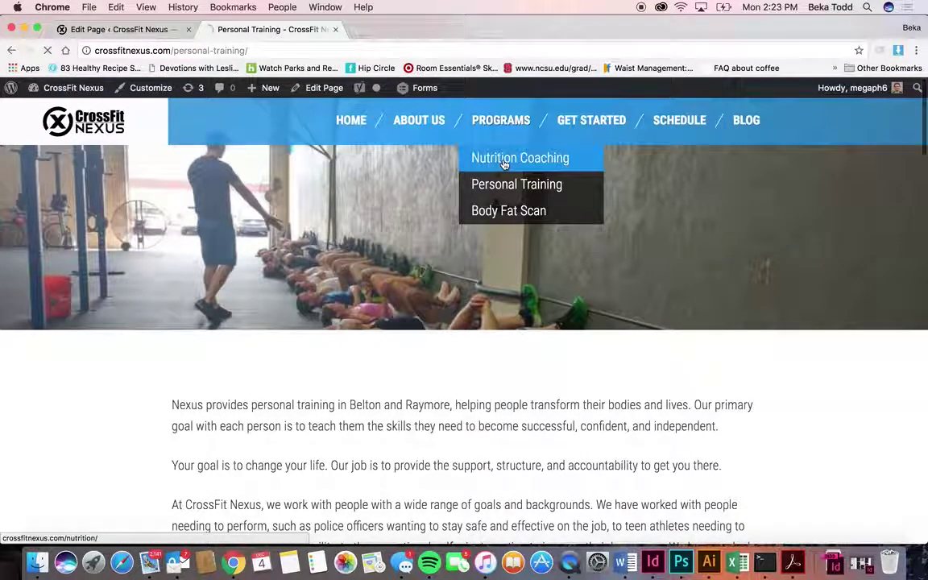
scroll(504, 165, down, 8)
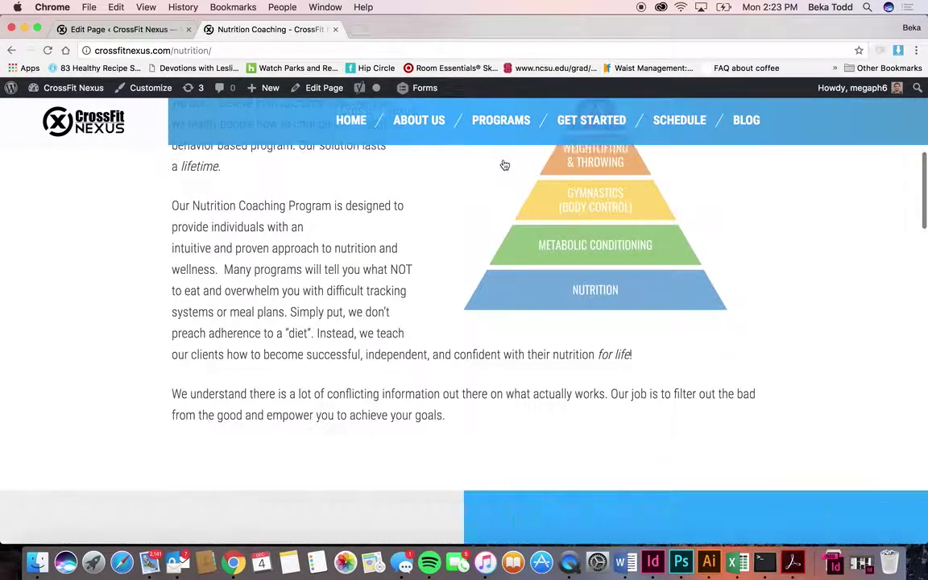
scroll(504, 165, down, 2)
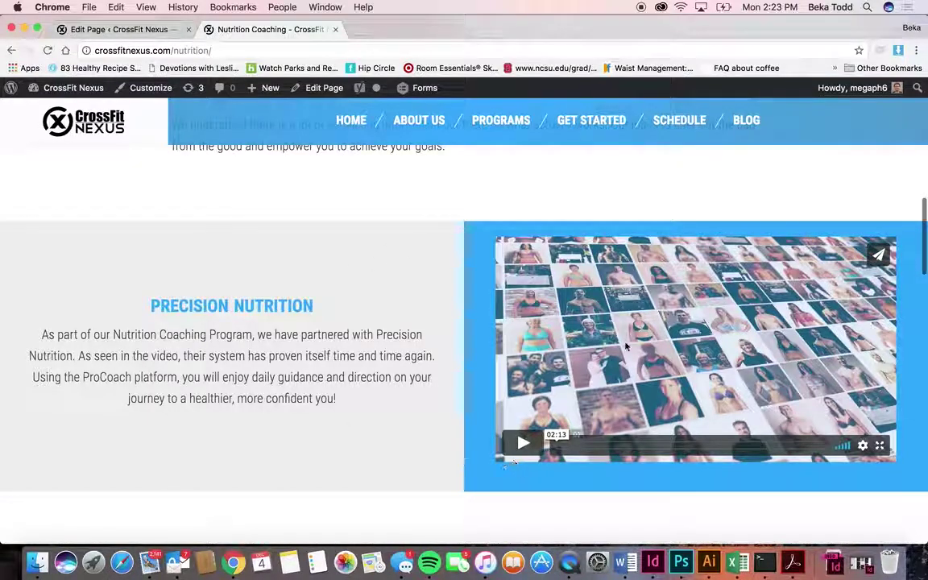
scroll(465, 287, down, 9)
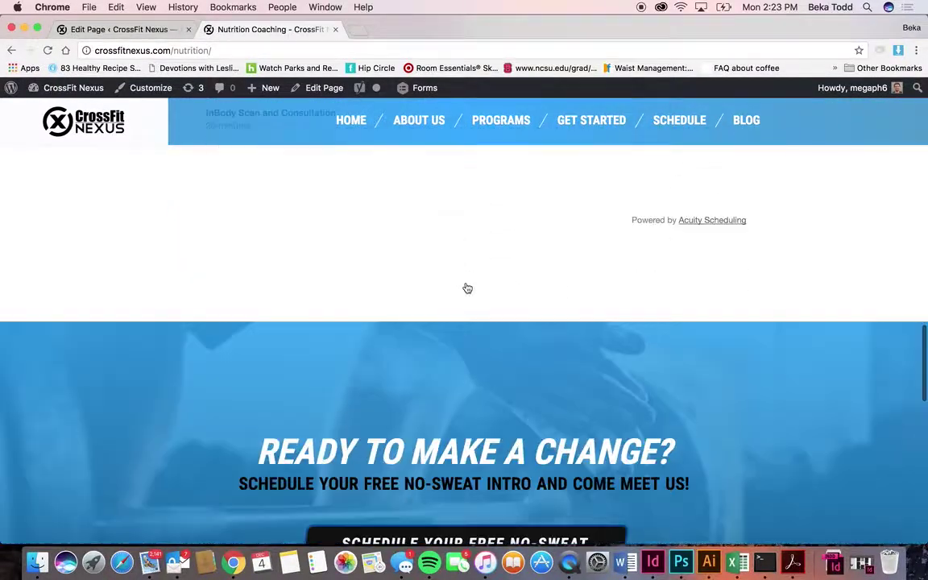
scroll(466, 287, up, 10)
scroll(620, 384, down, 12)
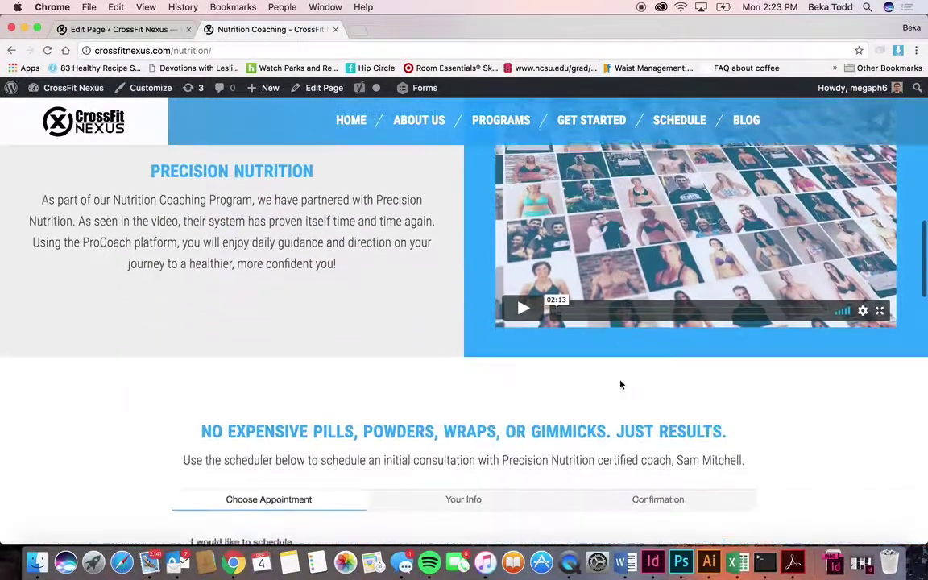
scroll(617, 362, up, 15)
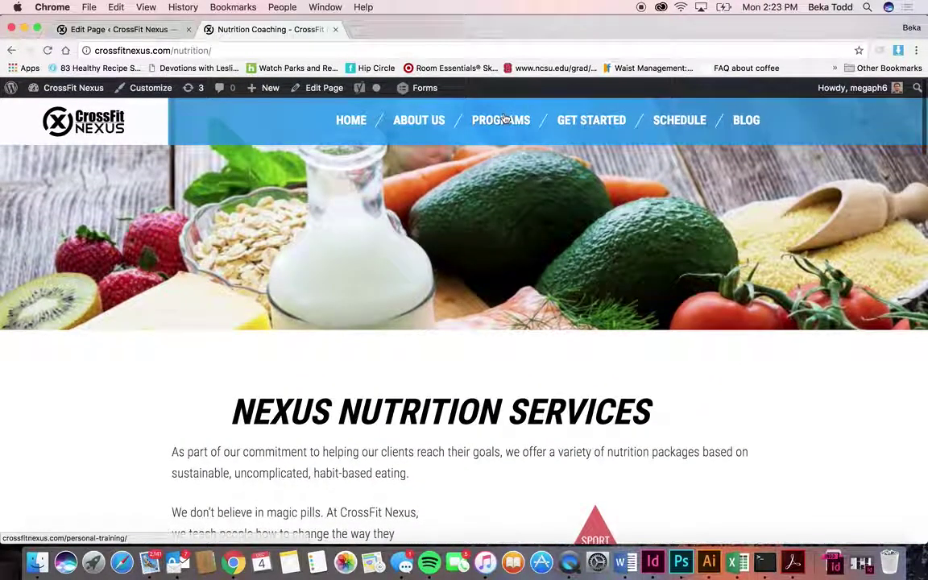
mouse_move(503, 118)
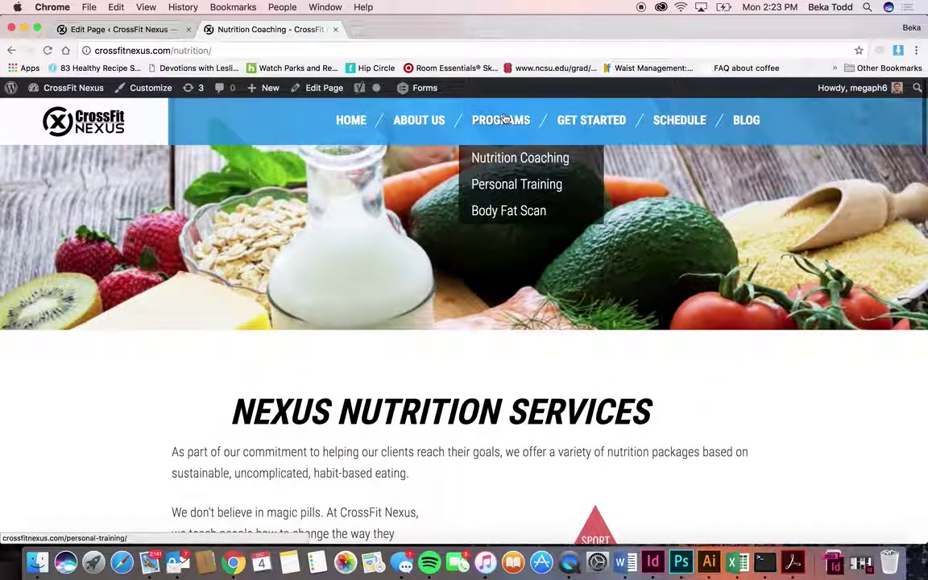
Step: Return to the admin's list of all pages and open the Nutrition Coaching page for editing
click(147, 29)
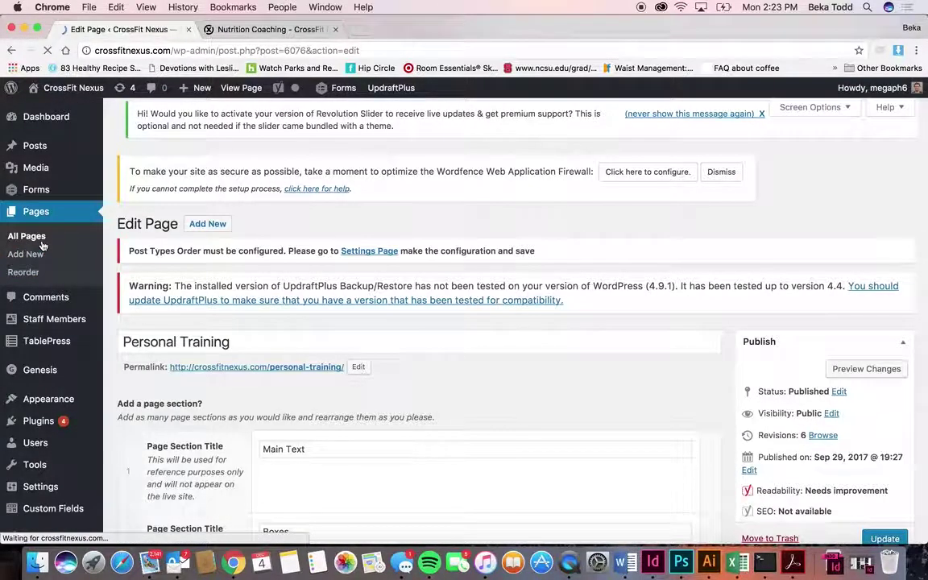
scroll(217, 383, down, 3)
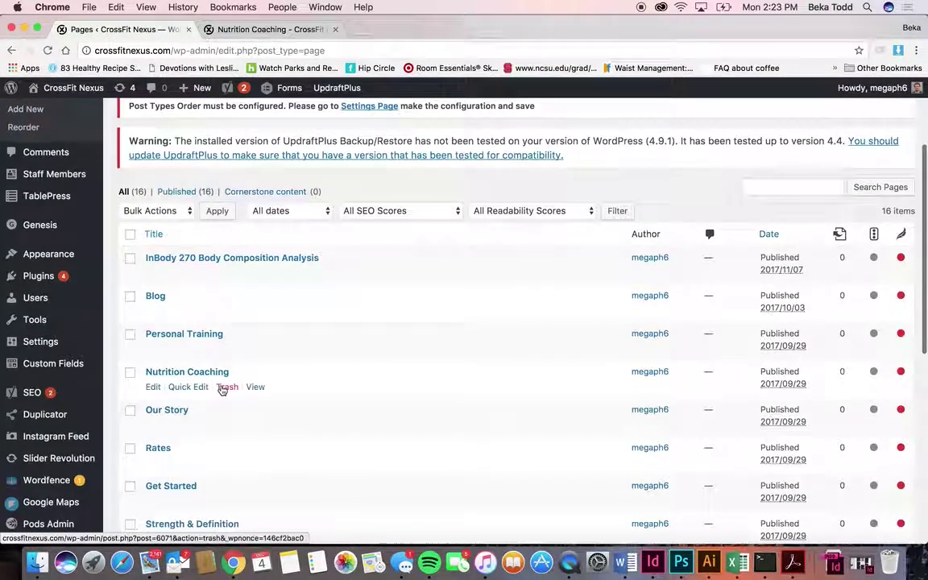
scroll(213, 362, down, 8)
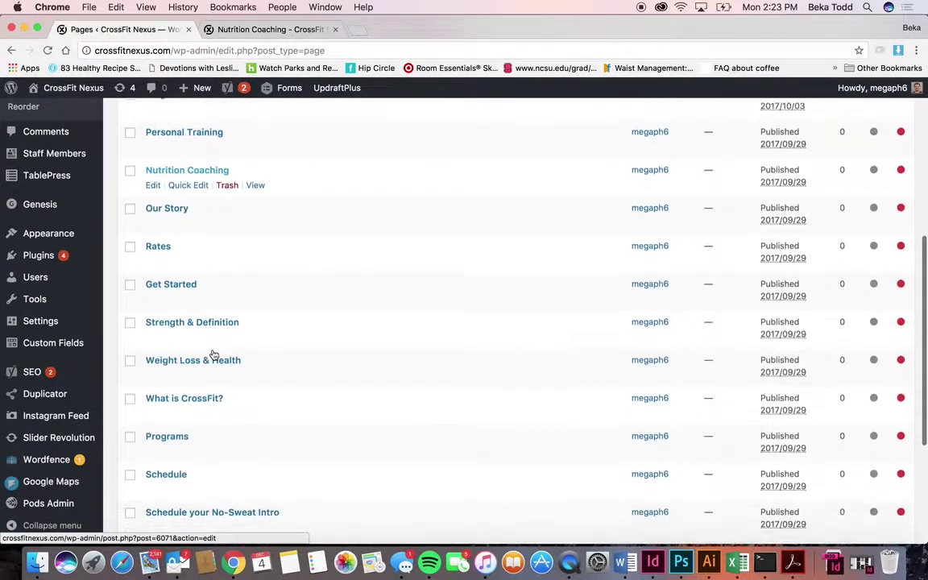
scroll(191, 313, down, 2)
scroll(201, 330, up, 8)
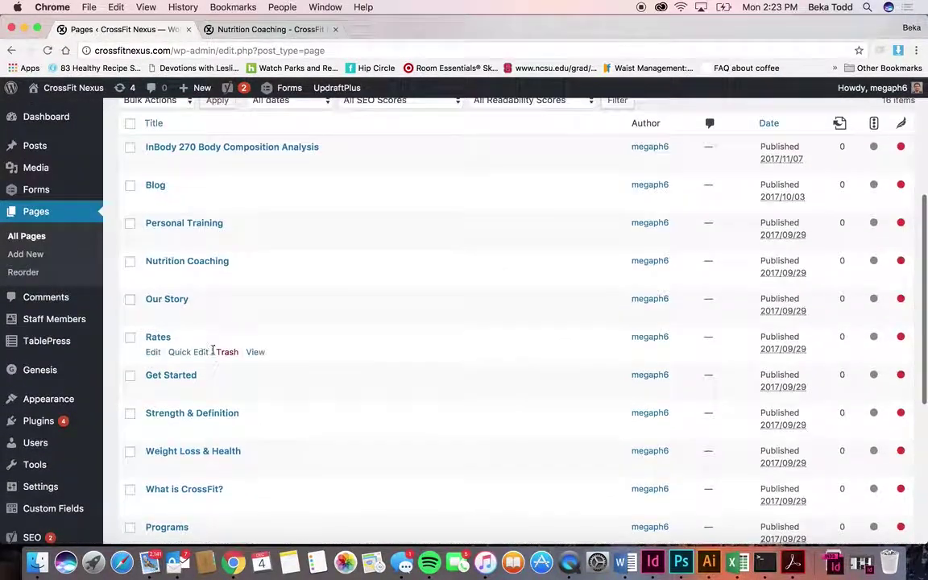
click(196, 263)
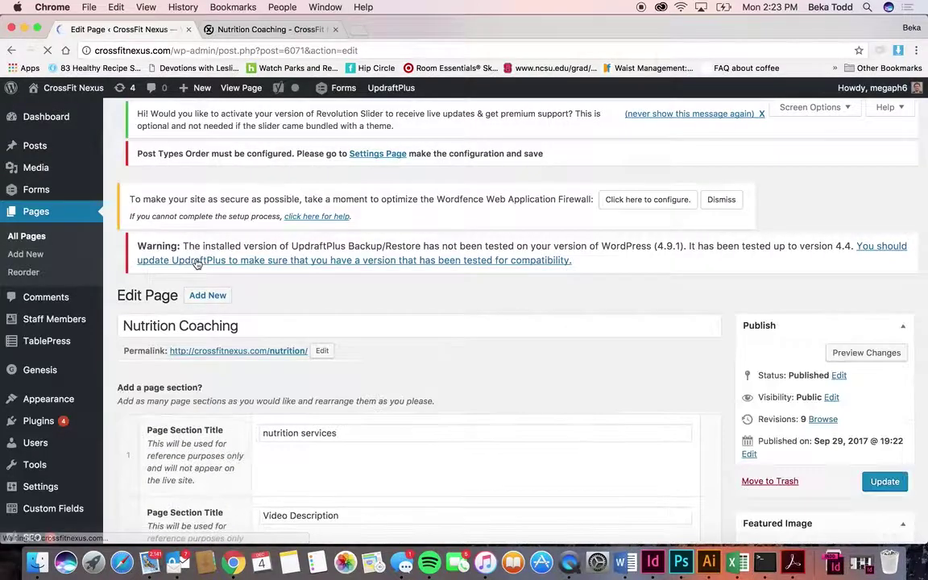
Step: Expand the nutrition services section, examine its text and pyramid image, then collapse it and check the page's featured image
scroll(196, 263, down, 5)
scroll(196, 263, up, 3)
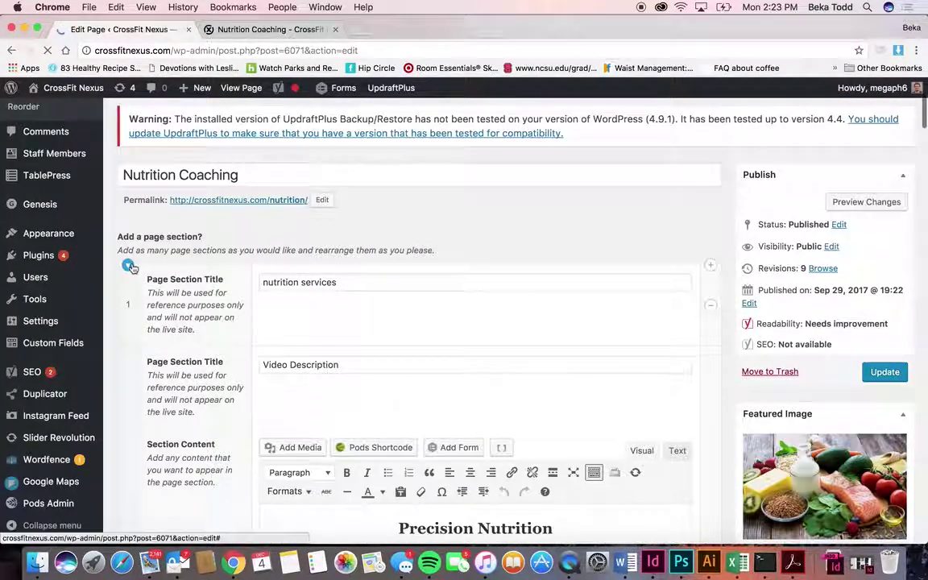
scroll(388, 383, down, 10)
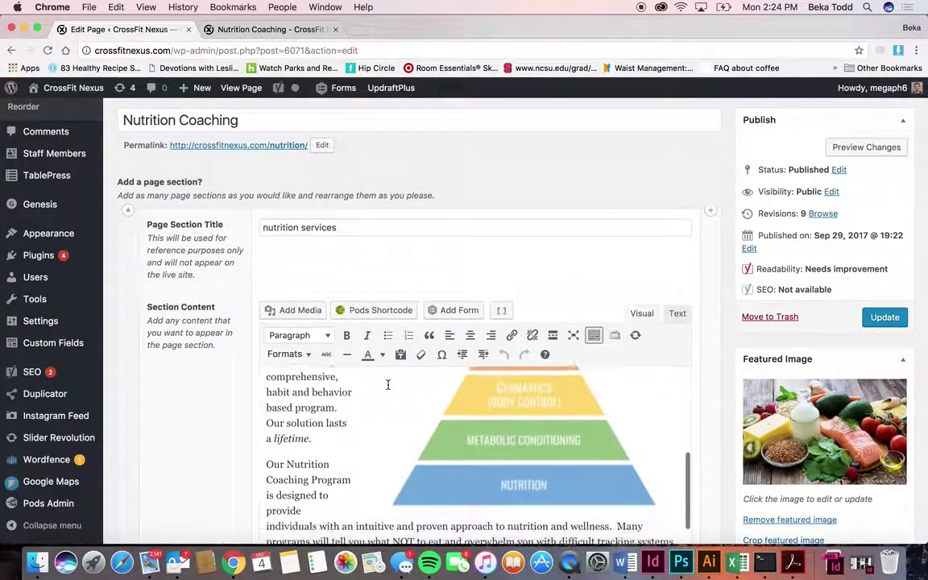
scroll(388, 383, down, 2)
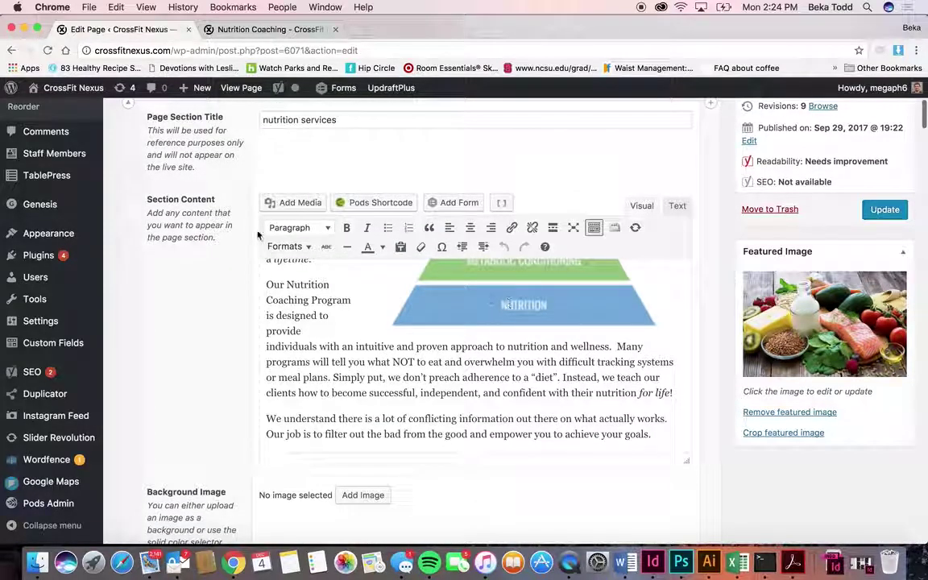
scroll(189, 184, up, 2)
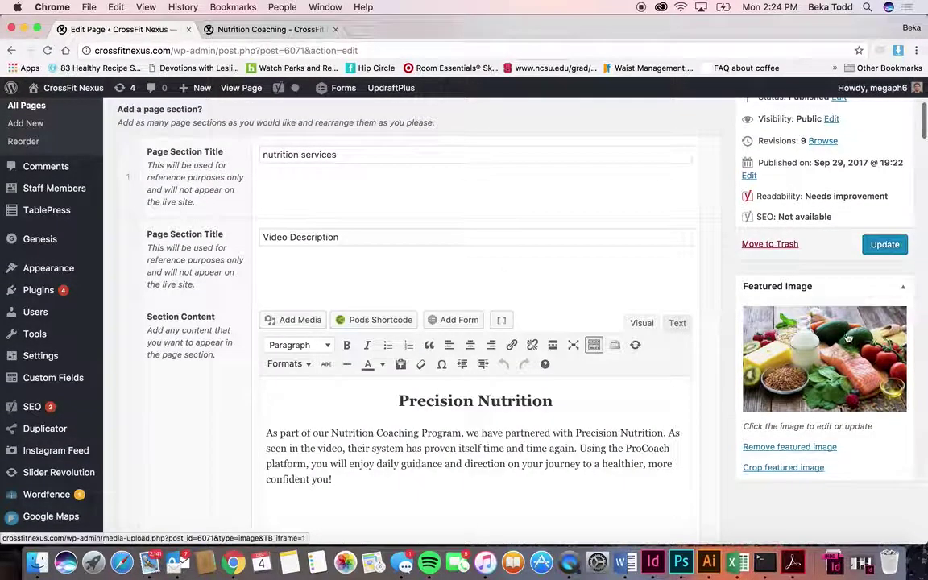
Step: Examine the Video Description section's Precision Nutrition text and its background image and position settings
scroll(437, 433, down, 5)
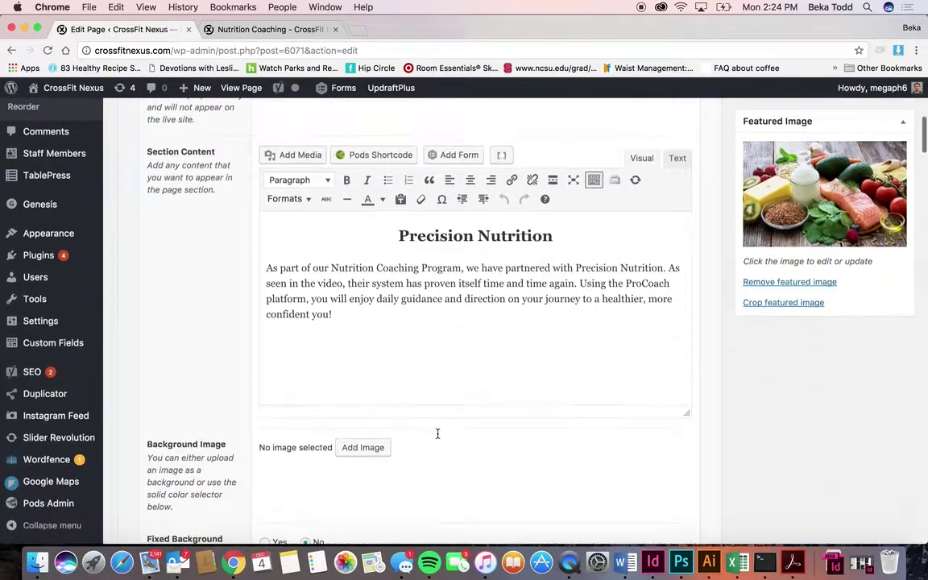
scroll(437, 433, up, 4)
click(127, 177)
click(127, 177)
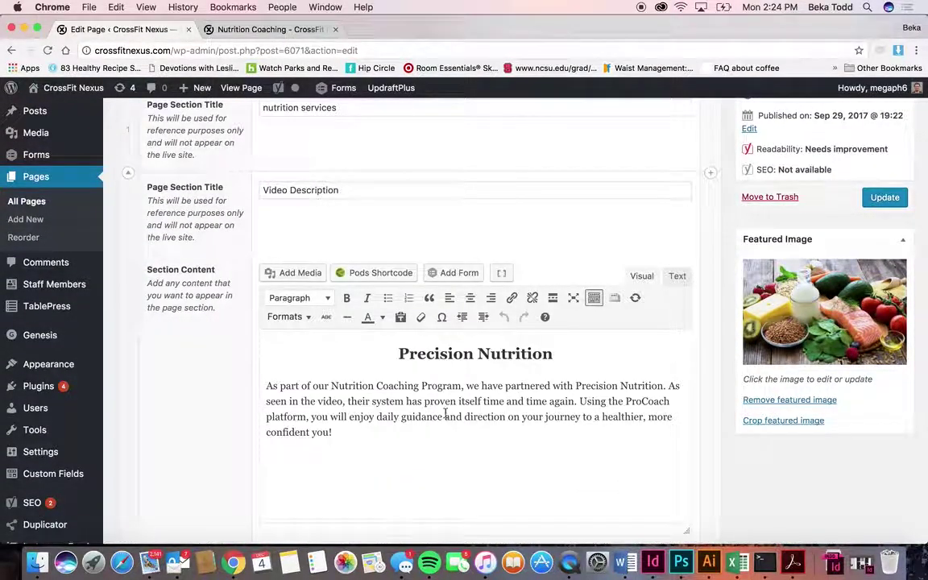
scroll(395, 439, down, 5)
scroll(396, 444, down, 14)
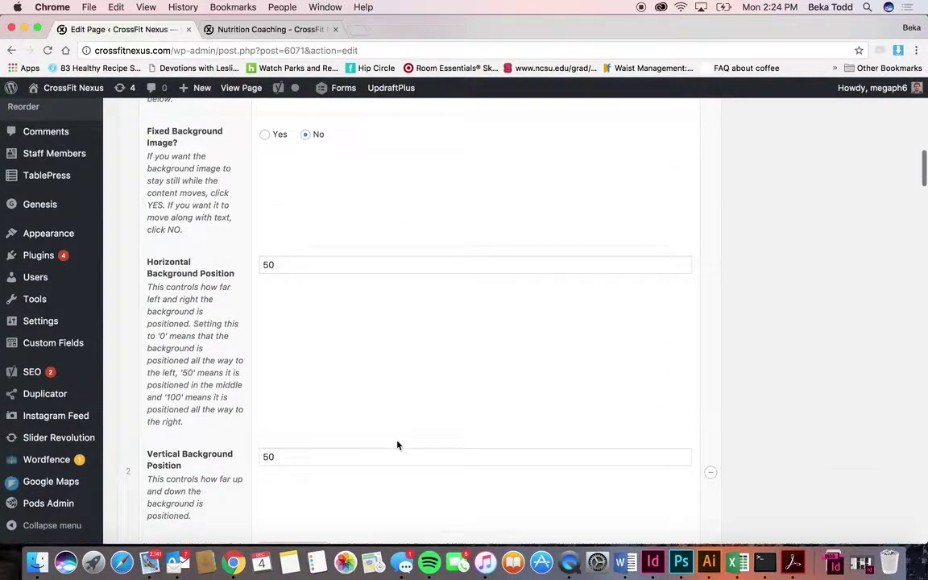
Step: Examine the Video Description section's width and height settings, followed by the embedded video in the Video section
scroll(396, 444, down, 5)
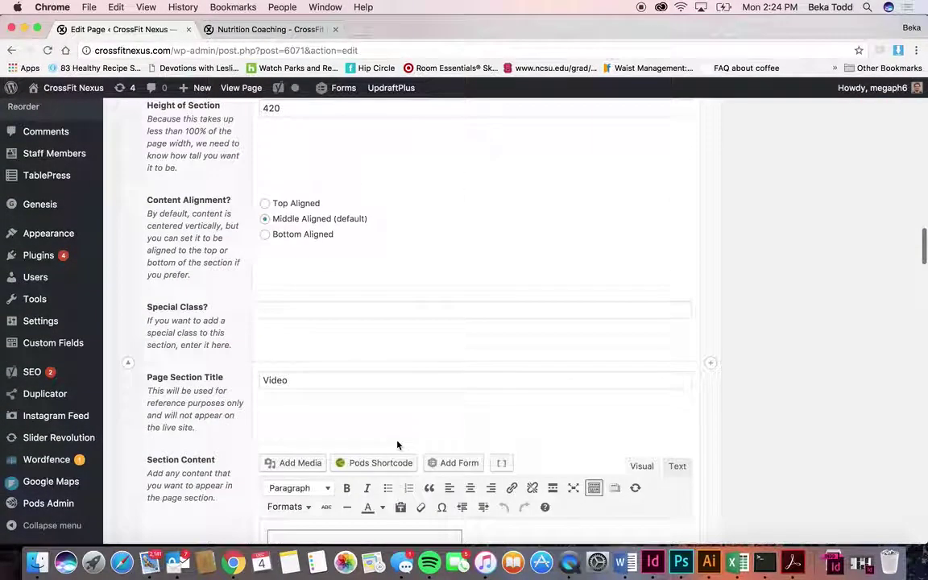
scroll(396, 444, up, 4)
scroll(397, 444, up, 2)
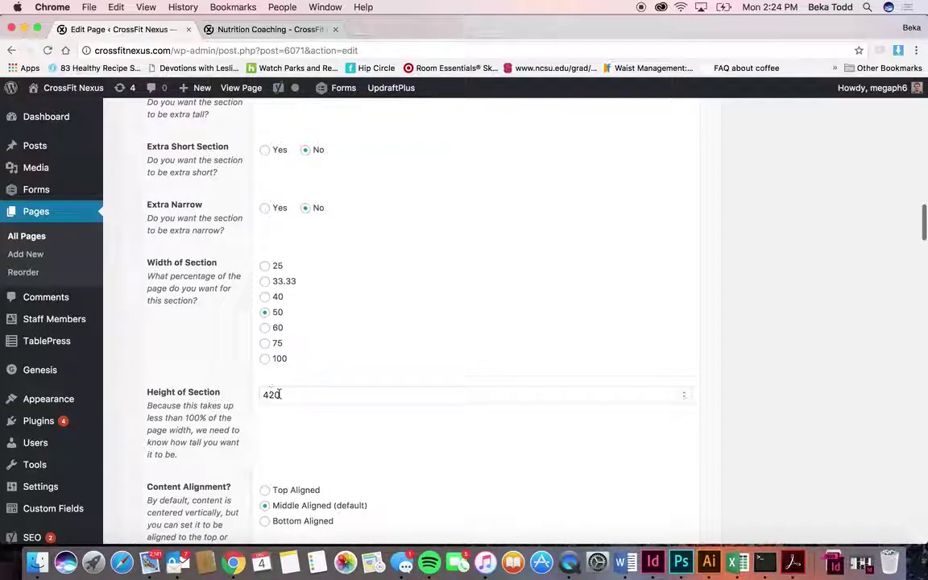
scroll(250, 398, down, 7)
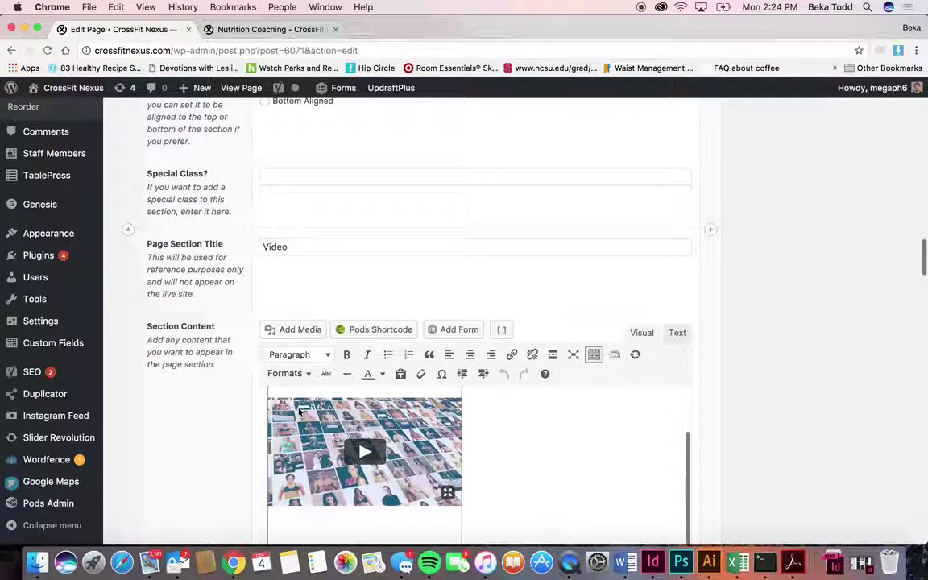
scroll(298, 412, up, 1)
scroll(729, 418, down, 3)
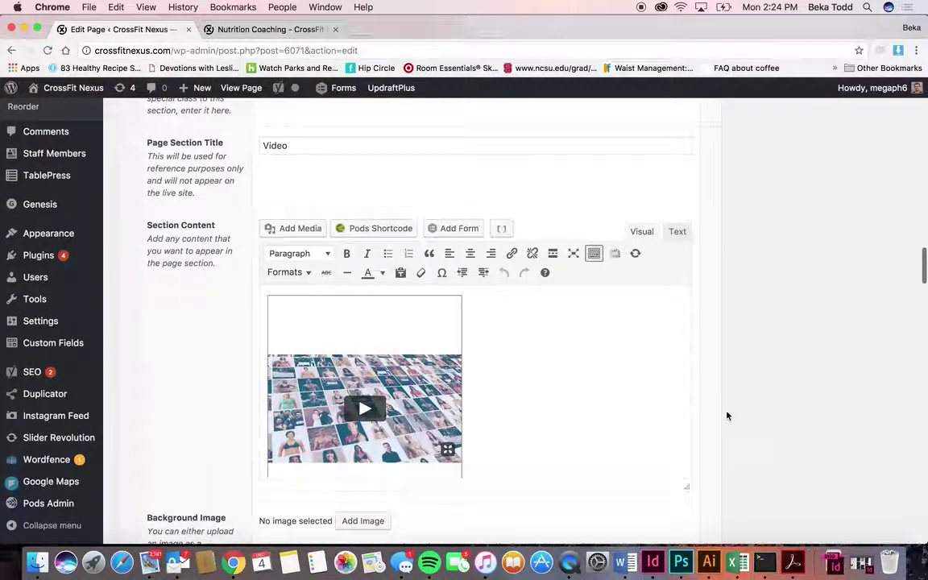
Step: Show the Video section's content as HTML and highlight the width and height part of the Vimeo iframe code
click(676, 231)
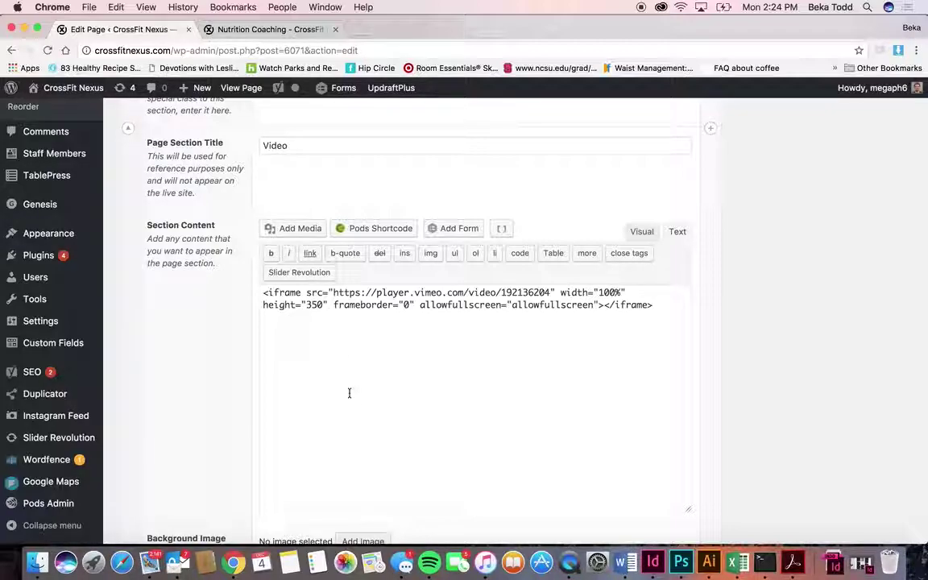
drag(322, 304, 299, 305)
drag(582, 291, 654, 306)
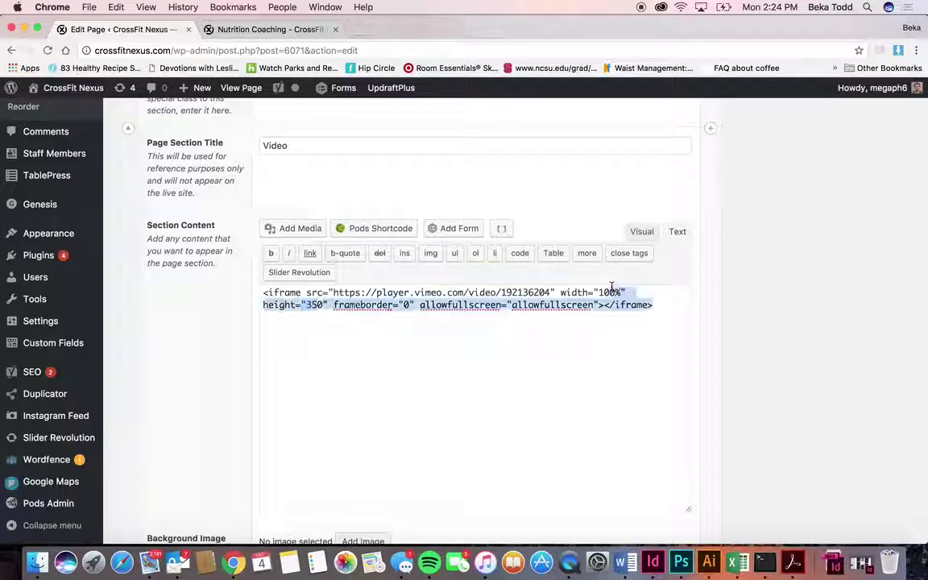
click(589, 310)
scroll(590, 310, down, 2)
scroll(590, 310, down, 10)
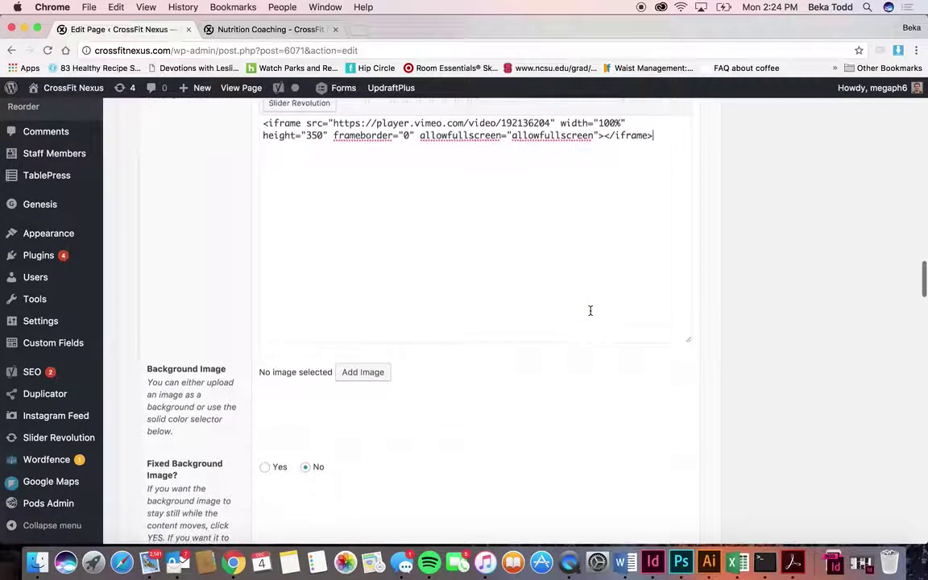
Step: Open the Video section's background color picker, select its hex code, and compare the section's width and height with the preceding section
scroll(590, 310, down, 1)
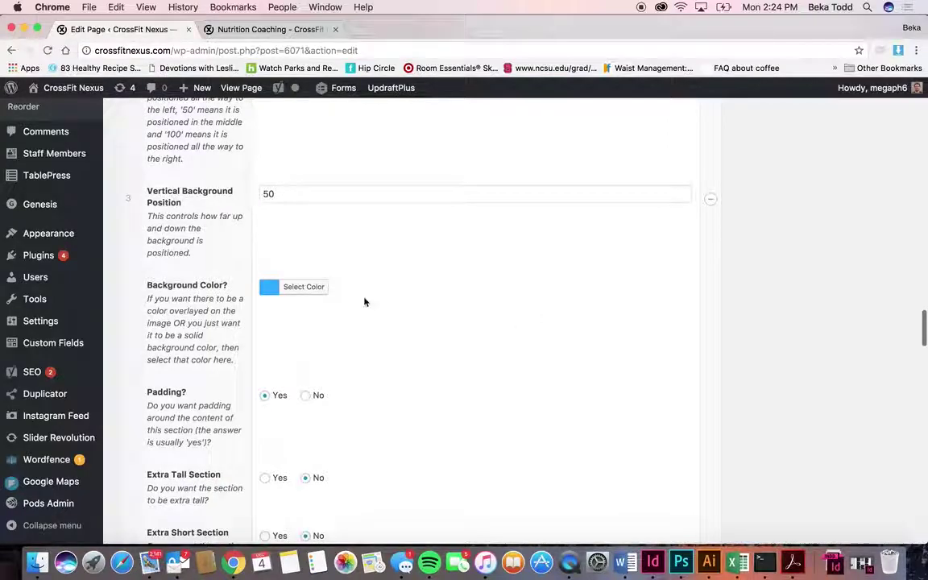
click(326, 287)
scroll(328, 291, down, 1)
triple_click(352, 253)
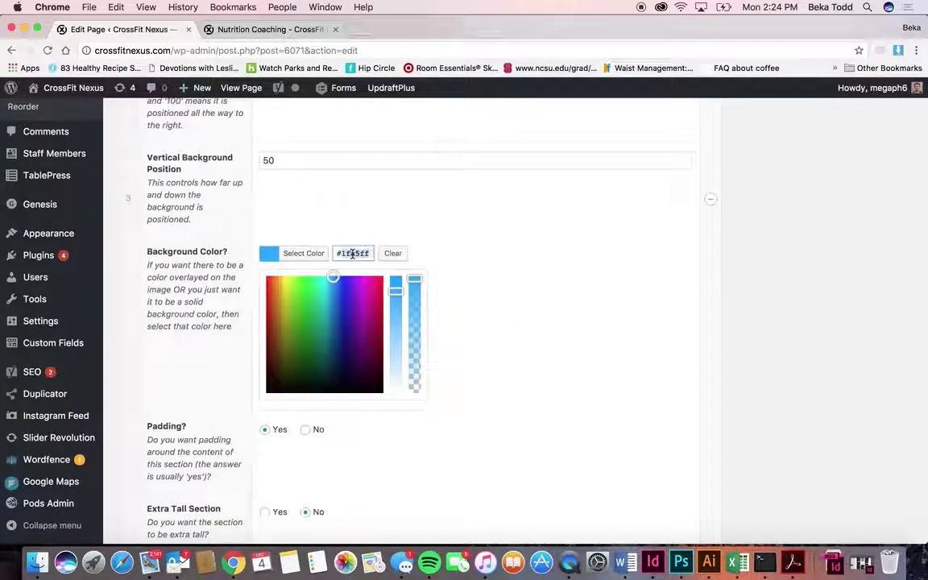
scroll(487, 306, down, 10)
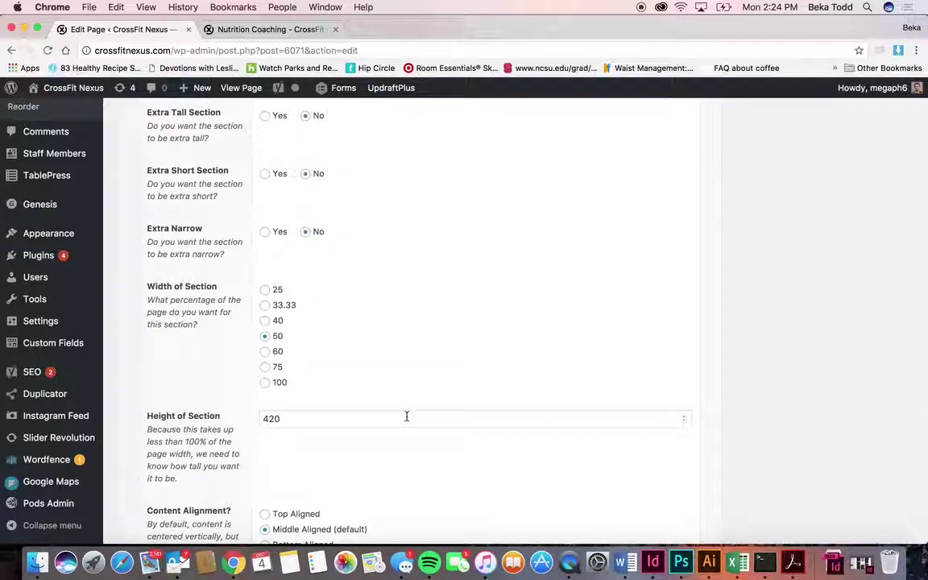
scroll(407, 418, up, 10)
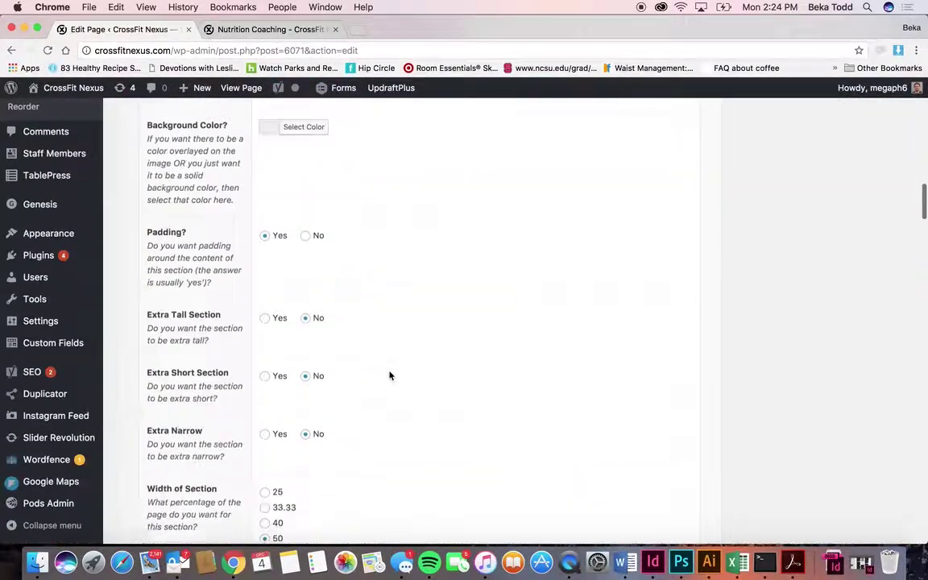
Step: Examine the "No expensive pills, powders, wraps, or gimmicks" section and its embedded appointment scheduler
scroll(390, 376, down, 20)
scroll(389, 374, down, 20)
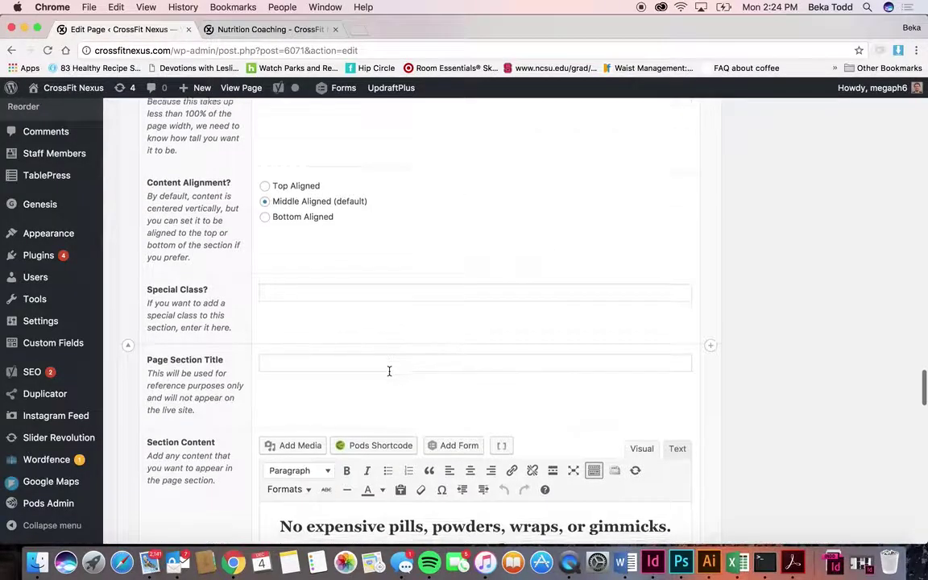
scroll(389, 371, down, 5)
scroll(393, 381, up, 2)
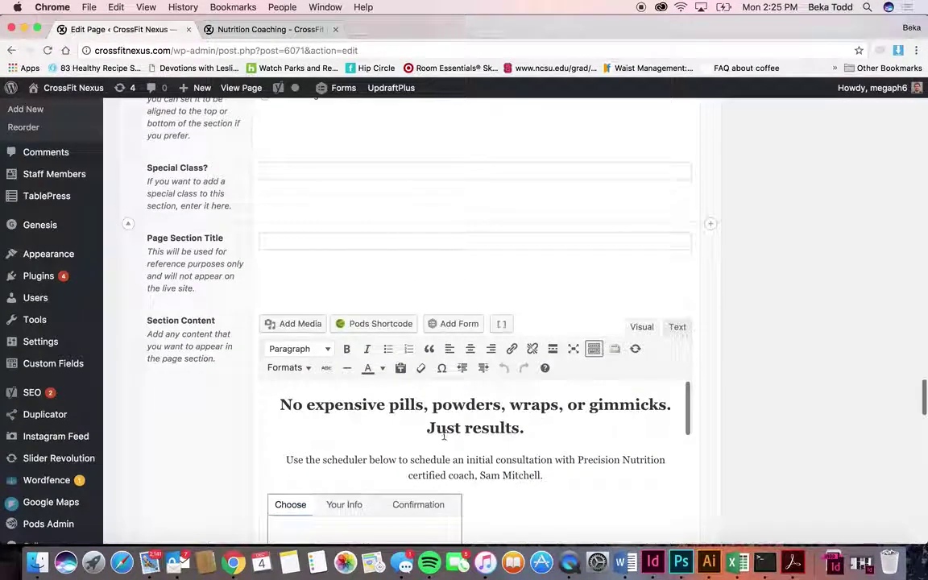
scroll(577, 488, down, 5)
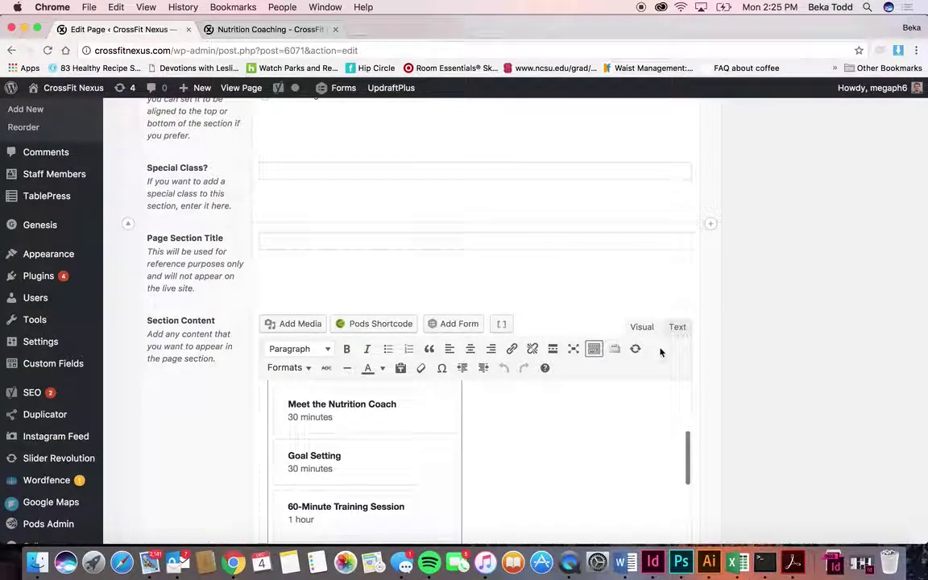
Step: Show the scheduler section's HTML, highlight the Acuity Scheduling iframe and script, and compare it with the visual view
click(674, 327)
drag(440, 419, 227, 368)
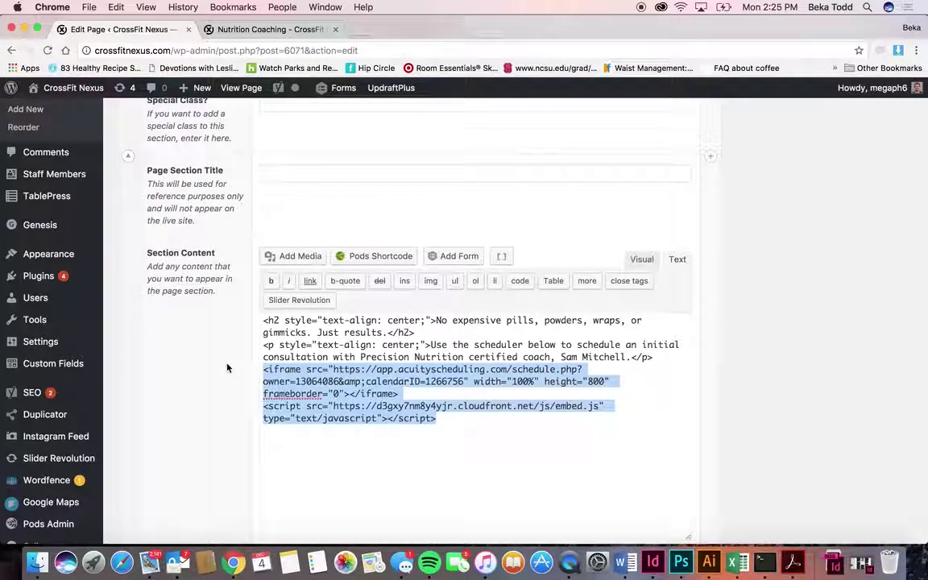
click(322, 354)
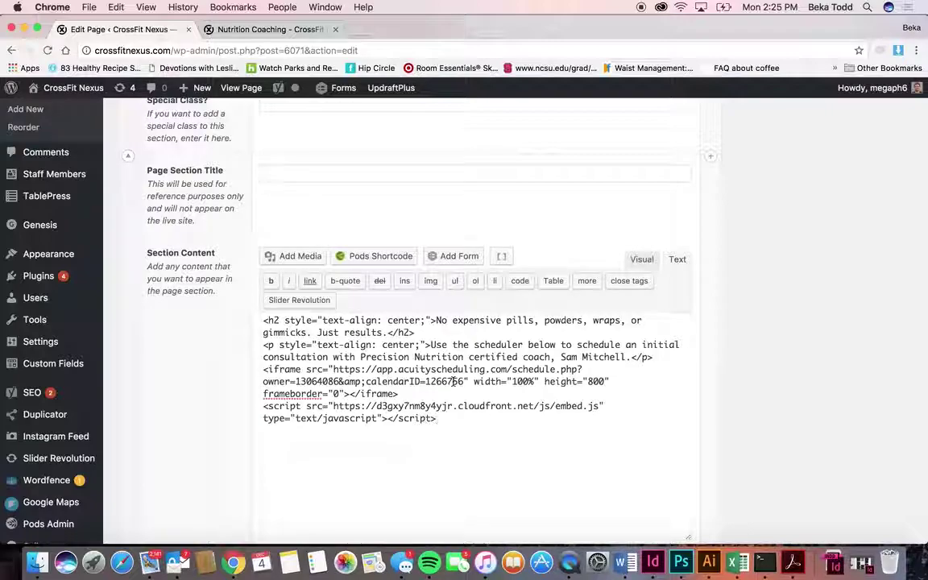
click(642, 258)
scroll(547, 371, down, 3)
scroll(547, 370, down, 3)
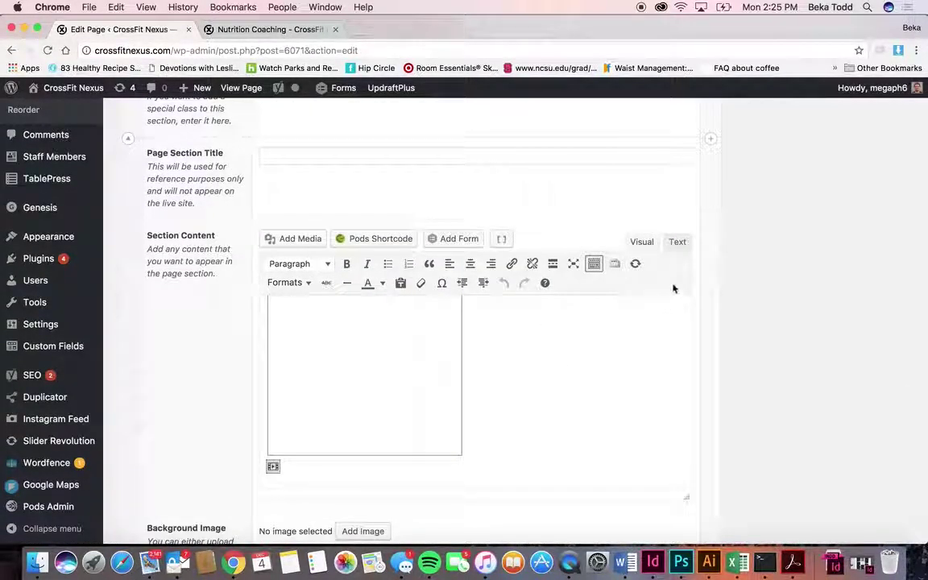
click(676, 242)
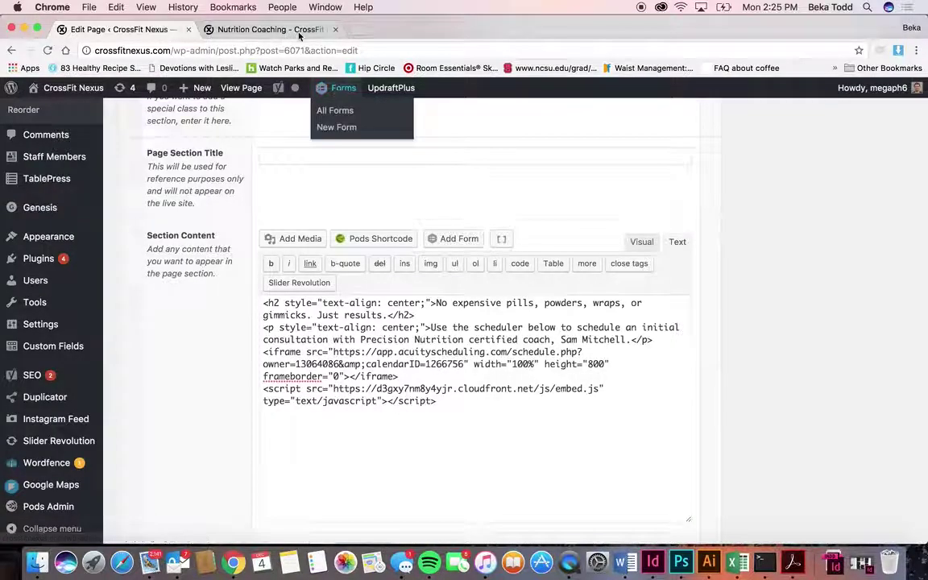
Step: Open the live Get Started page and examine its header, fitness goal buttons and the sections below
click(274, 29)
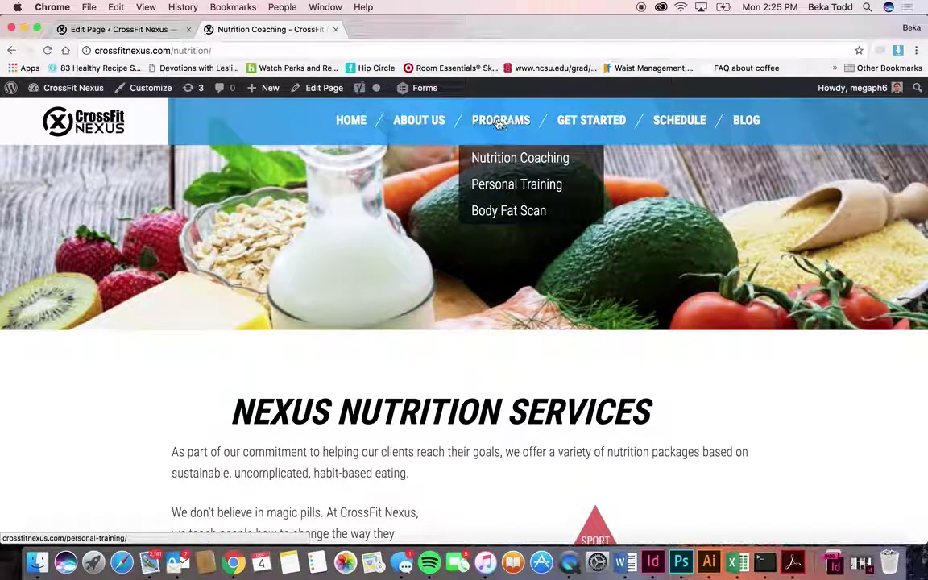
click(584, 123)
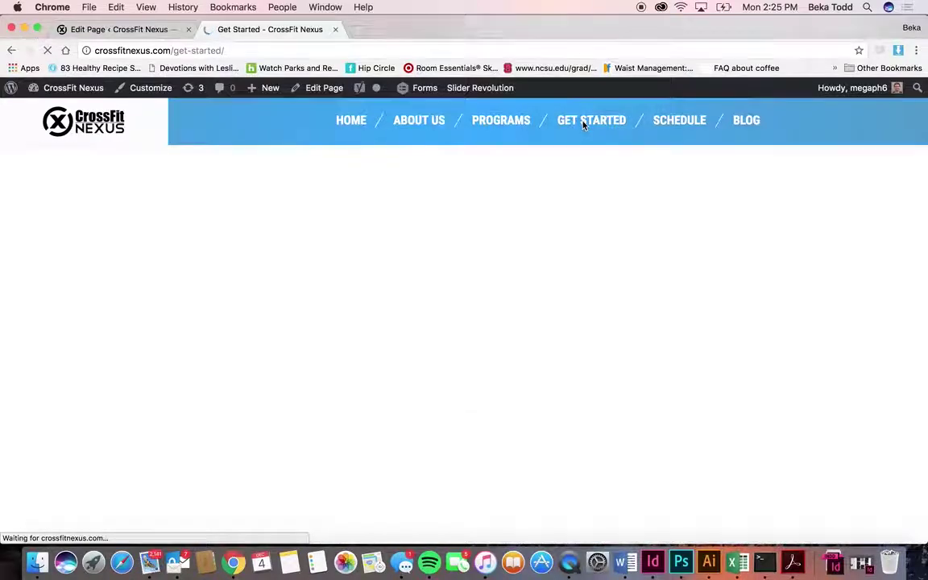
scroll(494, 345, down, 3)
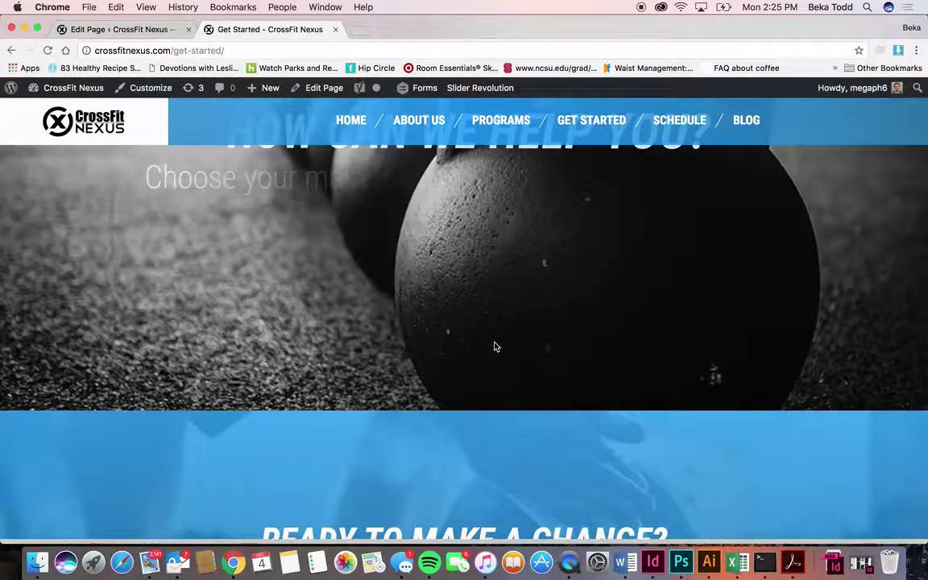
scroll(494, 345, up, 3)
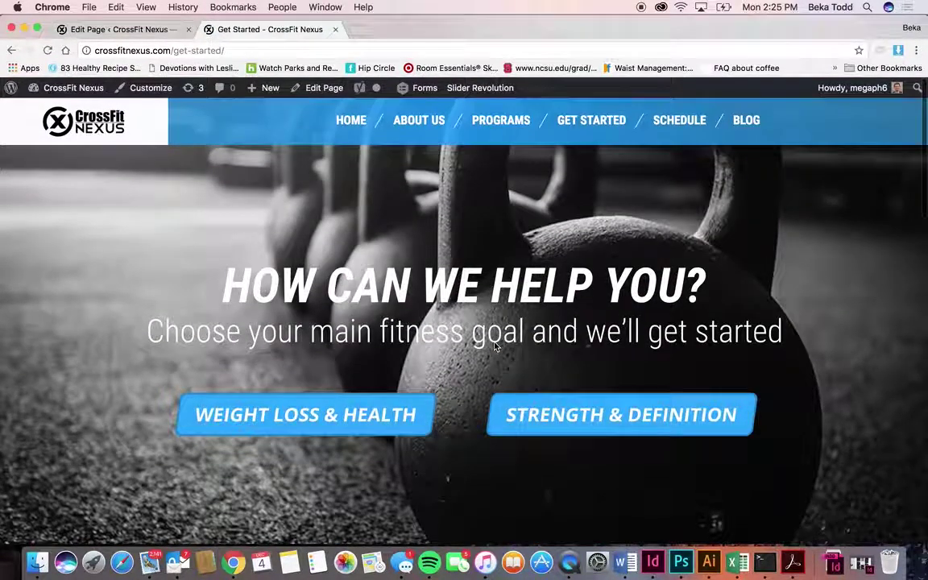
scroll(495, 346, down, 10)
scroll(494, 345, up, 10)
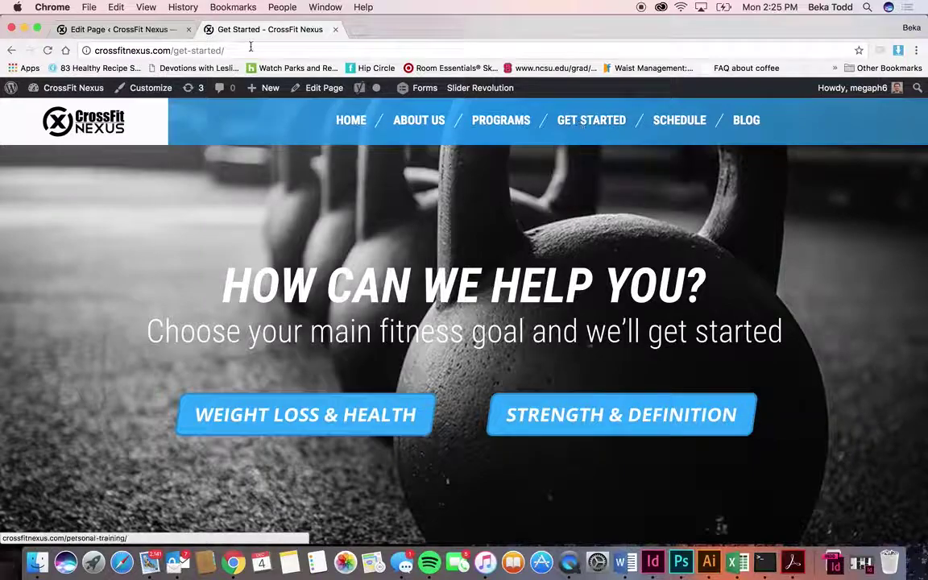
Step: Open the Get Started page for editing from the list of all pages and check it against the live page
click(129, 29)
scroll(390, 382, up, 15)
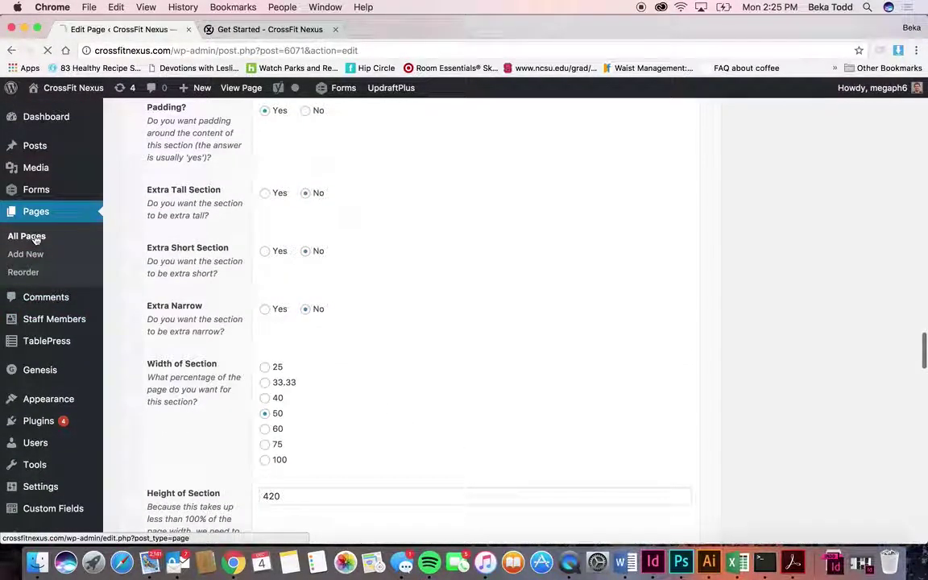
scroll(269, 449, down, 5)
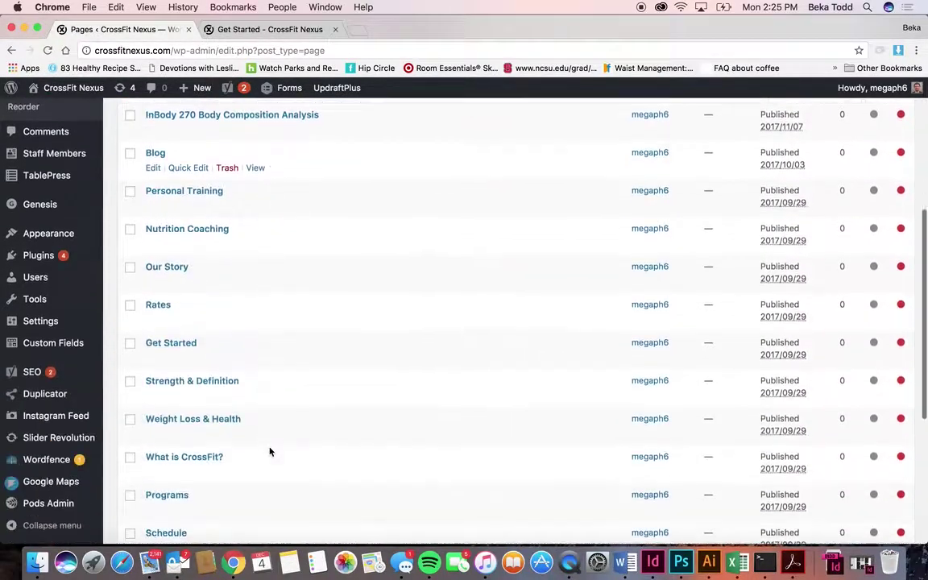
click(170, 342)
click(258, 29)
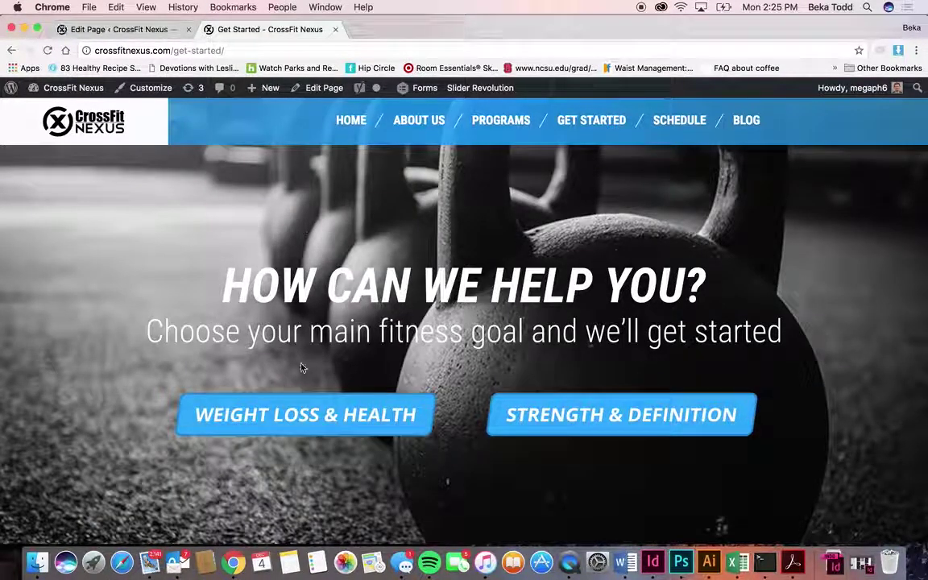
click(137, 32)
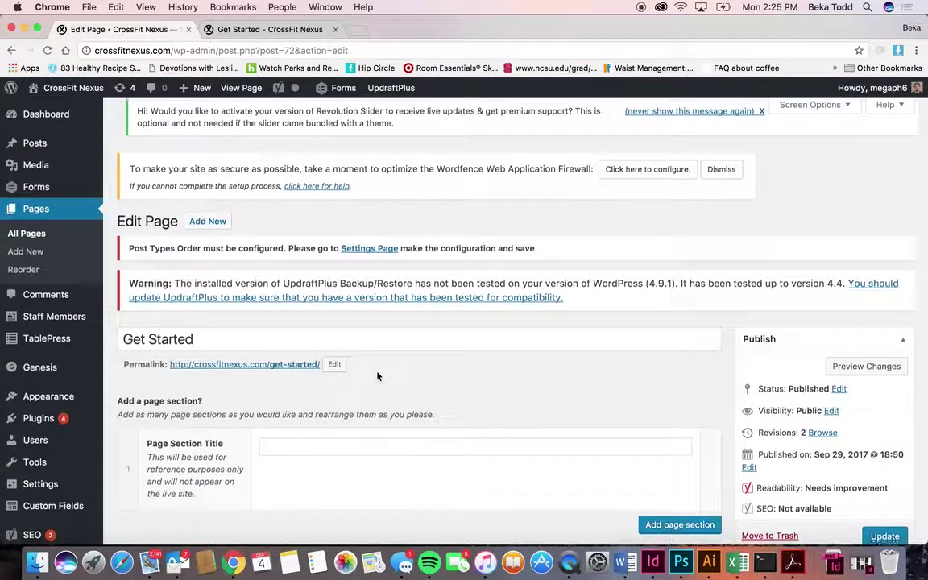
Step: Expand the Get Started page's first section and highlight its [rev_slider alias="get-started"] shortcode
scroll(378, 375, down, 4)
click(127, 279)
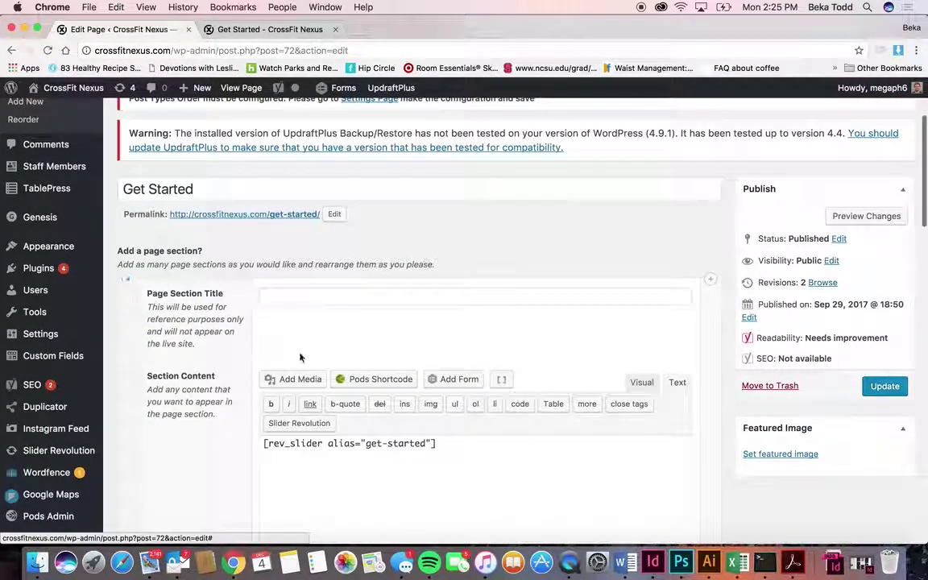
scroll(559, 450, down, 2)
drag(264, 386, 262, 377)
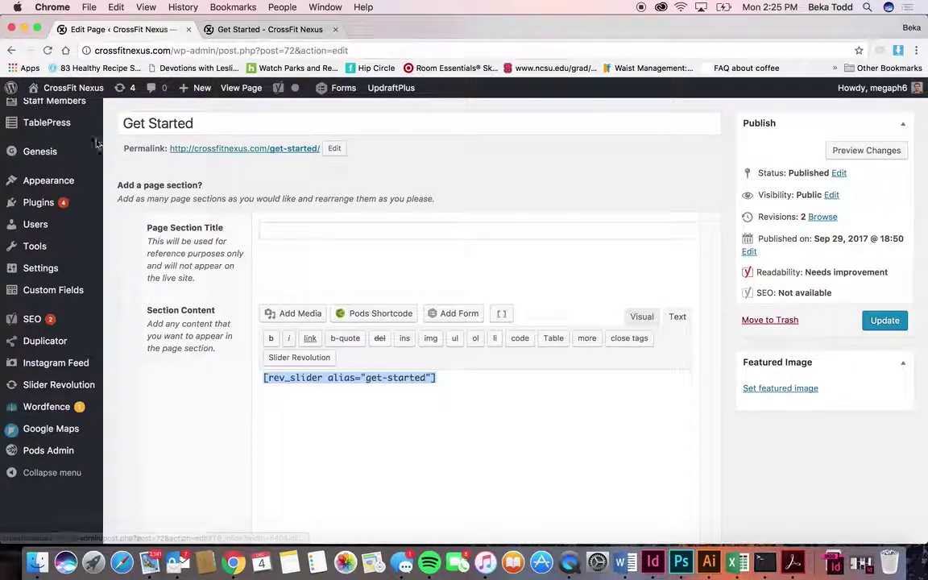
Step: Open the Staff Members list and open the first listed staff member's entry for editing
scroll(72, 258, up, 5)
mouse_move(30, 151)
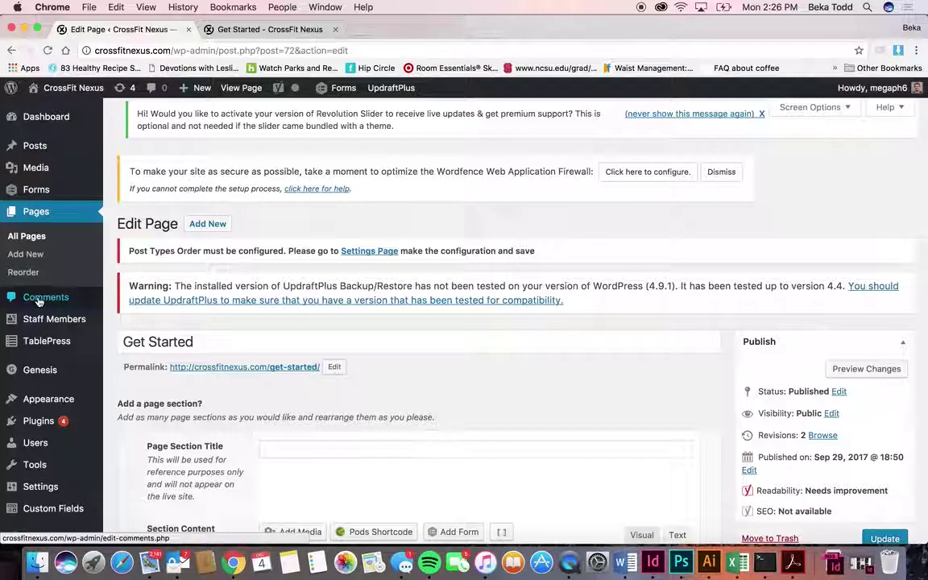
mouse_move(52, 332)
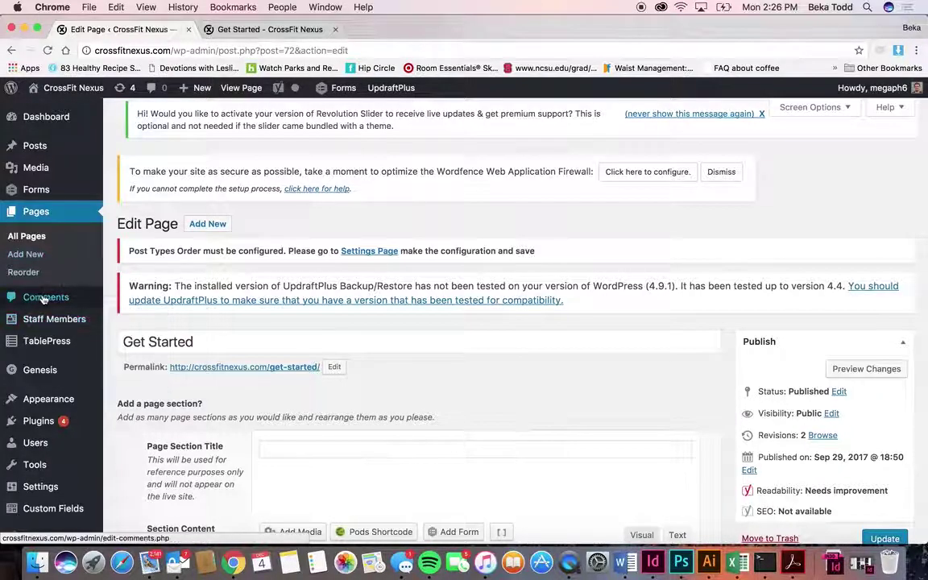
click(81, 320)
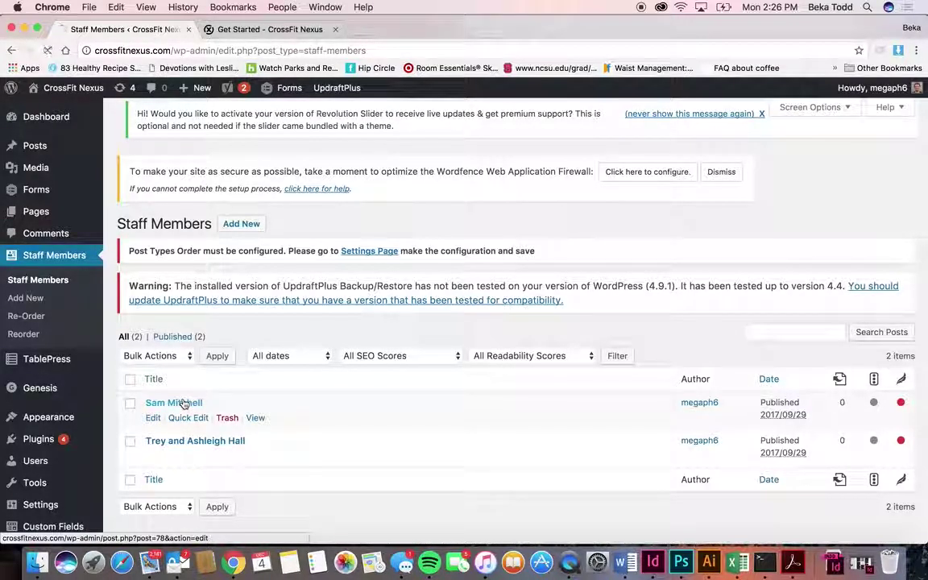
click(183, 403)
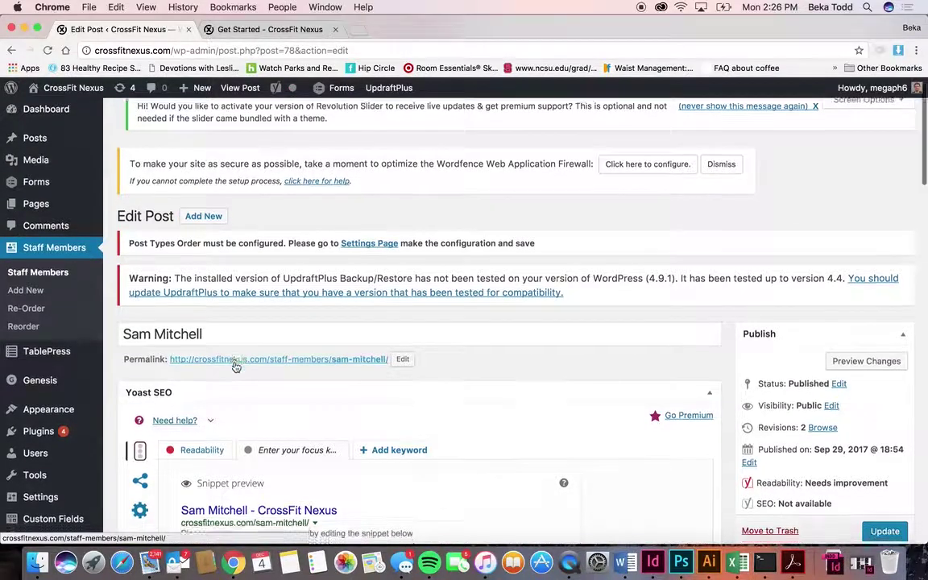
Step: Examine the staff member post's title and its Name and Staff Position fields
scroll(235, 367, down, 4)
click(206, 178)
triple_click(171, 172)
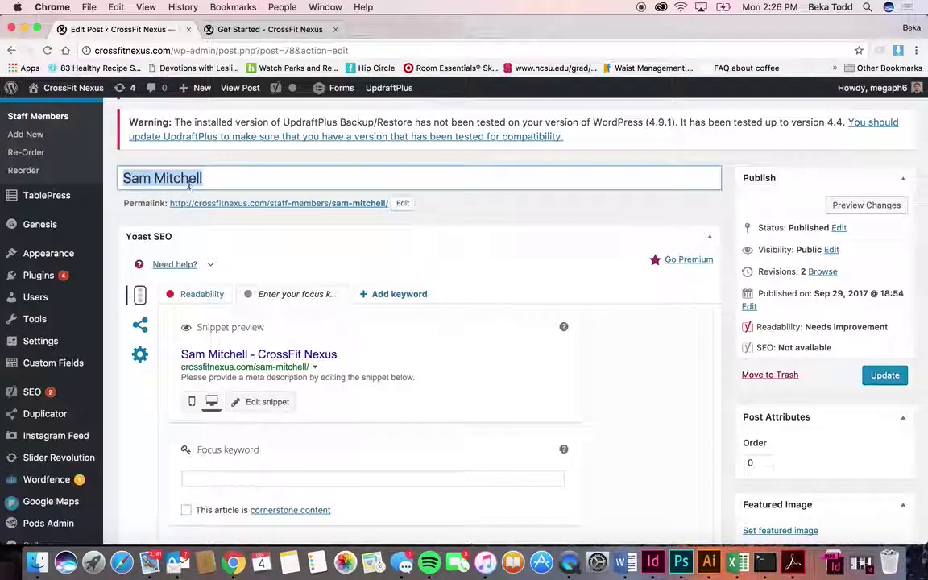
scroll(232, 318, down, 10)
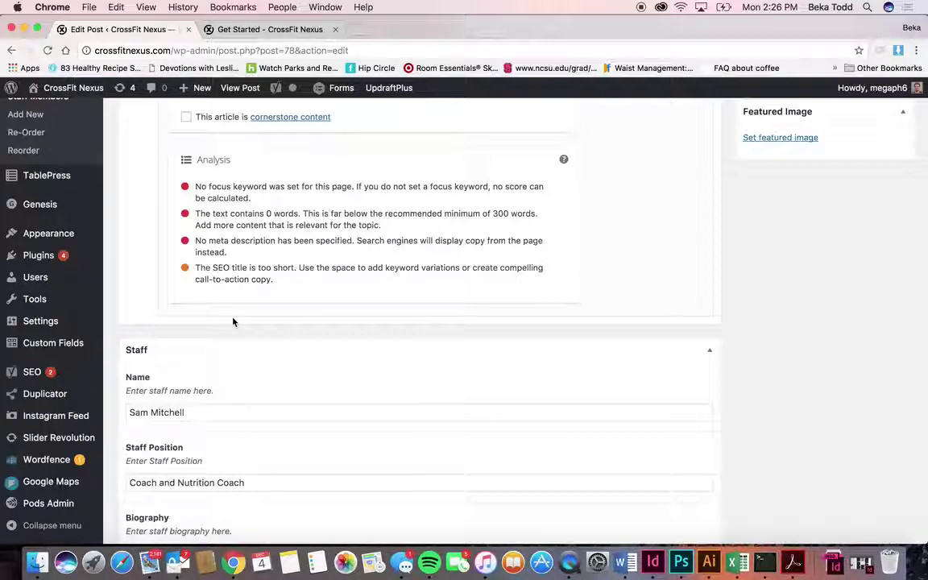
scroll(233, 322, down, 5)
click(191, 194)
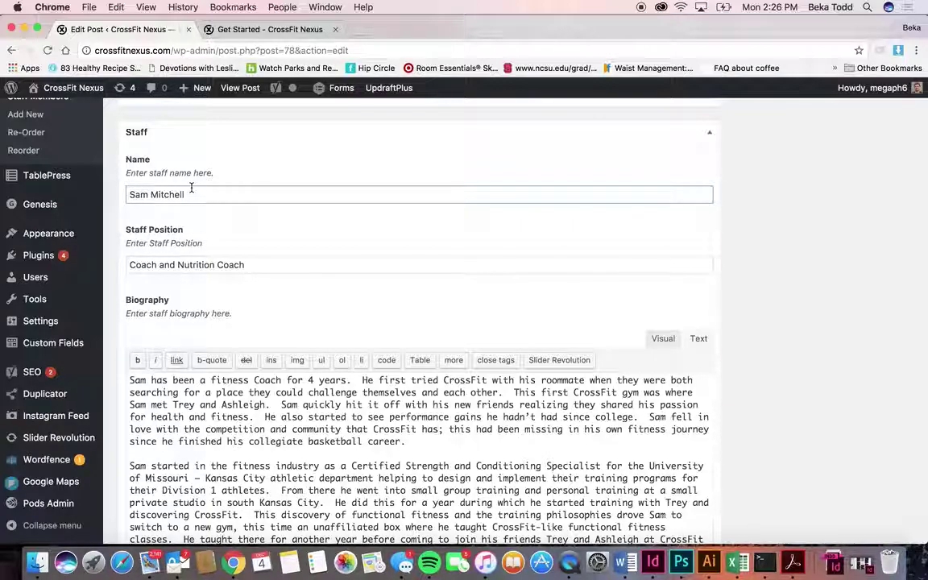
click(181, 264)
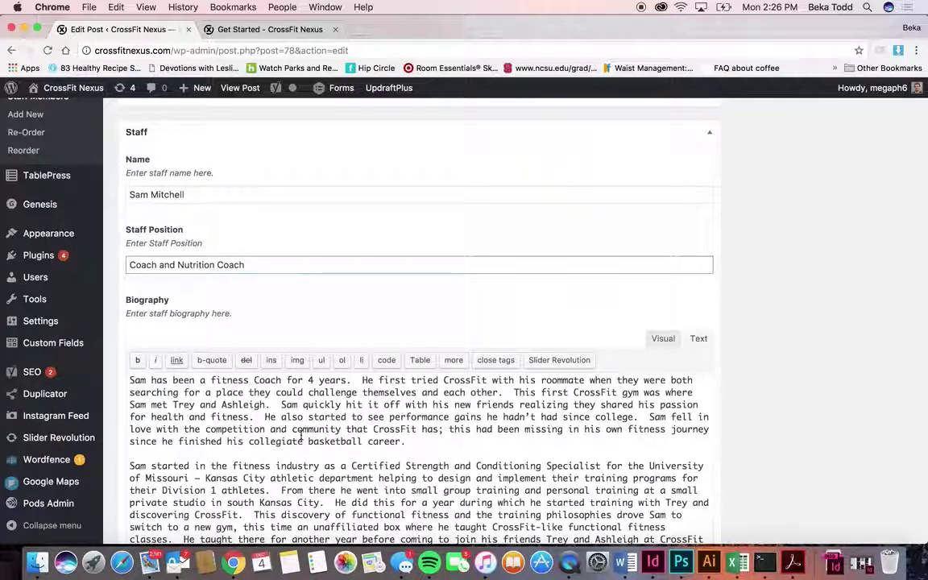
Step: Review the staff member's Biography, contact, Personal Page Link and Staff Image fields, plus the remaining sections of the post
scroll(301, 438, down, 6)
scroll(300, 439, up, 5)
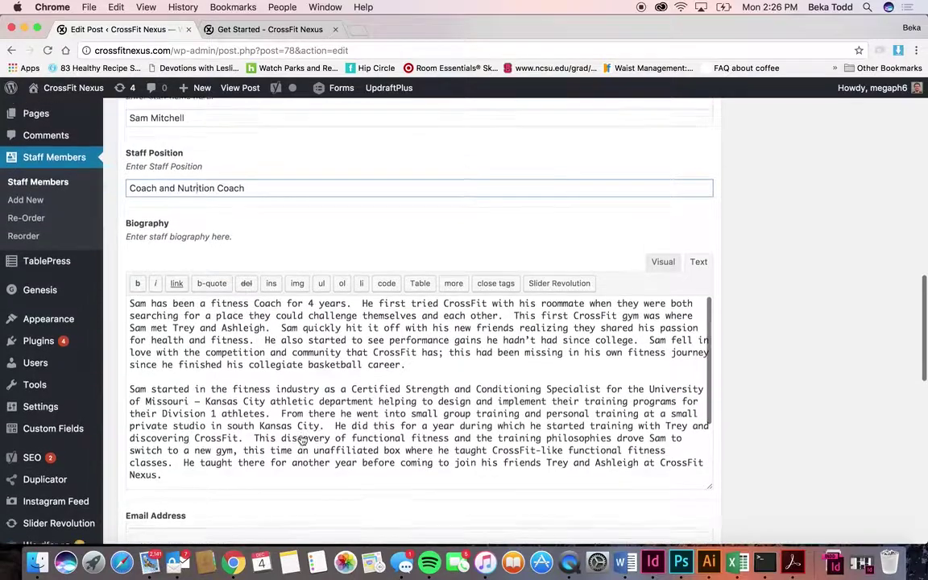
scroll(301, 434, down, 8)
scroll(300, 435, down, 5)
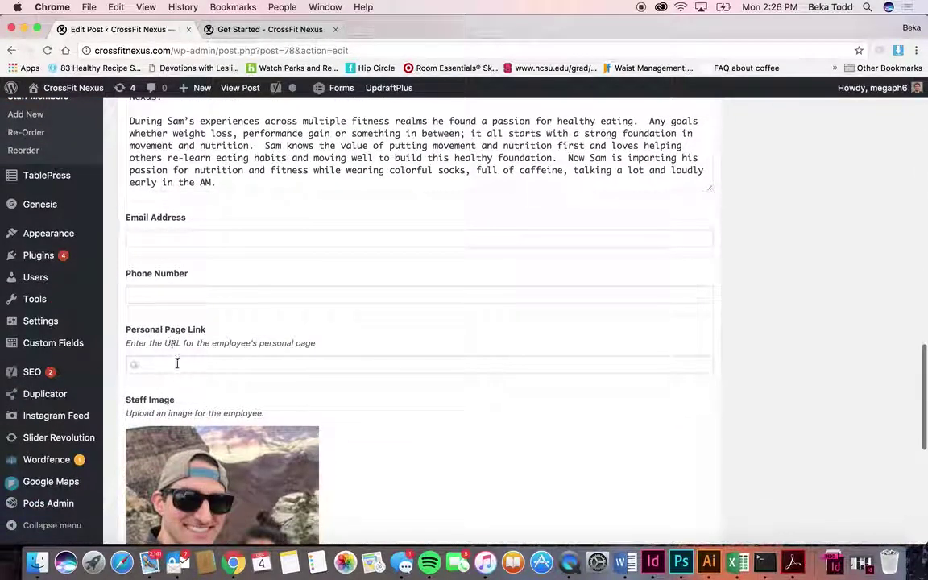
scroll(174, 360, down, 4)
scroll(249, 368, down, 6)
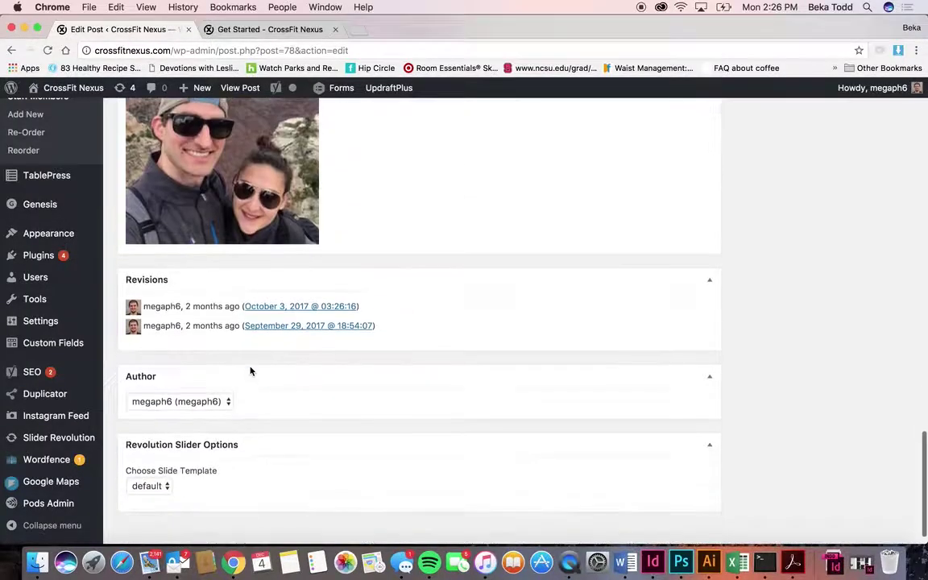
scroll(249, 368, up, 20)
scroll(250, 369, down, 5)
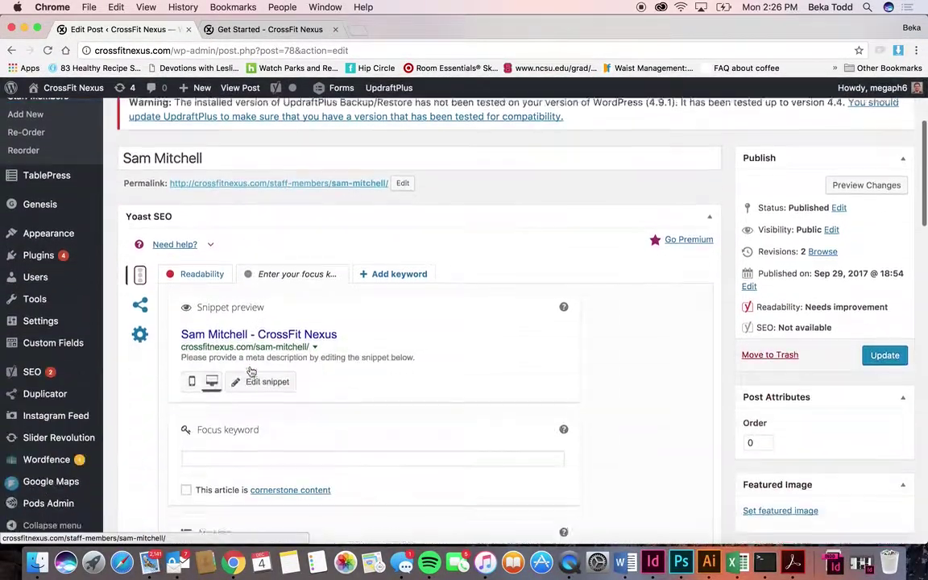
scroll(325, 317, up, 5)
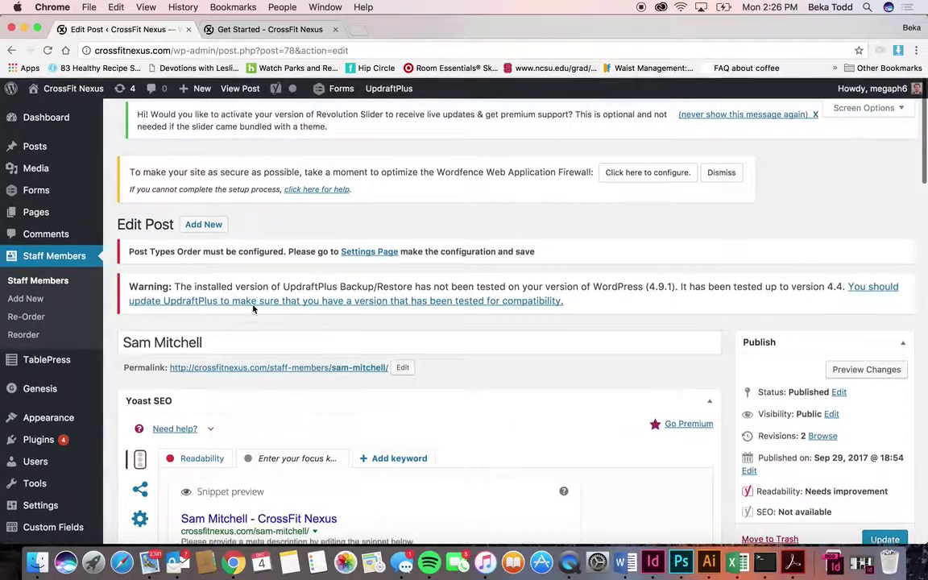
Step: Return to the Staff Members list and review the coach profiles on the live site's Meet the Coaches page
click(32, 280)
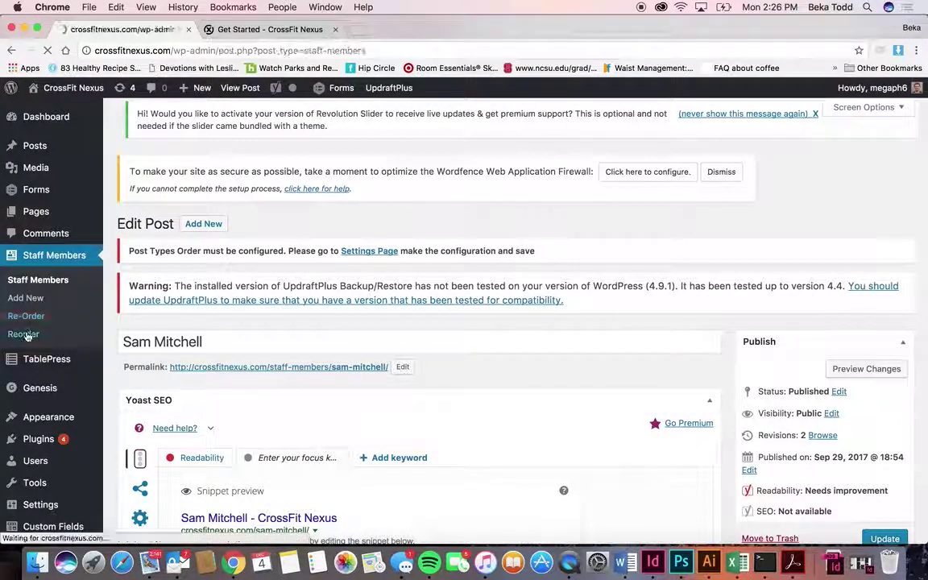
click(274, 30)
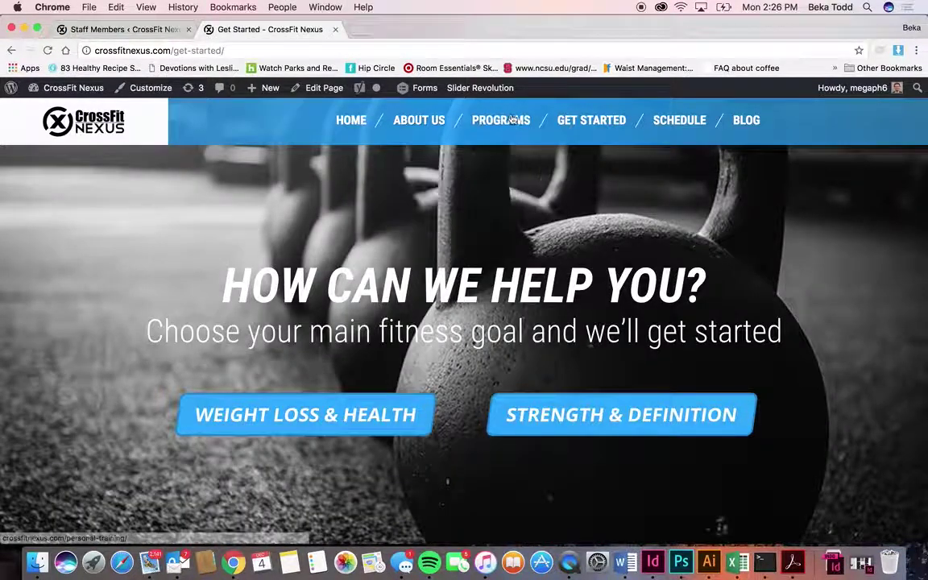
mouse_move(439, 120)
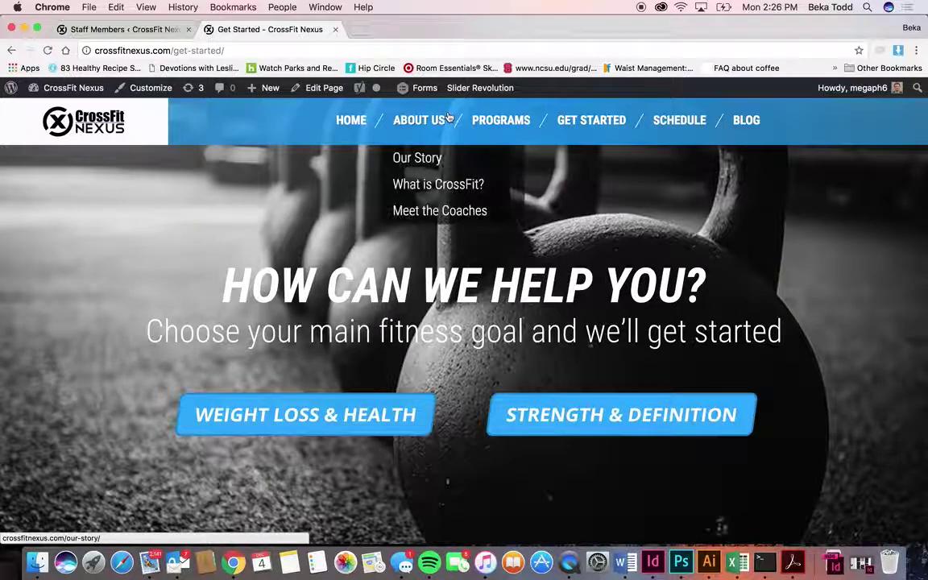
click(422, 209)
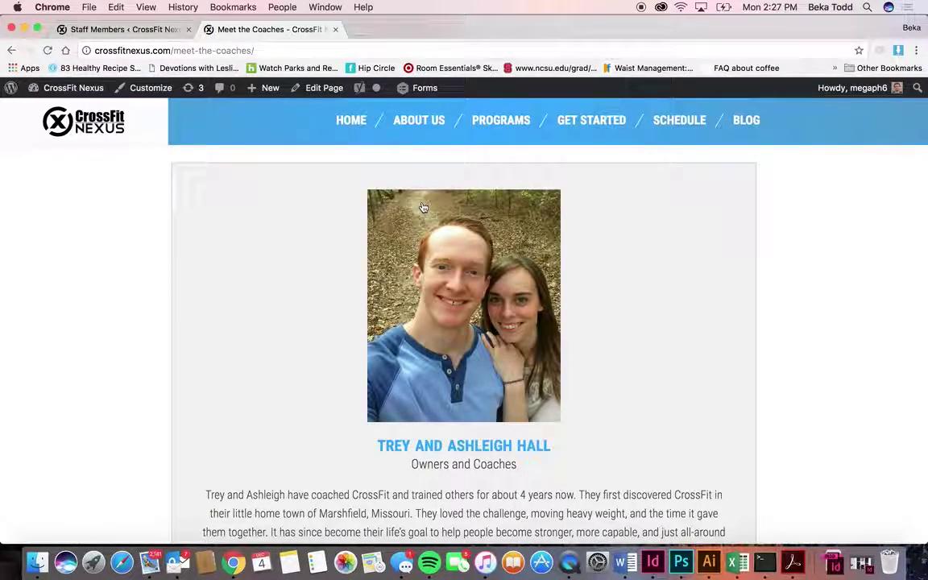
scroll(423, 208, down, 5)
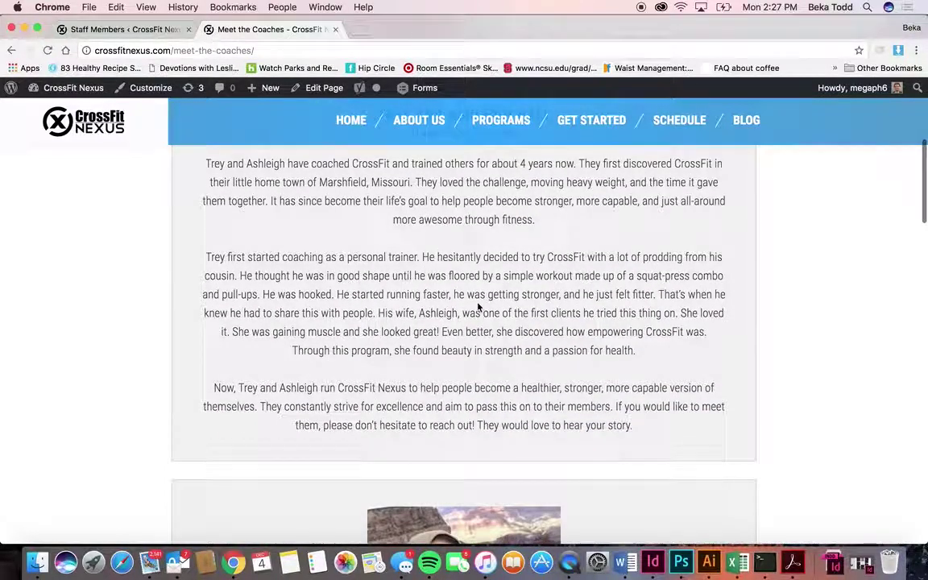
scroll(478, 307, down, 5)
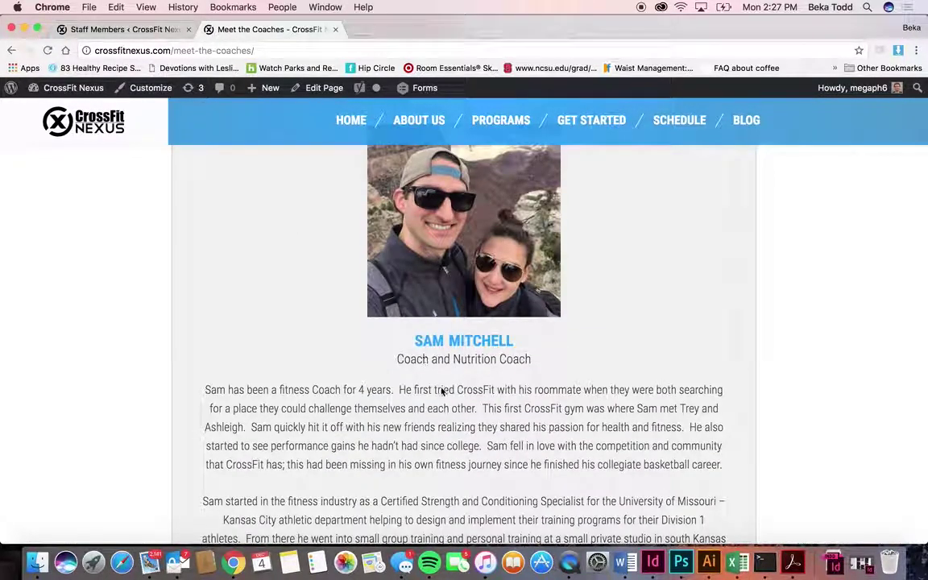
scroll(441, 390, down, 8)
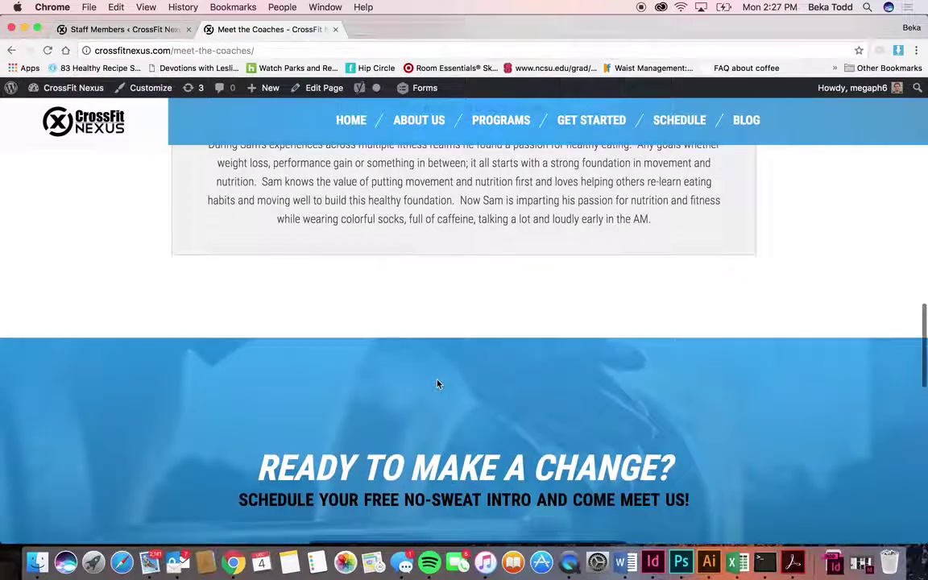
Step: Open the TablePress table list in the admin and review the pricing tables on the live site's Membership & Rates page
click(133, 28)
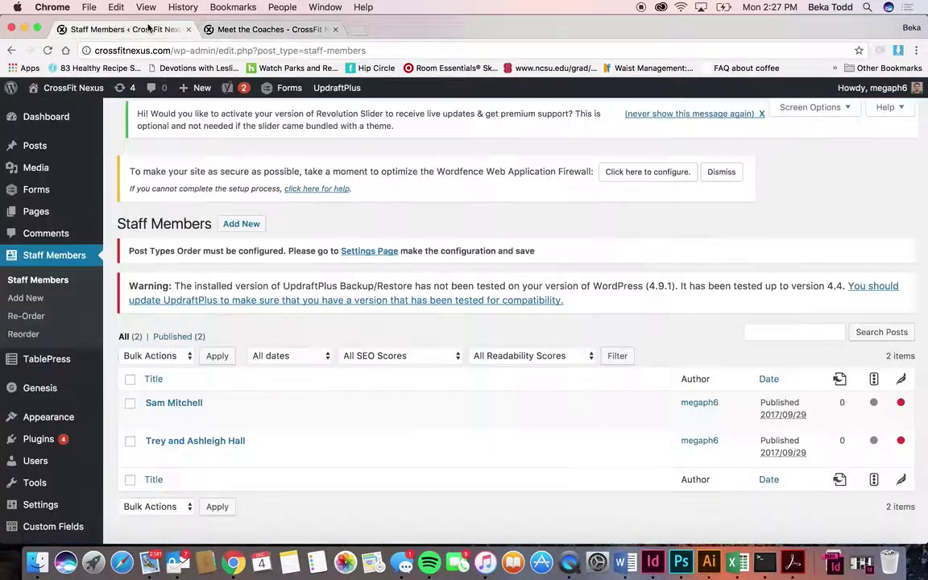
click(24, 360)
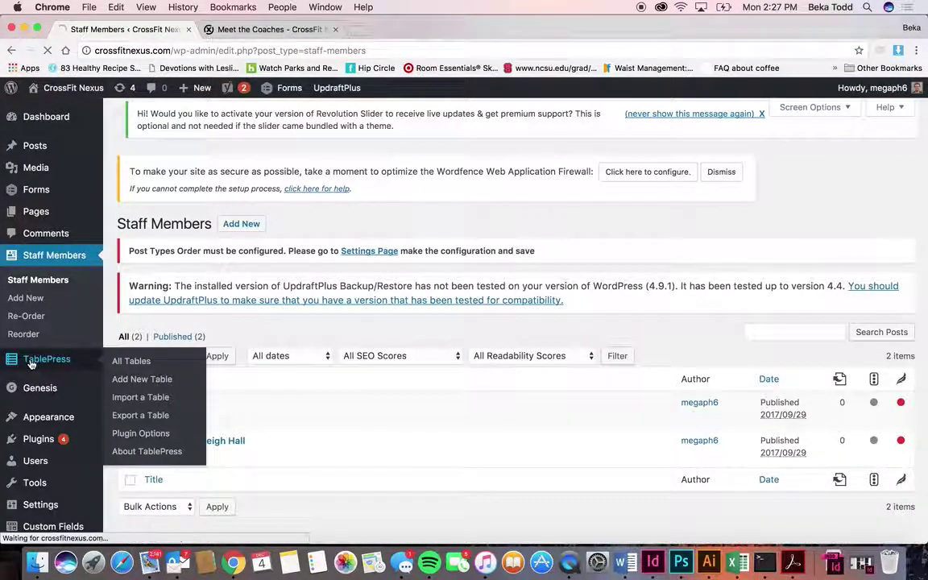
click(241, 29)
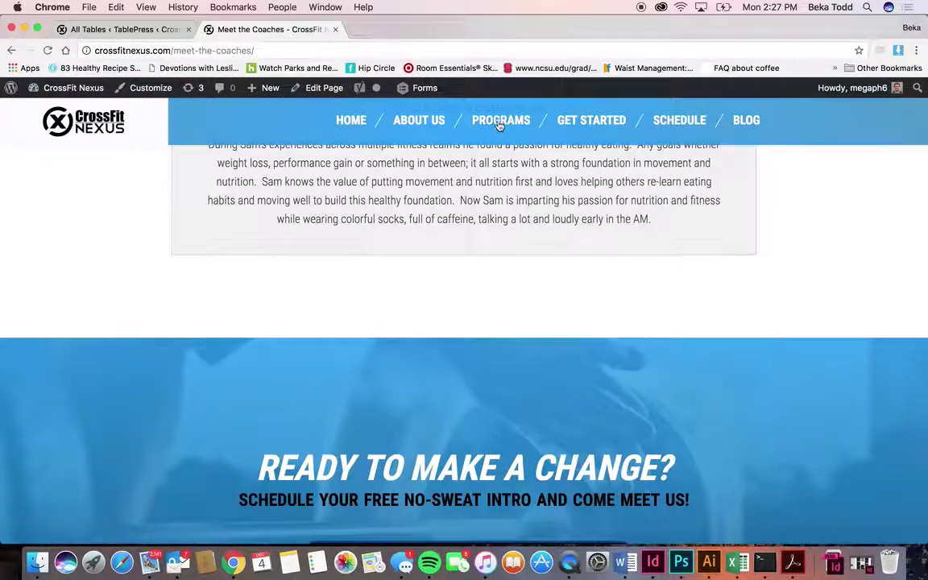
mouse_move(499, 125)
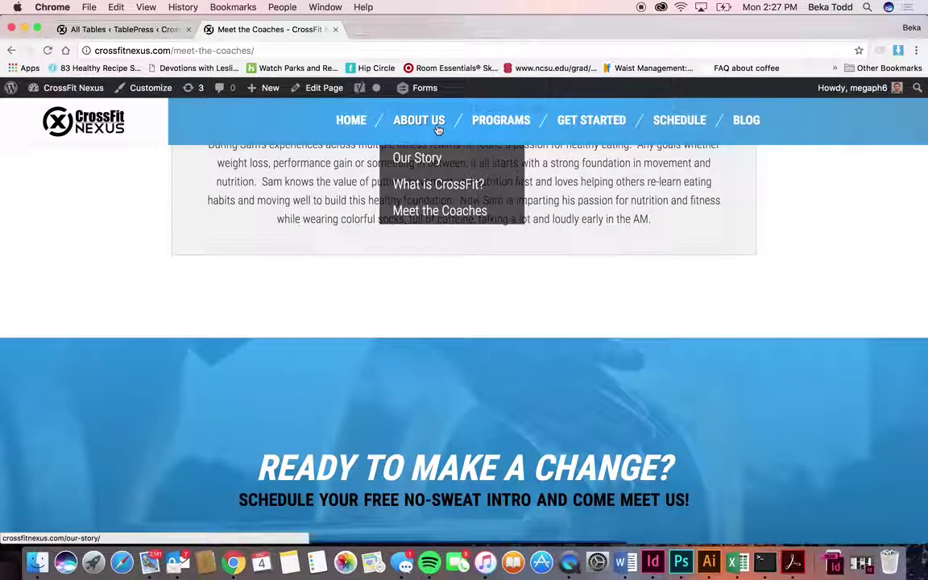
mouse_move(619, 130)
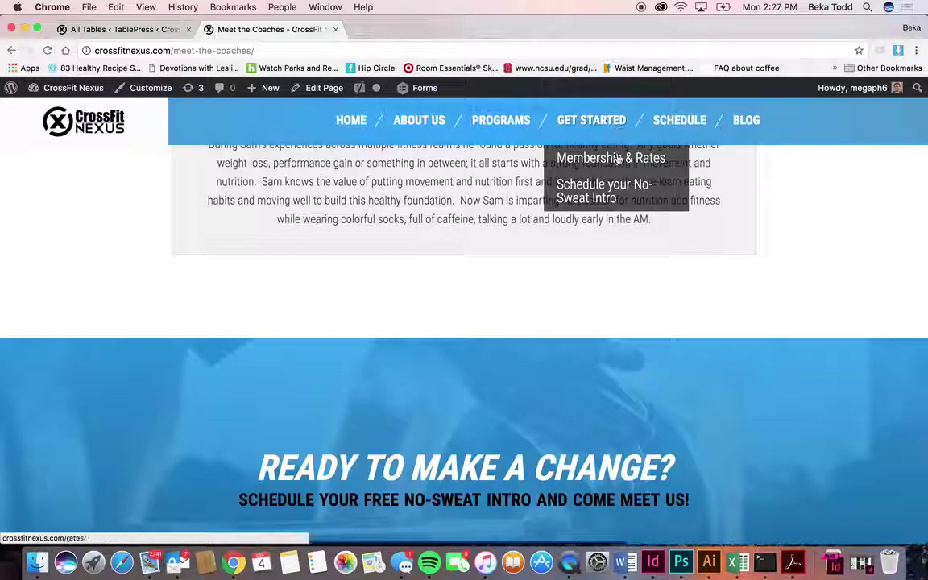
click(618, 158)
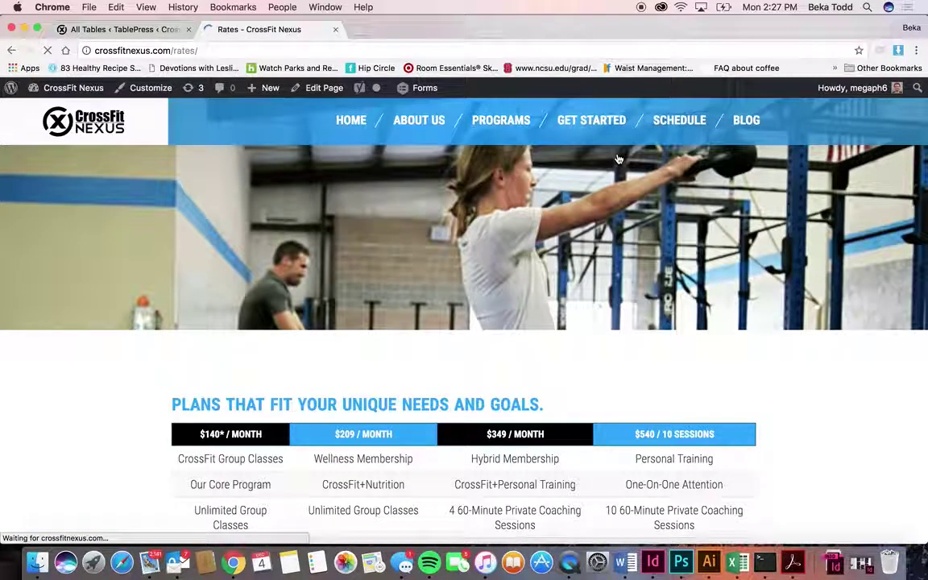
scroll(619, 159, down, 5)
scroll(618, 159, up, 4)
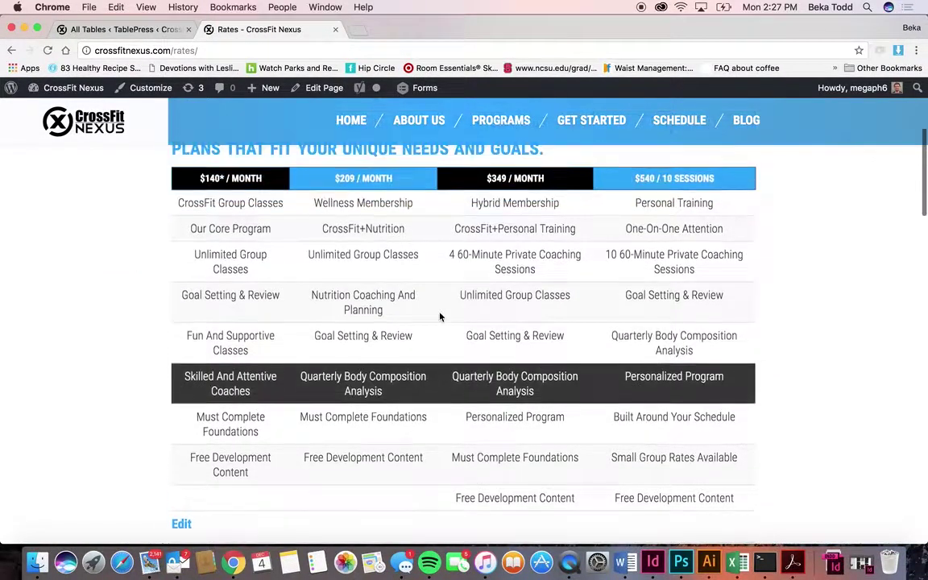
scroll(682, 332, down, 10)
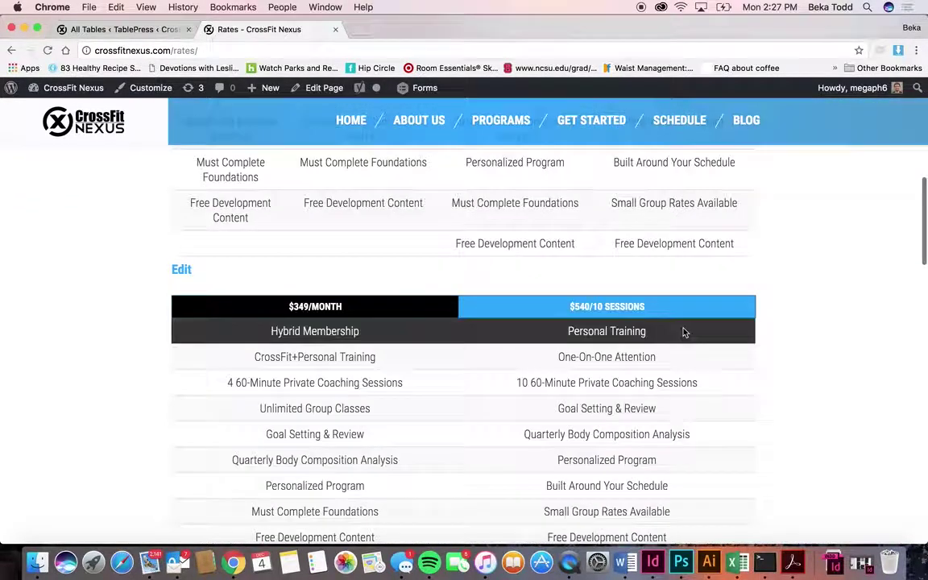
scroll(682, 332, up, 10)
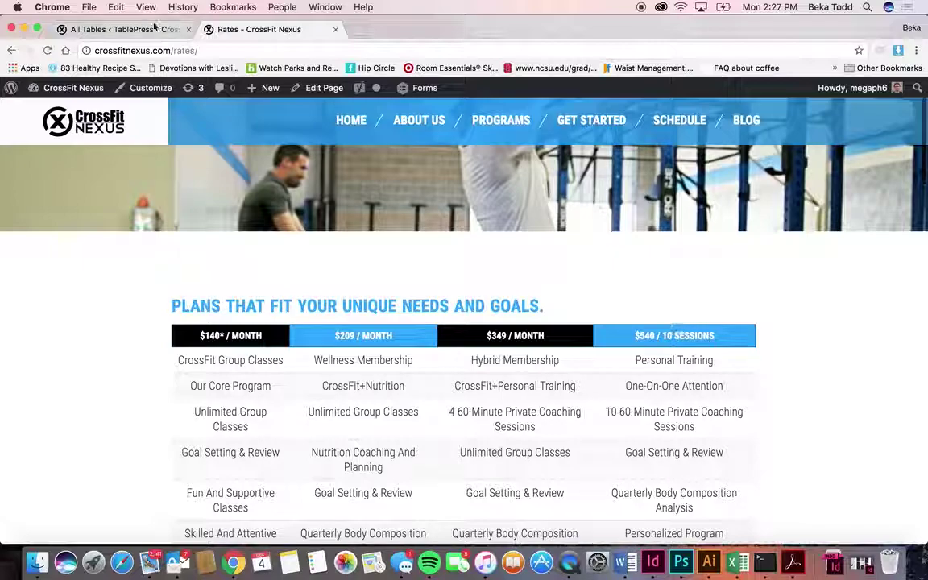
Step: Open the Rates table for editing in TablePress and examine its table information and cell content
click(132, 29)
scroll(320, 337, down, 10)
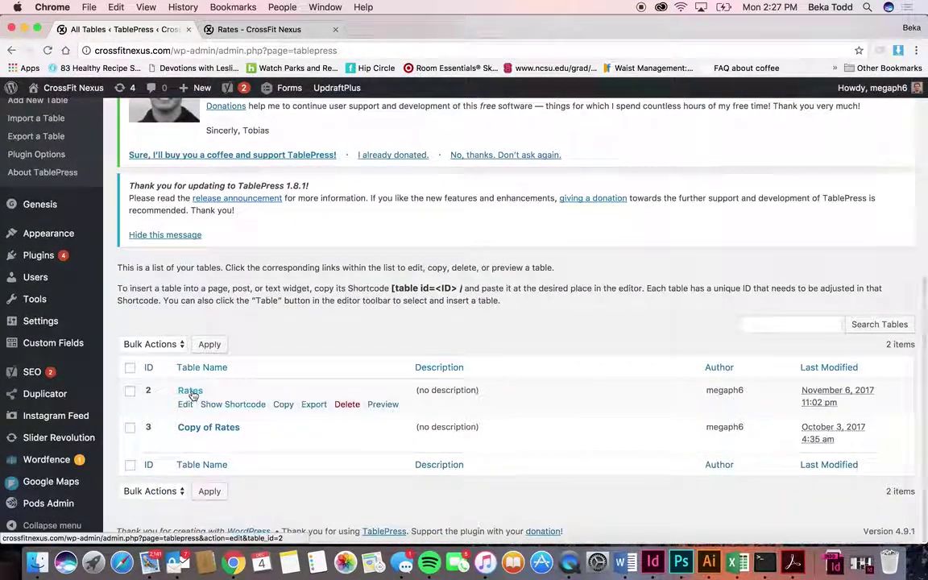
click(191, 392)
scroll(342, 419, down, 5)
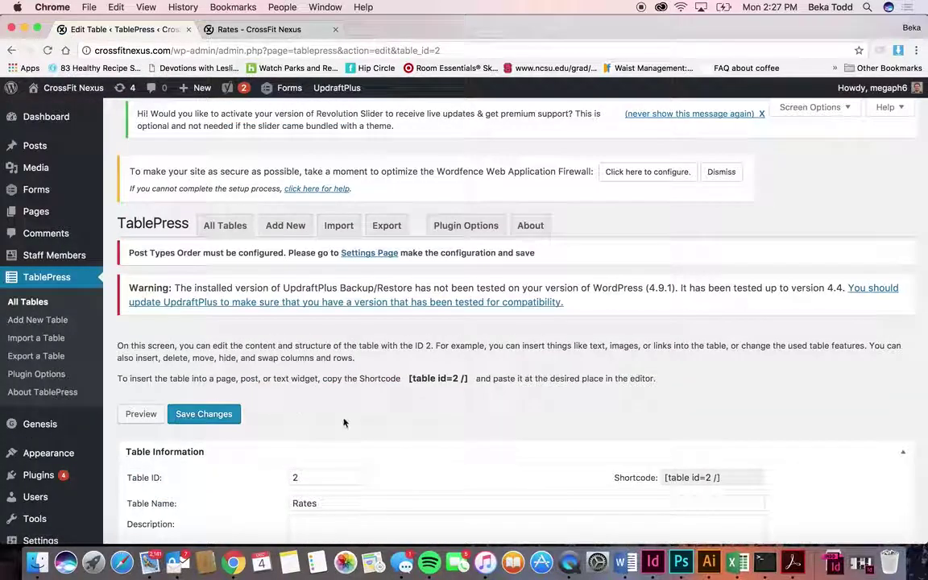
scroll(343, 418, down, 3)
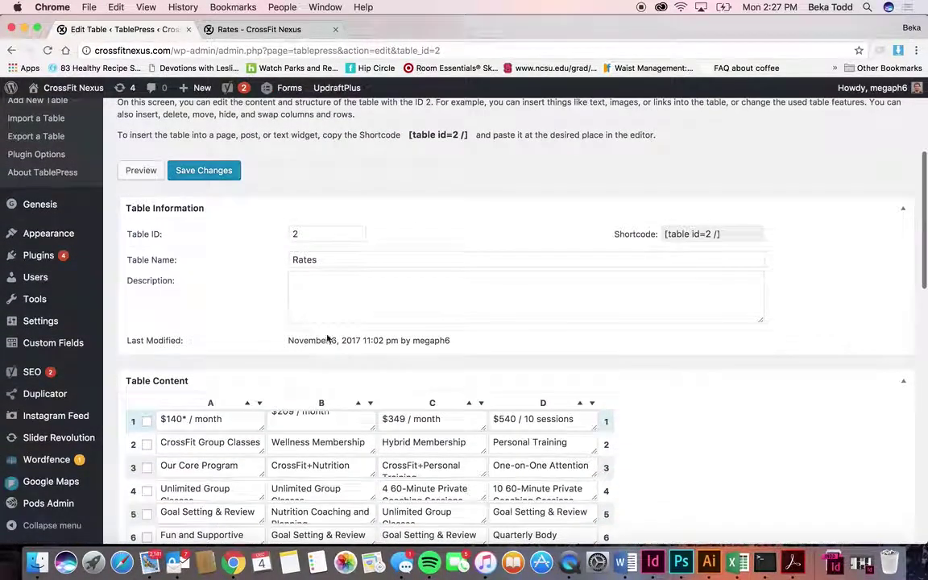
scroll(206, 457, down, 5)
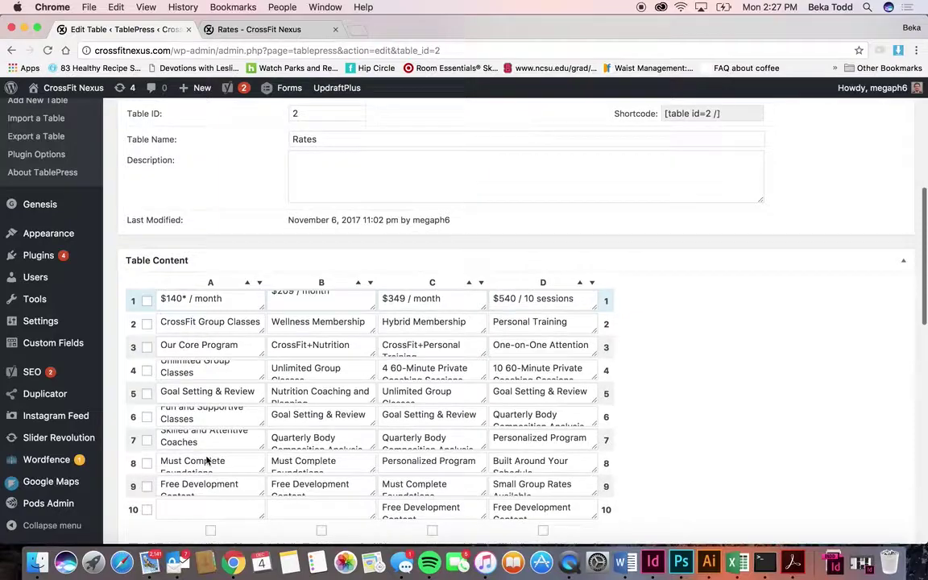
scroll(206, 457, up, 2)
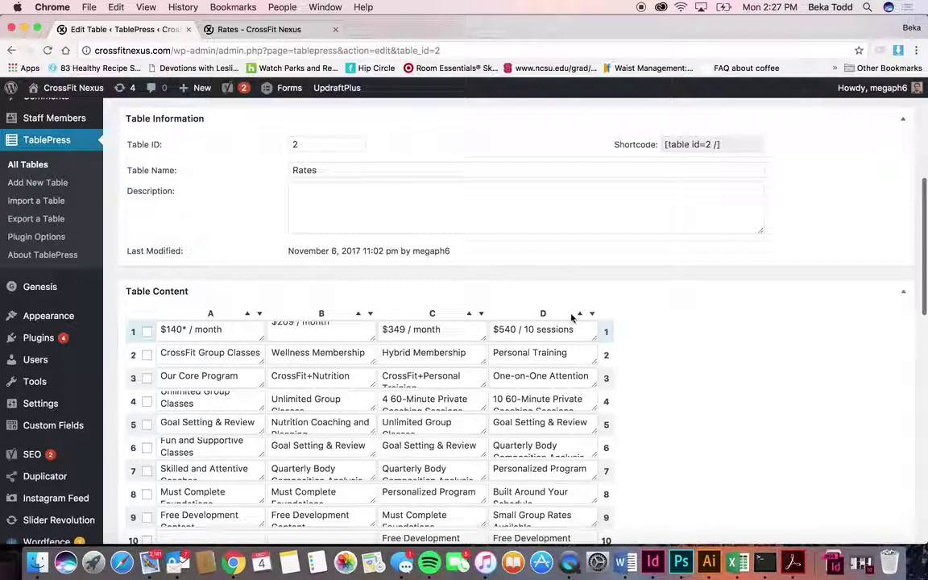
Step: Review the Rates table's option settings and DataTables features down to the save controls, and return to the table content
scroll(249, 298, down, 2)
scroll(186, 437, down, 3)
scroll(192, 443, up, 1)
scroll(192, 445, down, 10)
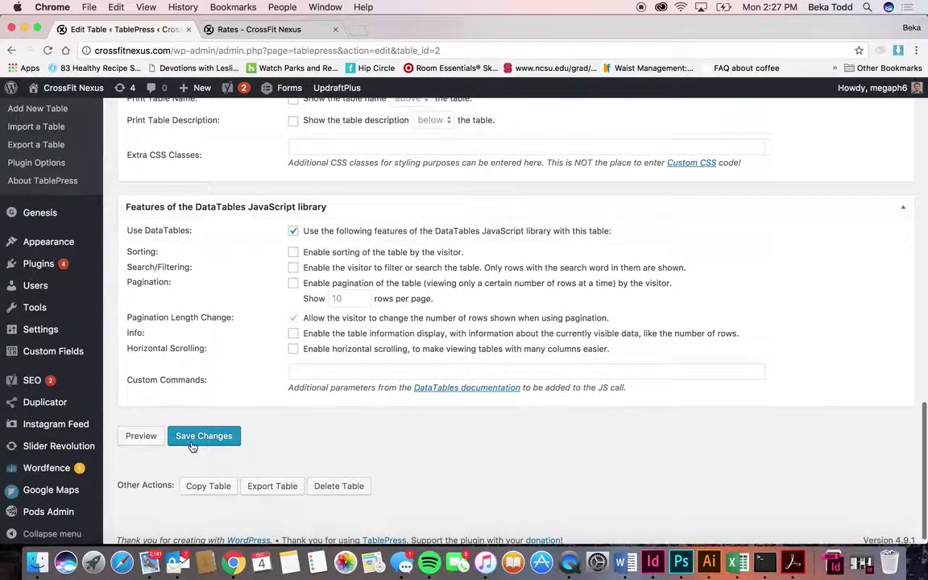
scroll(192, 445, down, 1)
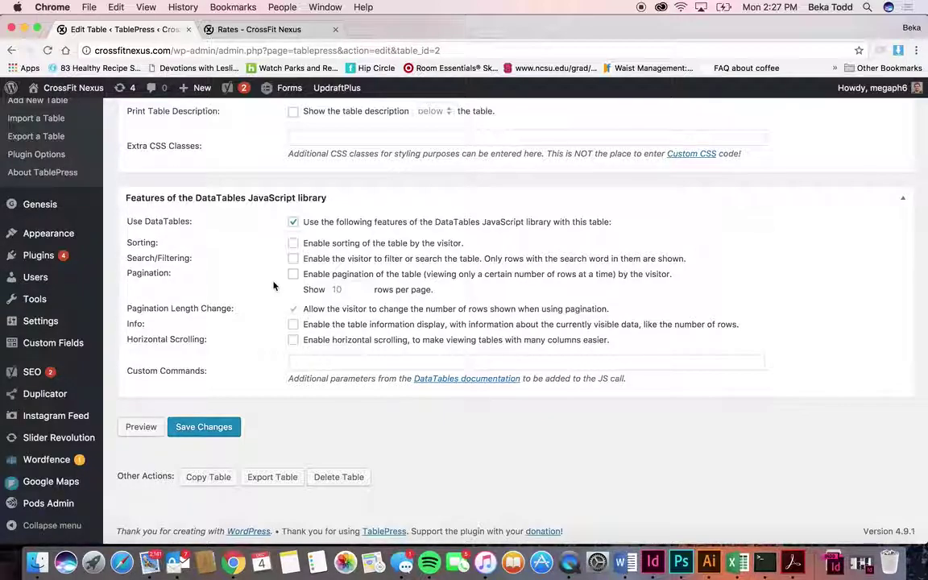
scroll(273, 286, up, 10)
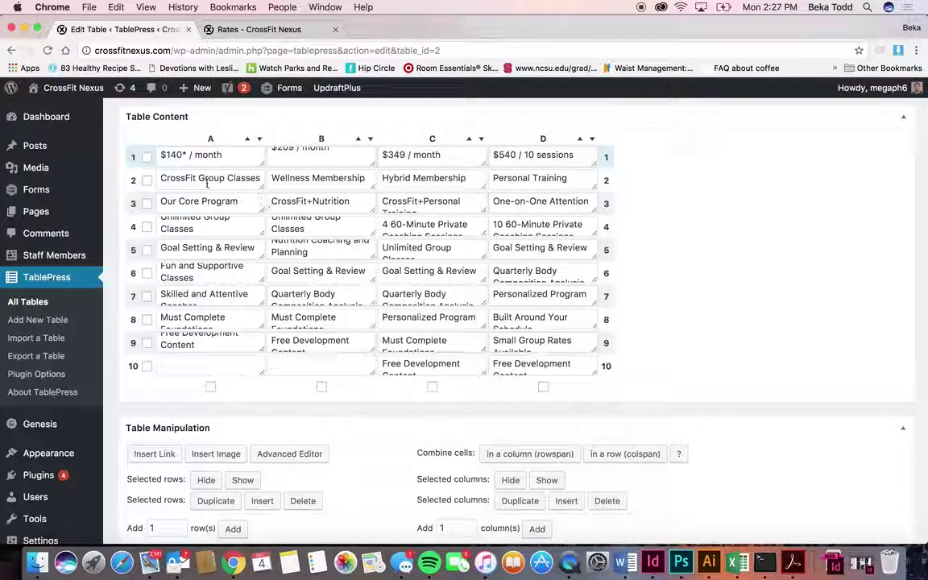
Step: Open the CrossFit Group Classes and Wellness Membership cells in row 2 of the Rates table for editing
click(146, 158)
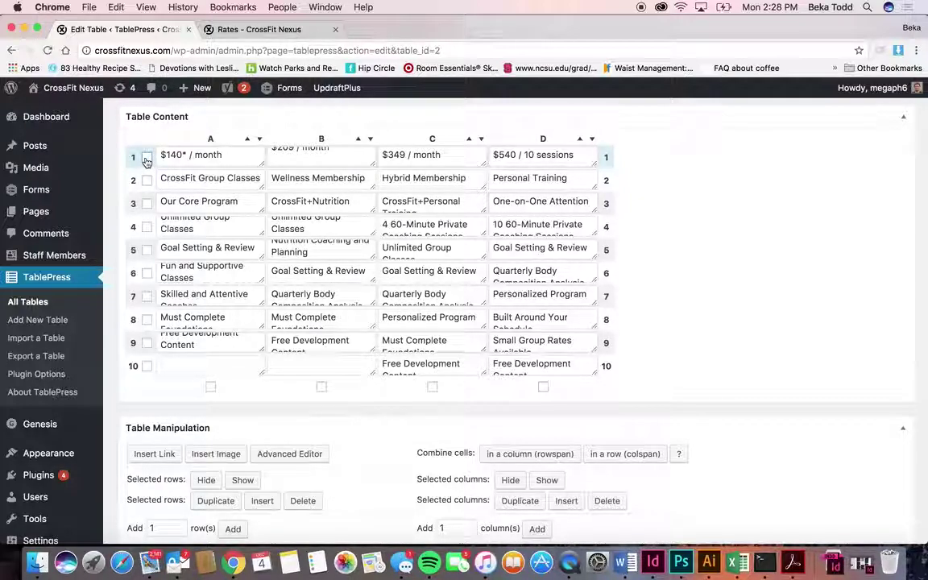
click(199, 180)
click(303, 185)
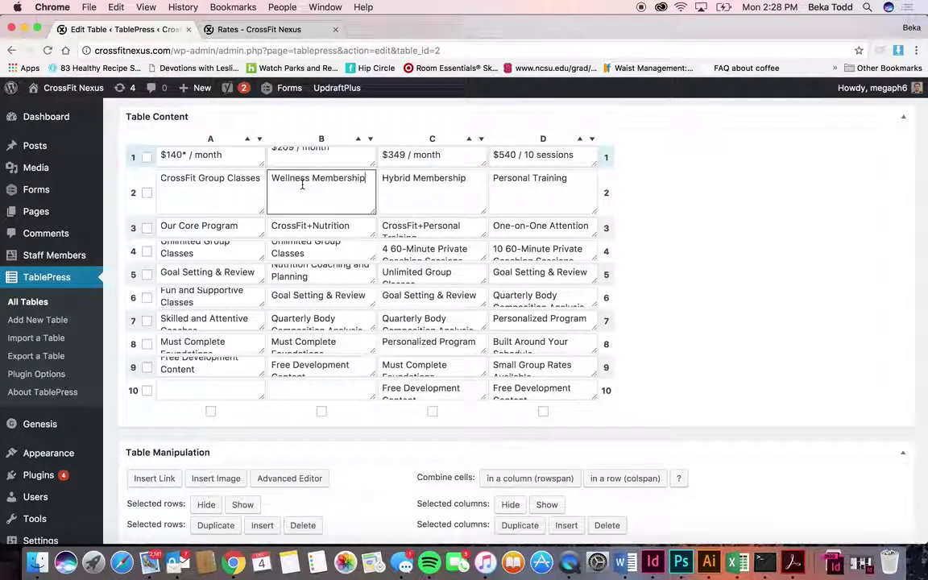
Step: Open the Wellness Membership column's cells in rows 3 to 6 and the "$349 / month" heading cell for editing
click(327, 232)
click(320, 249)
click(319, 269)
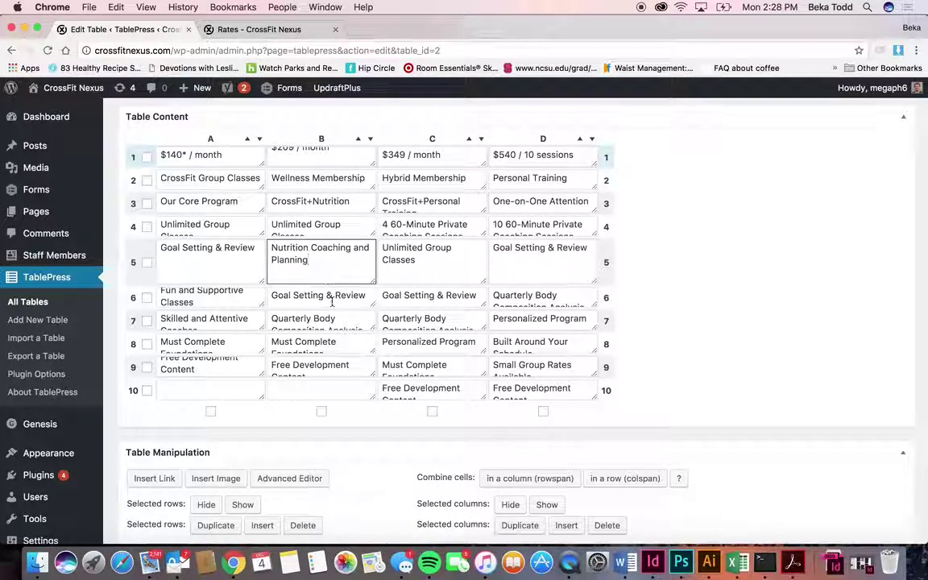
click(333, 301)
click(420, 153)
Step: Select the Rates table's shortcode [table id=2 /] in its table information
scroll(422, 157, up, 3)
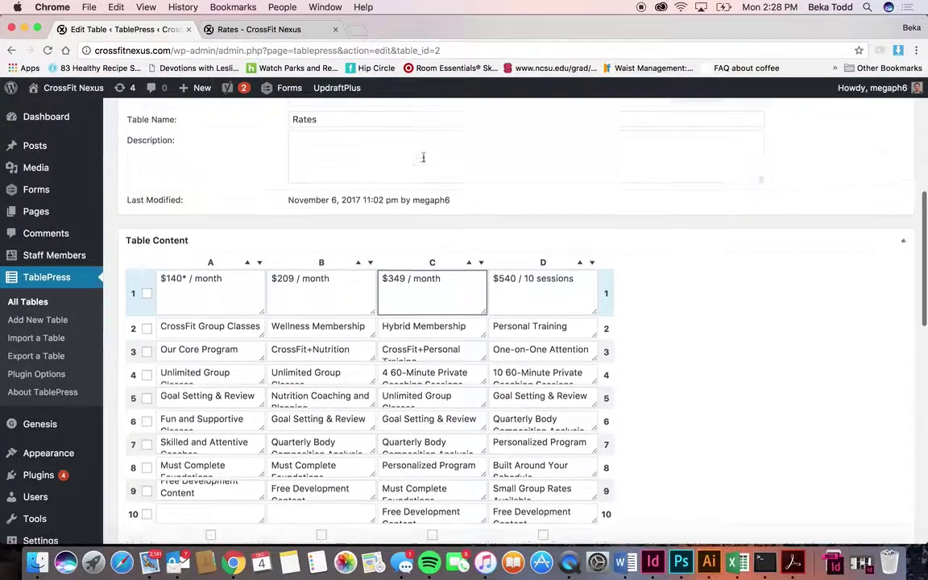
scroll(423, 157, up, 3)
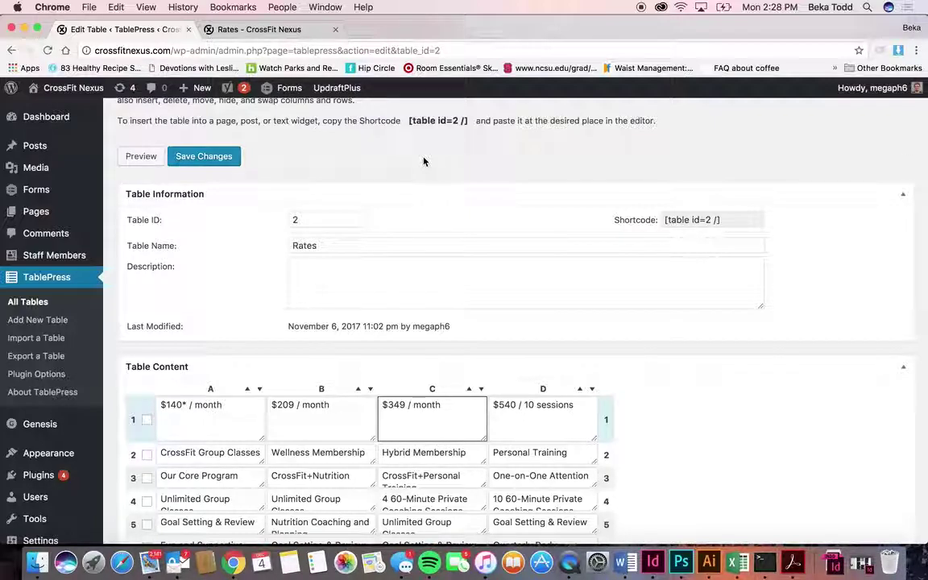
click(729, 219)
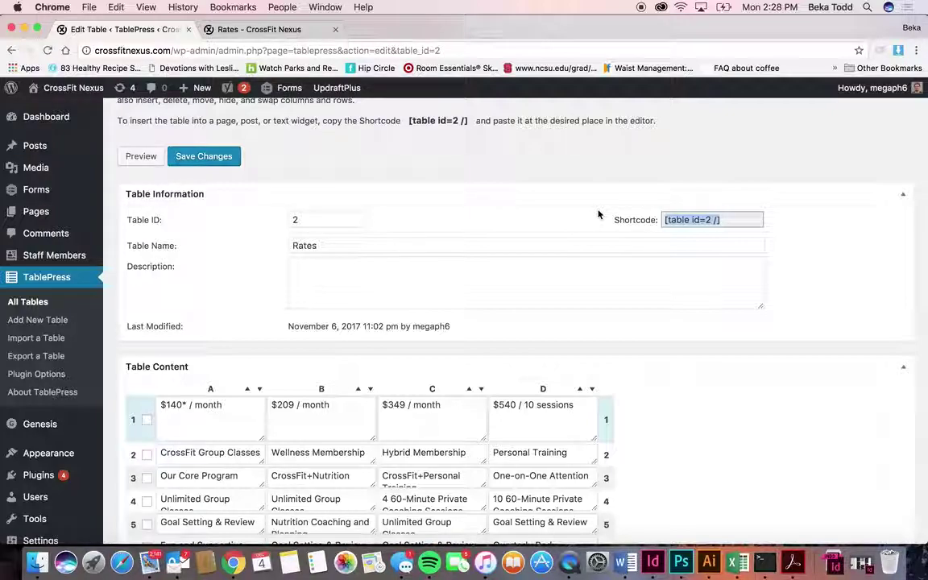
Step: Review the Rates table's manipulation controls for duplicating, inserting, deleting and adding rows and columns, and return to the table content
scroll(514, 329, down, 5)
scroll(514, 327, up, 8)
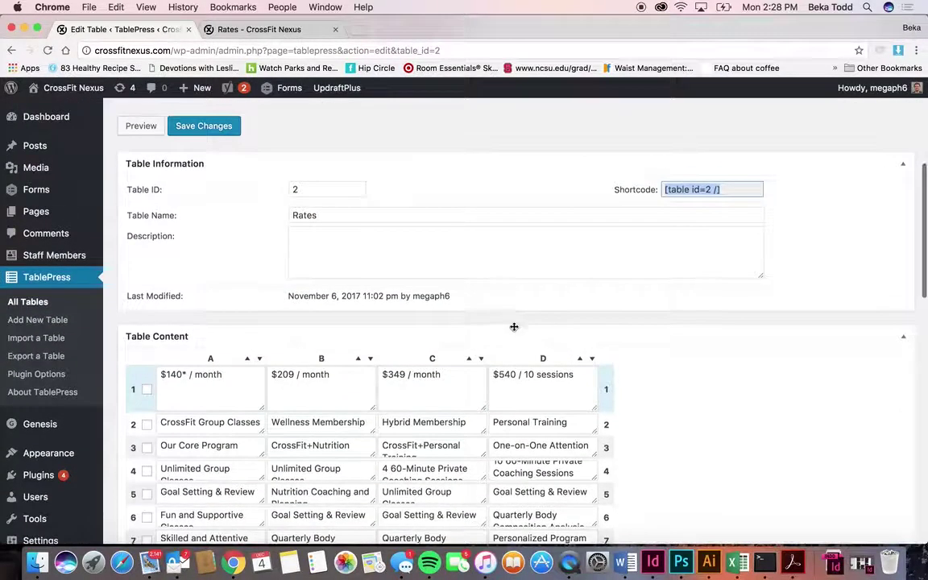
scroll(514, 326, down, 10)
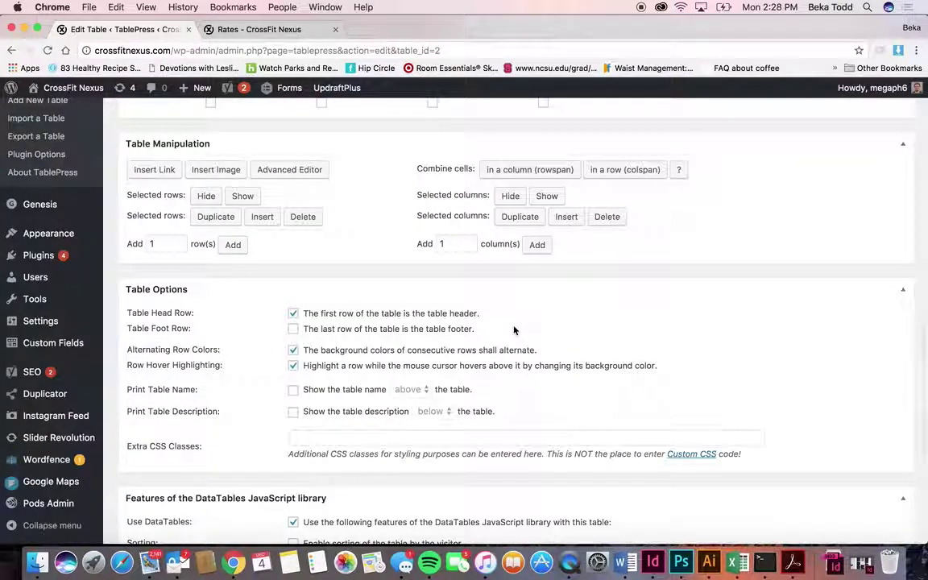
scroll(513, 327, up, 2)
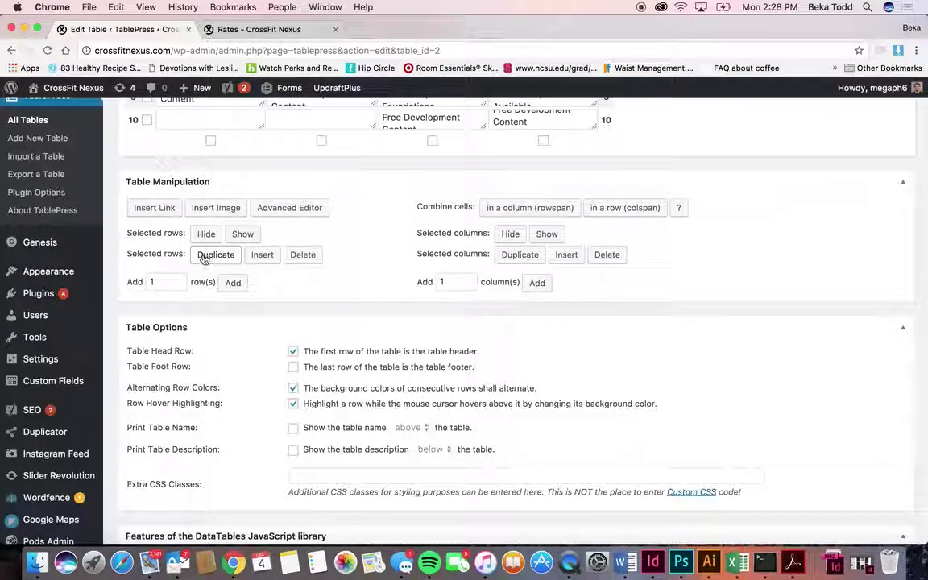
scroll(295, 231, up, 5)
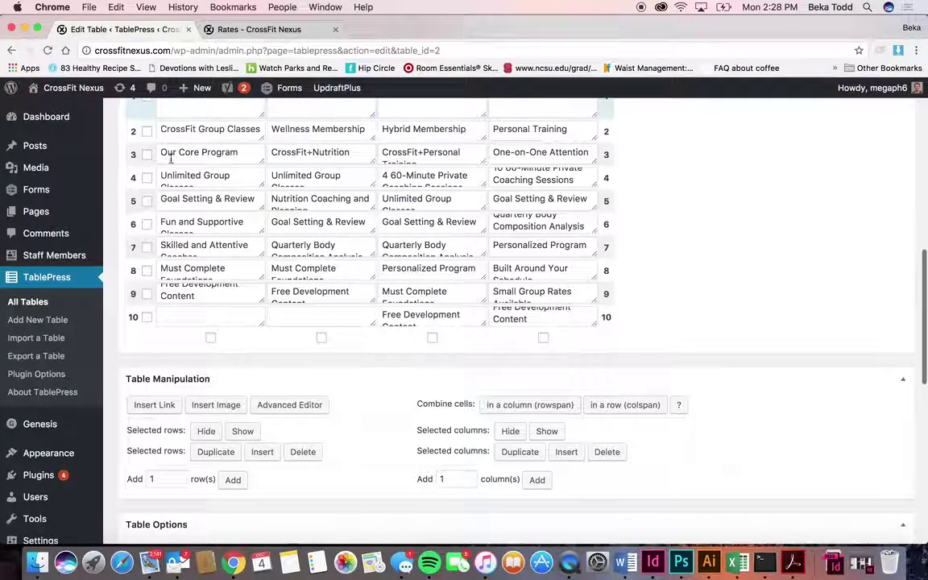
scroll(361, 317, down, 4)
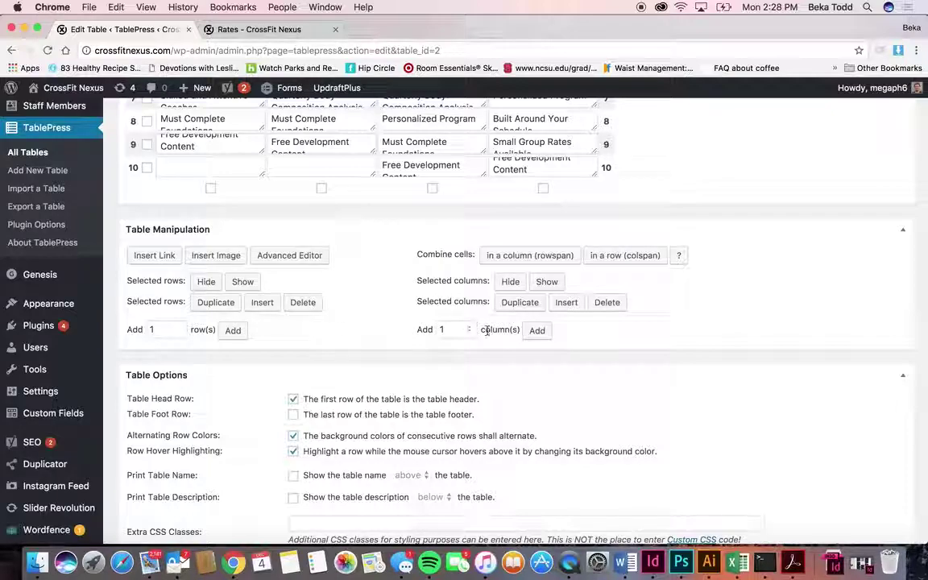
scroll(480, 332, up, 7)
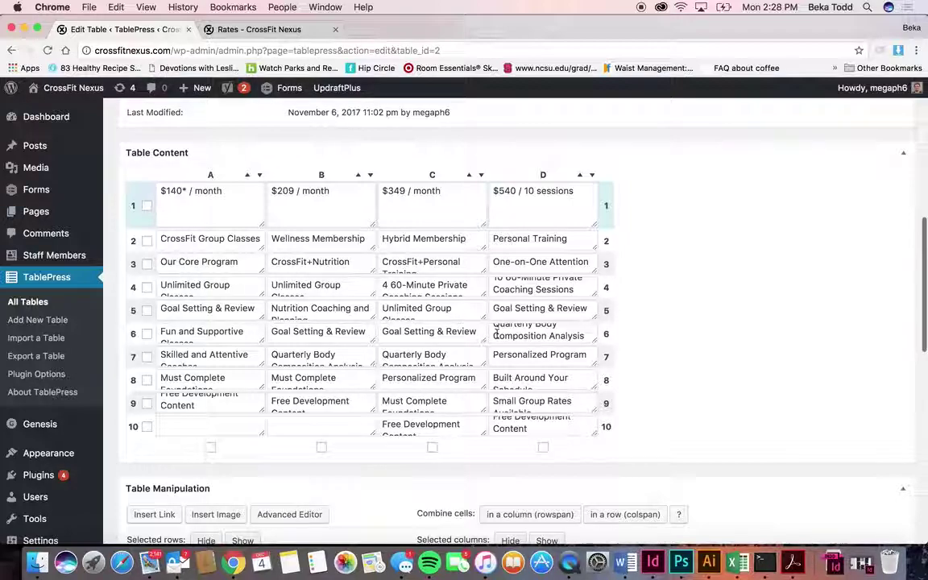
Step: Open the Copy of Rates table from the table list and select its shortcode [table id=3 /]
scroll(145, 220, left, 5)
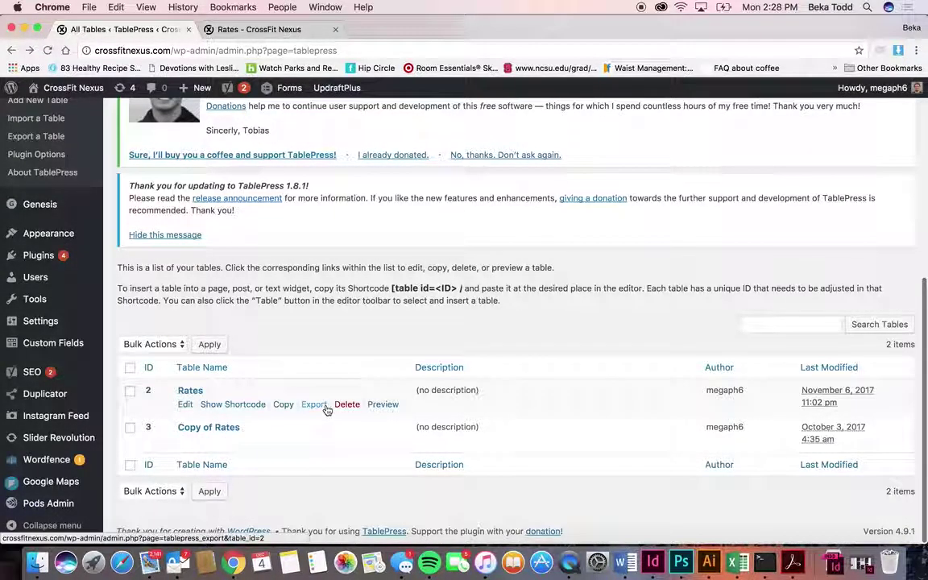
click(214, 432)
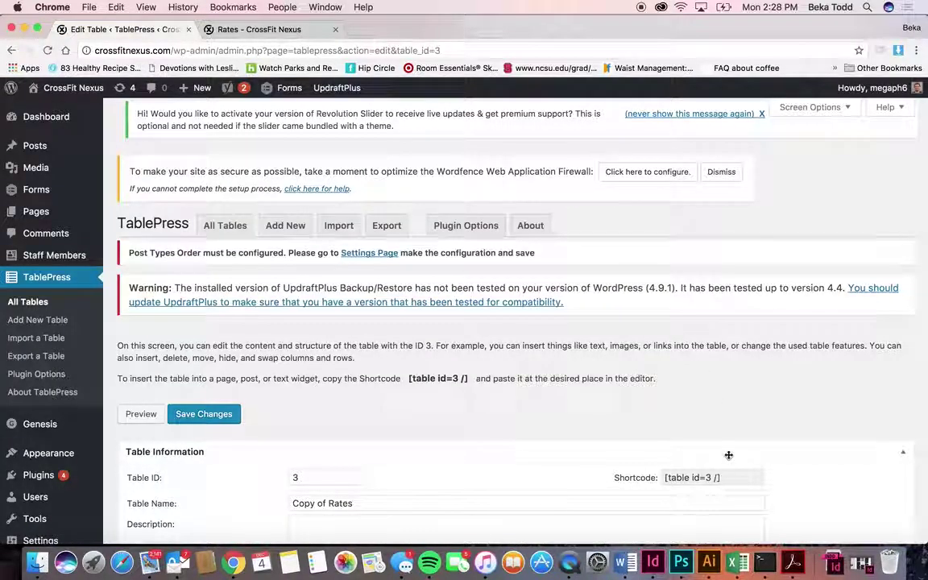
drag(721, 478, 646, 481)
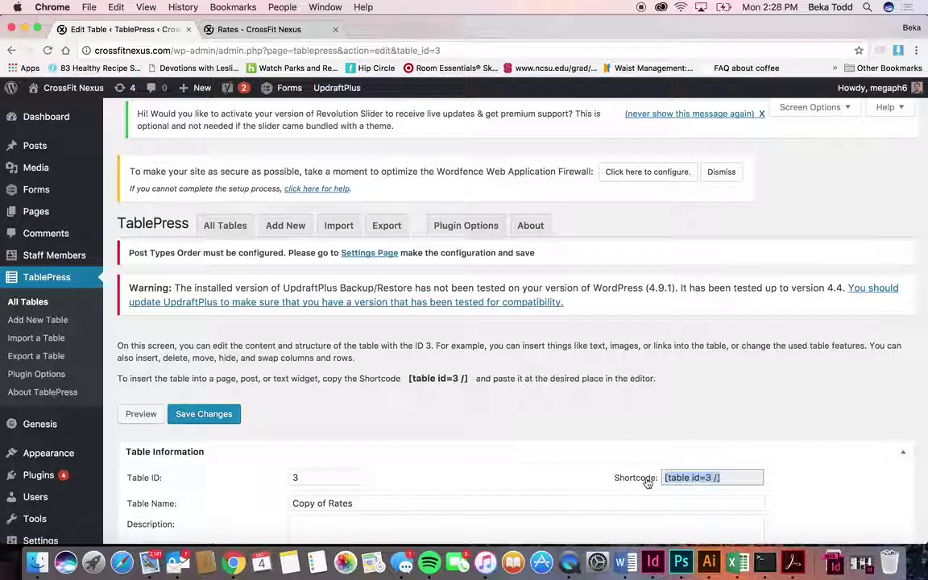
Step: Review both pricing tables and the Foundations section on the live Rates page, and return to the page's start
click(299, 31)
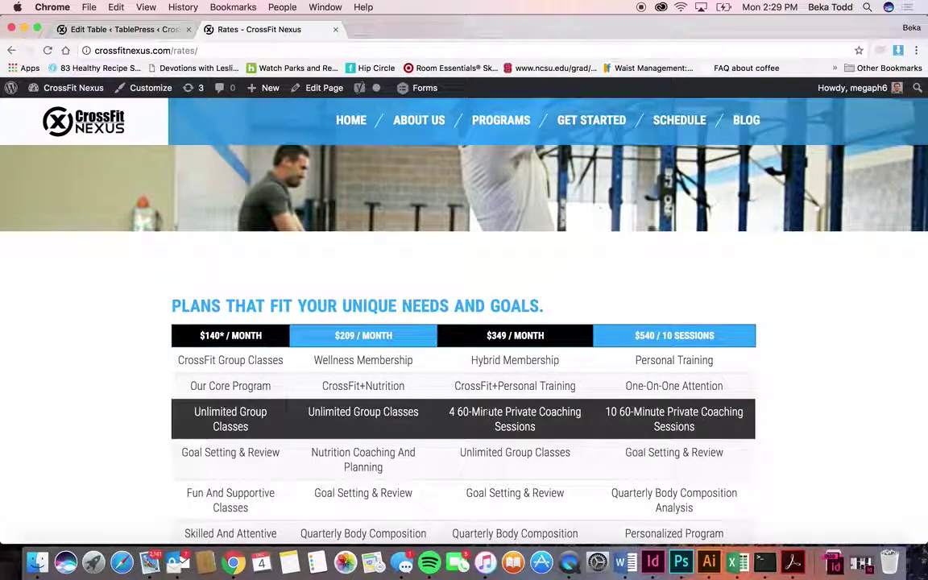
scroll(488, 413, down, 3)
scroll(502, 448, down, 4)
scroll(505, 457, down, 5)
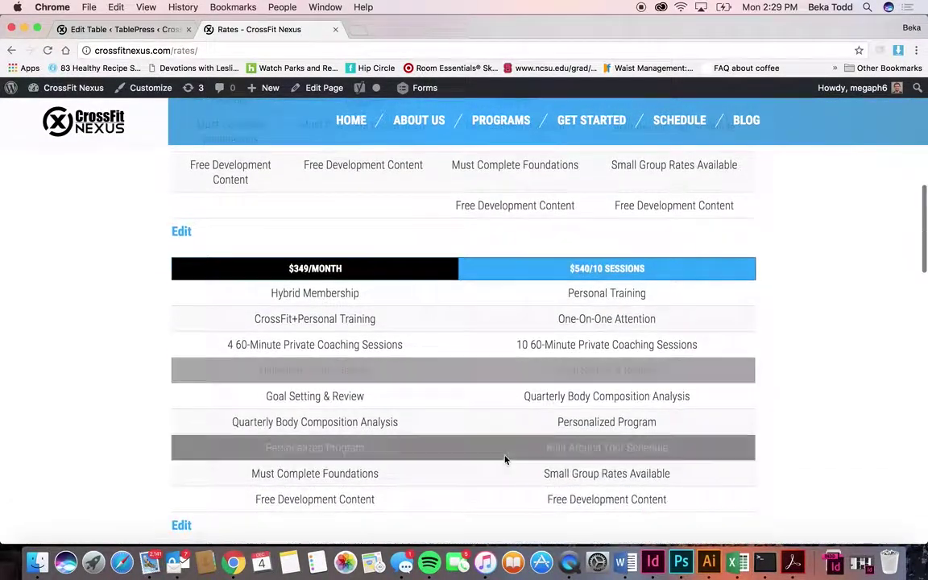
scroll(505, 460, down, 5)
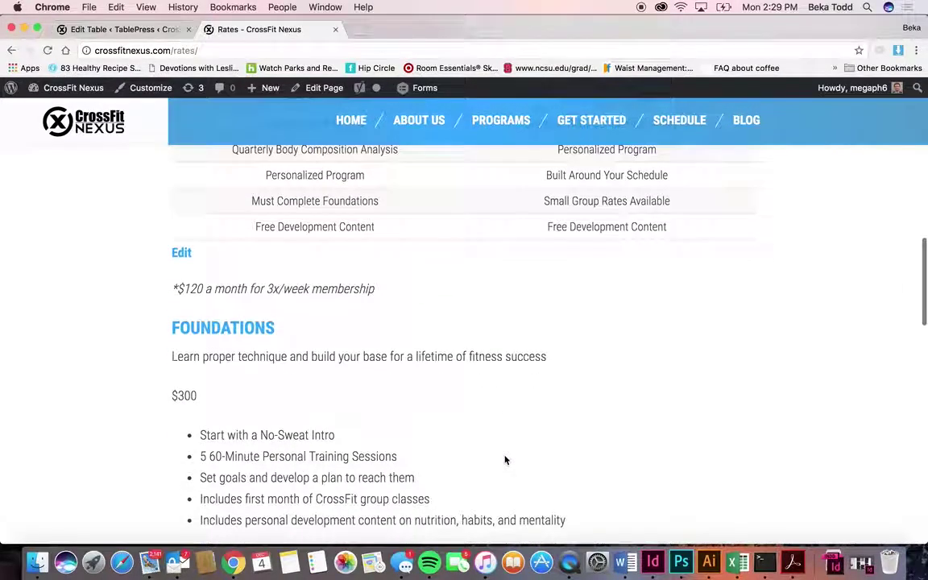
scroll(505, 460, down, 4)
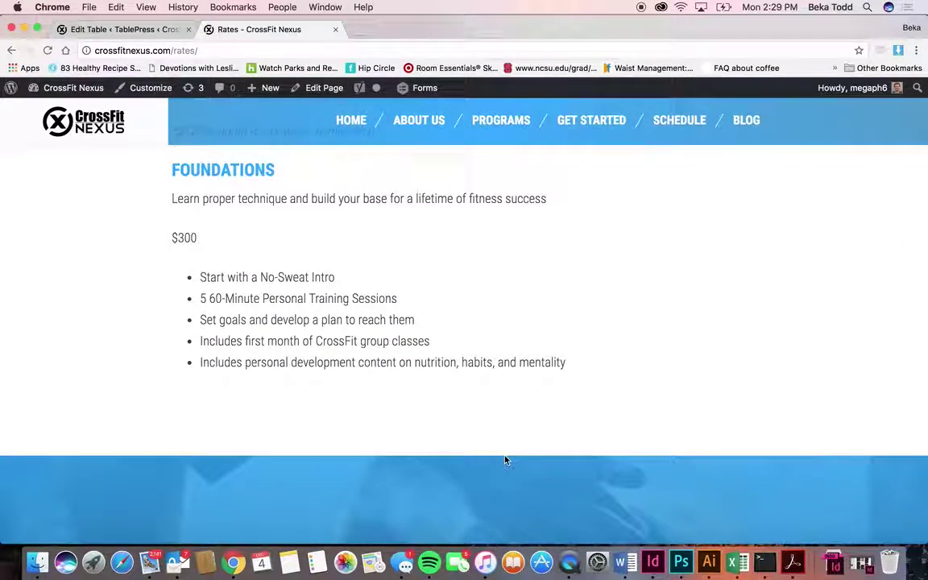
scroll(505, 459, up, 15)
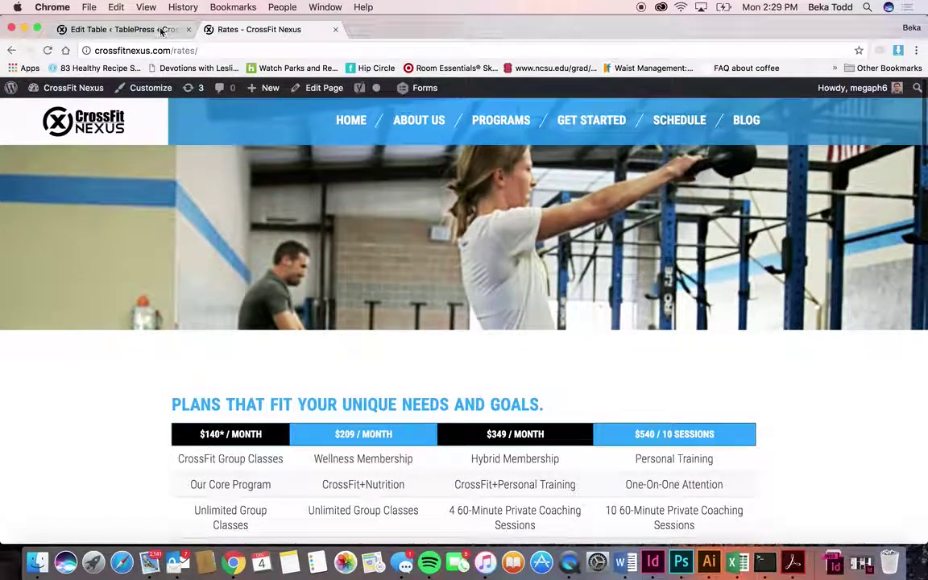
Step: Return to the Copy of Rates table in the admin and examine its table information and its preview and save controls
click(145, 29)
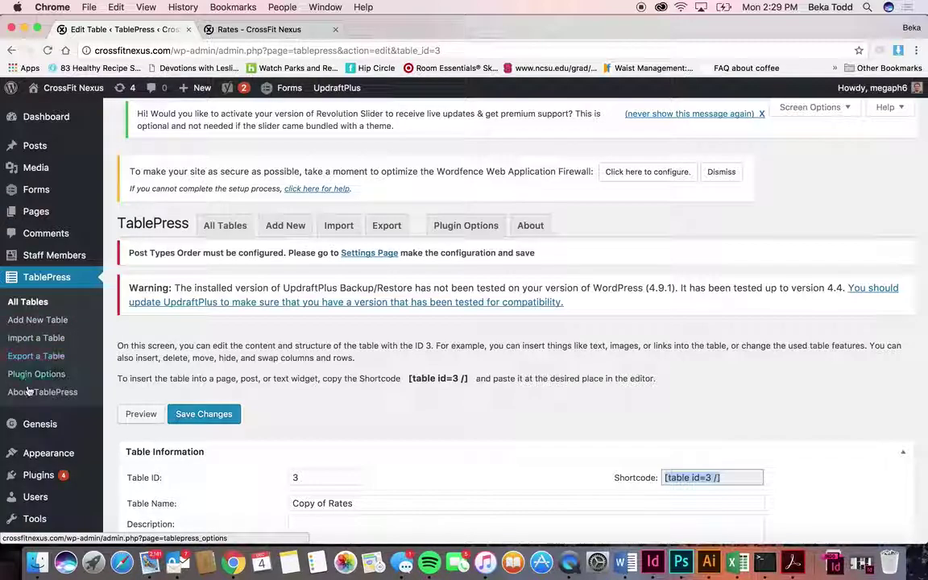
scroll(375, 439, down, 5)
scroll(374, 439, up, 5)
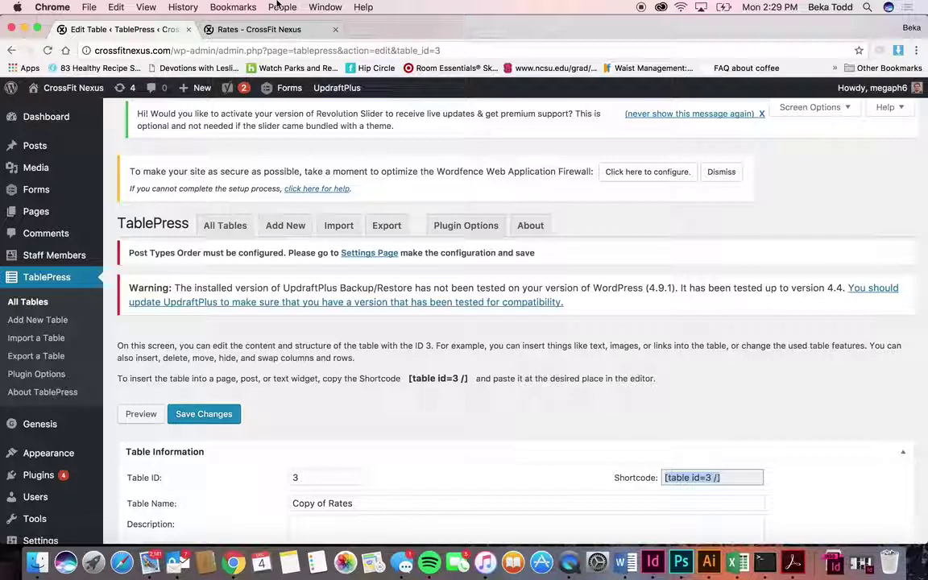
scroll(379, 342, down, 1)
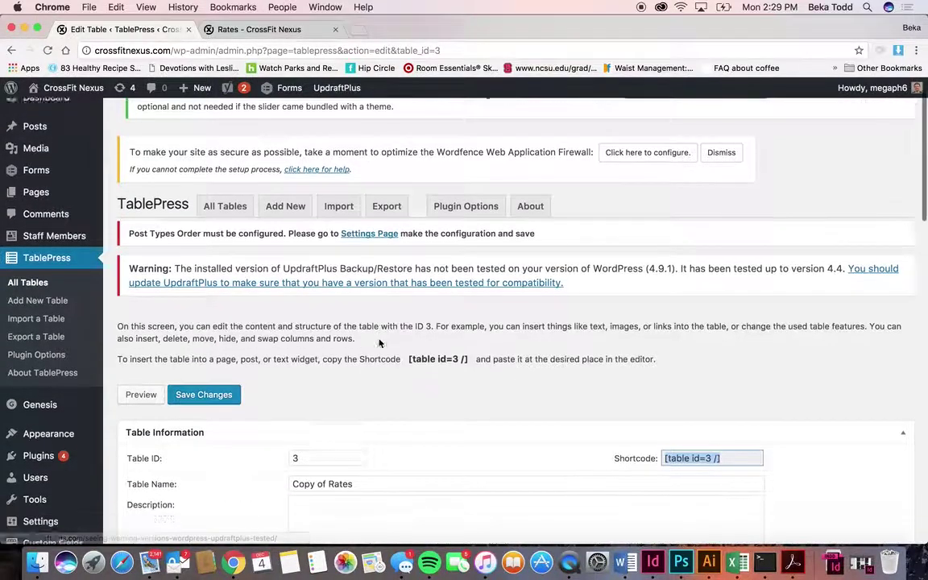
scroll(380, 343, down, 5)
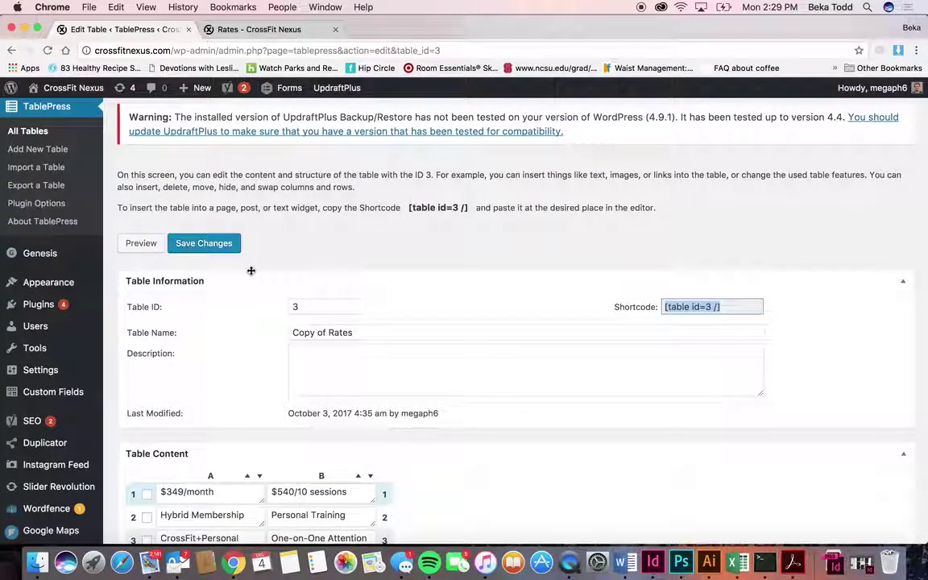
click(218, 243)
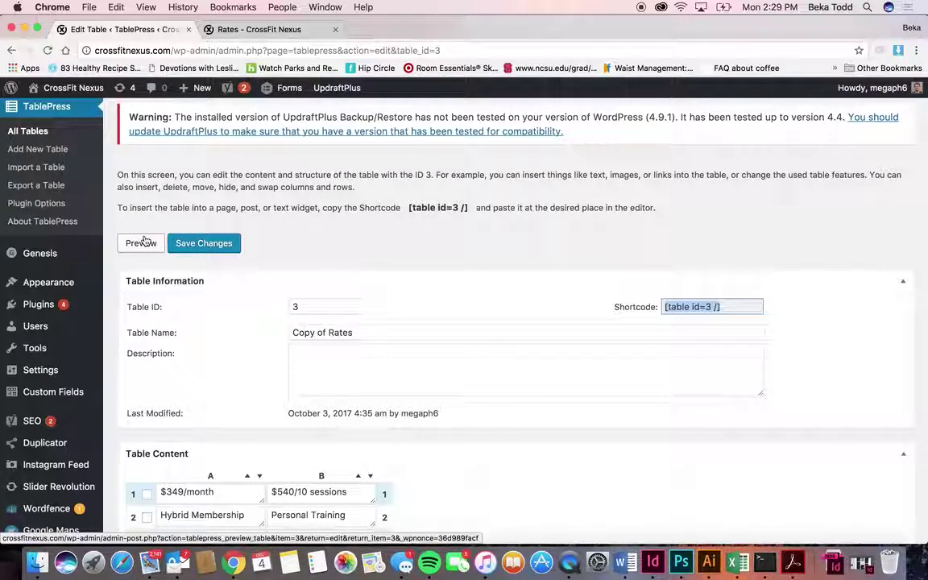
Step: Open the Widgets page of the site's appearance settings and bring the available widgets and widget areas into view
mouse_move(44, 255)
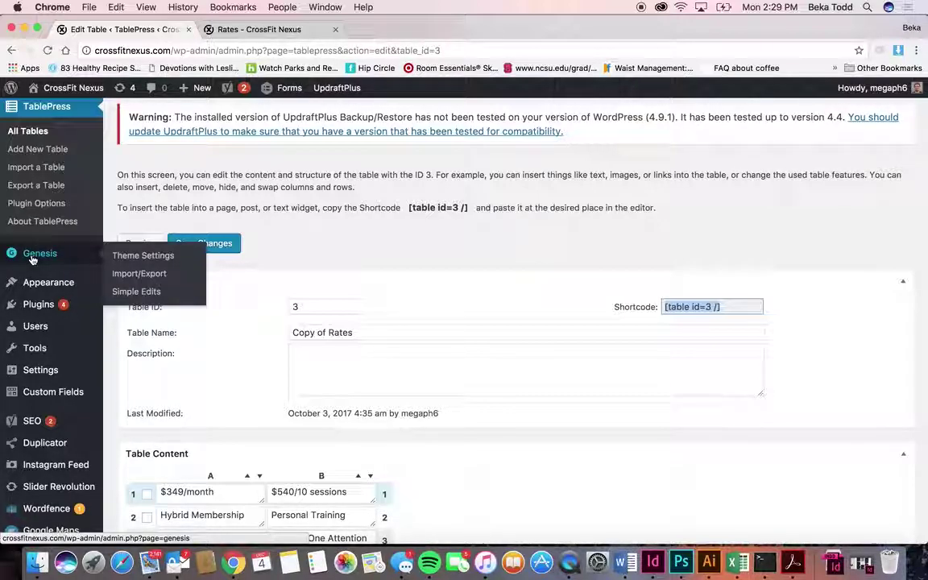
mouse_move(37, 283)
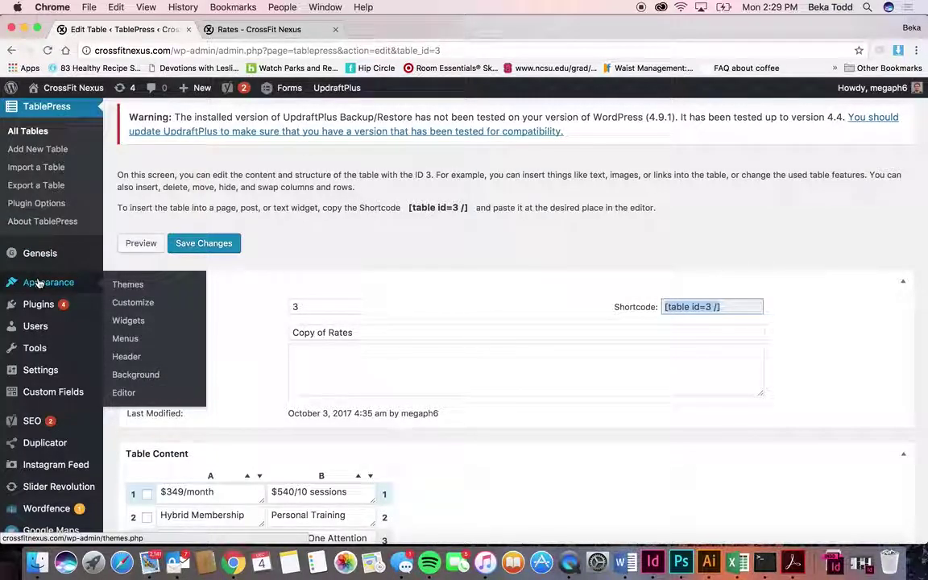
click(142, 320)
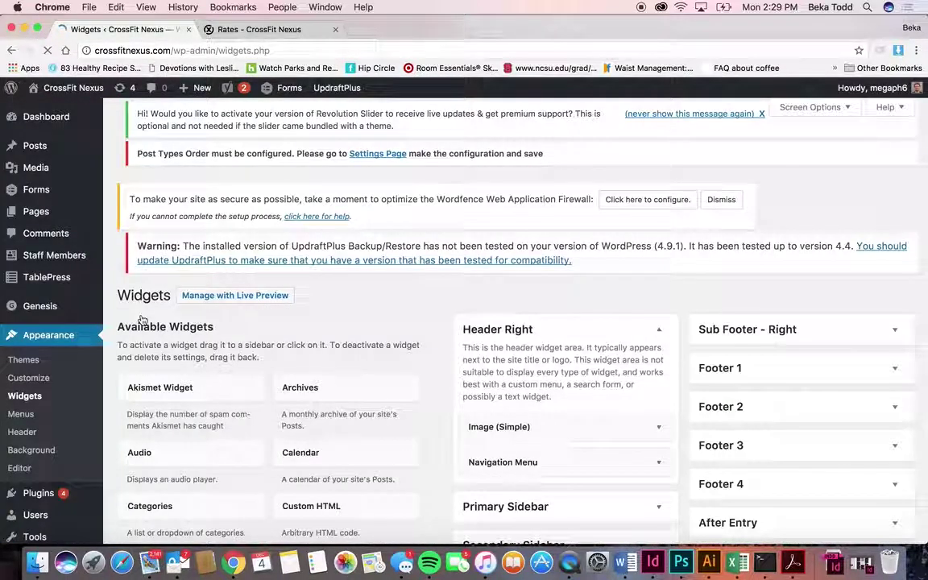
scroll(437, 396, down, 2)
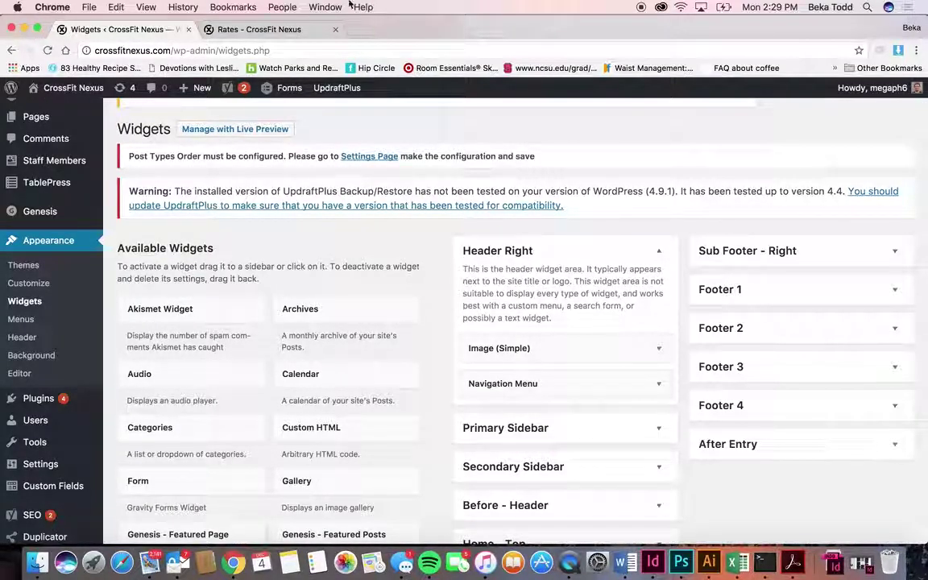
Step: Review the live Rates page from the header navigation through the call-to-action section to the contact details and footer
click(288, 26)
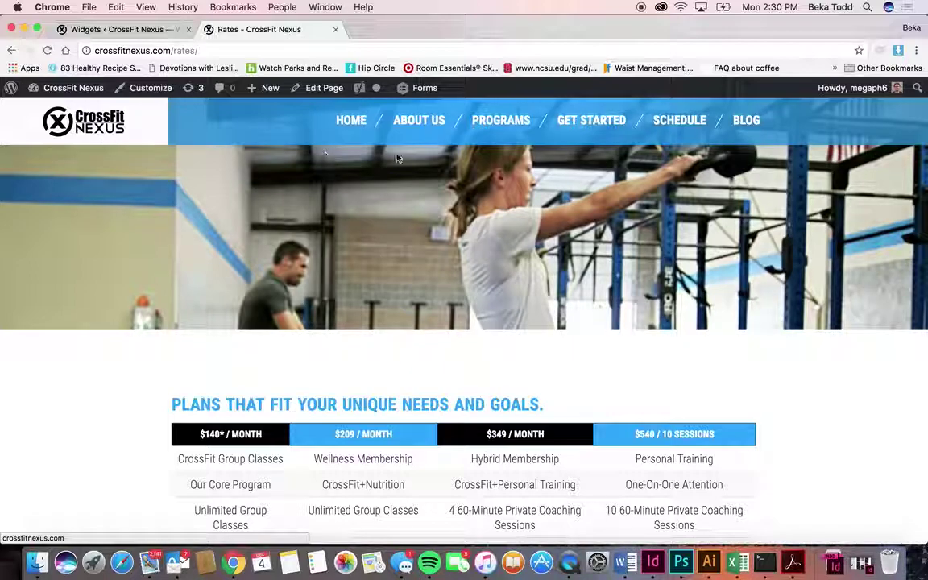
scroll(652, 196, up, 2)
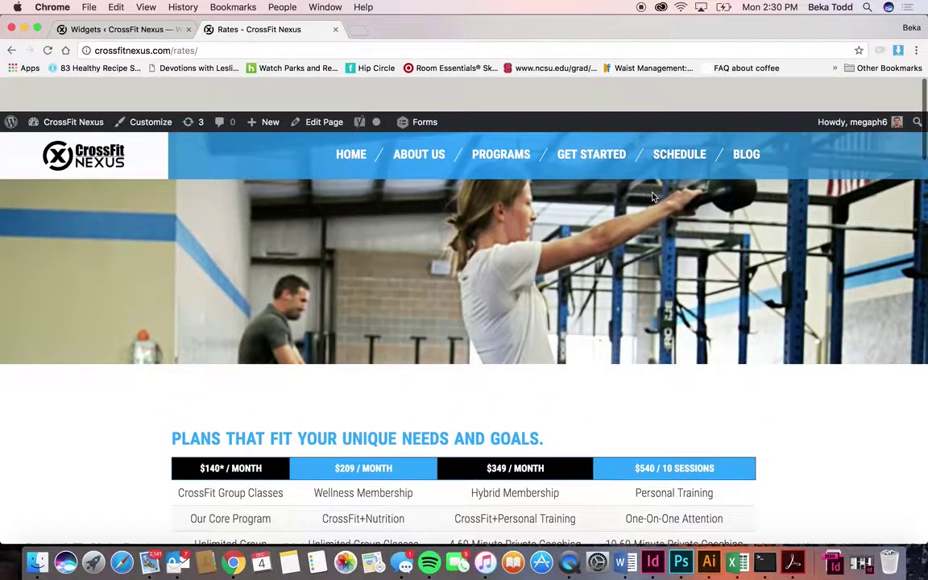
scroll(652, 196, down, 20)
scroll(652, 193, up, 10)
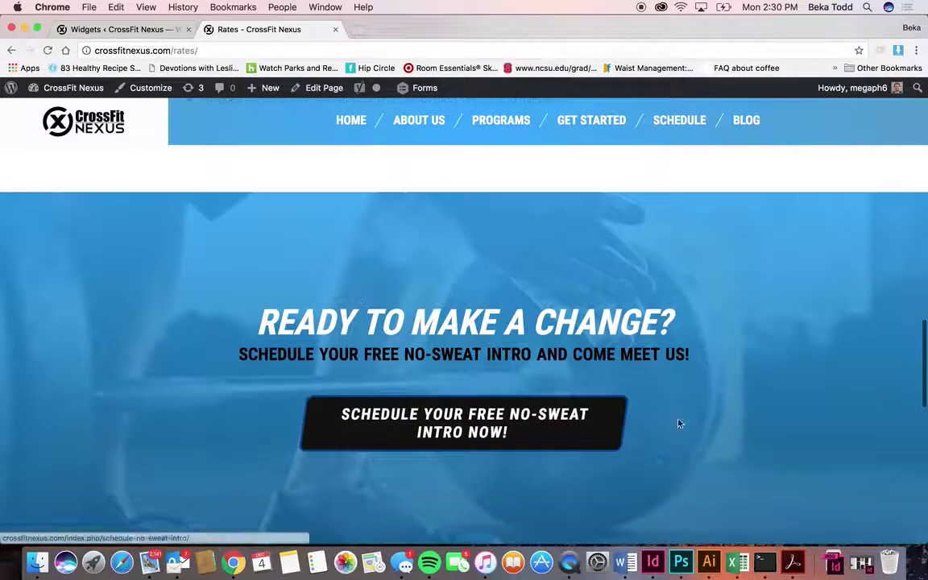
scroll(702, 322, down, 10)
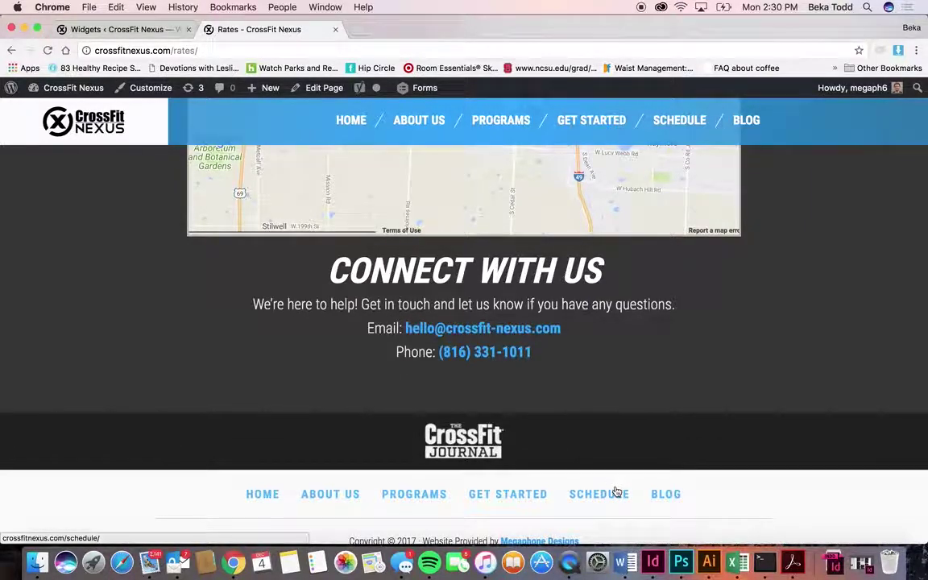
Step: Return to the Widgets page, expand the Image (Simple) widget in the Header Right area and select its link address
click(130, 30)
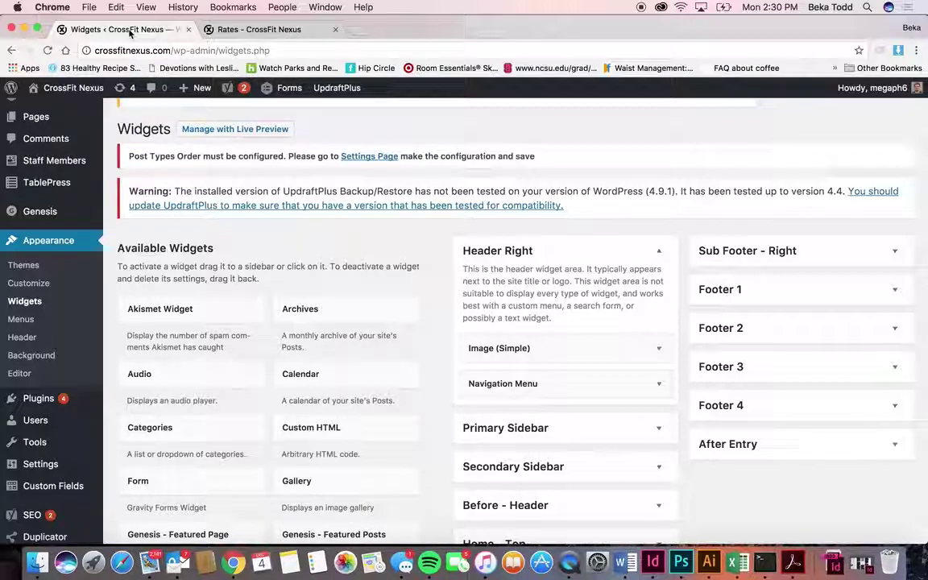
click(658, 347)
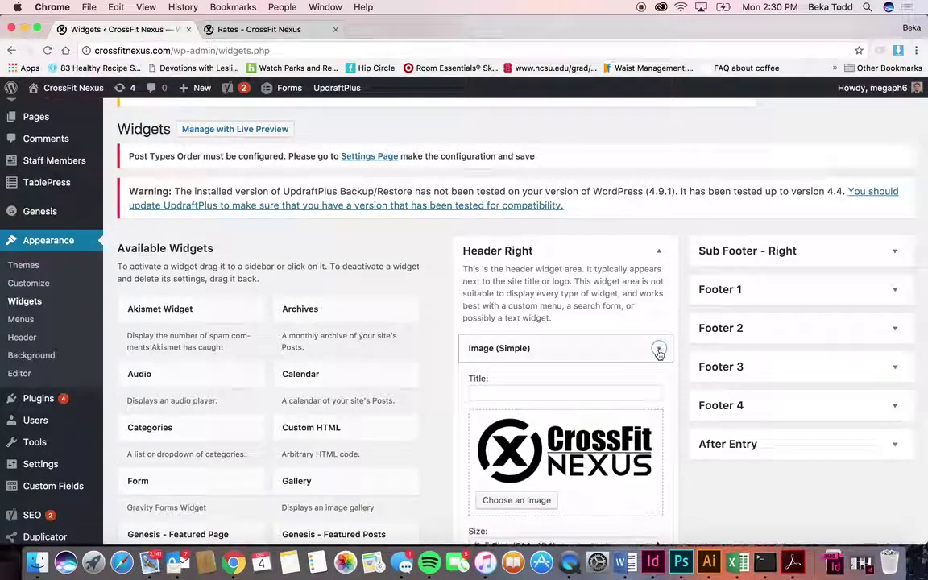
scroll(602, 469, down, 3)
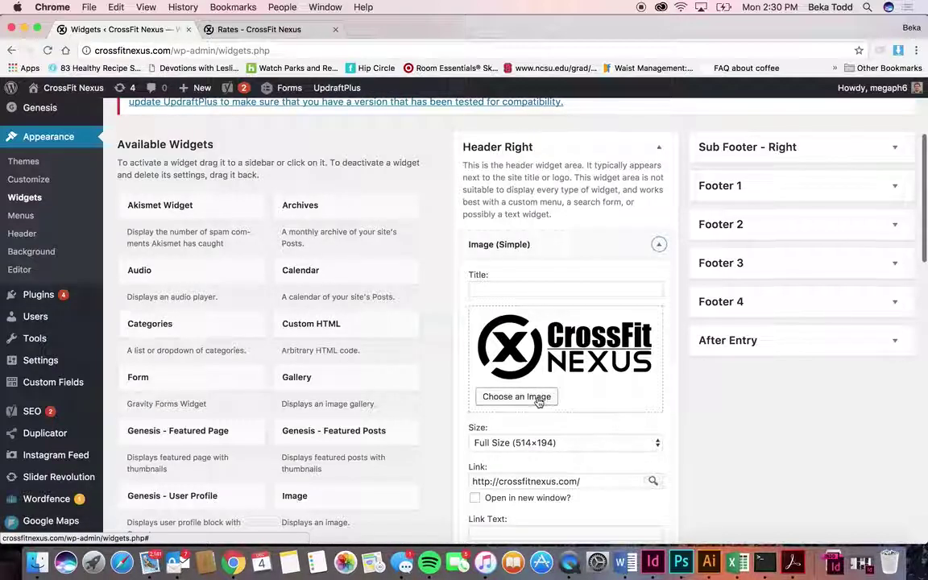
triple_click(506, 481)
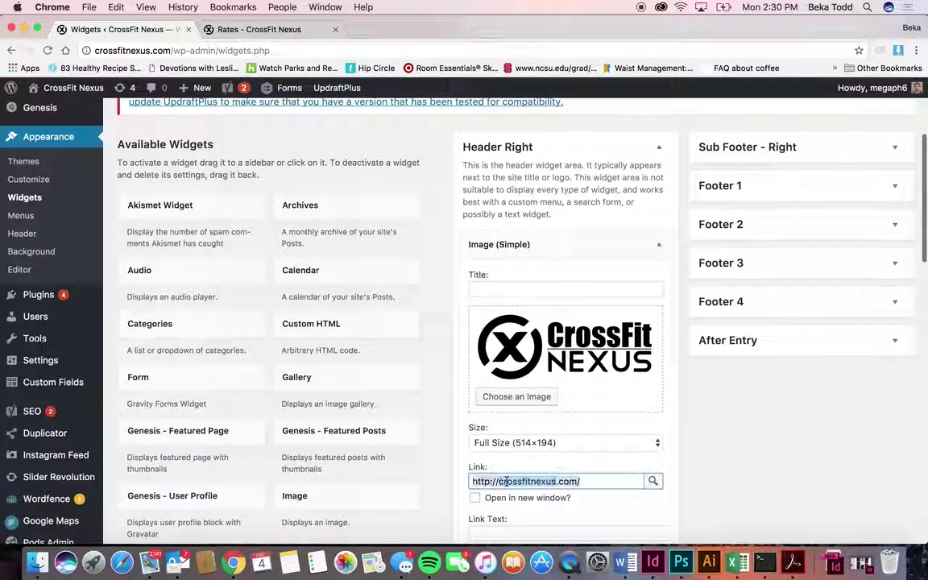
Step: Collapse the Image (Simple) widget and examine the menu choices in the Header Right area's Navigation Menu widget
click(659, 244)
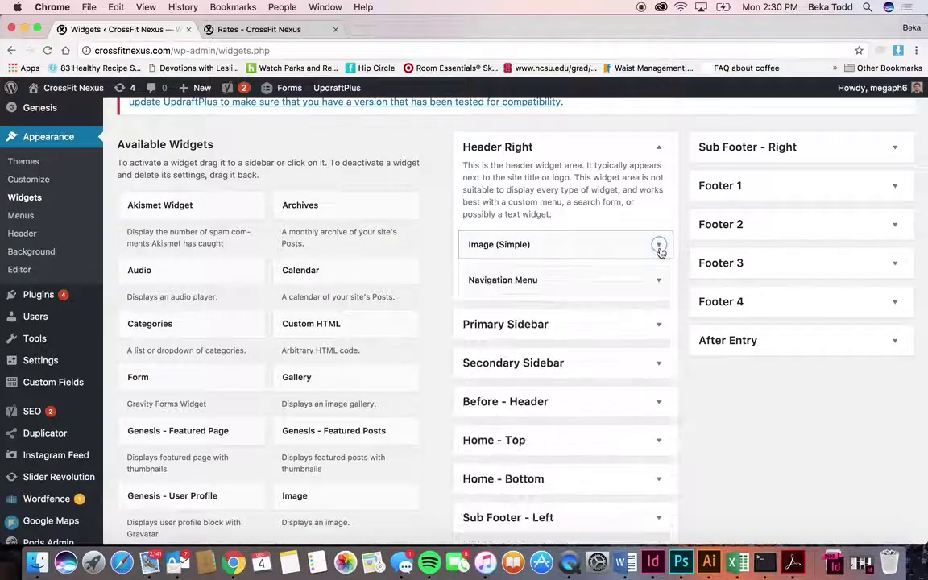
click(659, 281)
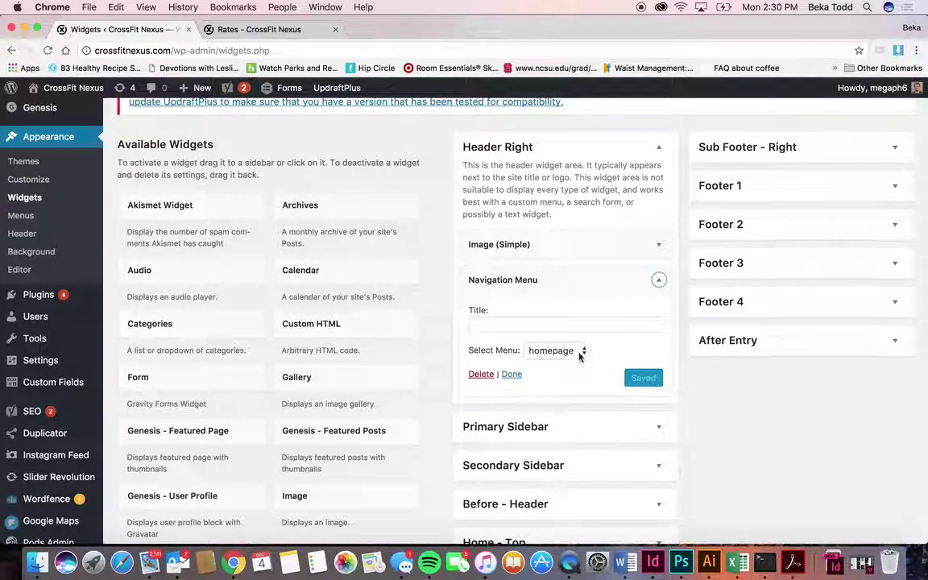
click(580, 353)
click(602, 359)
click(659, 280)
Step: Check the contents of the Primary Sidebar, Before - Header, Home - Top and Home - Bottom widget areas
click(648, 324)
click(648, 325)
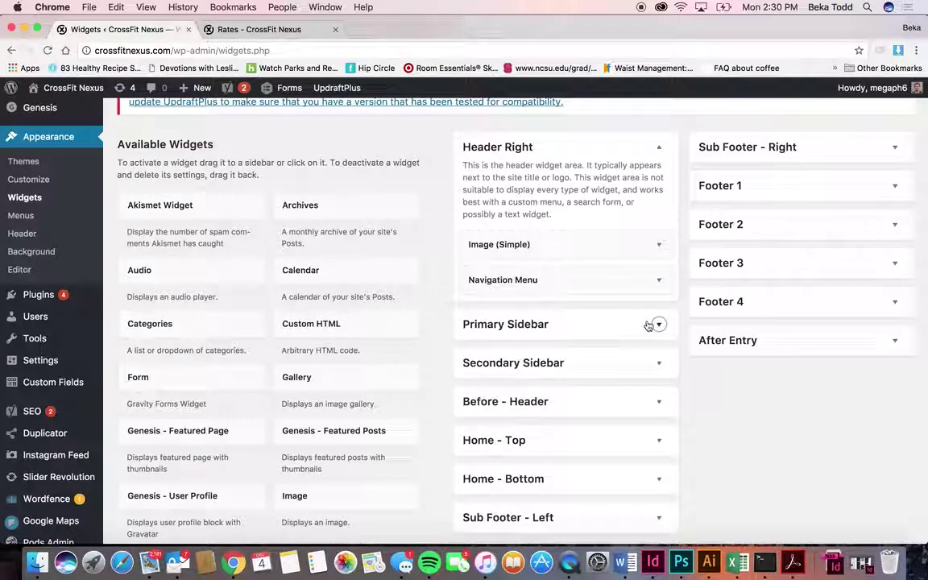
click(648, 404)
click(646, 410)
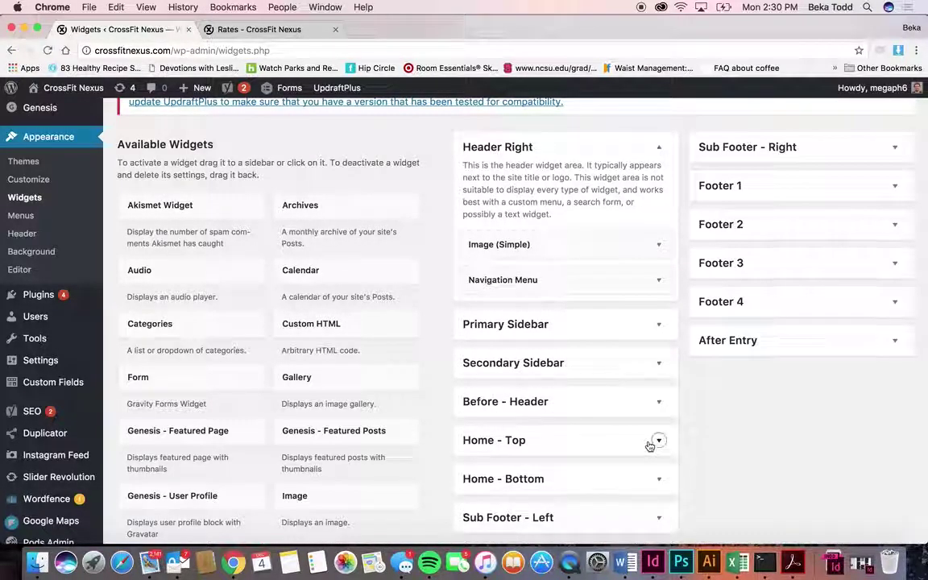
click(654, 439)
scroll(650, 446, down, 1)
scroll(650, 446, down, 3)
click(658, 408)
click(657, 408)
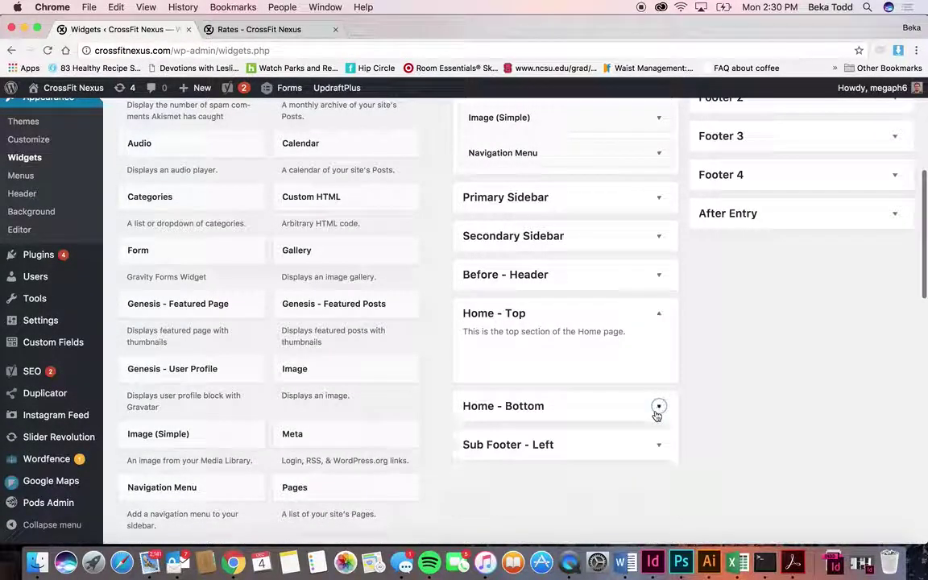
Step: Expand the Footer 1 area and examine the title, content and save controls of its "Ready to make a change?" widget
scroll(704, 330, up, 6)
click(757, 274)
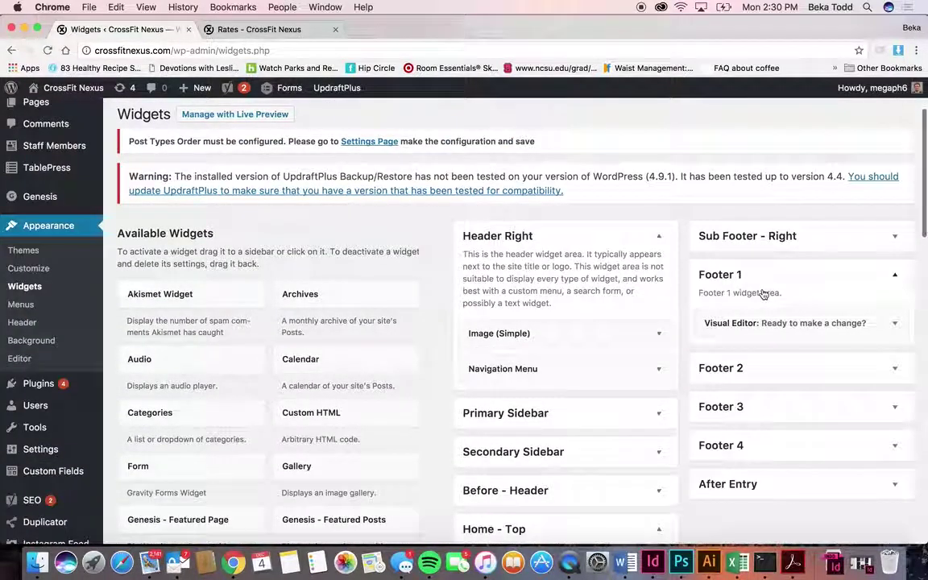
click(895, 323)
click(846, 396)
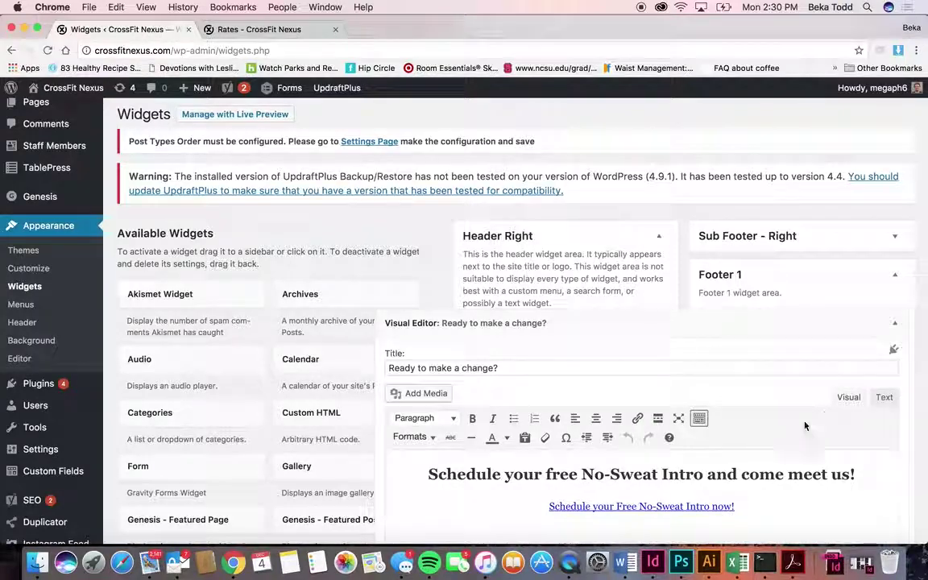
scroll(754, 445, down, 6)
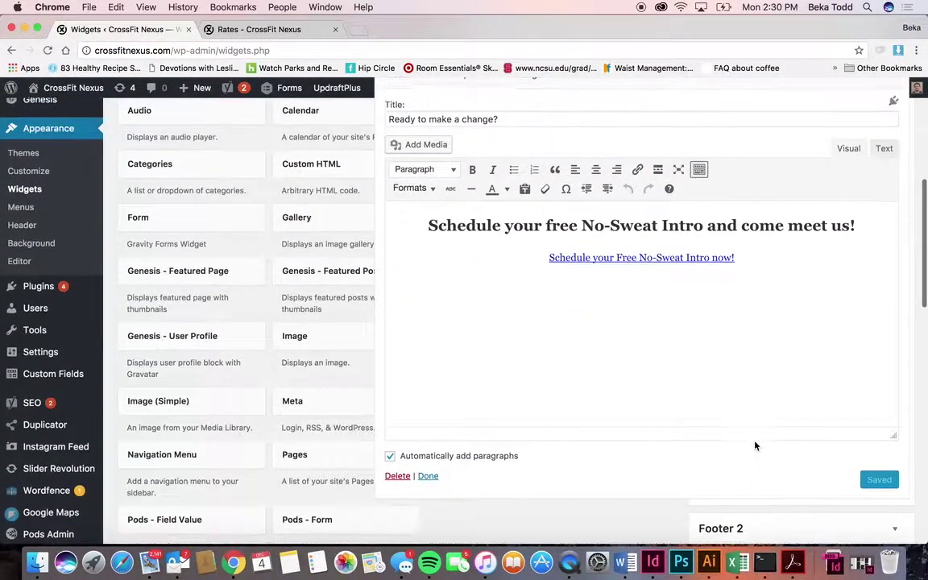
scroll(754, 445, up, 2)
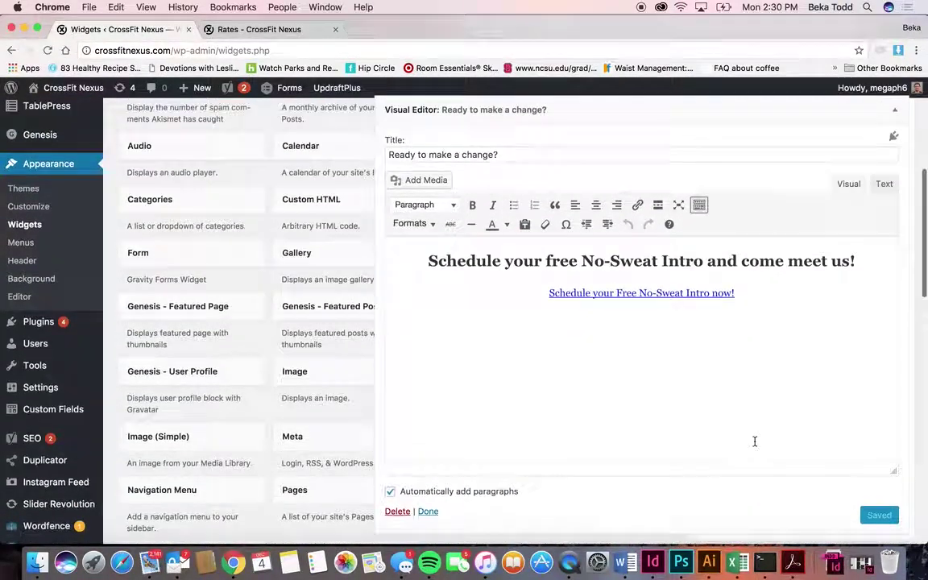
click(894, 113)
scroll(893, 122, up, 2)
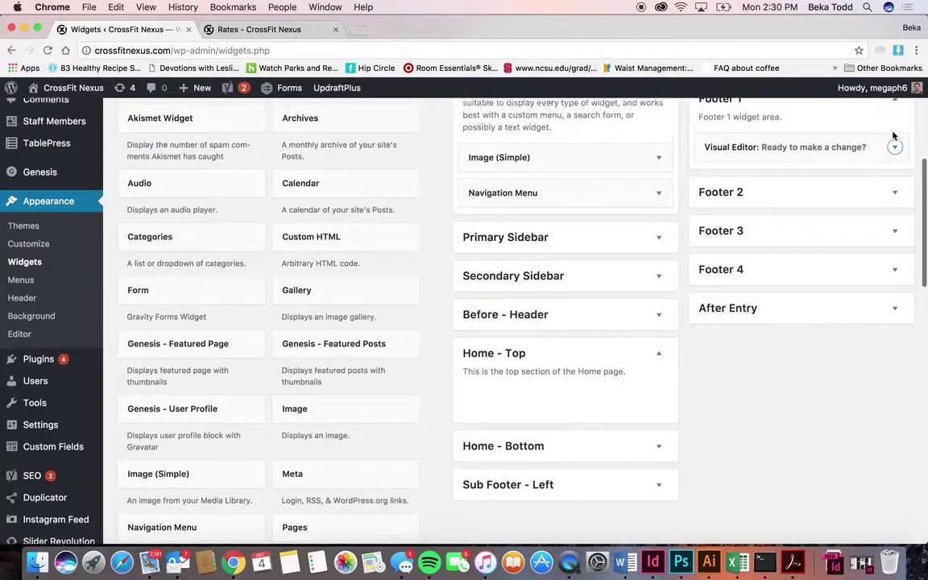
Step: Expand the Footer 2 area and compare the reopened Footer 1 widget with the live Rates page's call-to-action section
click(894, 194)
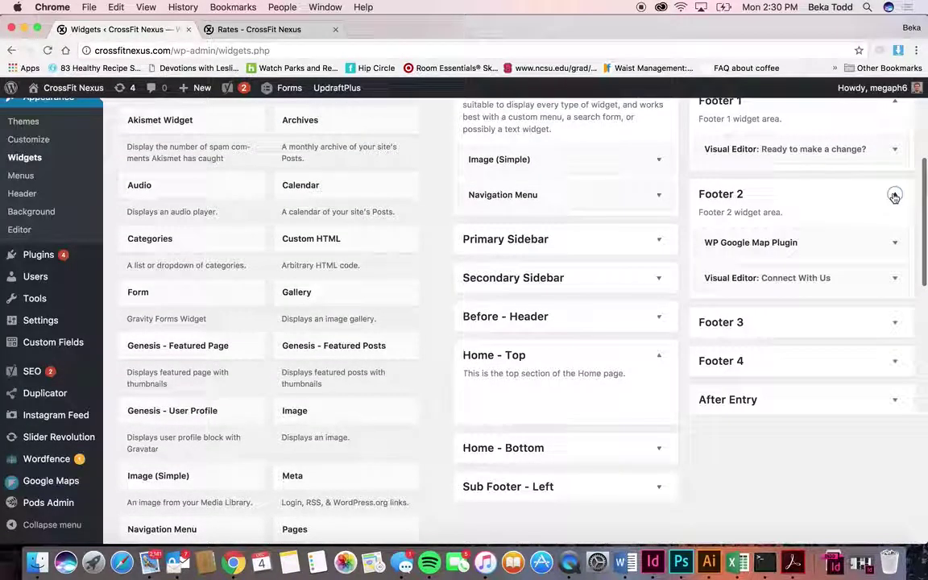
click(901, 136)
click(258, 31)
scroll(376, 250, up, 4)
scroll(376, 250, up, 4)
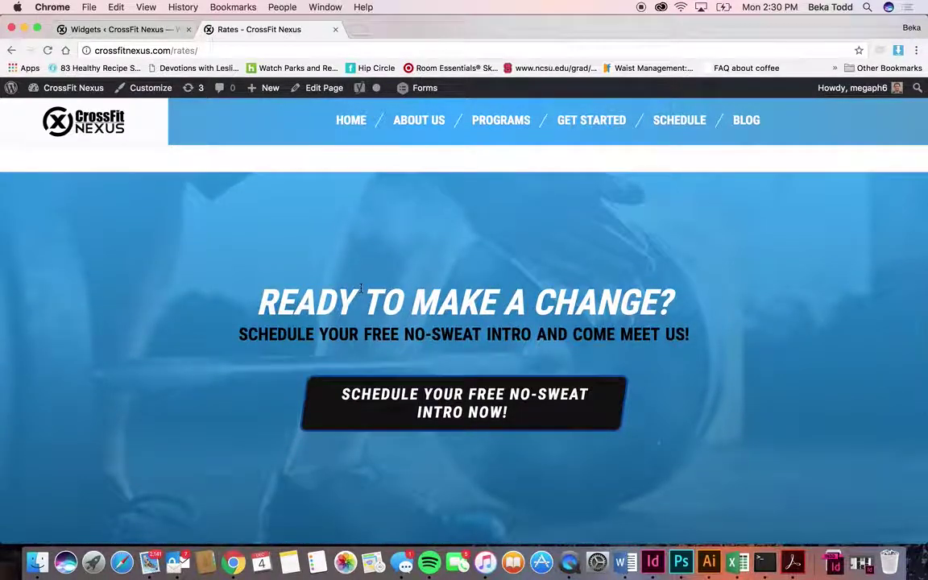
Step: Return to the Footer 1 widget and inspect its content as HTML code, ending back in the visual view
key(super+alt+Left)
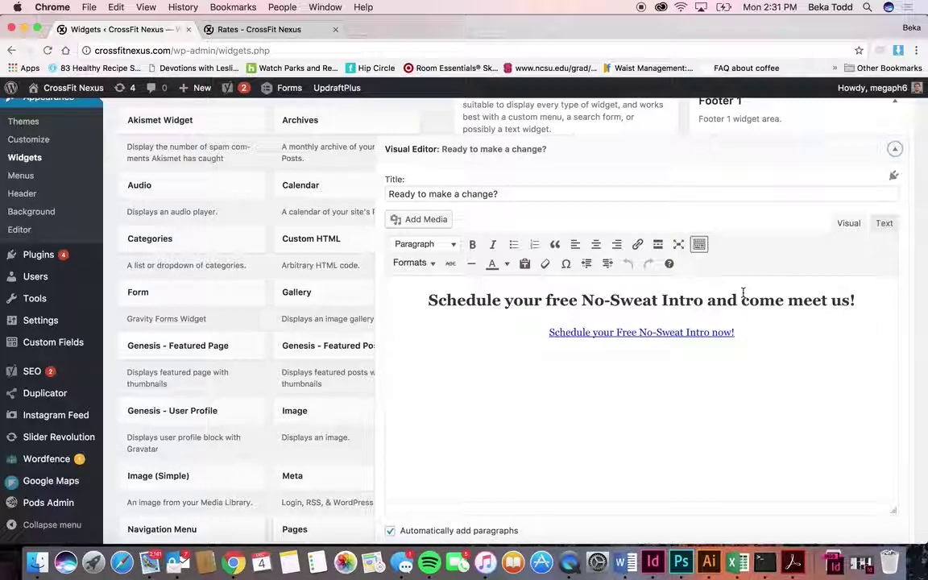
scroll(743, 292, down, 3)
click(883, 137)
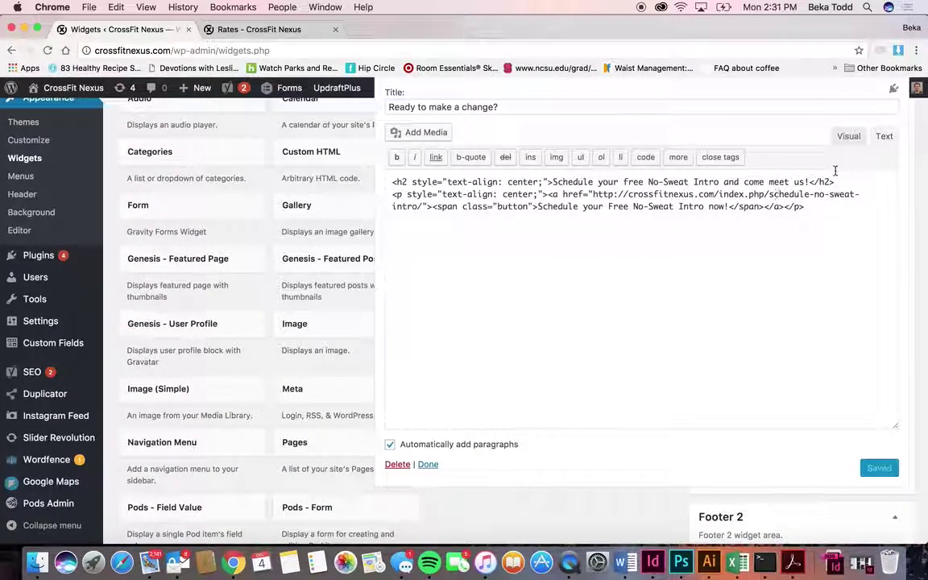
click(846, 138)
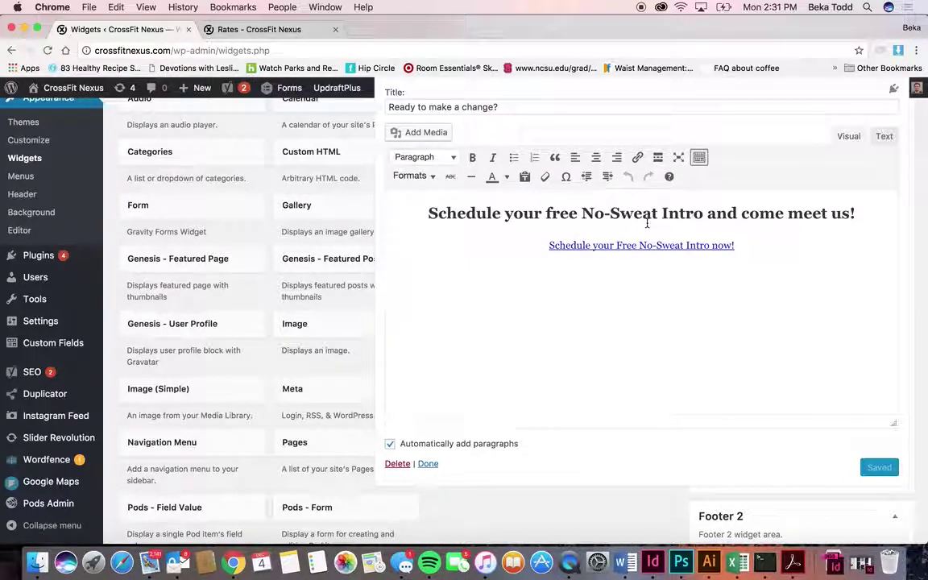
scroll(635, 322, up, 4)
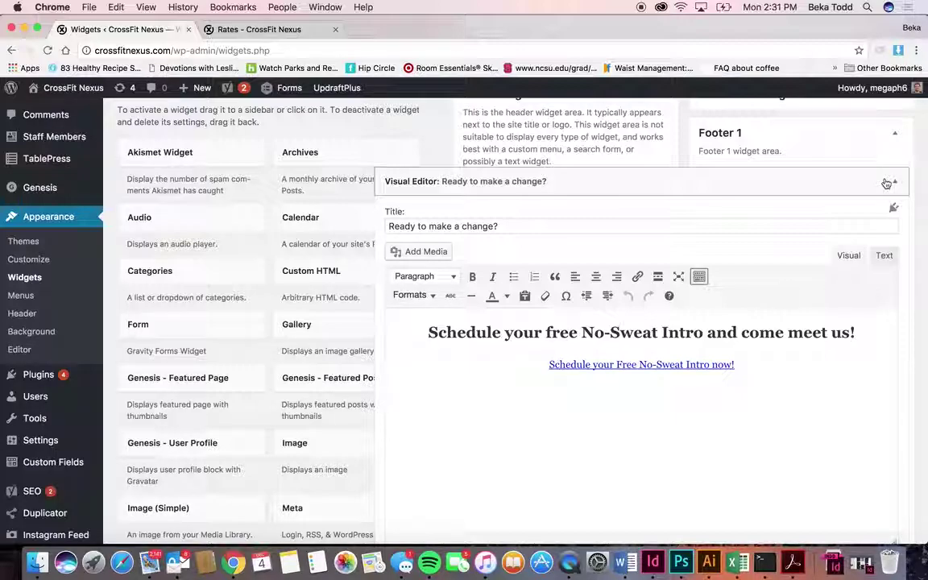
Step: Compare the Footer 1 widget's "Schedule your Free No-Sweat Intro now!" link with the call-to-action button on the live Rates page
click(258, 29)
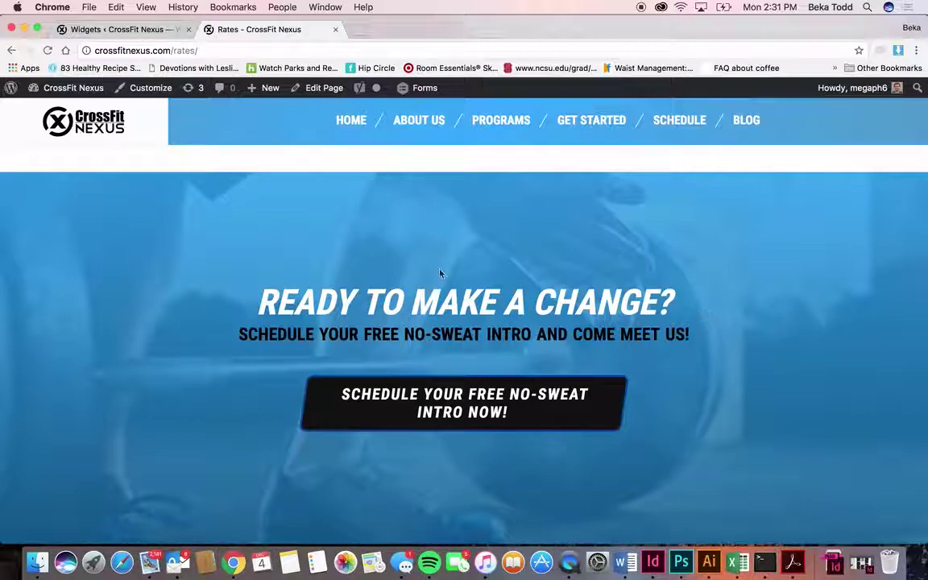
click(140, 31)
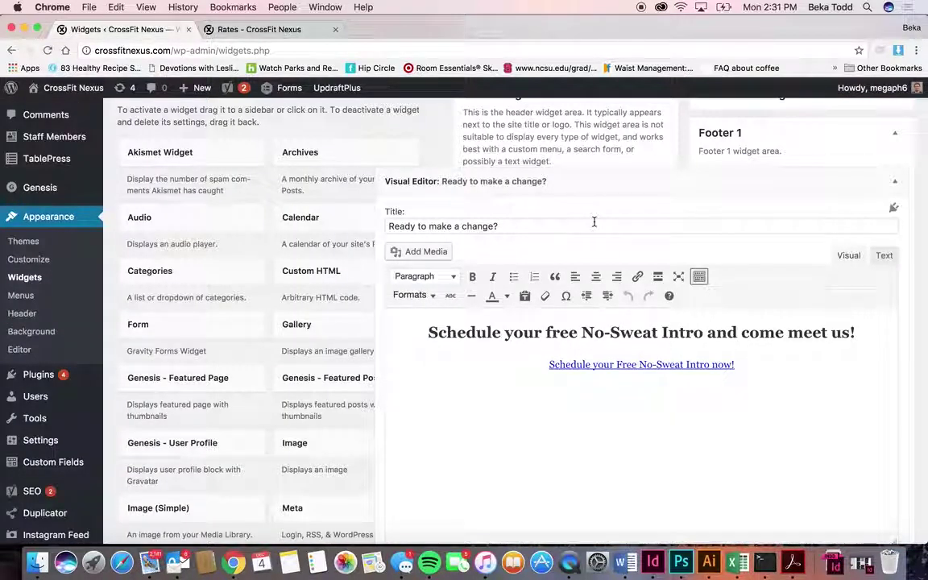
triple_click(657, 365)
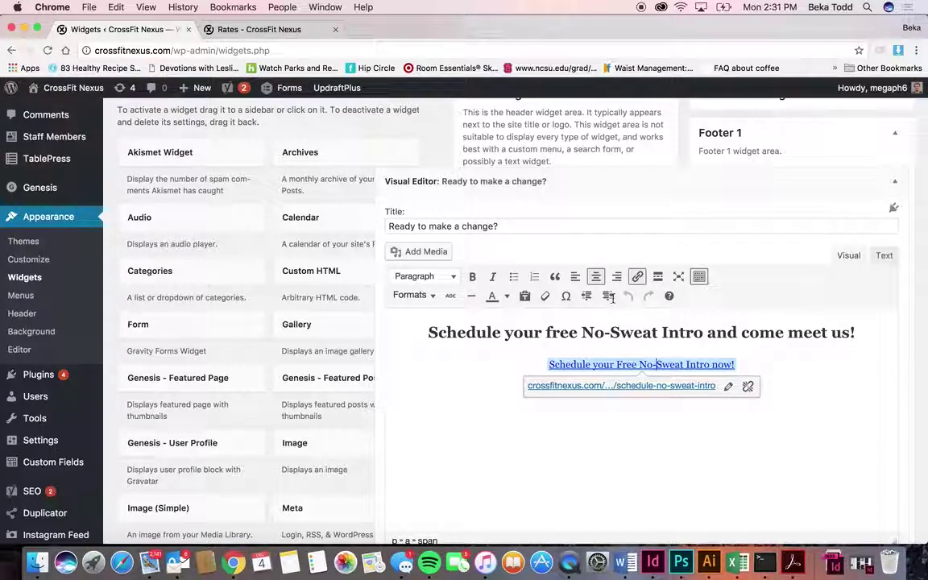
key(ctrl+Tab)
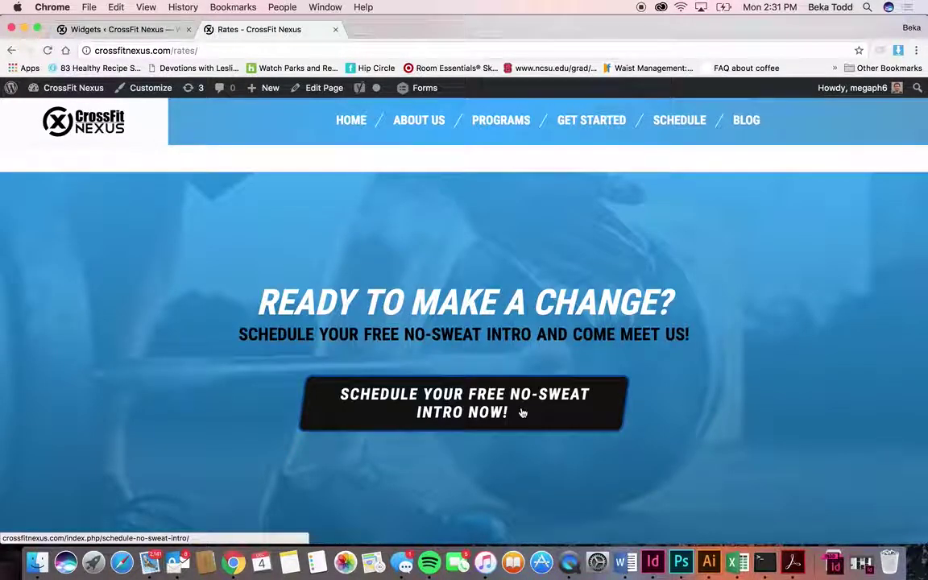
key(ctrl+shift+Tab)
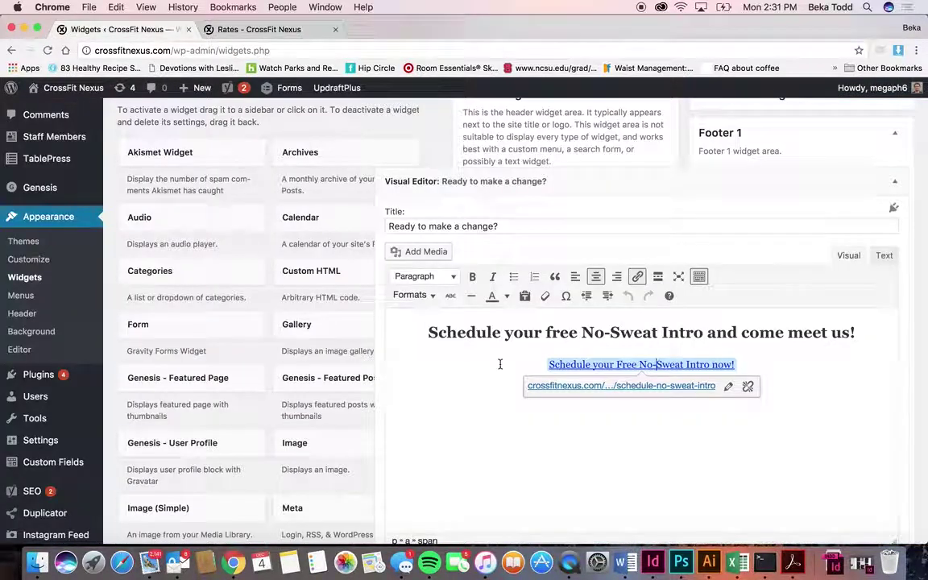
click(219, 32)
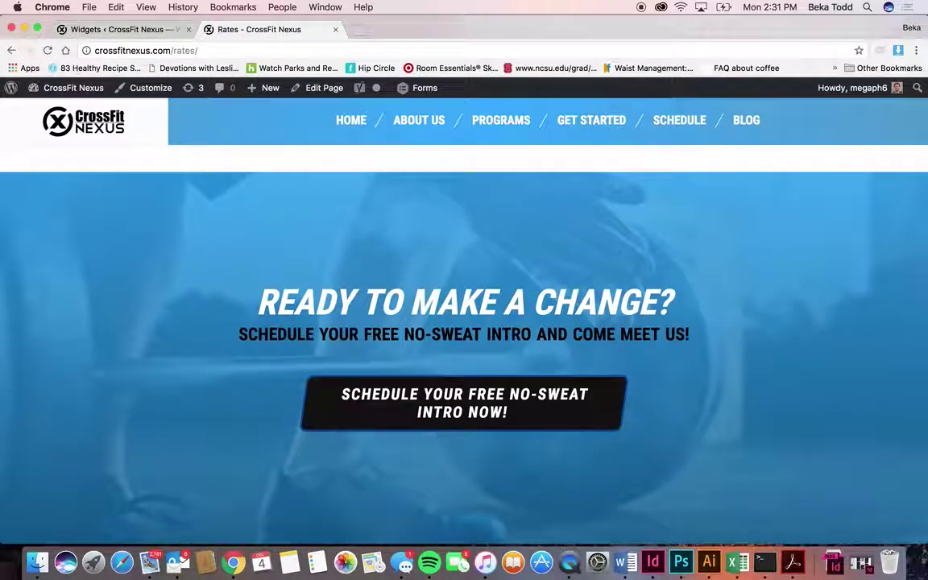
click(169, 29)
scroll(742, 306, down, 2)
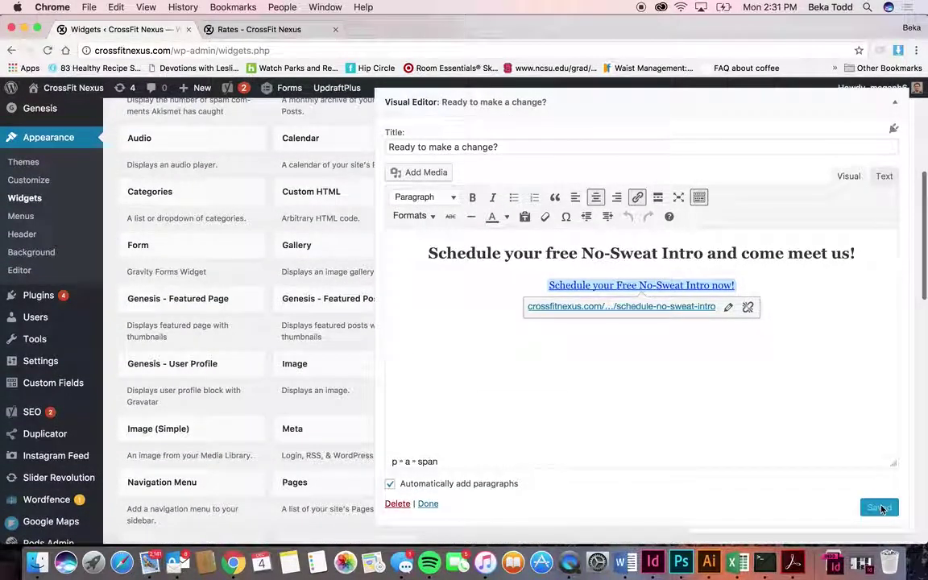
Step: Collapse the Footer 1 widget and examine the map choices in Footer 2's WP Google Map Plugin widget
scroll(855, 404, up, 5)
click(893, 326)
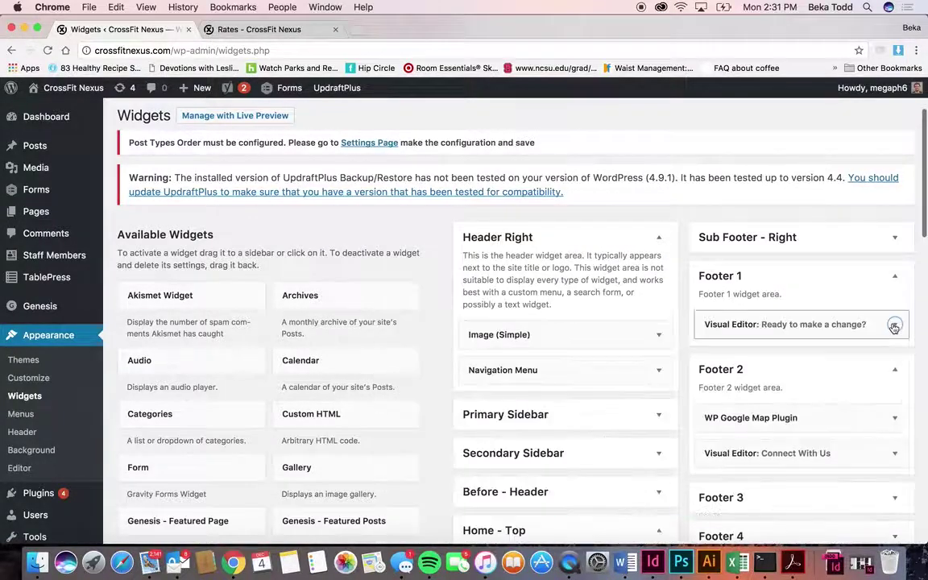
scroll(875, 391, down, 2)
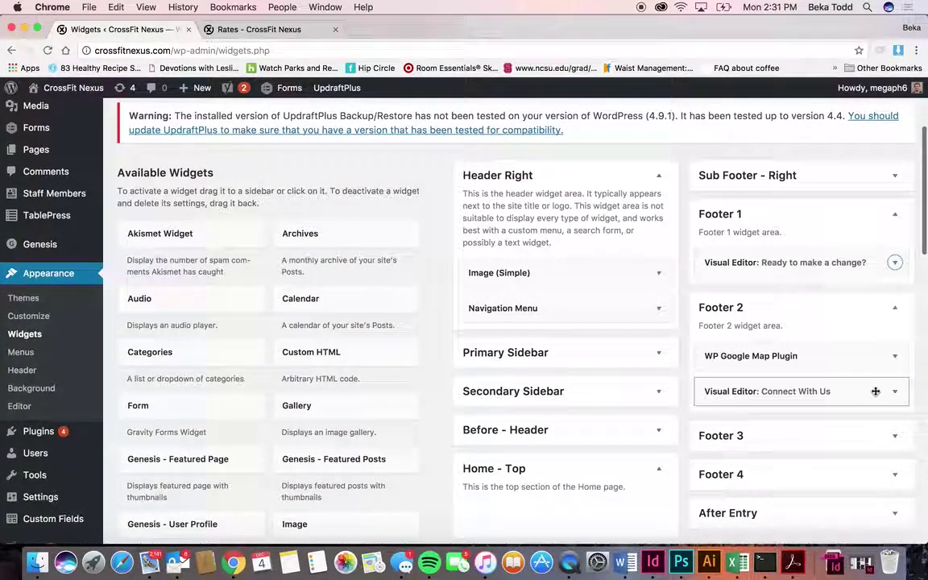
click(895, 357)
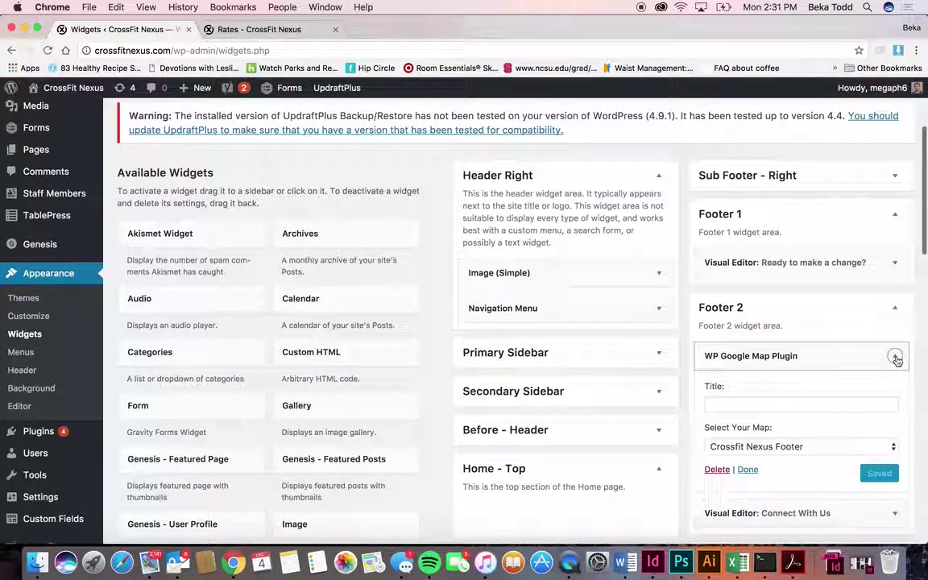
click(890, 446)
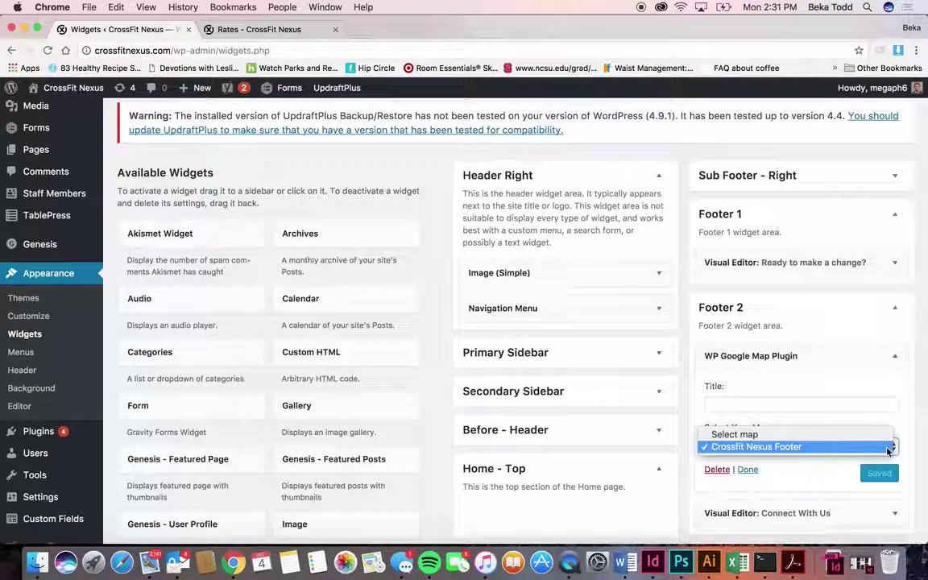
click(885, 443)
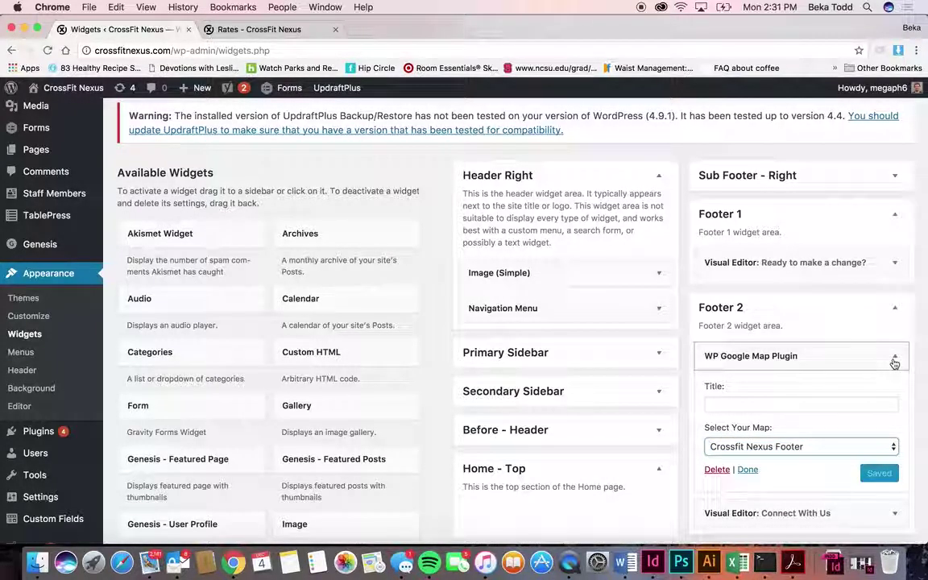
click(893, 357)
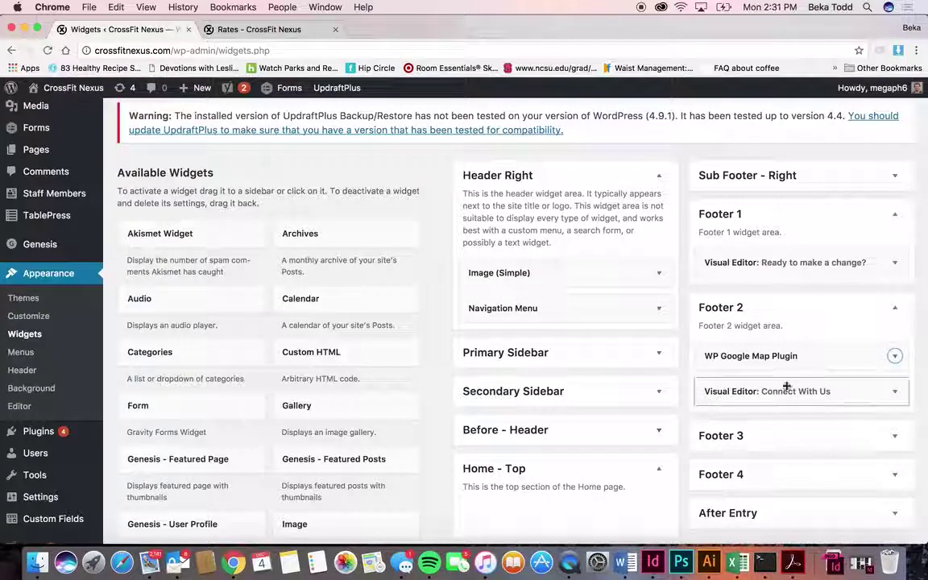
Step: Expand Footer 2's "Connect With Us" widget and review the matching map and contact section on the live Rates page
click(893, 391)
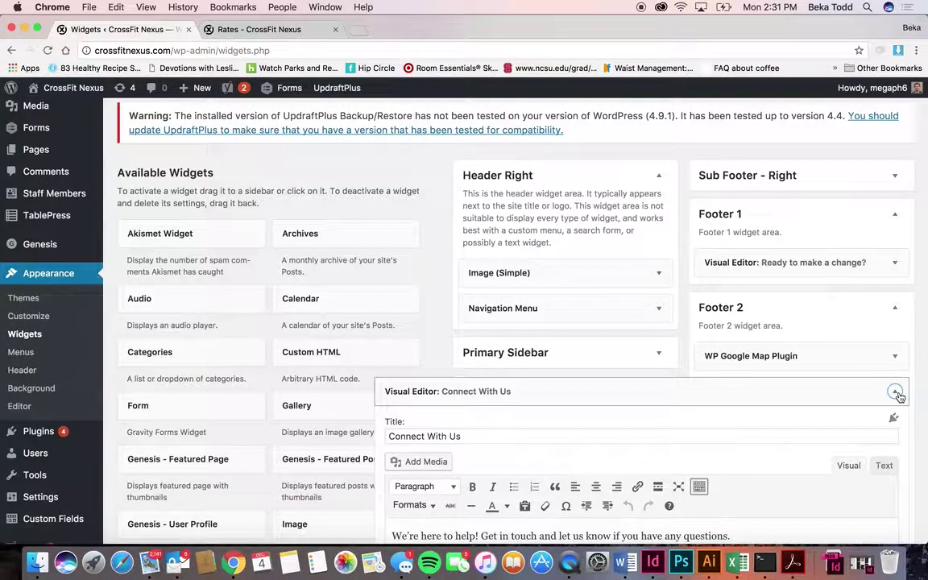
scroll(896, 388, down, 1)
scroll(896, 379, down, 5)
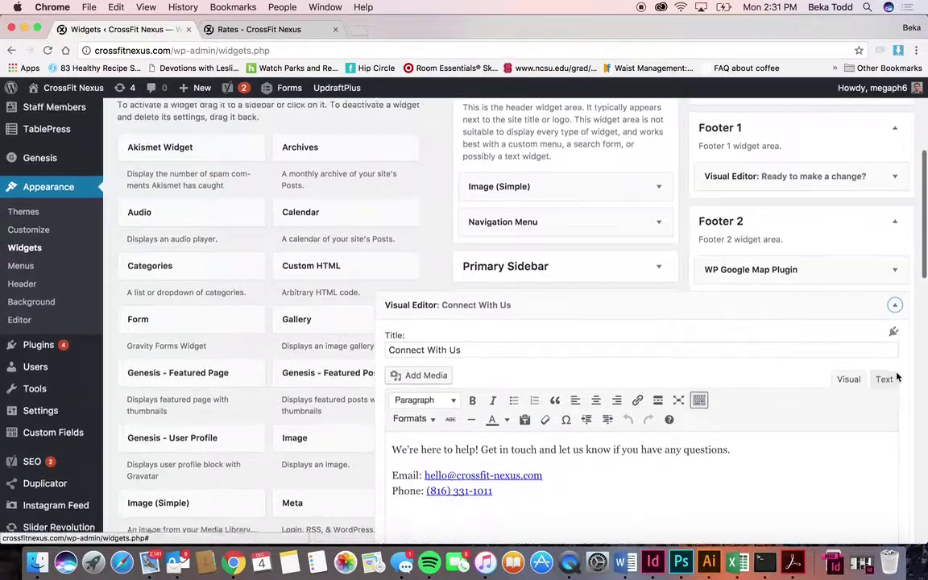
click(229, 29)
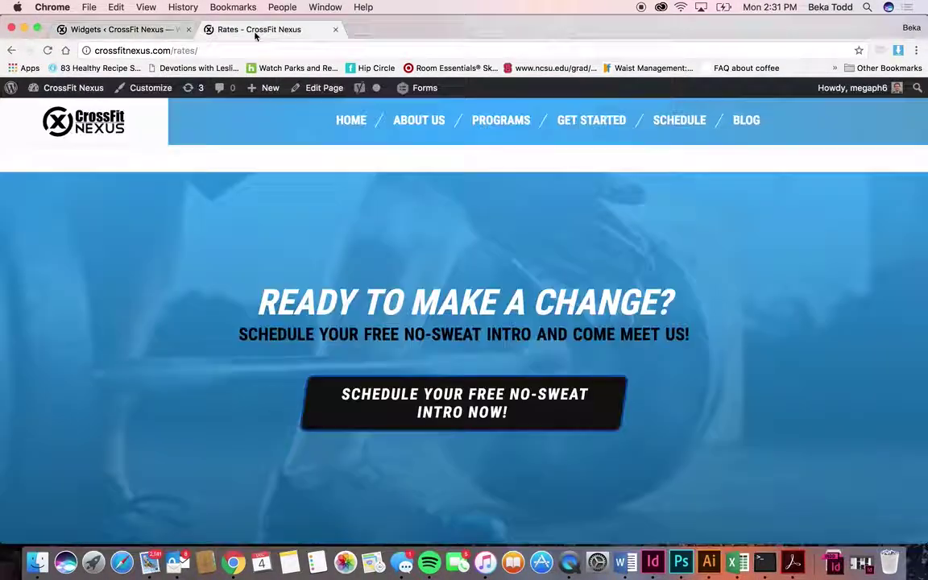
scroll(392, 378, down, 10)
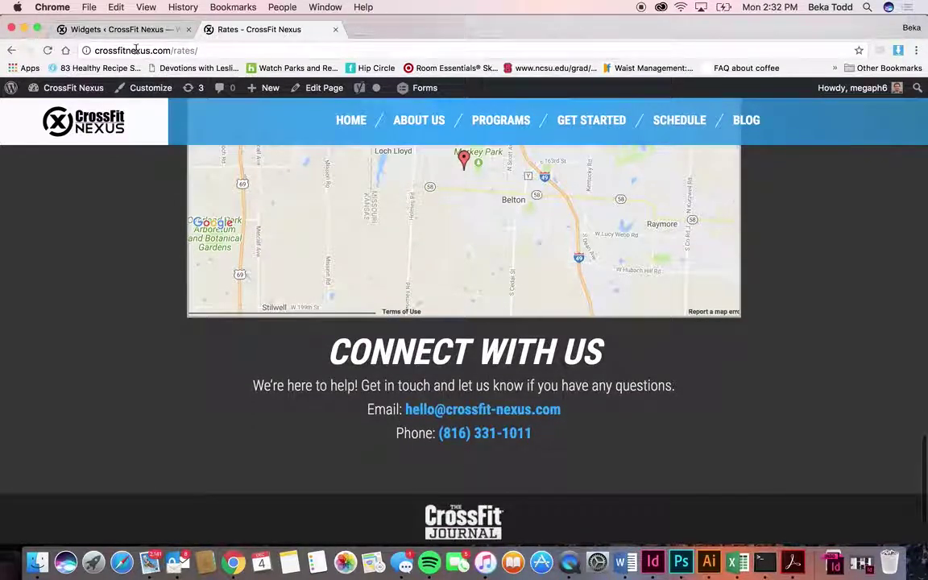
Step: Return to the "Connect With Us" widget, highlight part of its introductory sentence and examine its save controls
click(121, 29)
drag(413, 383, 661, 383)
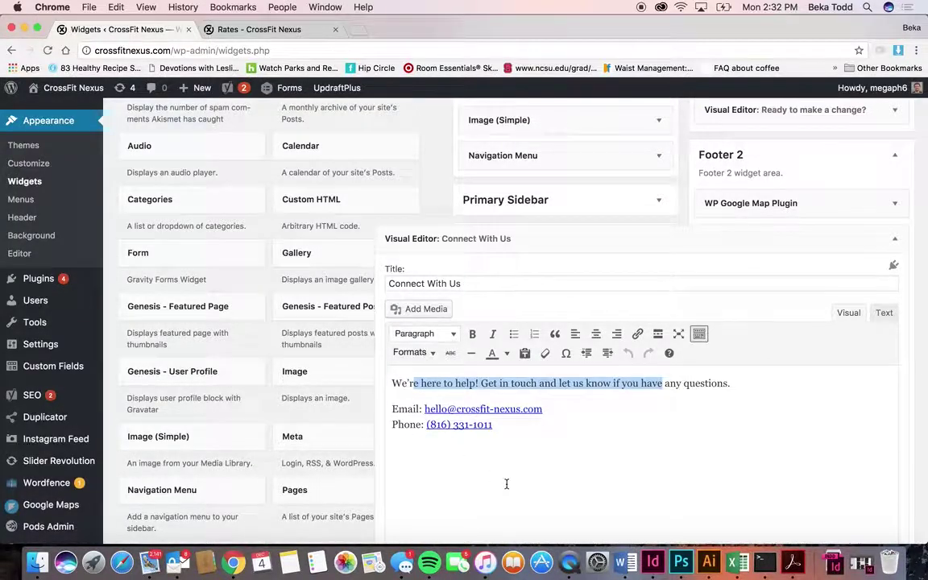
scroll(505, 485, down, 3)
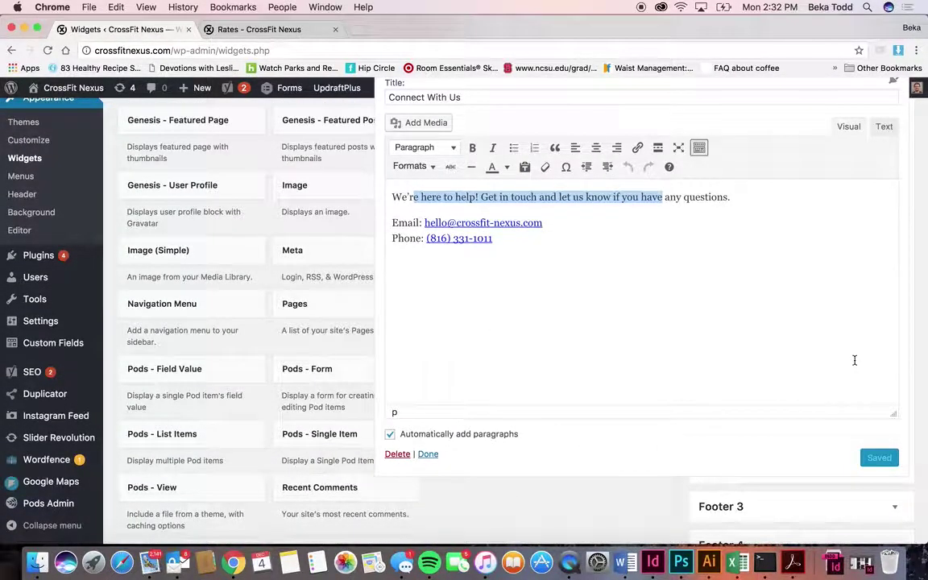
Step: Collapse the "Connect With Us" widget and compare the logo in Footer 3's Visual Editor widget with the live Rates page footer
scroll(853, 358, up, 2)
click(894, 166)
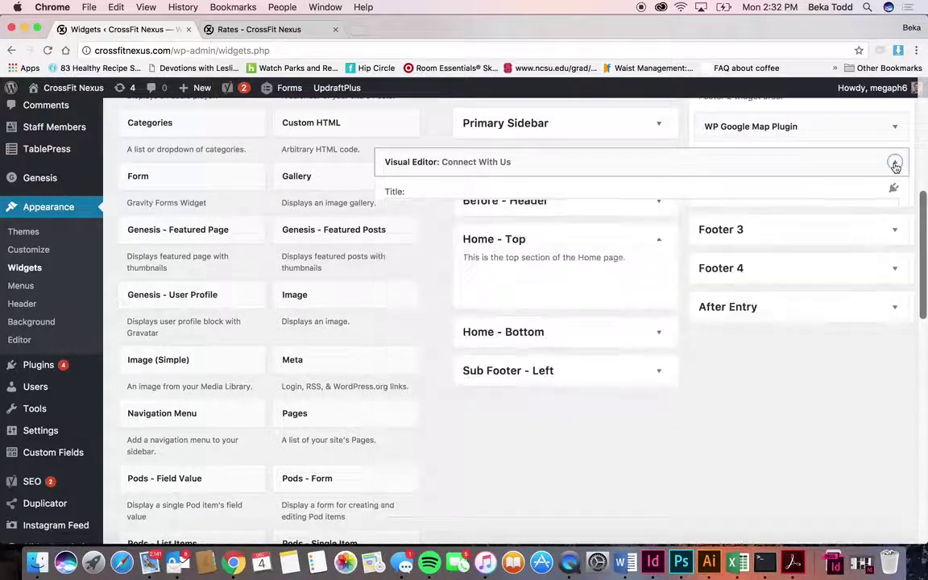
click(893, 206)
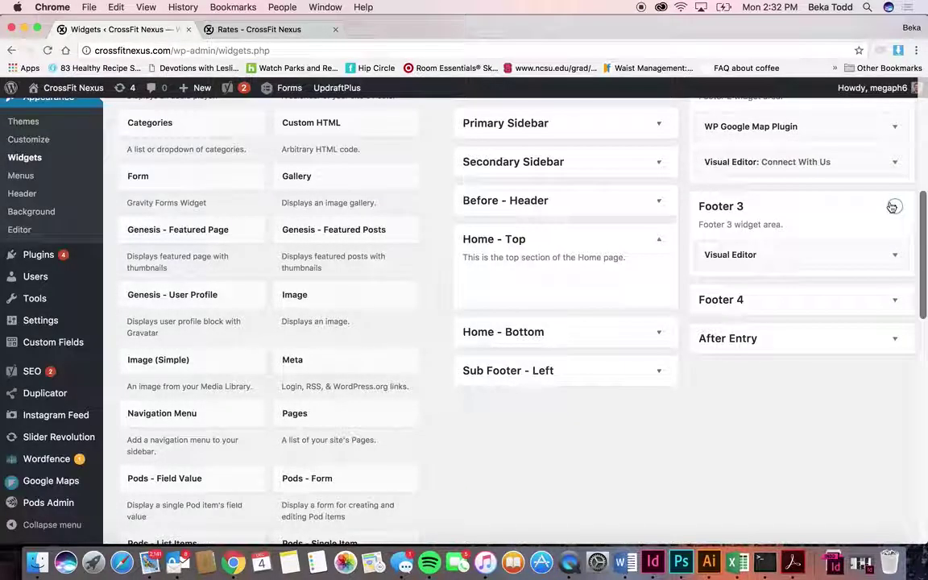
click(895, 255)
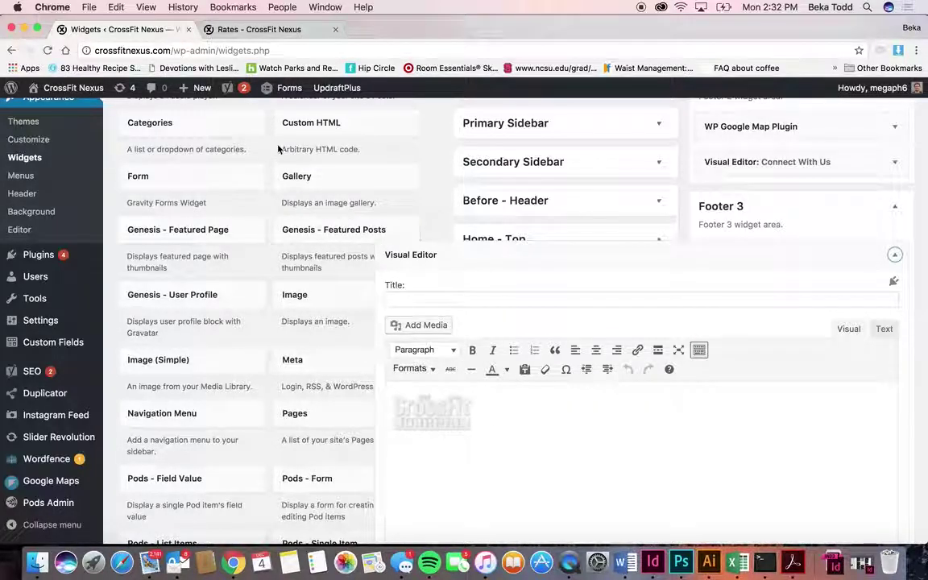
click(256, 29)
scroll(340, 393, down, 3)
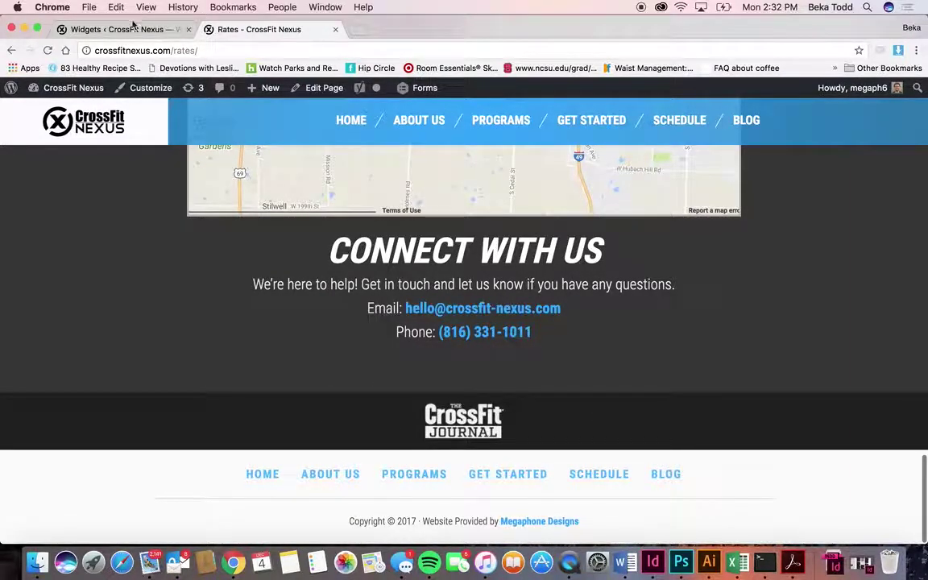
click(129, 29)
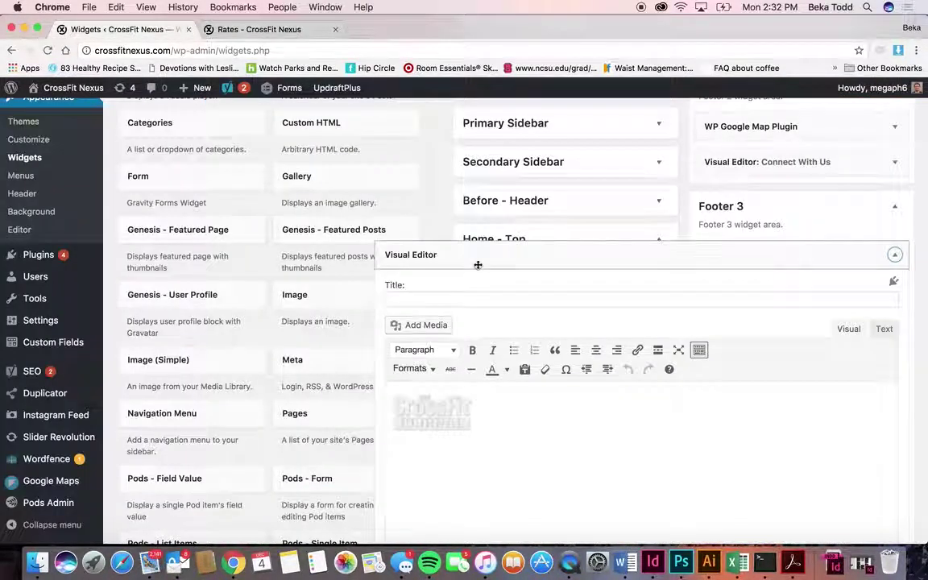
Step: Collapse Footer 3's Visual Editor widget and examine the menu choice in Footer 4's Navigation Menu widget
click(894, 178)
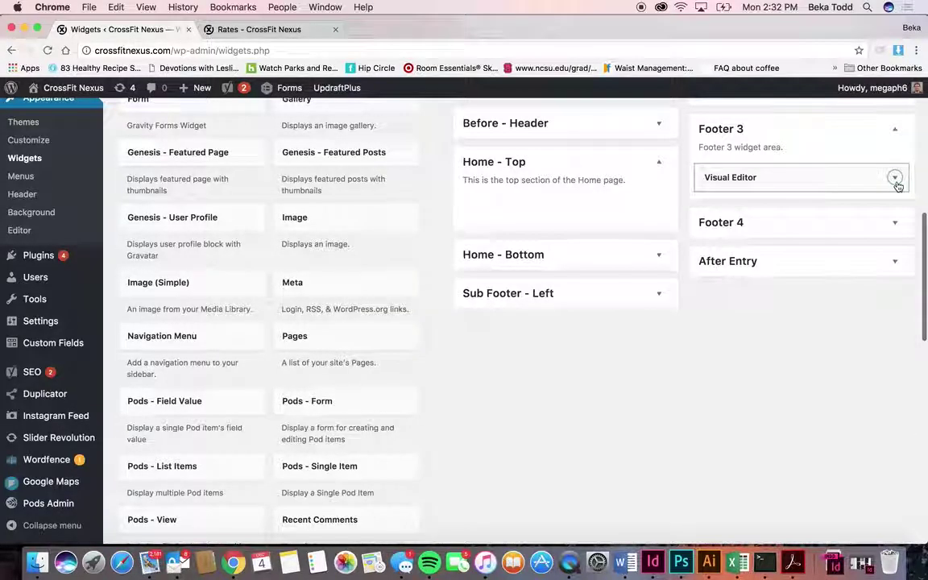
click(895, 222)
click(895, 272)
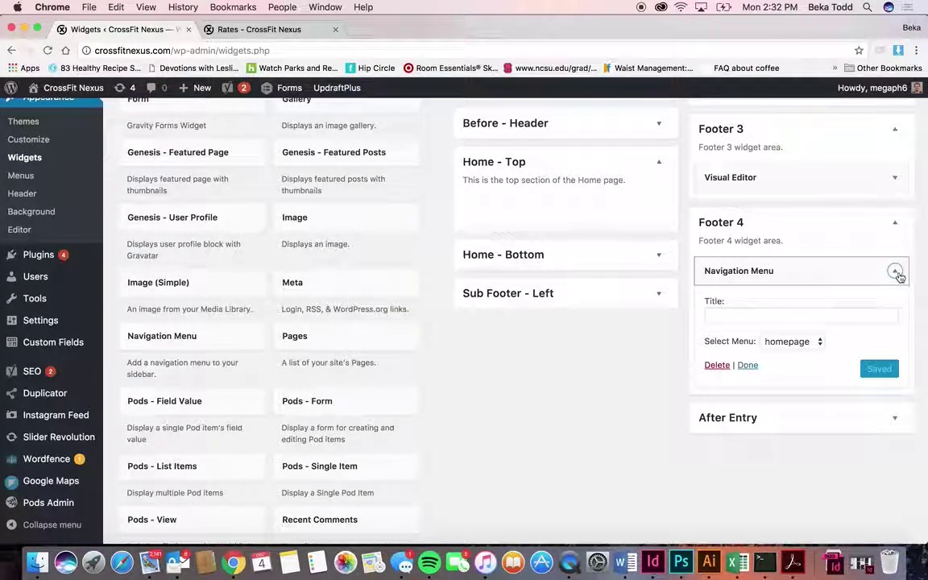
click(895, 271)
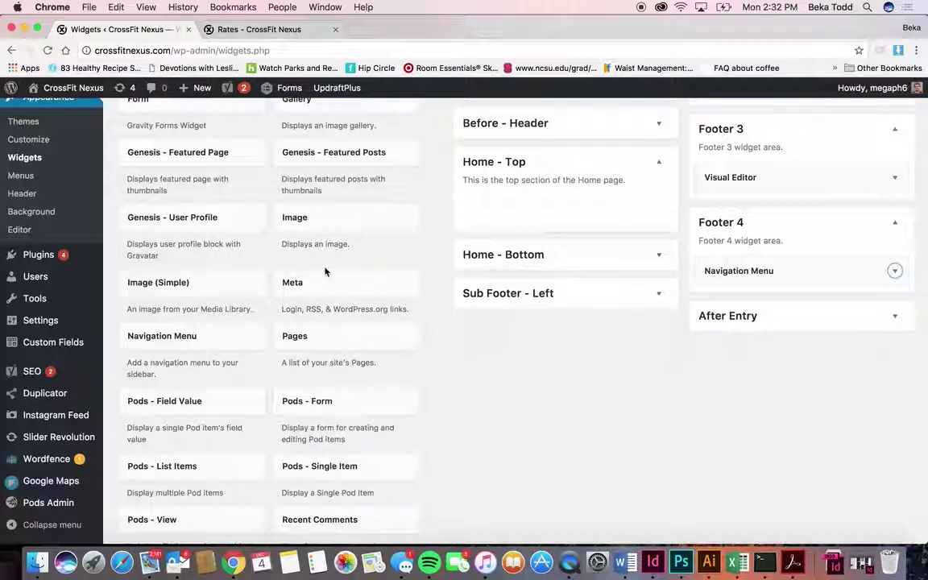
Step: Review the live Rates page from its footer up to the header navigation, and return to the Widgets screen
scroll(325, 270, up, 5)
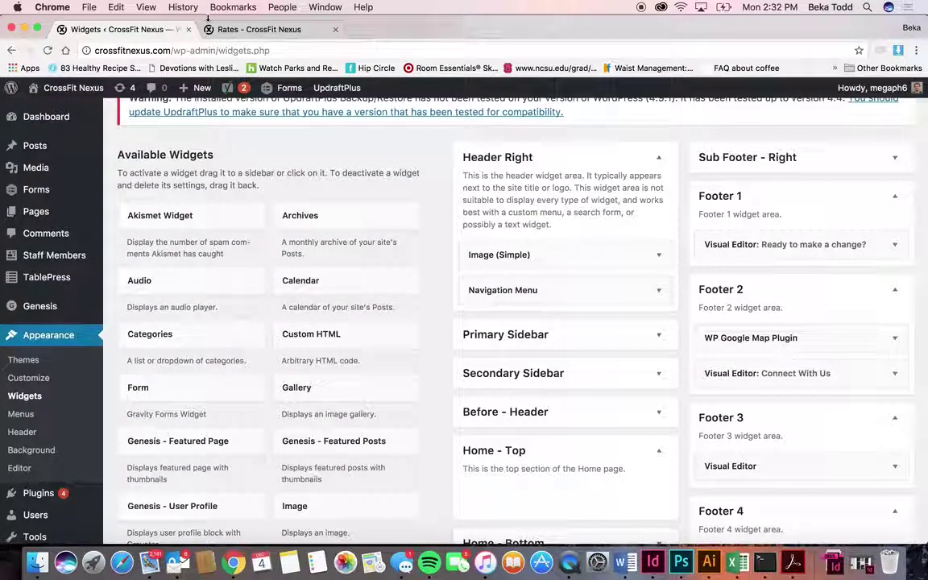
click(258, 29)
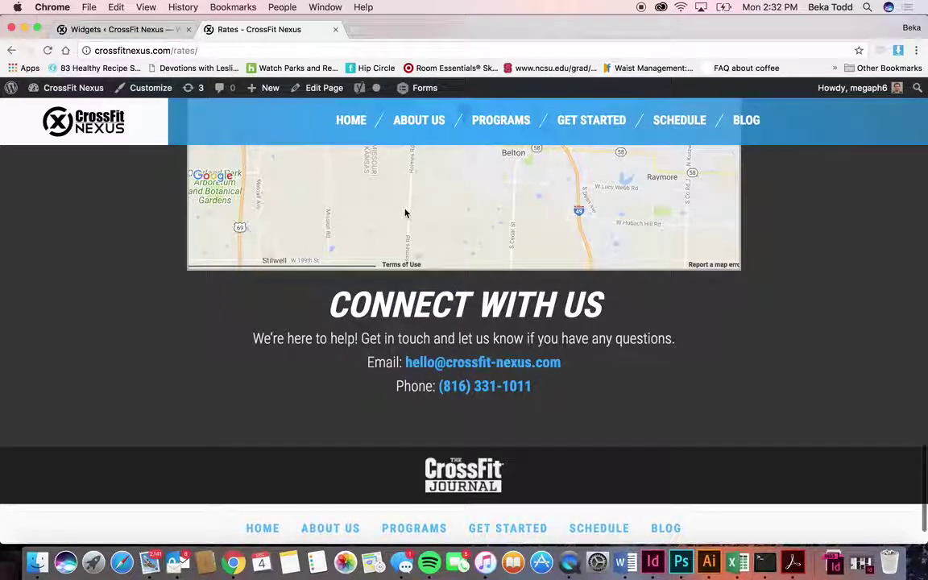
scroll(405, 213, up, 15)
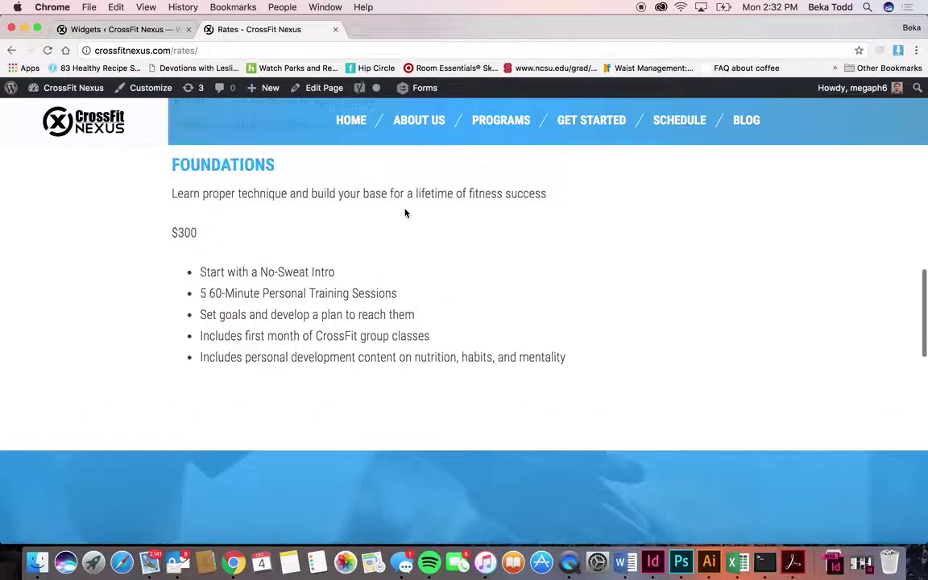
scroll(405, 213, up, 10)
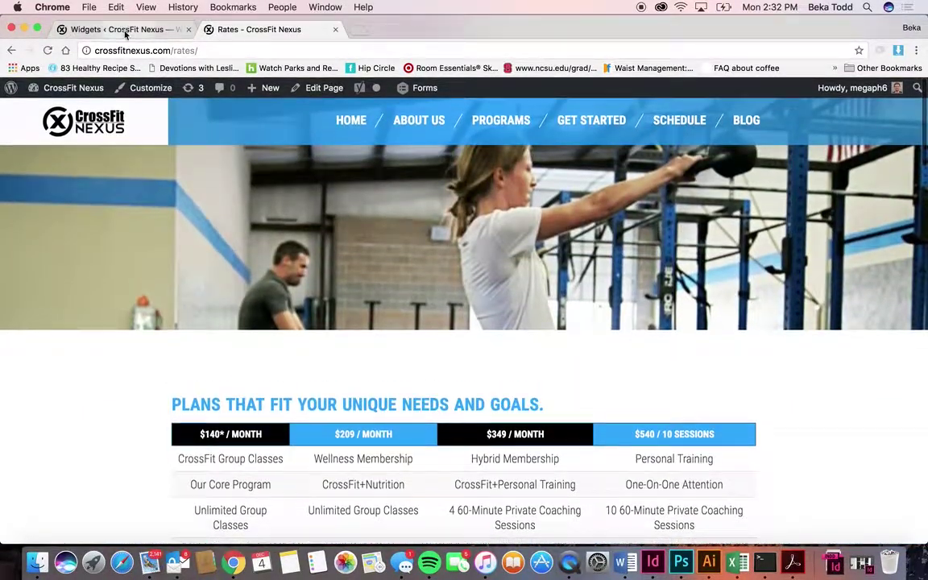
click(126, 31)
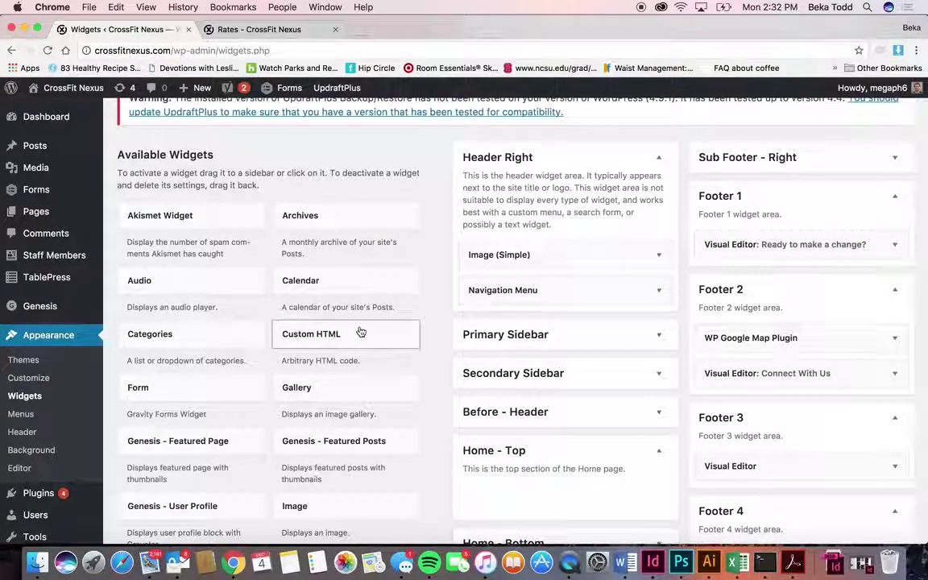
Step: Open the Menus screen and review the homepage menu's structure and its Menu Settings
scroll(359, 331, down, 5)
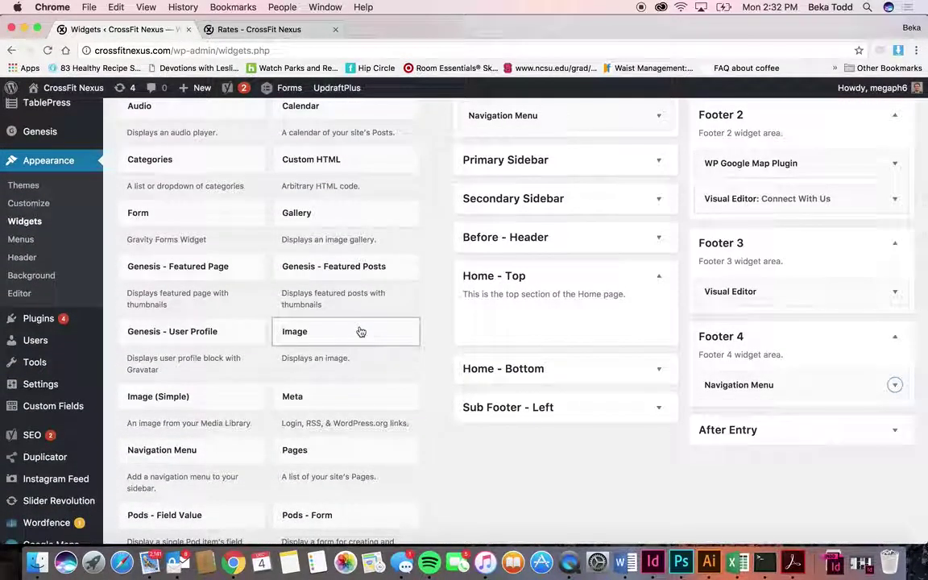
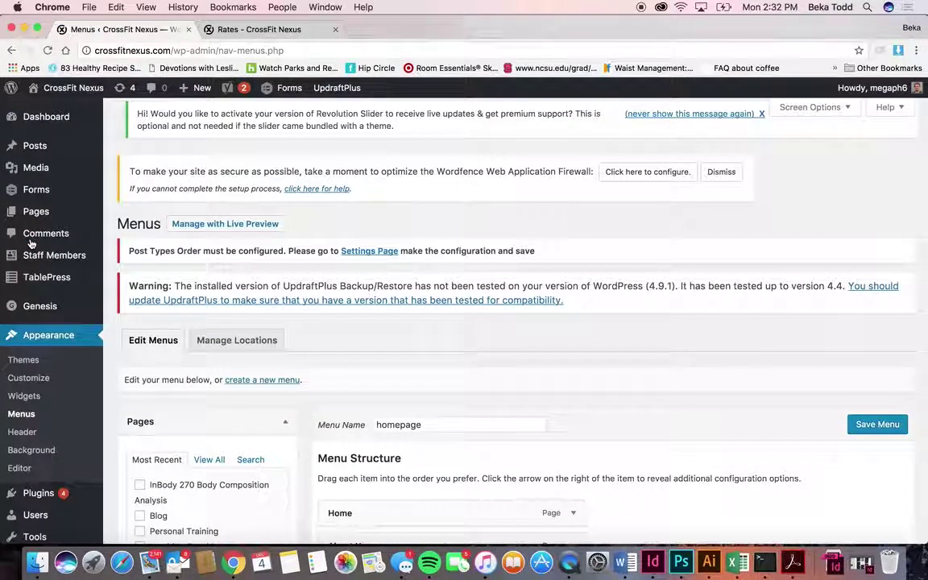
scroll(404, 316, down, 5)
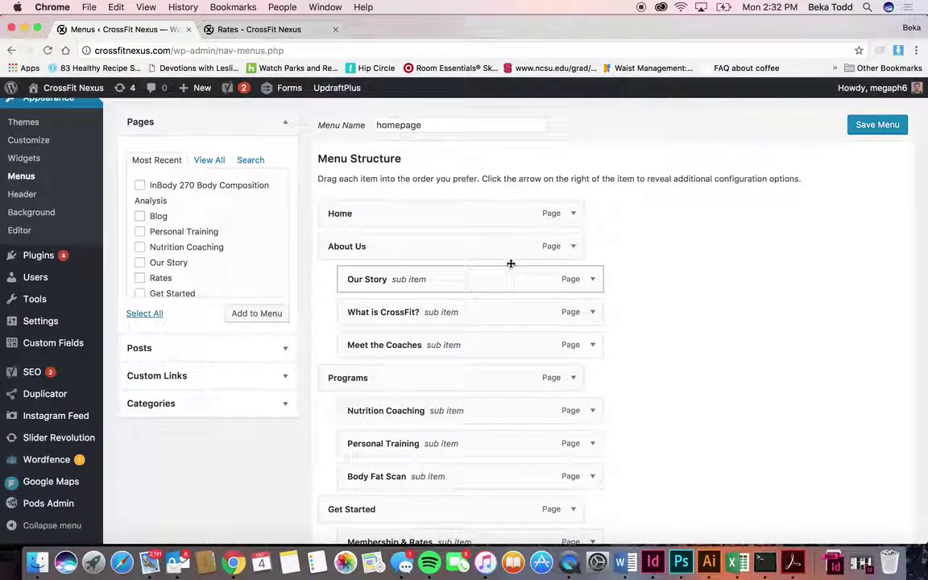
scroll(424, 352, down, 4)
scroll(426, 354, down, 2)
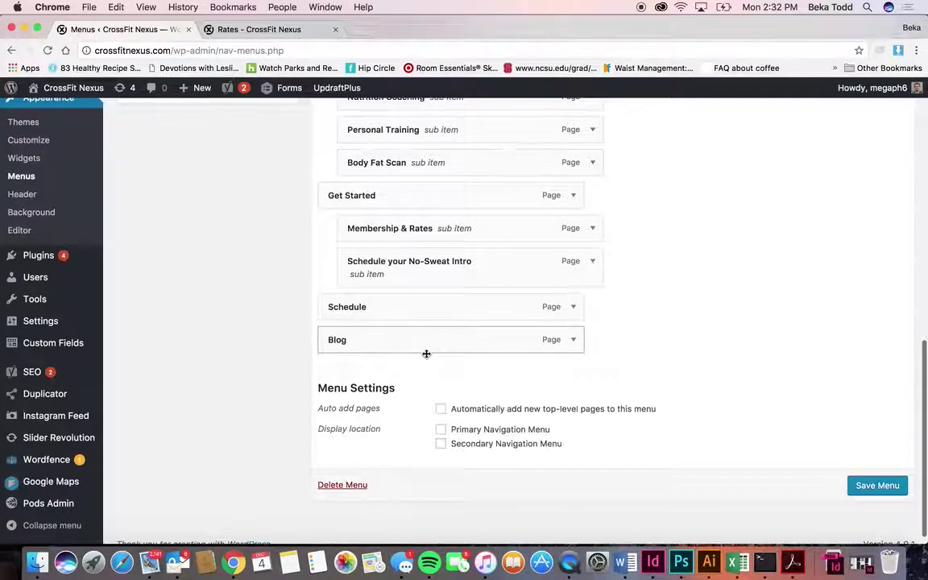
scroll(427, 271, up, 6)
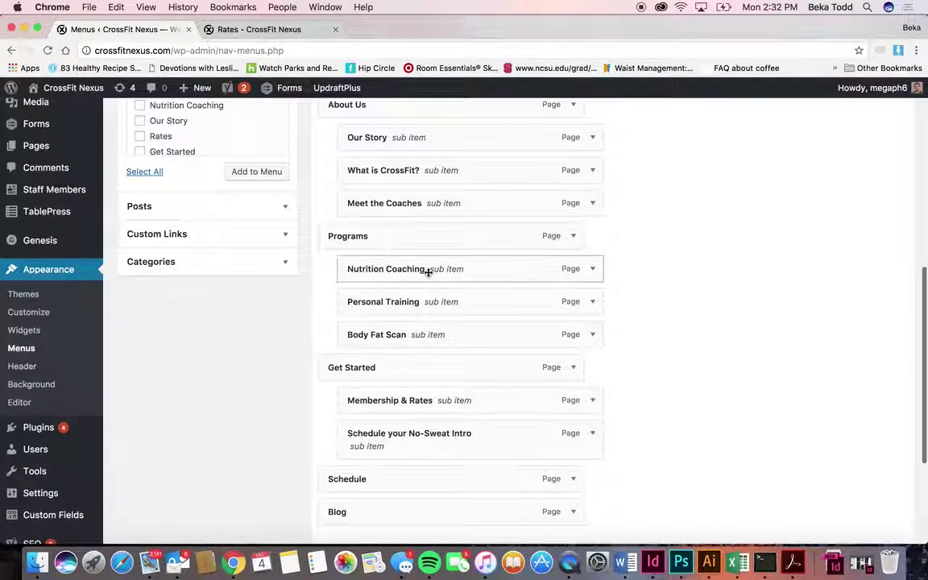
Step: Examine the Home menu item's navigation label and removal option, and briefly expand the Our Story sub item
click(573, 266)
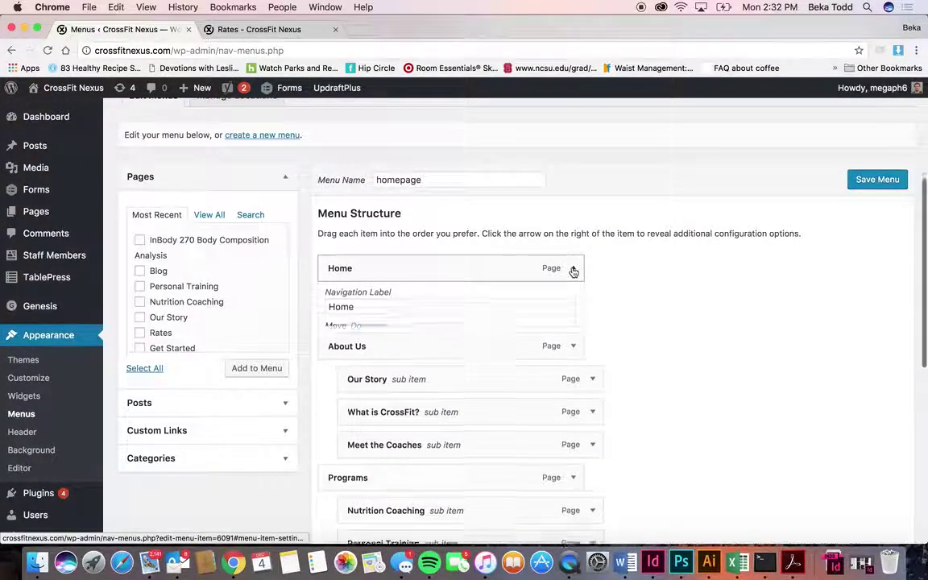
double_click(352, 310)
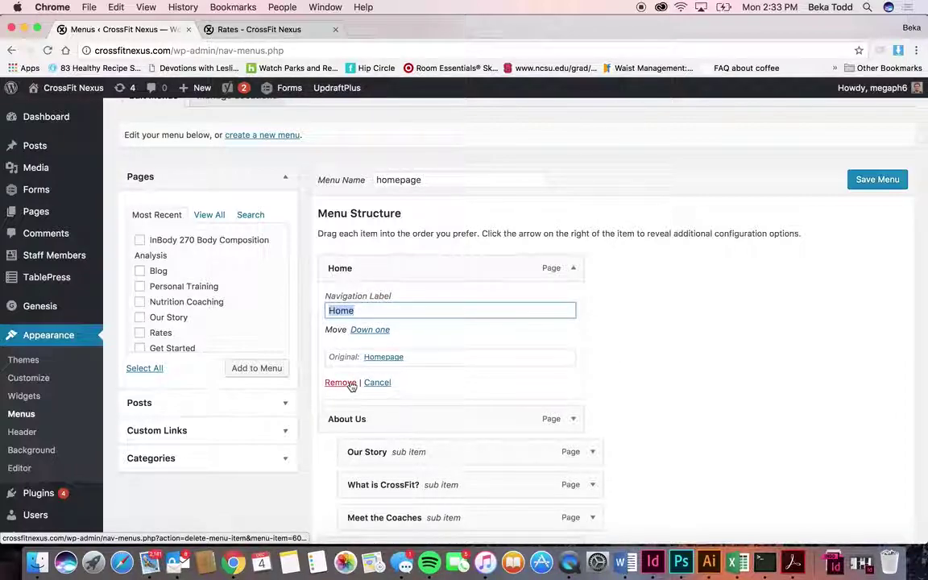
click(574, 269)
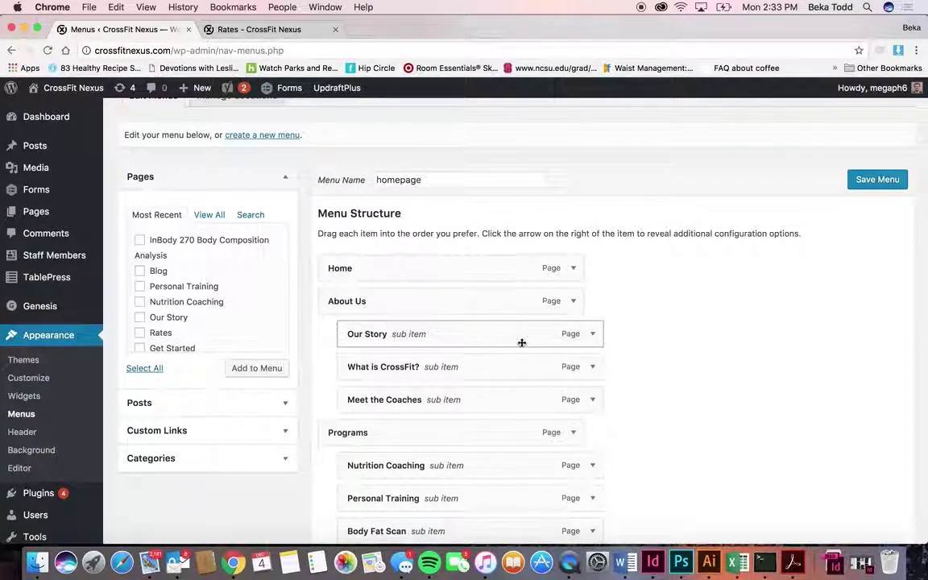
click(592, 334)
click(592, 335)
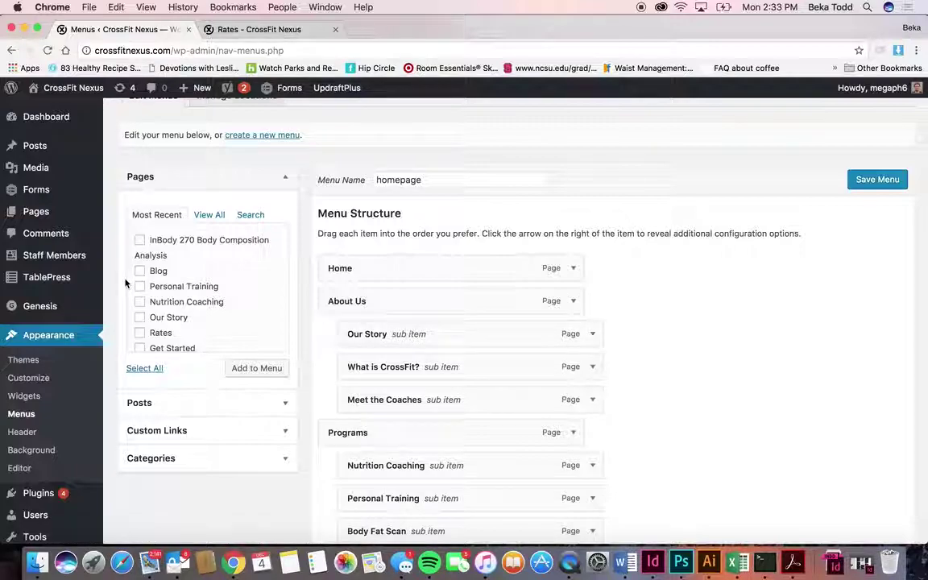
Step: Examine the pages available for adding to the menu, checking the most recent, full-list and search views
scroll(180, 294, down, 5)
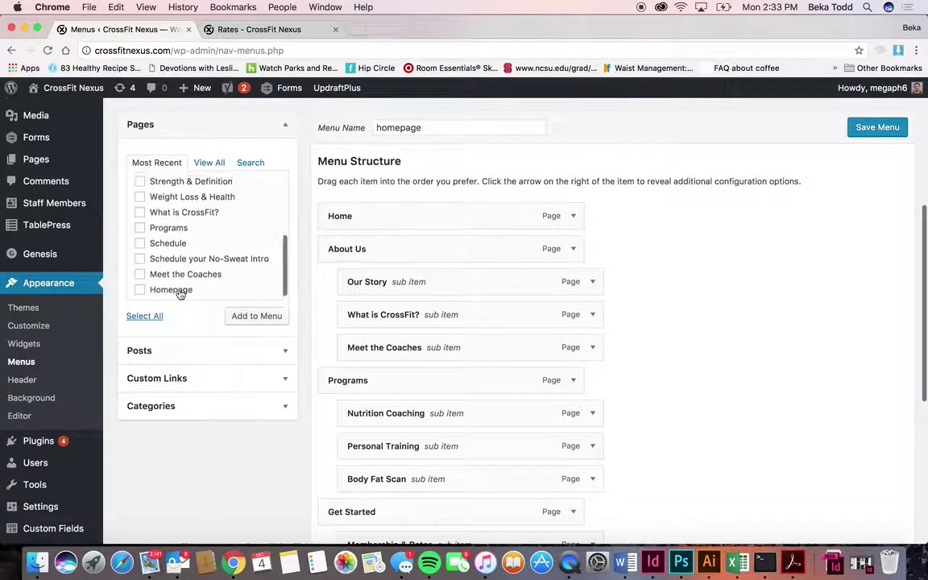
scroll(177, 294, up, 5)
click(206, 183)
click(250, 183)
click(156, 183)
scroll(175, 242, down, 2)
scroll(175, 242, up, 5)
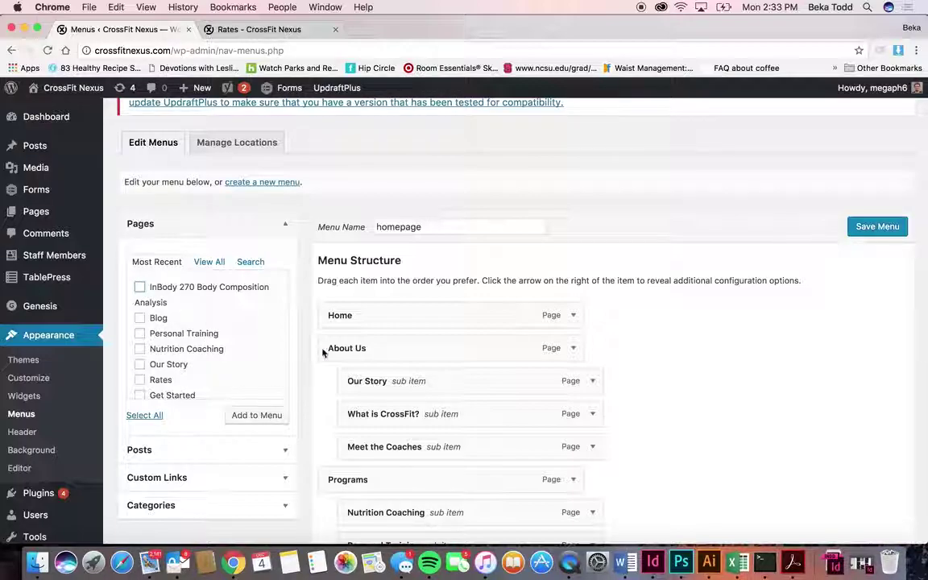
Step: Examine how the homepage menu nests its sub items under About Us, Programs and Get Started
scroll(496, 403, down, 10)
scroll(500, 400, up, 8)
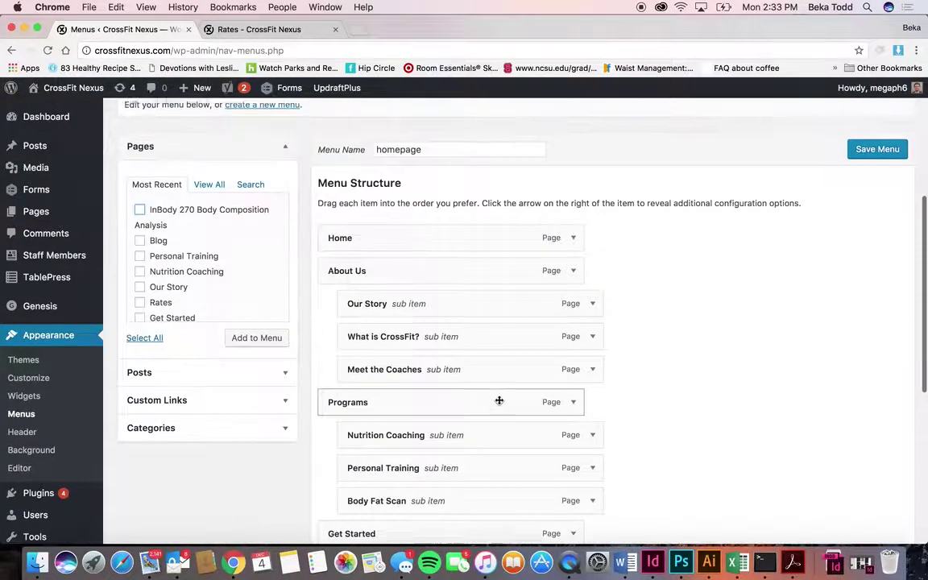
scroll(499, 400, up, 3)
scroll(500, 400, down, 2)
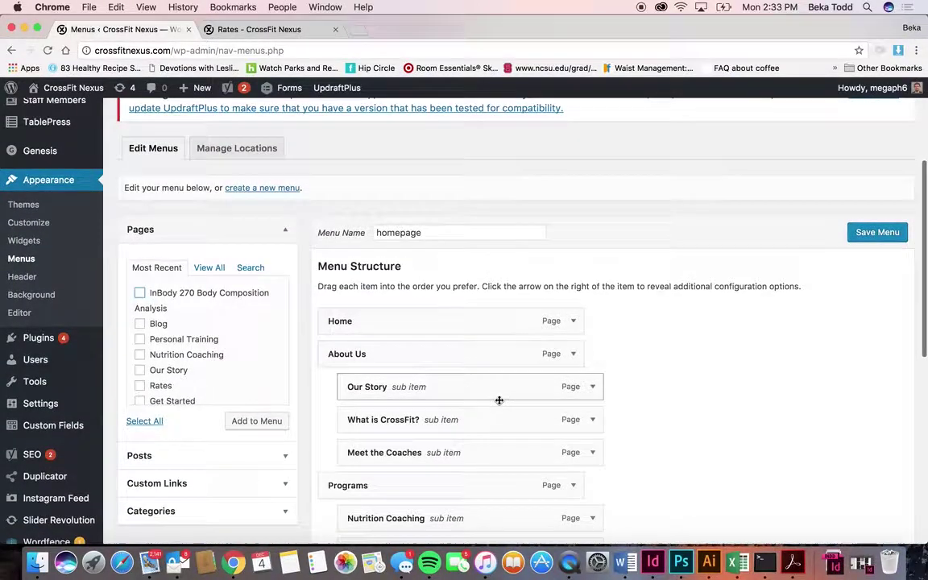
scroll(499, 400, down, 5)
scroll(496, 400, up, 1)
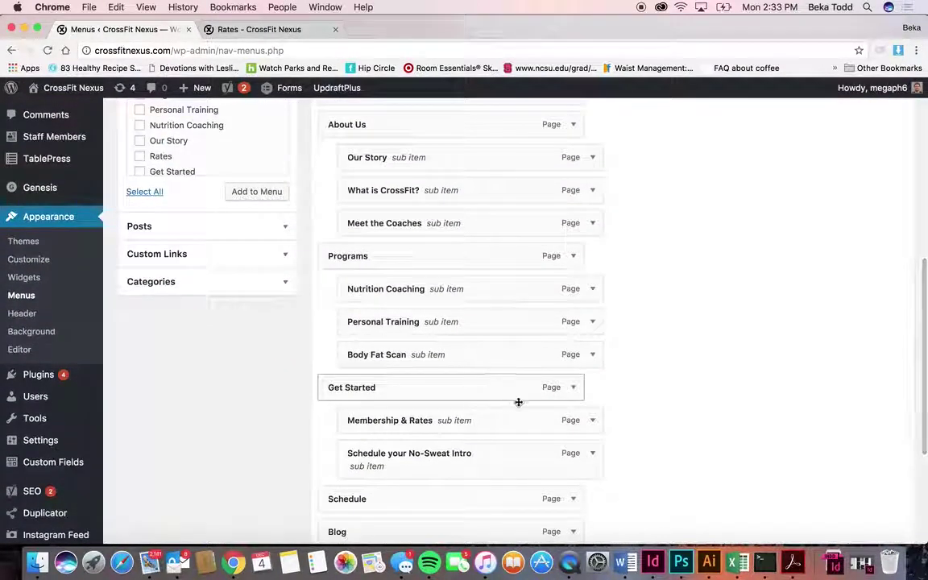
scroll(591, 438, down, 3)
scroll(590, 439, up, 6)
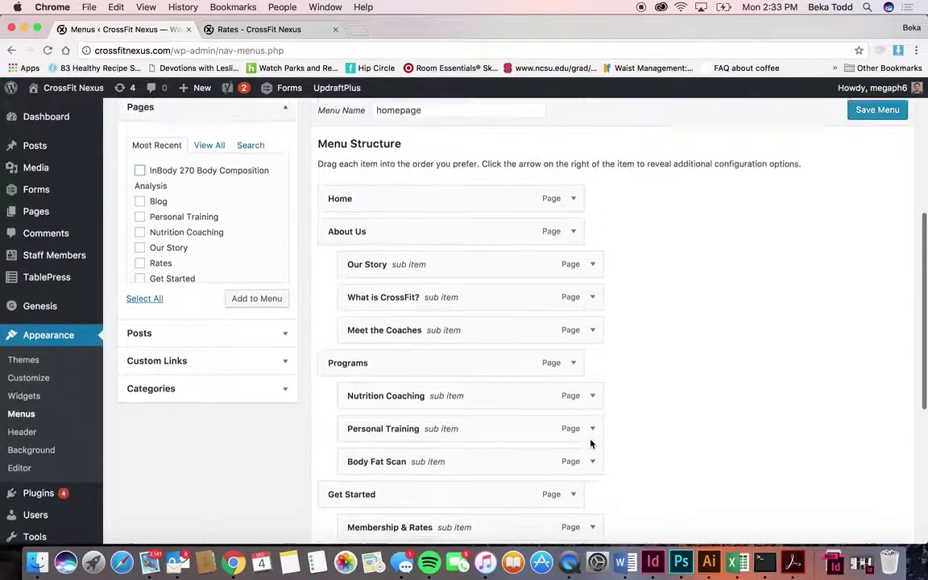
scroll(590, 443, up, 1)
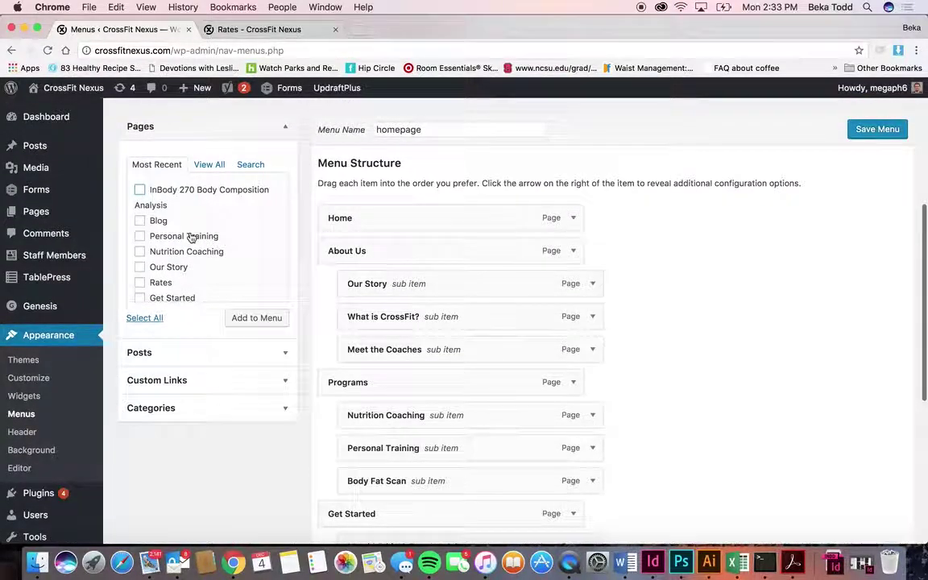
Step: Recheck the selectable pages list against the items already placed in the homepage menu structure
scroll(191, 237, down, 3)
scroll(191, 237, up, 5)
scroll(162, 348, down, 3)
scroll(157, 348, up, 4)
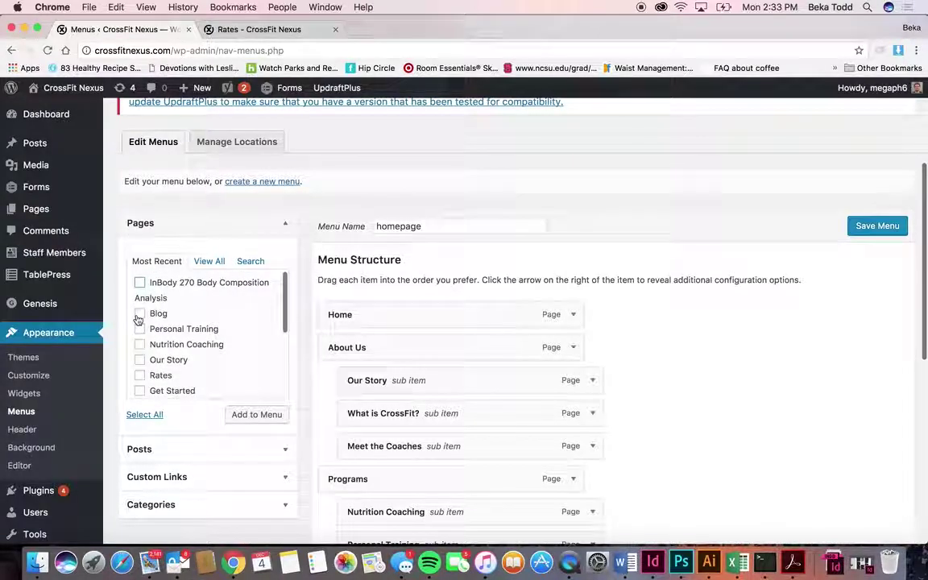
scroll(391, 341, down, 5)
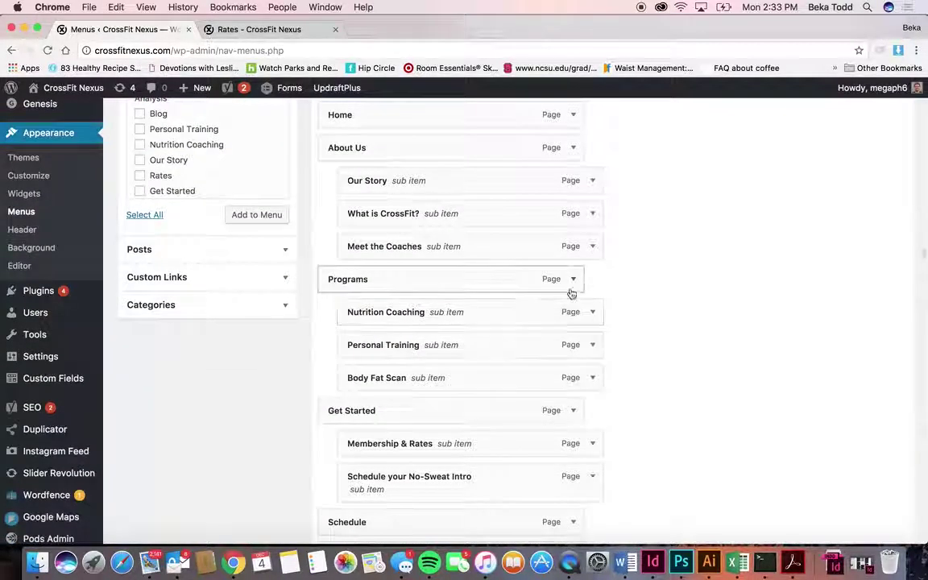
scroll(468, 226, up, 10)
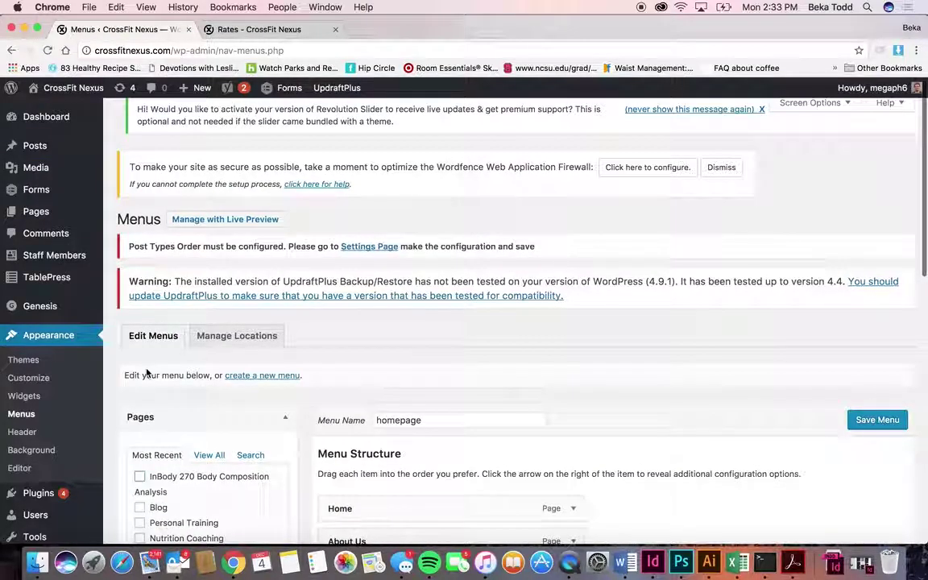
Step: Open the list of all site users to examine their accounts and roles
scroll(24, 393, down, 7)
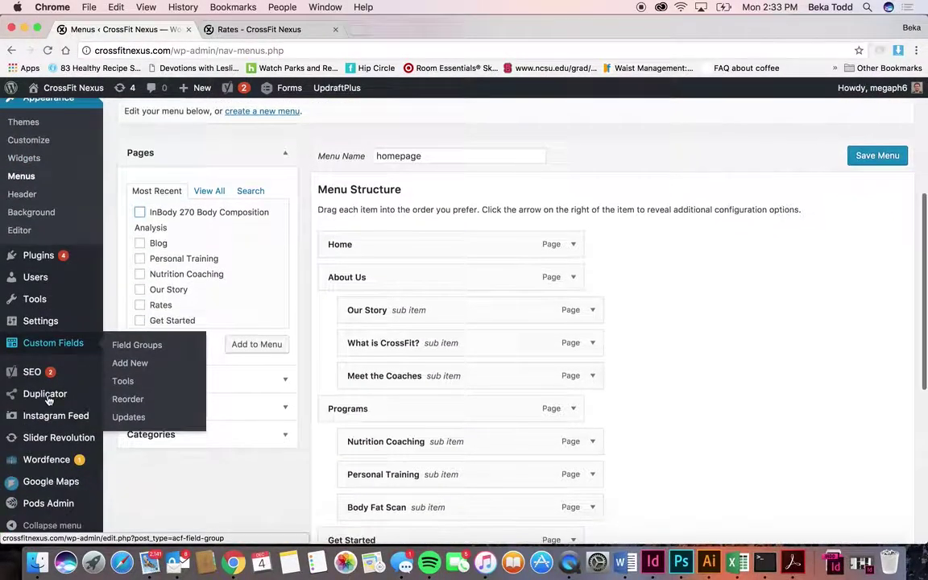
scroll(48, 400, down, 1)
mouse_move(35, 259)
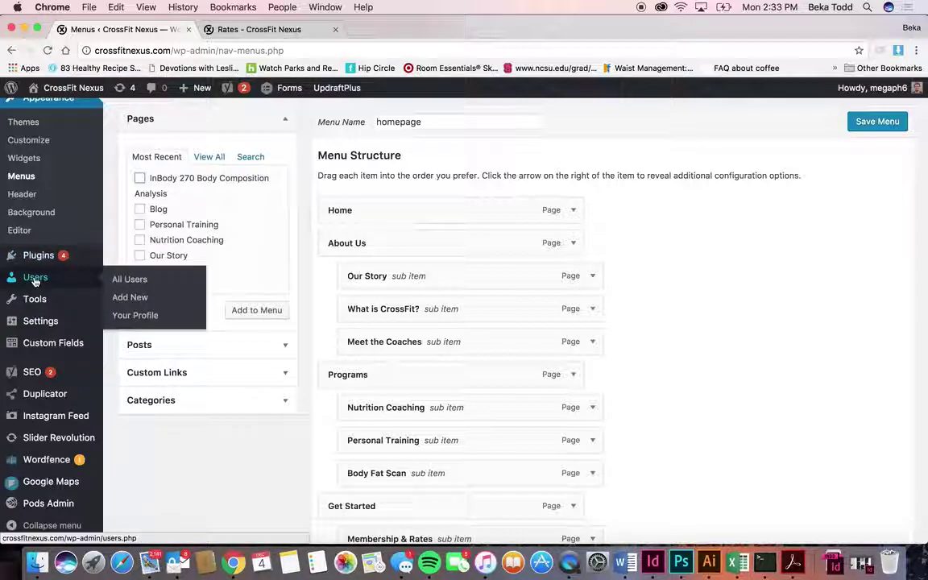
click(36, 278)
click(560, 203)
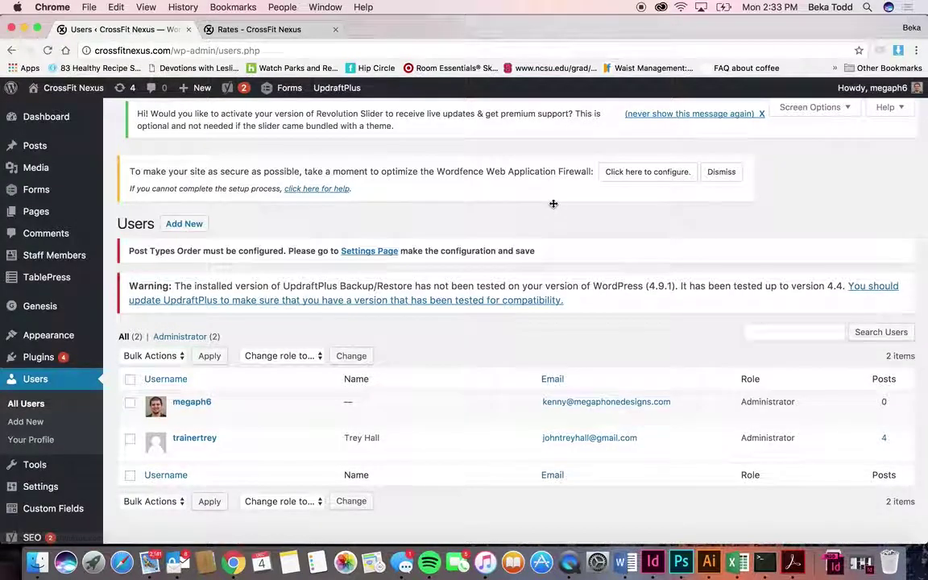
Step: Open the trainer's administrator account and examine its role, name, contact, biography, password and SEO fields, returning to the users list
mouse_move(198, 429)
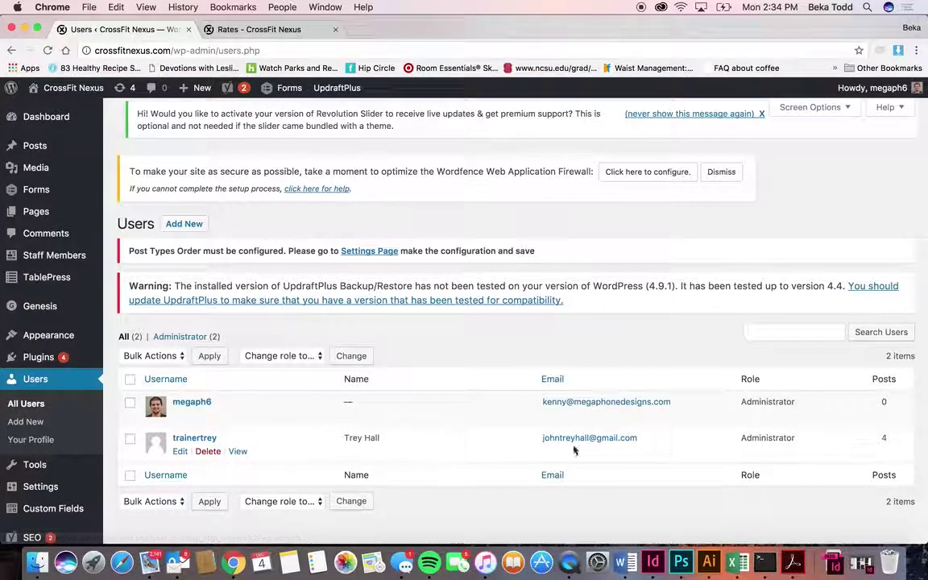
click(207, 437)
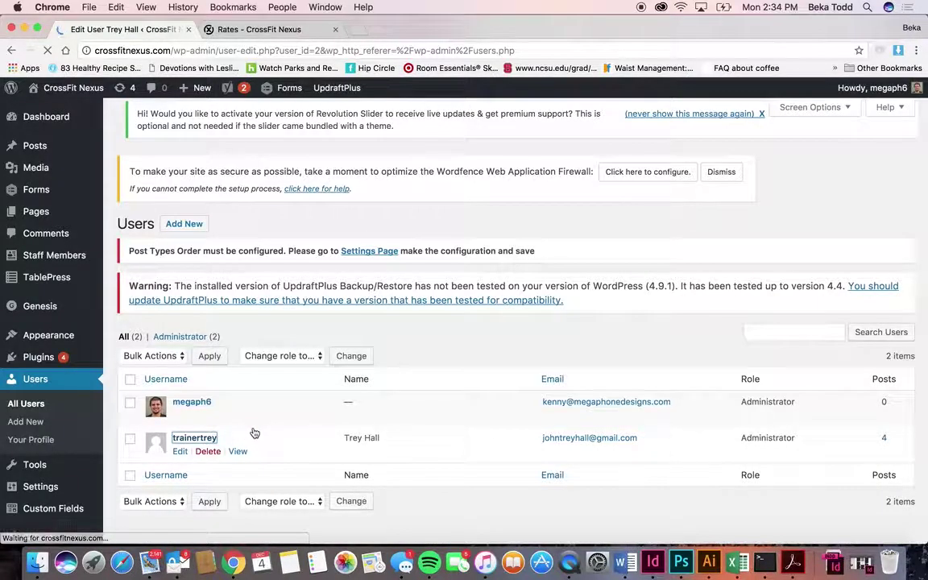
scroll(253, 432, down, 10)
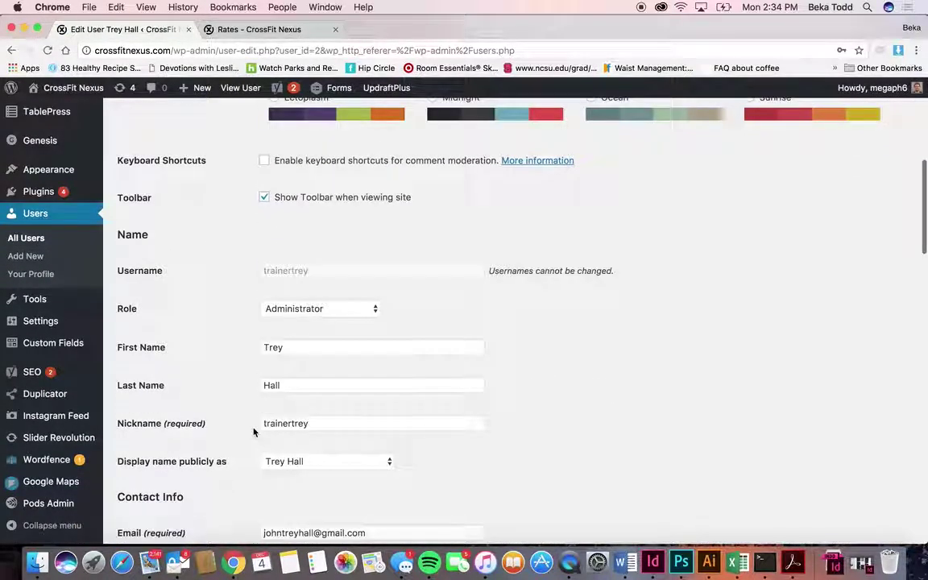
scroll(253, 432, down, 5)
scroll(252, 432, down, 8)
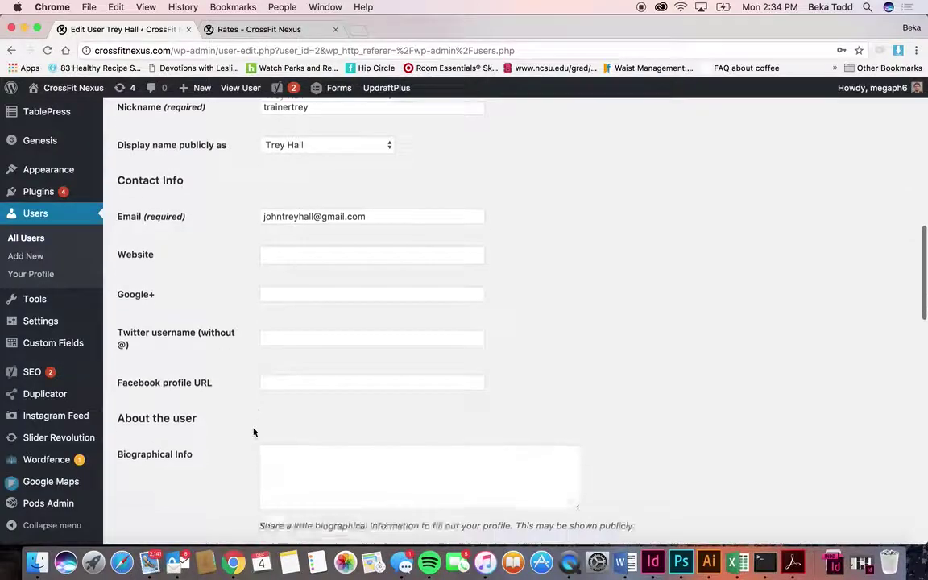
scroll(253, 433, down, 2)
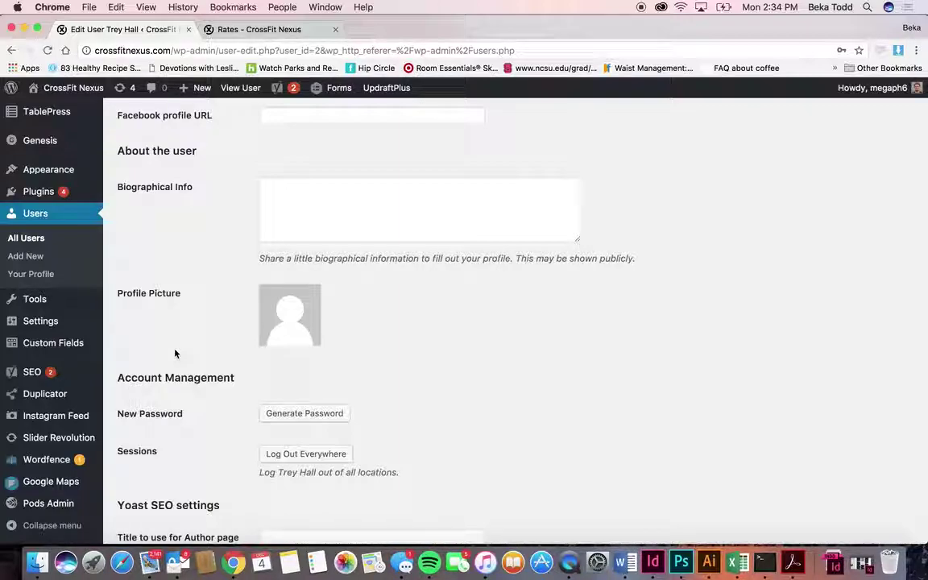
scroll(175, 353, down, 3)
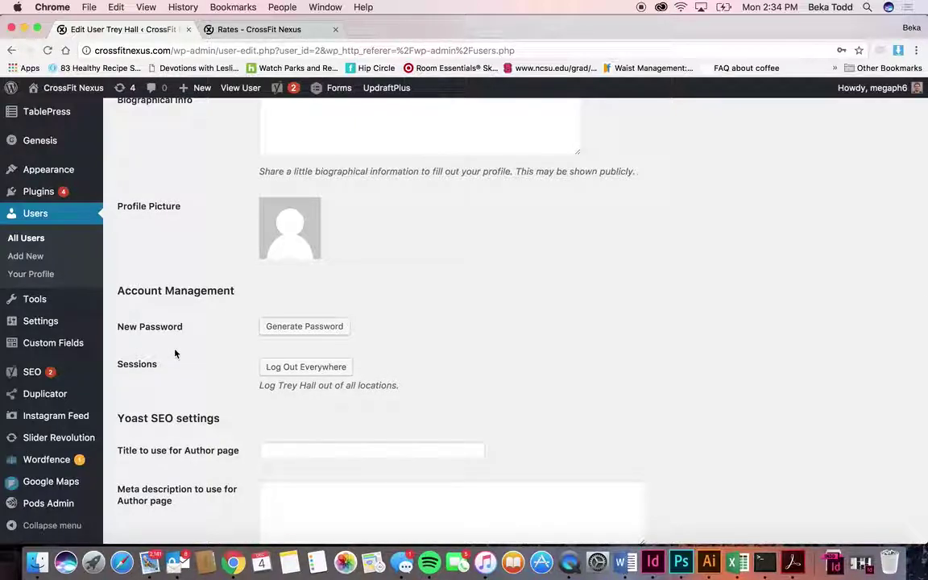
scroll(175, 352, down, 3)
scroll(175, 352, up, 15)
scroll(175, 353, down, 4)
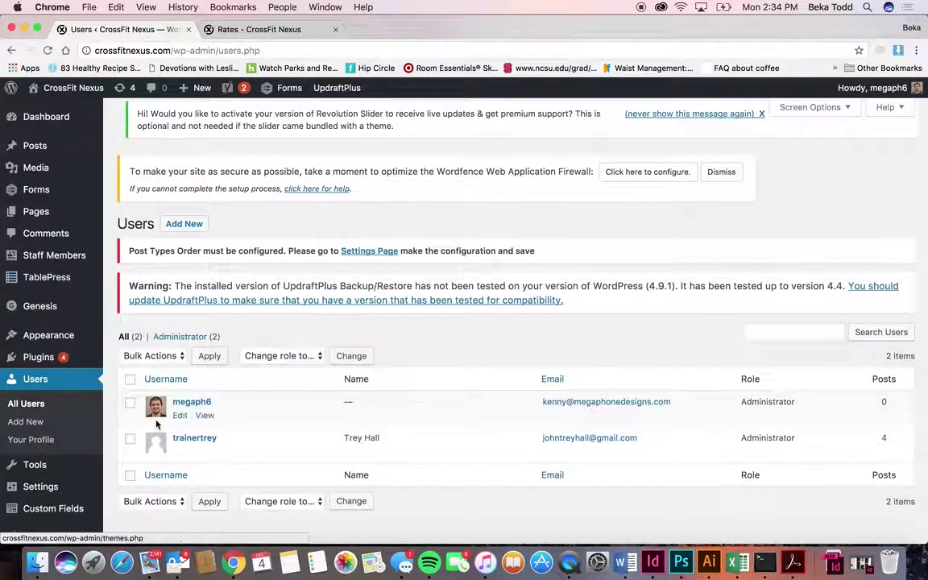
Step: Look over the admin sections for Settings, Custom Fields, SEO and Instagram Feed, and open Slider Revolution
scroll(227, 413, down, 3)
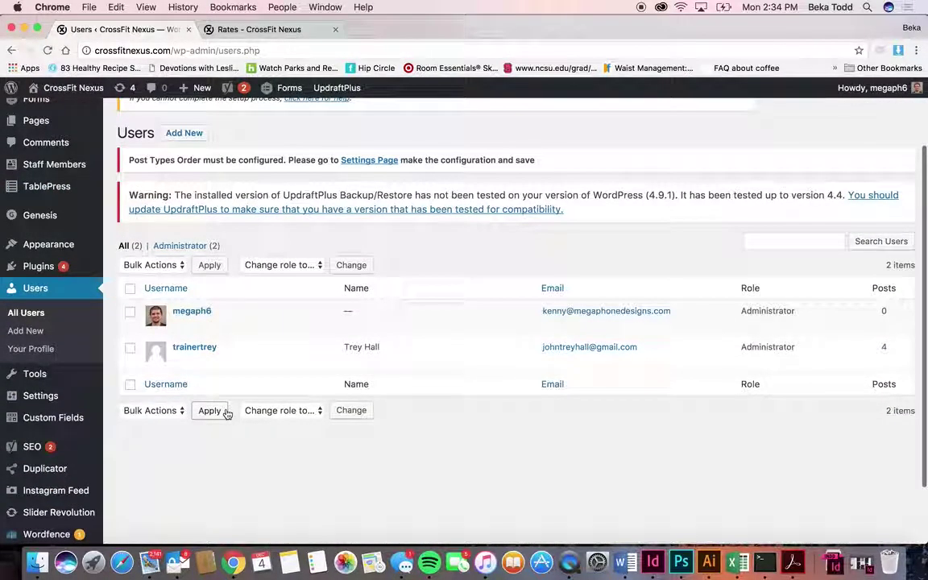
scroll(227, 413, down, 2)
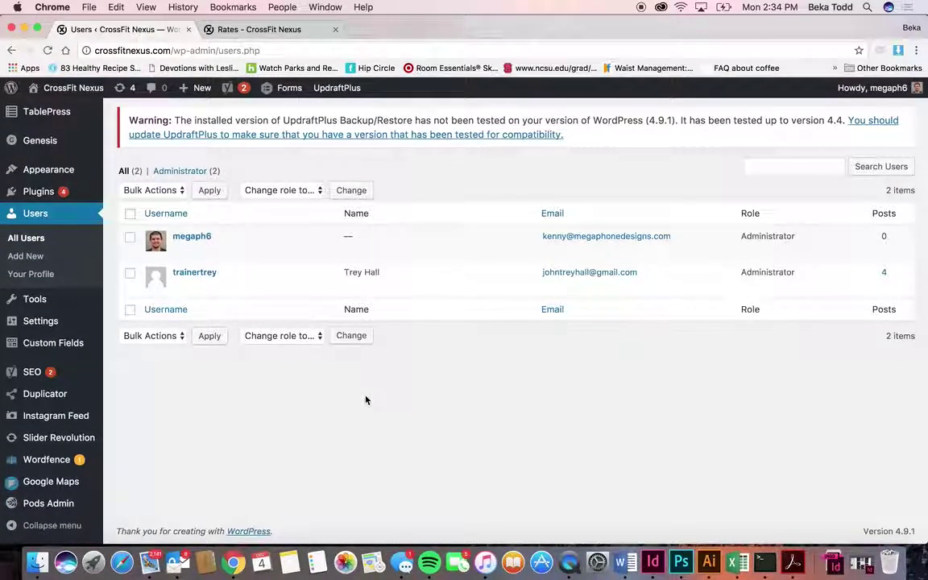
mouse_move(56, 322)
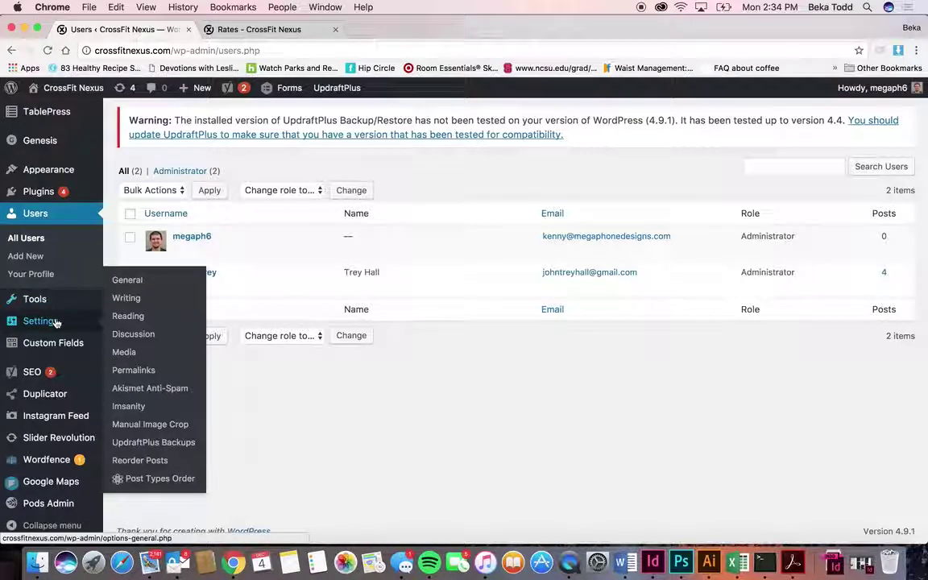
mouse_move(57, 351)
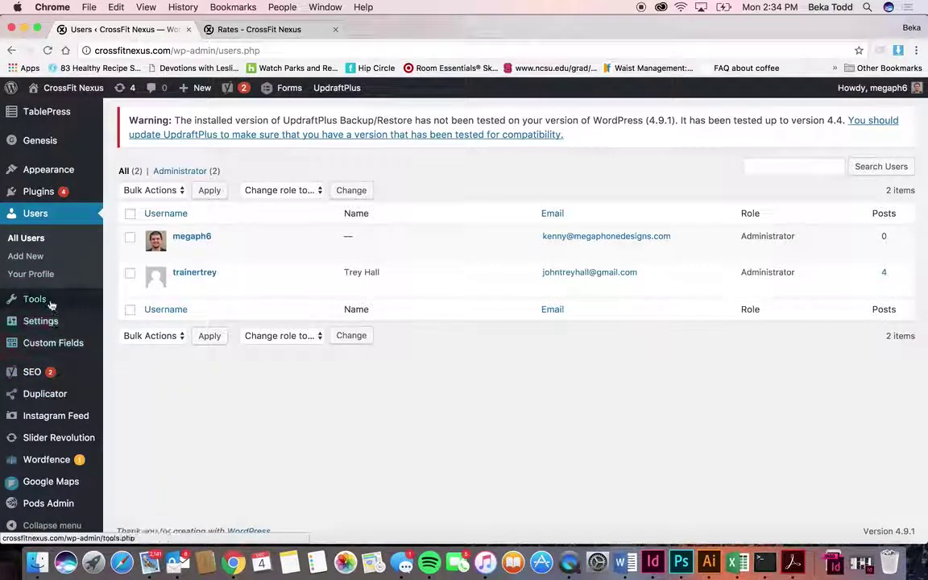
mouse_move(54, 377)
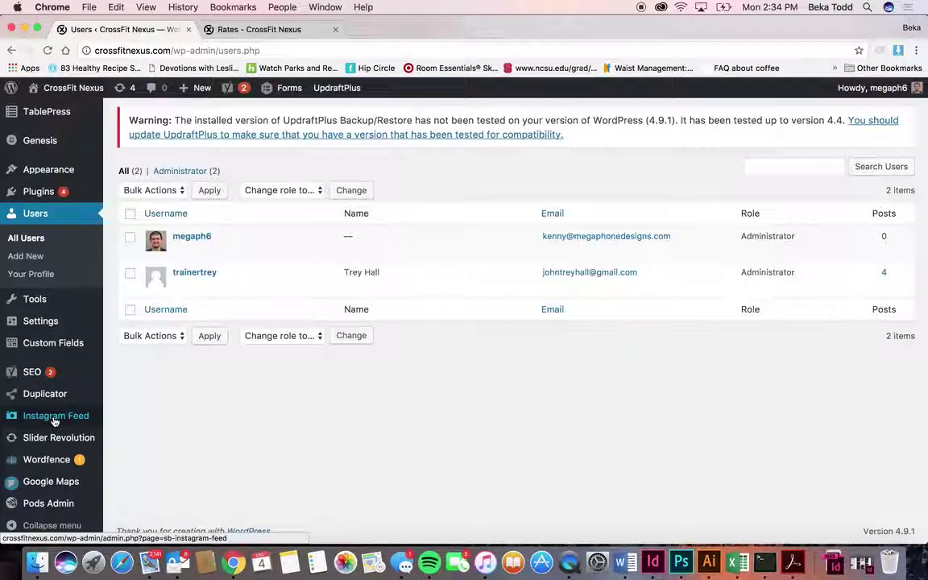
mouse_move(37, 437)
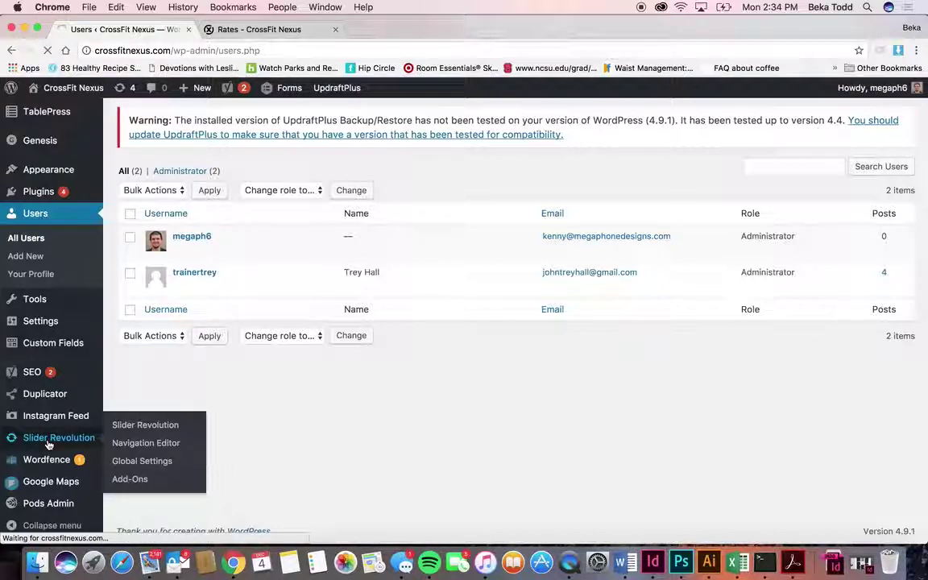
click(47, 445)
Step: Switch to the live site and view the sliders on the homepage and the Get Started page
key(ctrl+Tab)
key(super+r)
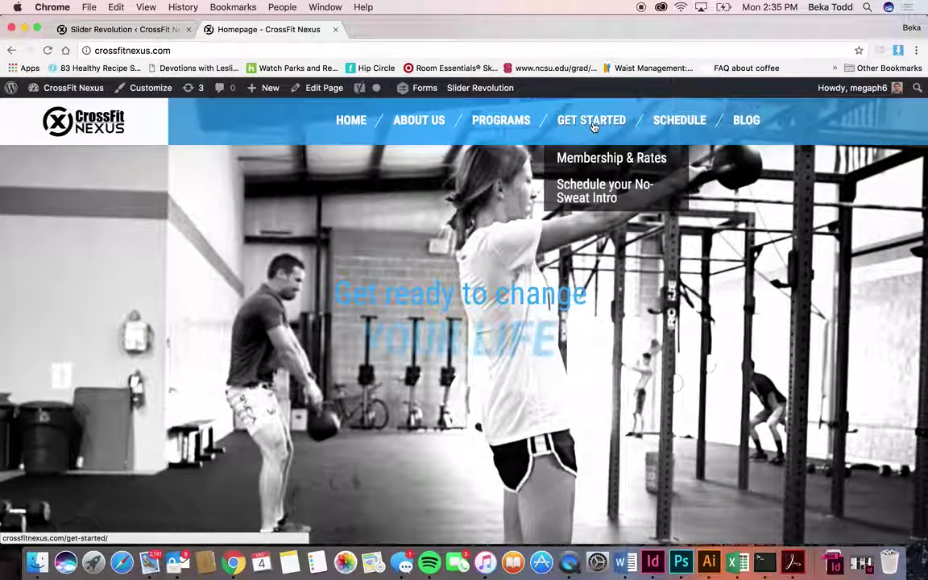
click(592, 120)
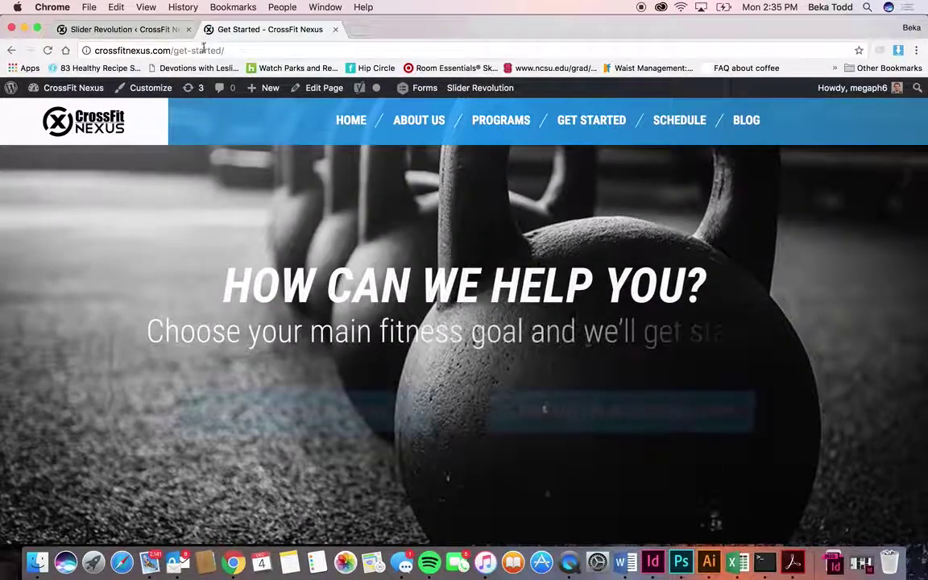
Step: Open the Homepage slider in the slide editor and examine the first slide's background settings and canvas
click(128, 29)
scroll(349, 423, down, 3)
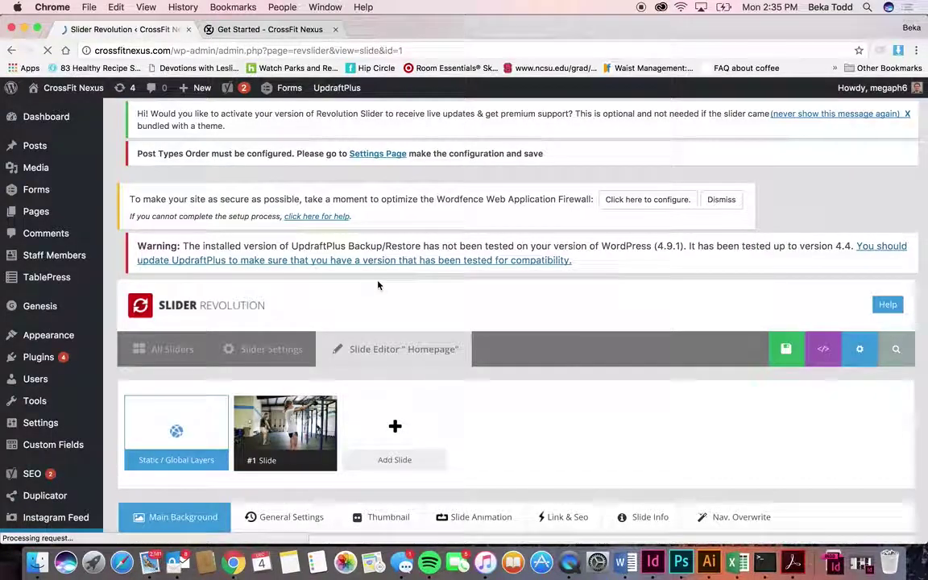
scroll(378, 284, down, 10)
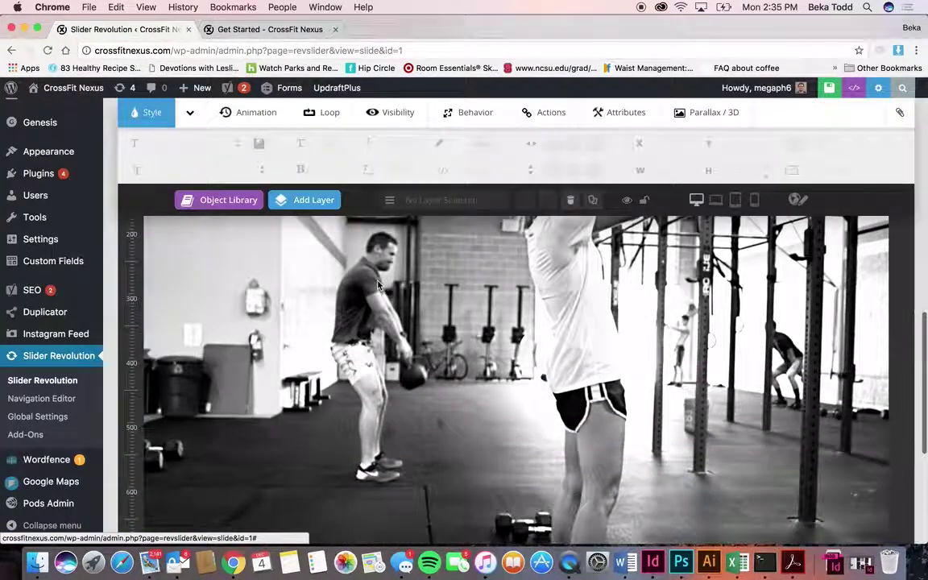
scroll(377, 285, up, 5)
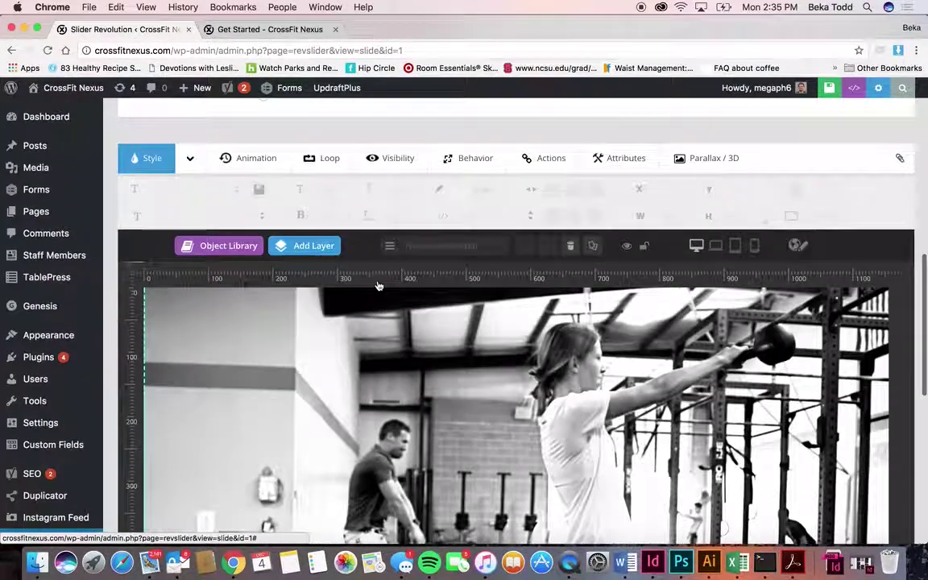
scroll(378, 285, up, 6)
scroll(378, 285, down, 8)
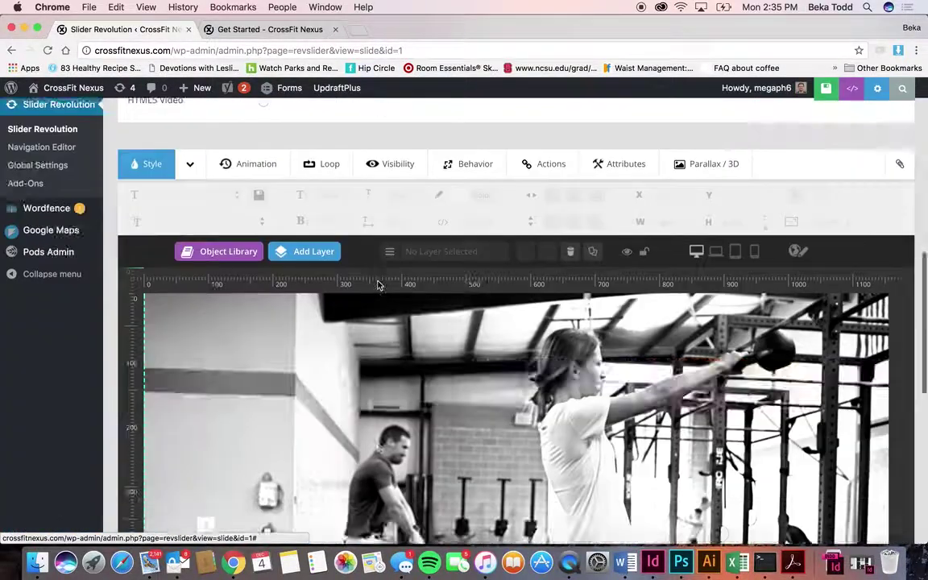
scroll(378, 284, up, 2)
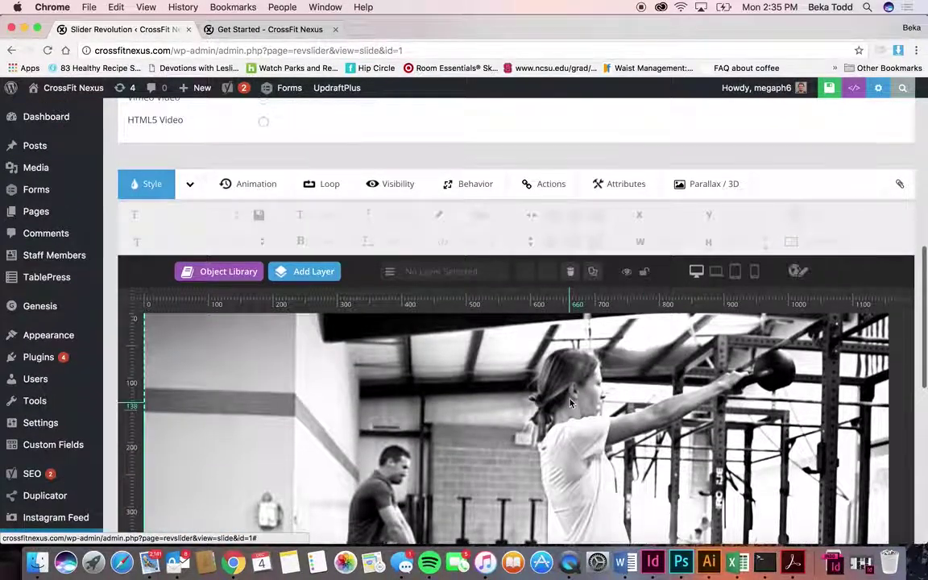
scroll(512, 359, up, 8)
Step: Browse the media library images available for the slide's main background, leaving the picker without choosing one
click(331, 411)
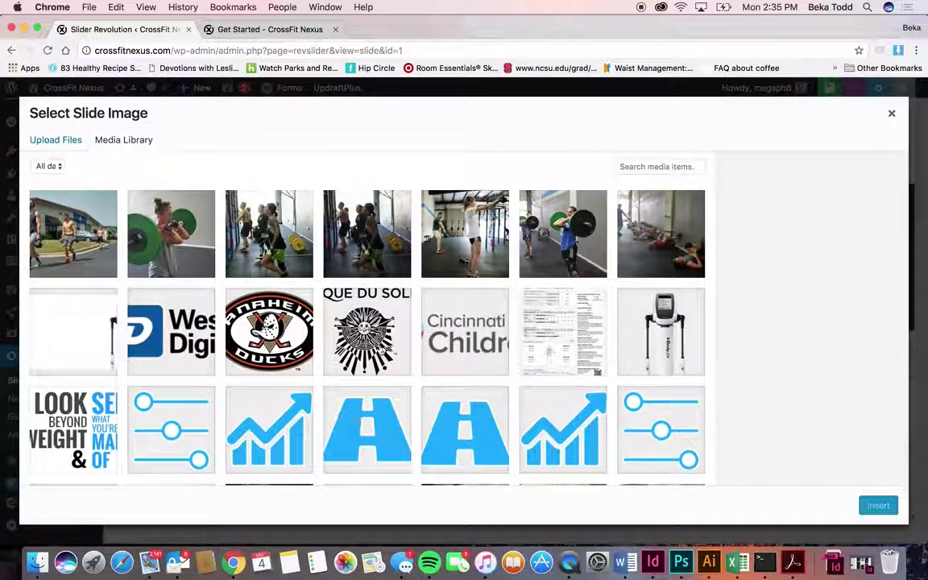
scroll(334, 240, down, 15)
scroll(334, 240, up, 15)
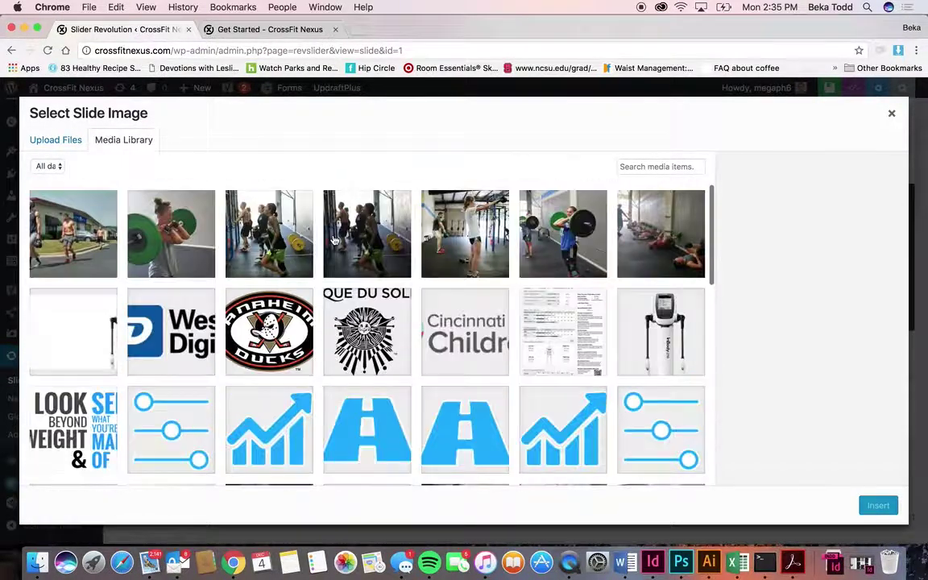
click(890, 114)
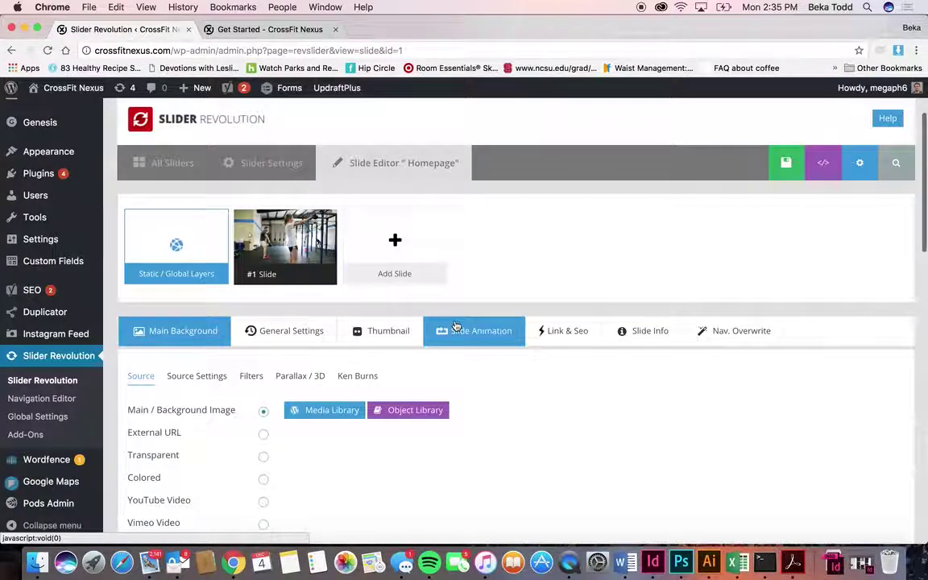
Step: Open the slider's static/global layers and display the first slide's photo behind them
scroll(455, 323, down, 3)
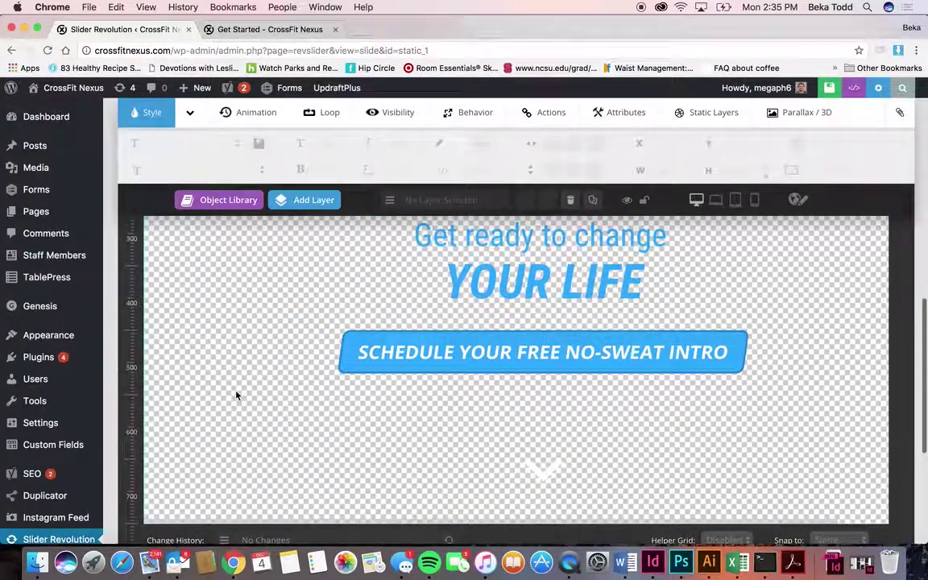
scroll(218, 246, up, 3)
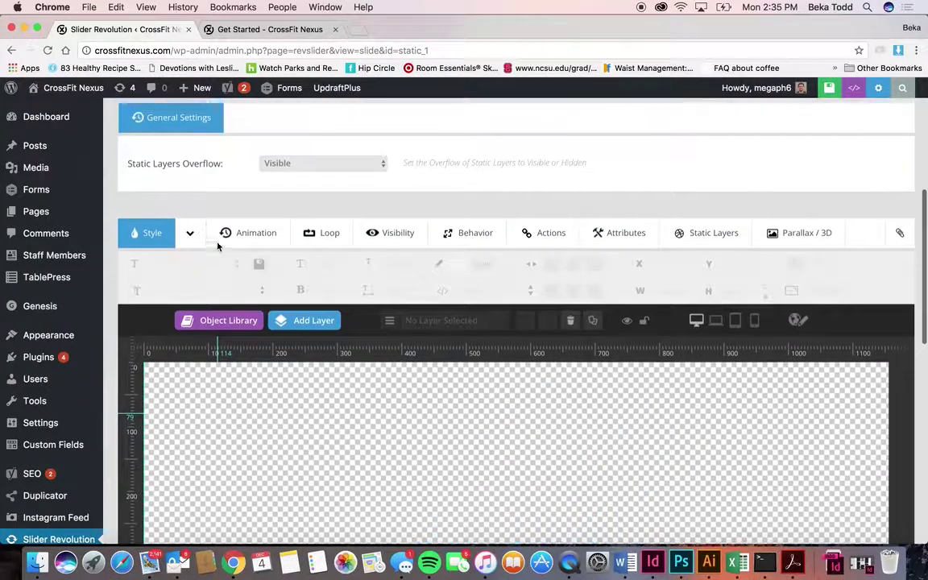
scroll(217, 245, up, 2)
click(181, 125)
click(193, 120)
scroll(374, 324, down, 5)
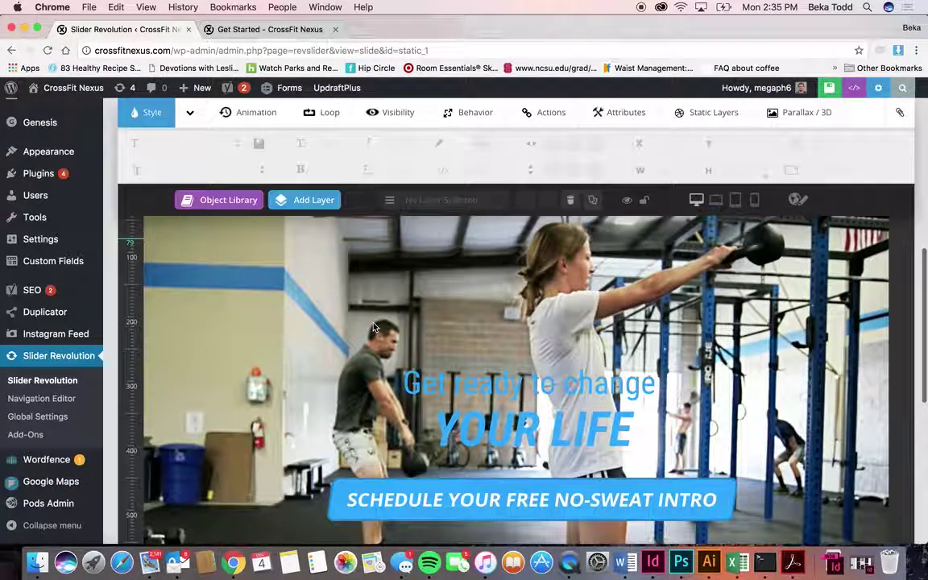
Step: Inspect the text and style settings of the "Get ready to change", "Your Life" and "Schedule your free No-Sweat Intro" layers
double_click(492, 387)
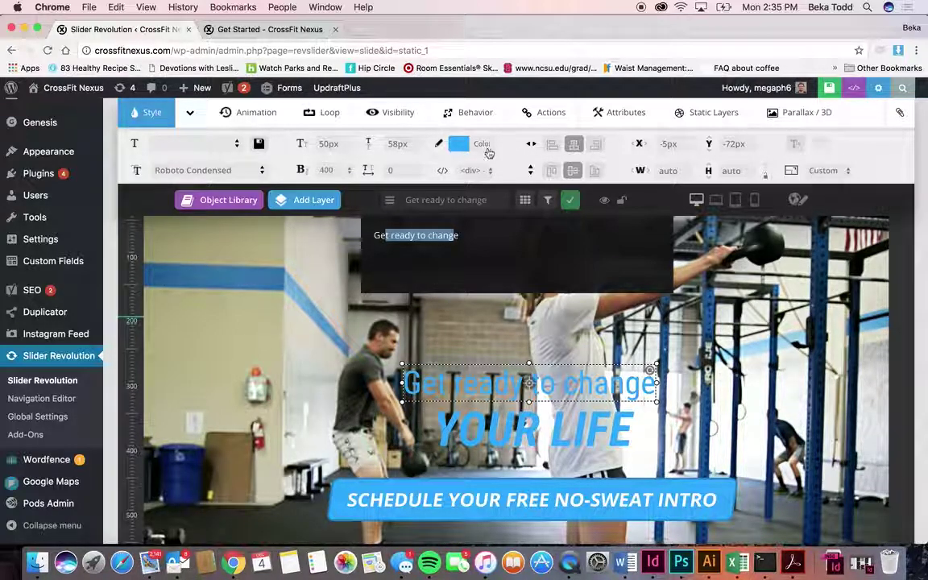
click(549, 402)
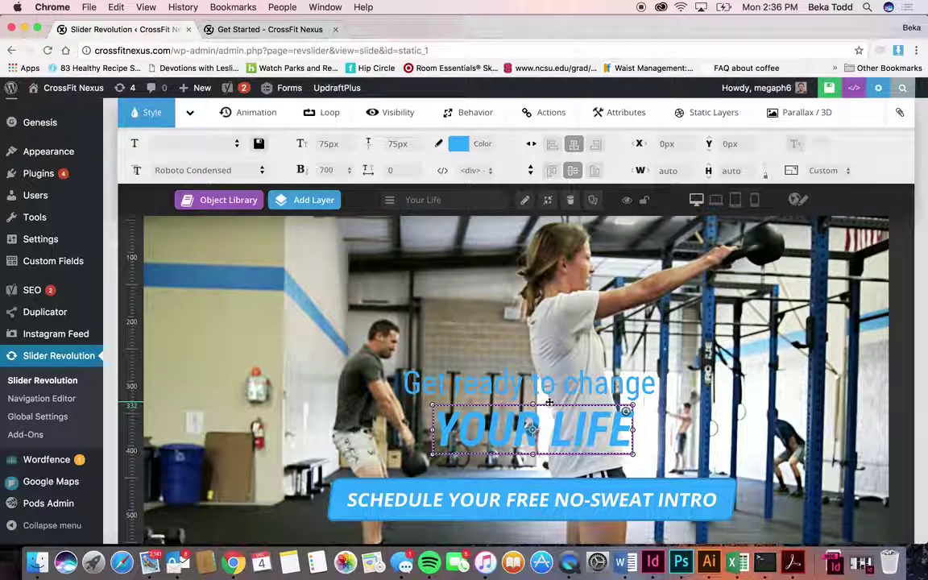
click(538, 502)
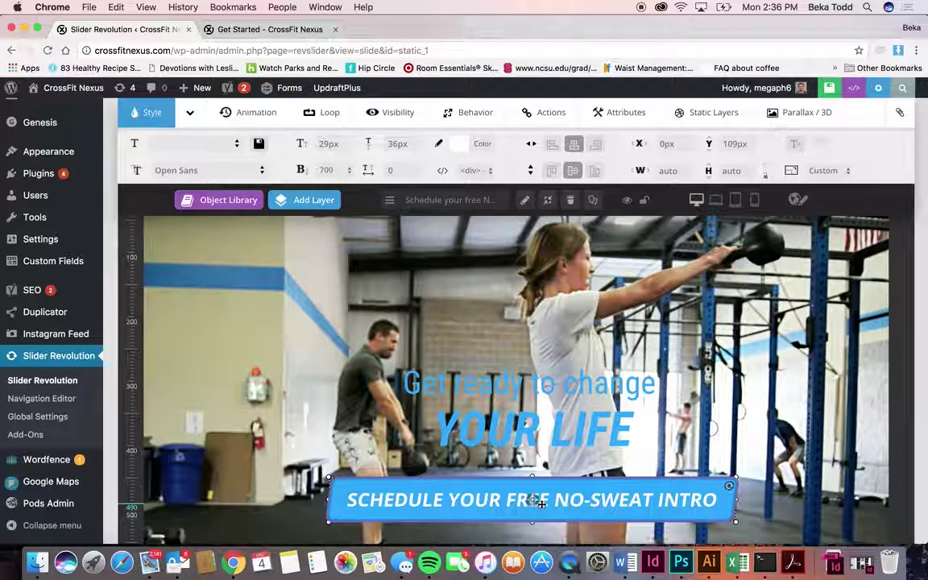
Step: Examine the click actions assigned to the "Schedule your free No-Sweat Intro" button and the down-arrow layer
click(523, 123)
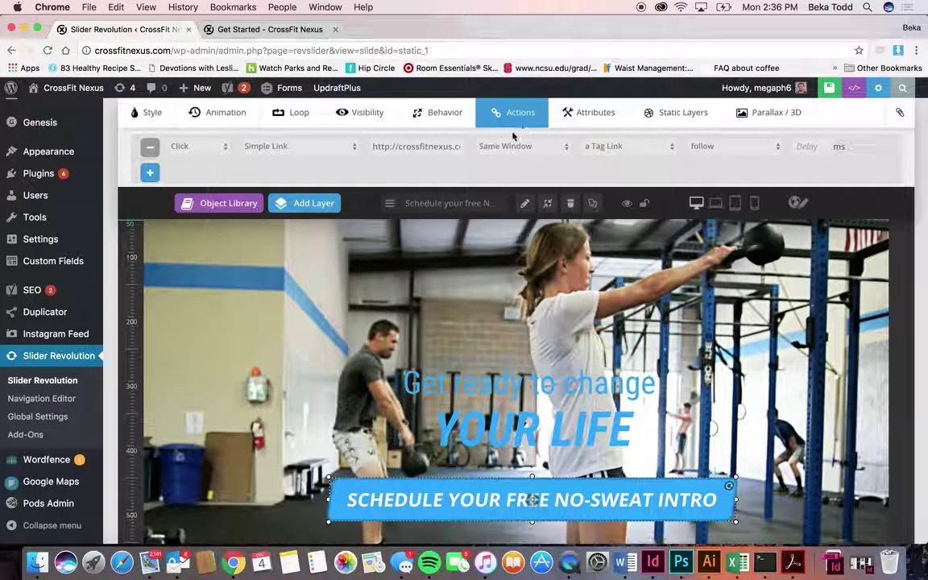
scroll(489, 265, down, 5)
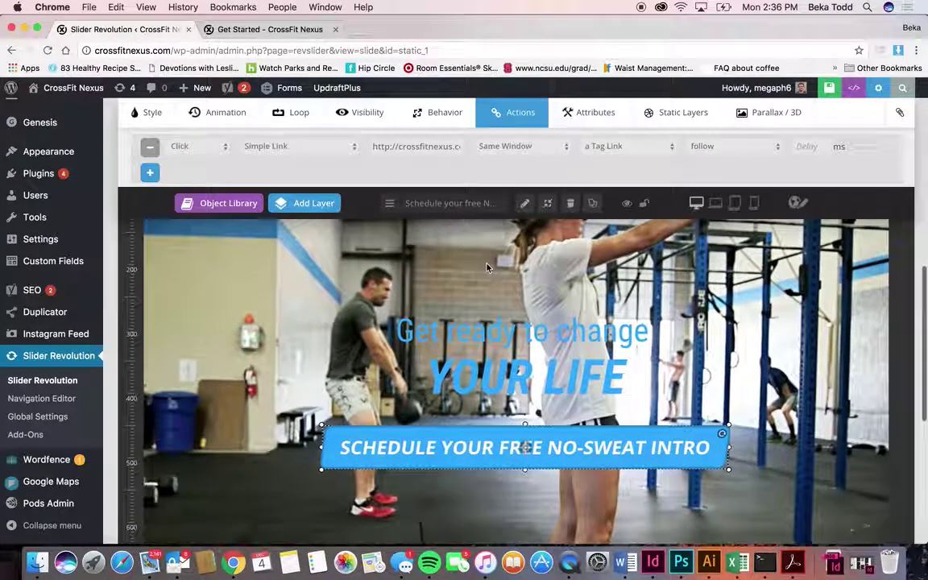
click(517, 479)
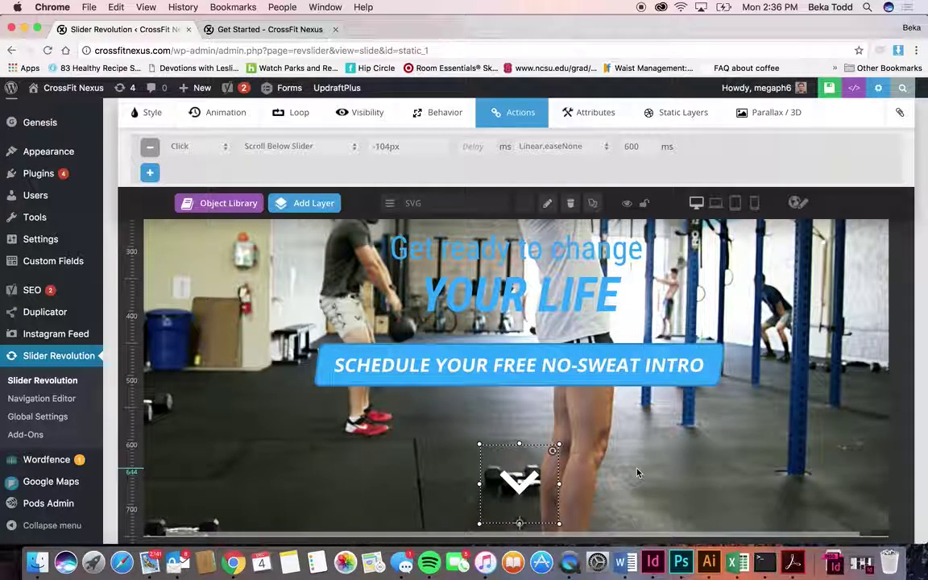
click(585, 362)
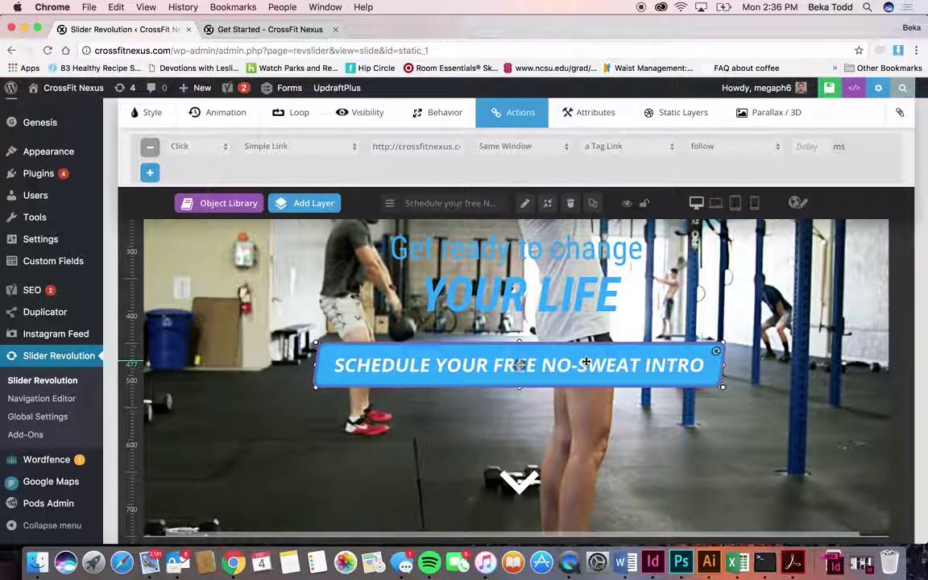
Step: Check the static layers' layout in the notebook, tablet and phone views, and preview the Homepage slider
scroll(585, 362, up, 5)
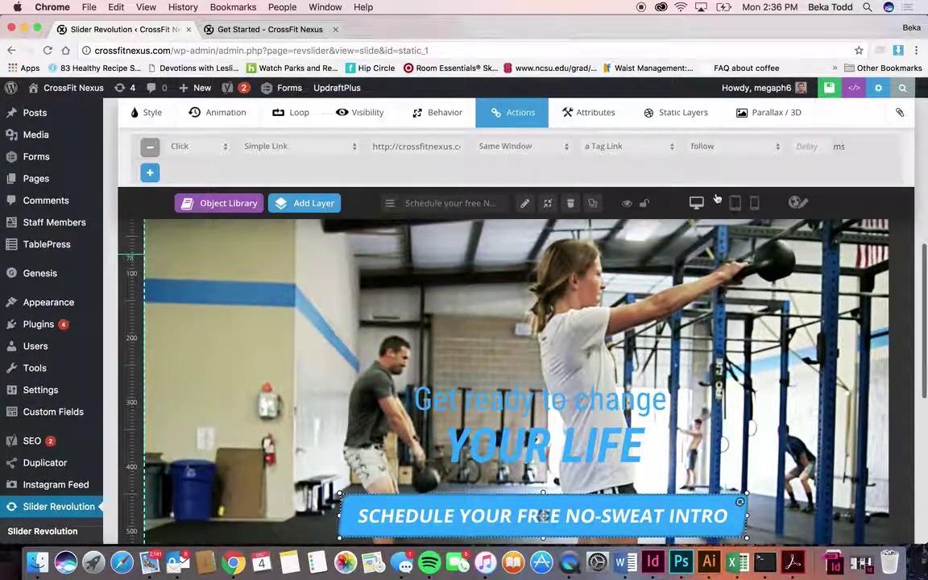
click(715, 202)
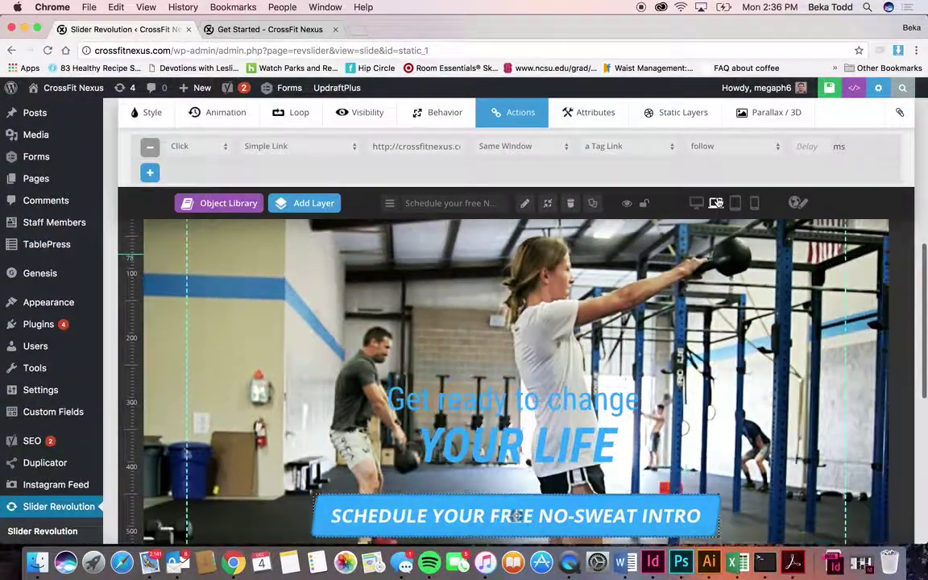
click(736, 203)
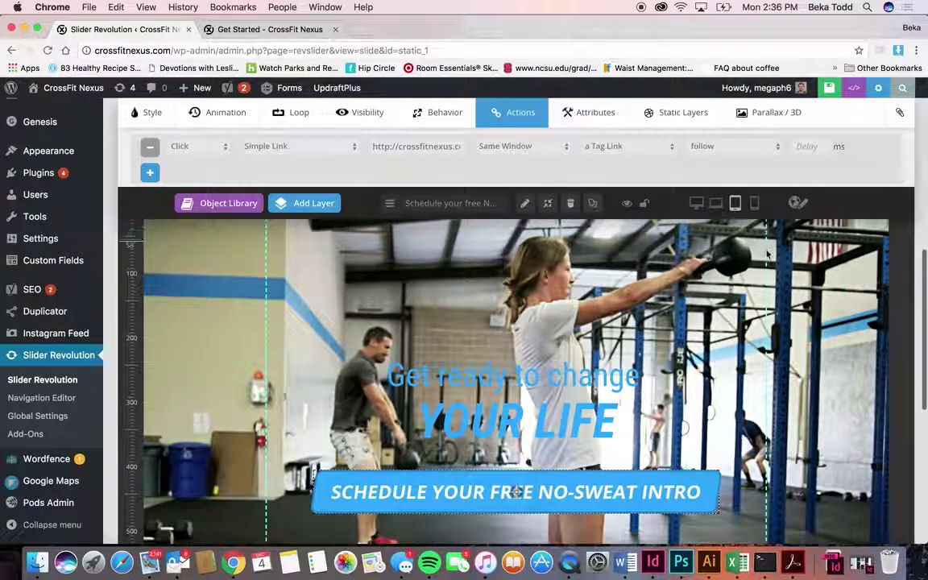
click(754, 205)
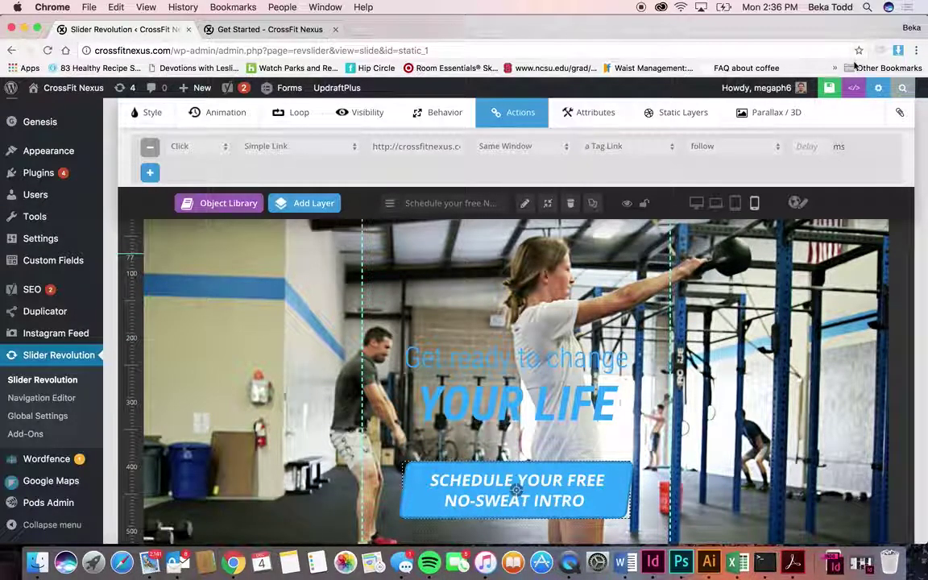
click(900, 89)
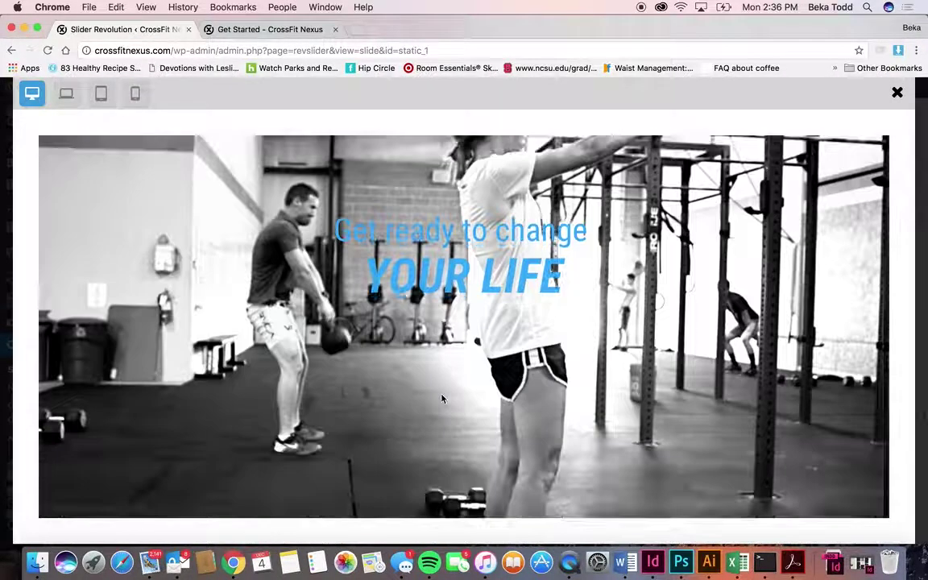
click(896, 92)
Step: Examine the animation settings of the "Get ready to change" layer and its timing in the layer timeline
scroll(237, 159, up, 3)
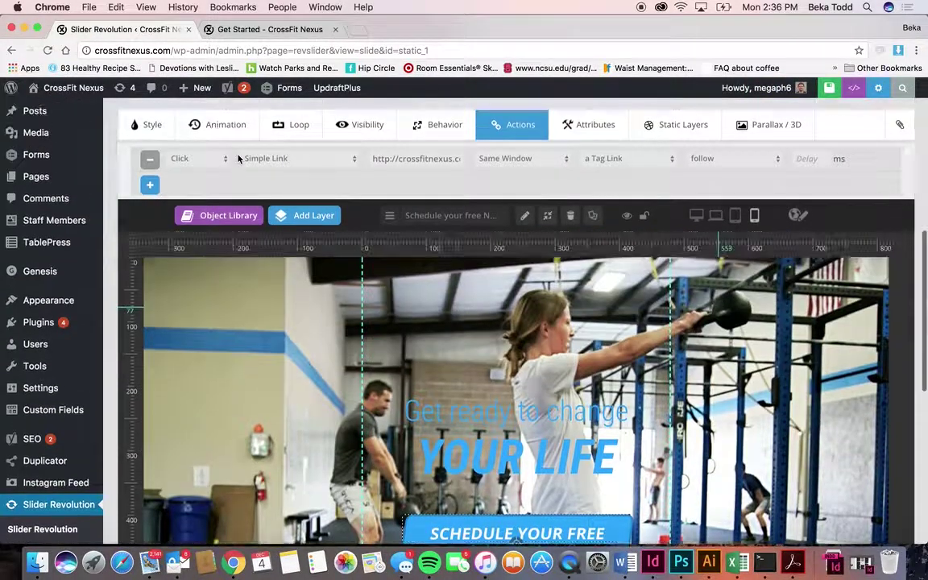
click(454, 418)
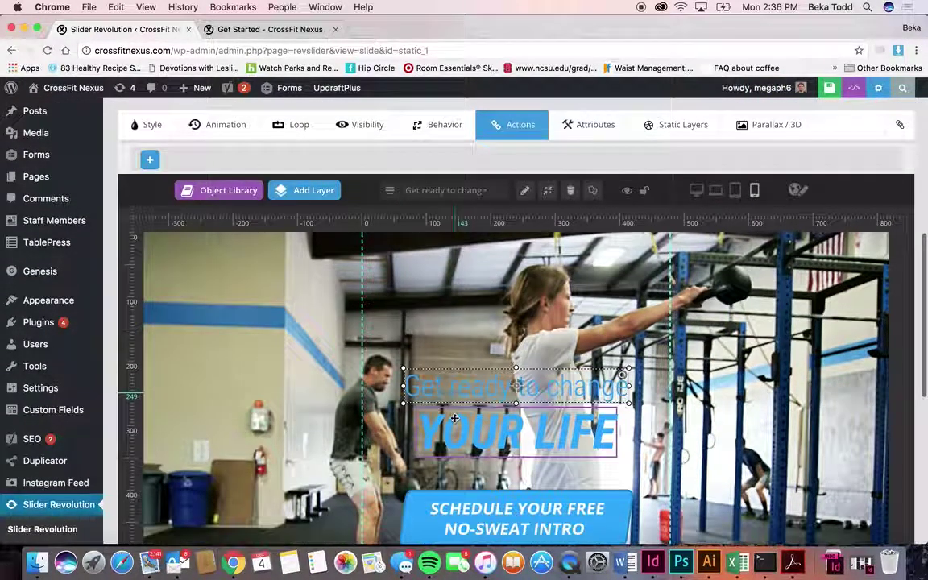
click(221, 125)
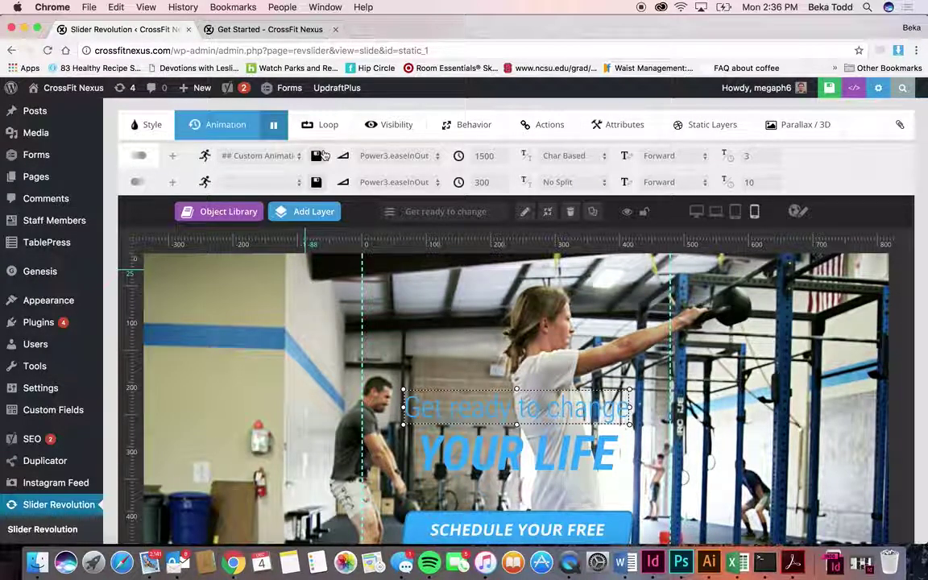
scroll(519, 167, down, 1)
scroll(519, 167, down, 5)
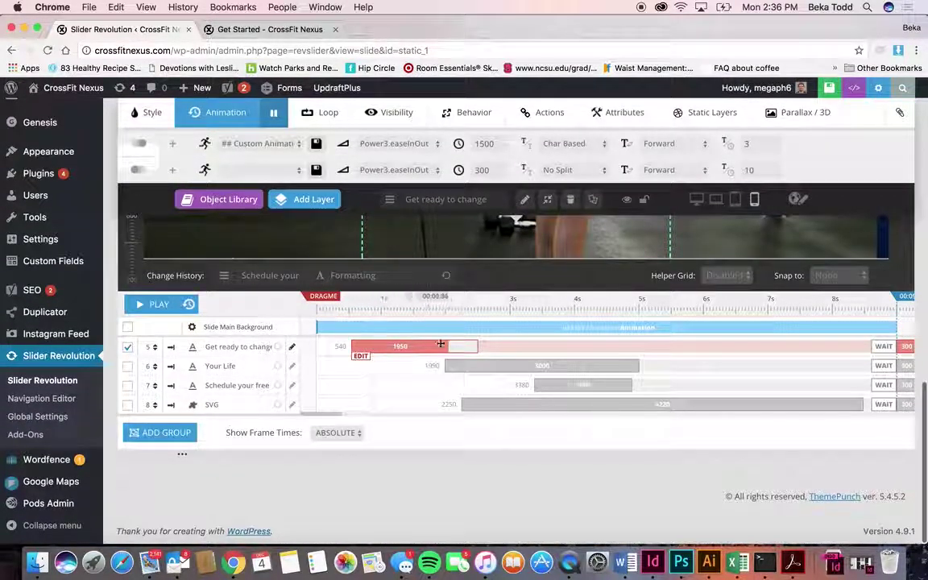
scroll(611, 419, up, 10)
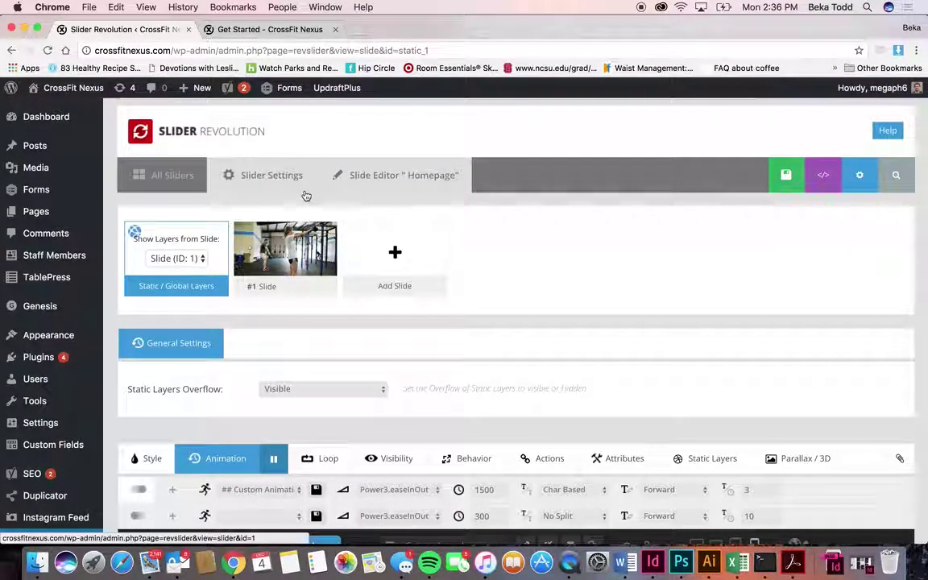
Step: Leave the Homepage slider without saving and open the "Get Started" slider's slide in the slide editor
click(140, 190)
click(556, 203)
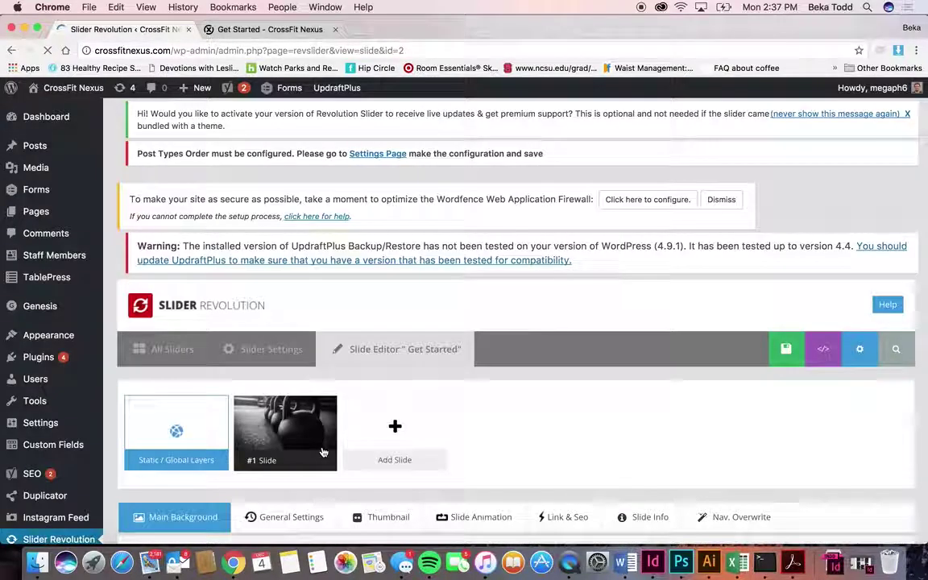
scroll(322, 452, down, 10)
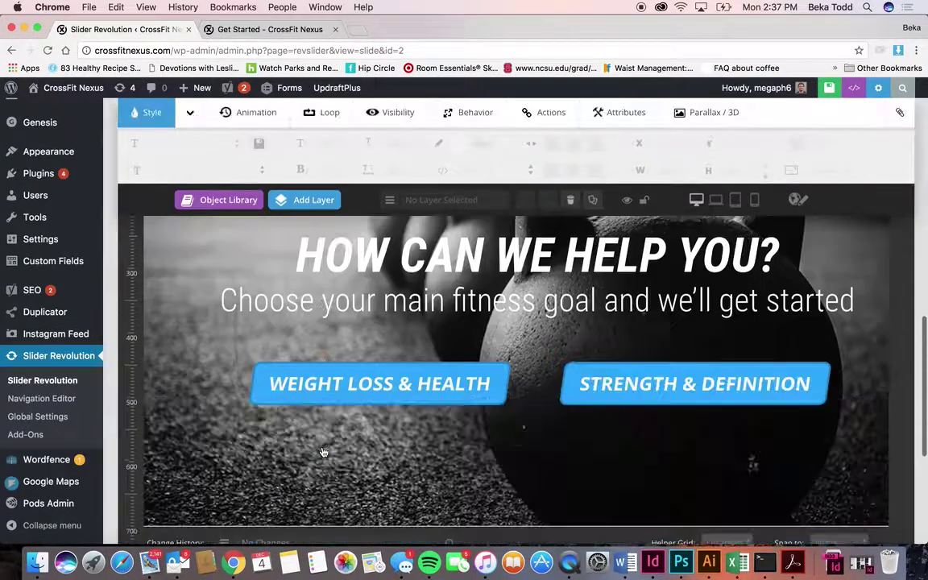
Step: View the media library images offered for the Get Started slide's main background, closing the picker without choosing one
scroll(322, 452, up, 3)
scroll(393, 329, up, 5)
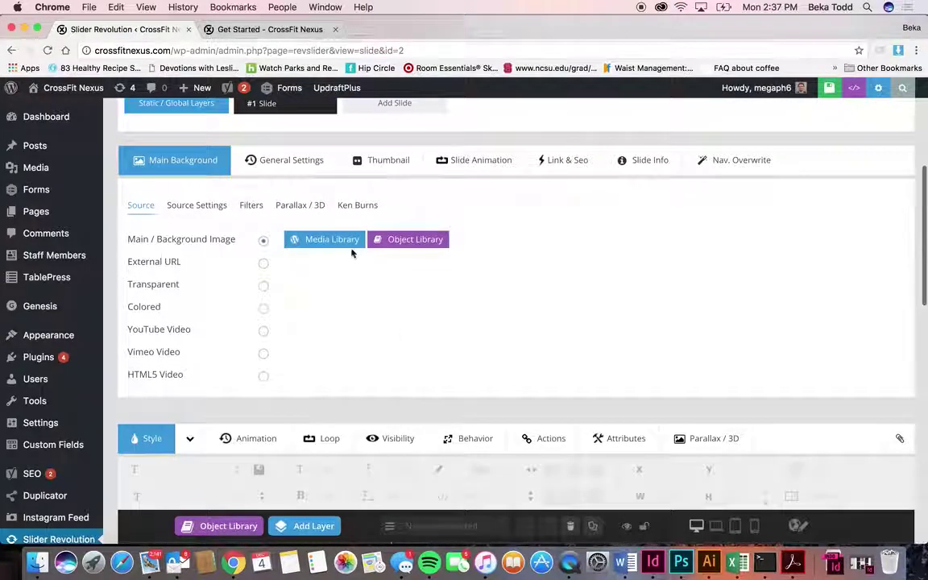
click(345, 240)
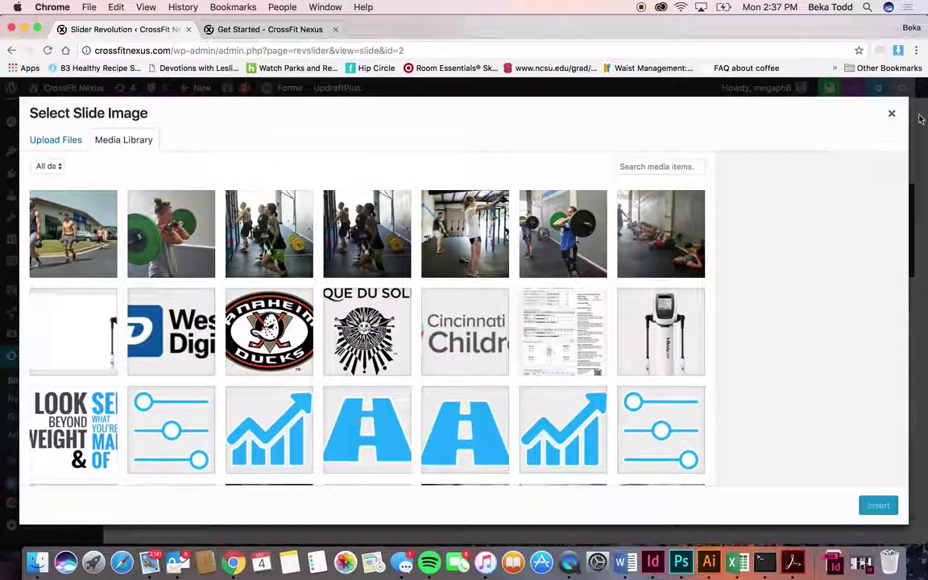
click(893, 113)
Step: Inspect the text and style of the "How can we help you?" heading, the subheading and the "Weight Loss & Health" button
scroll(444, 373, down, 5)
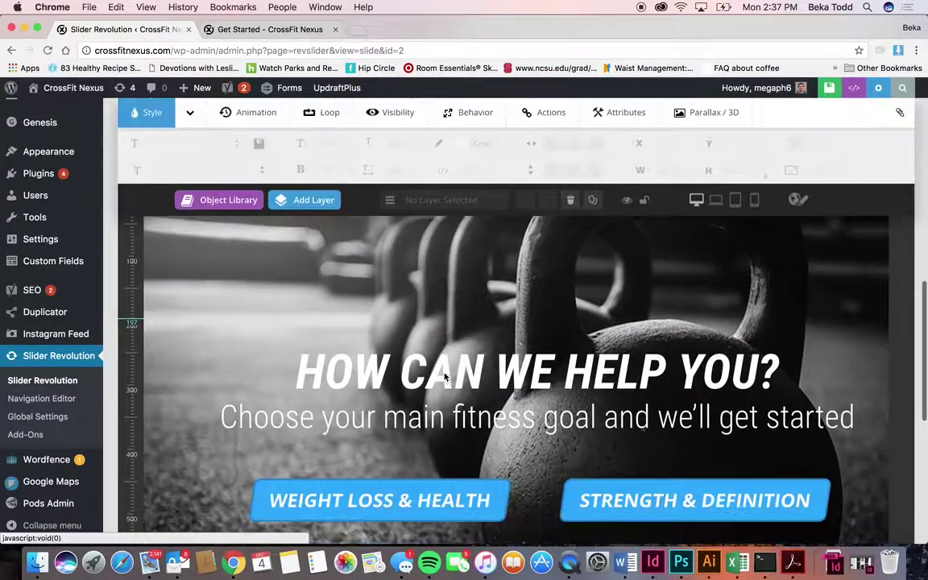
click(444, 373)
double_click(537, 371)
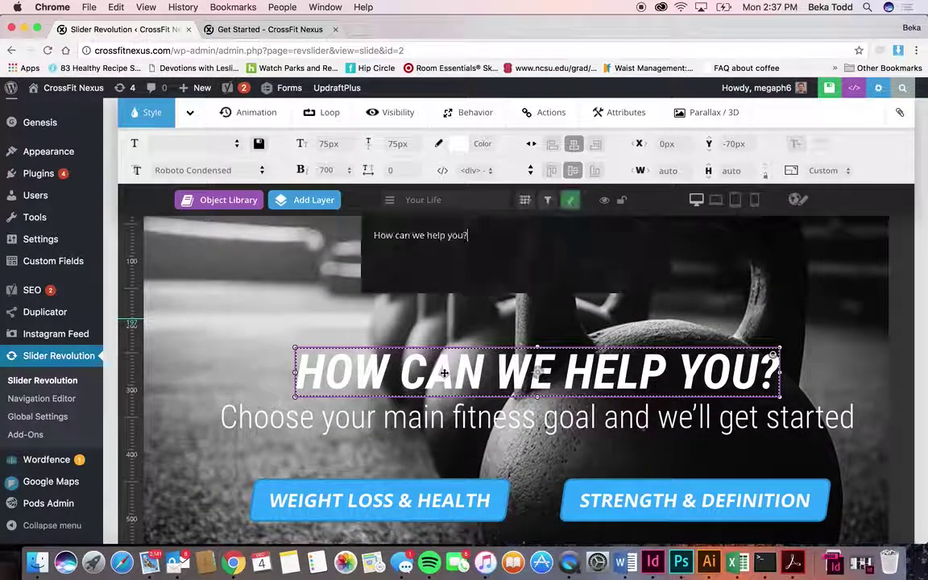
click(398, 426)
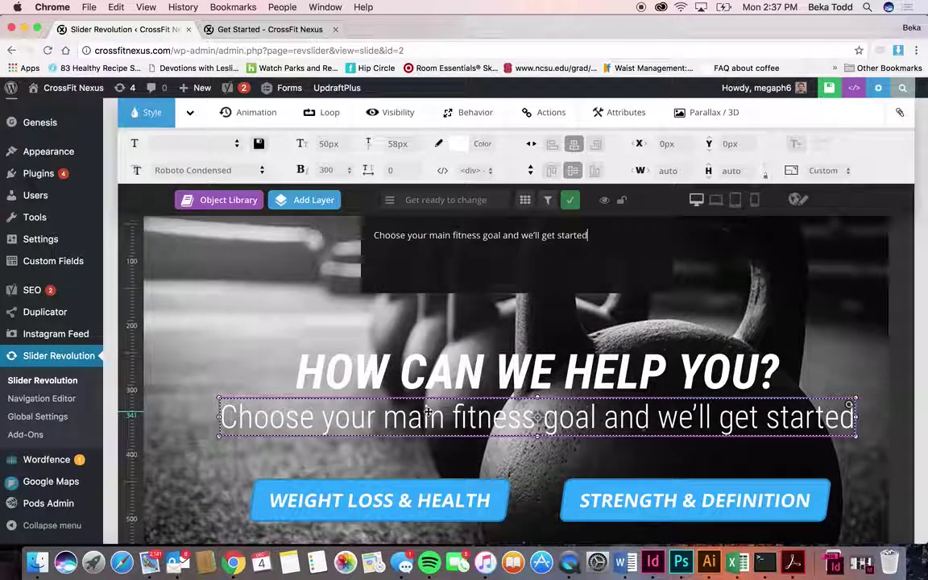
click(400, 514)
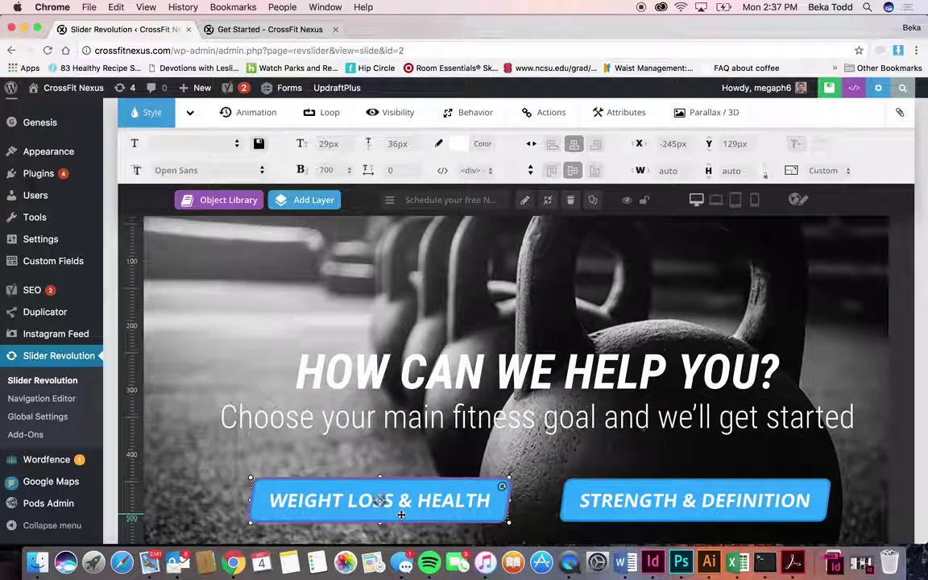
double_click(400, 515)
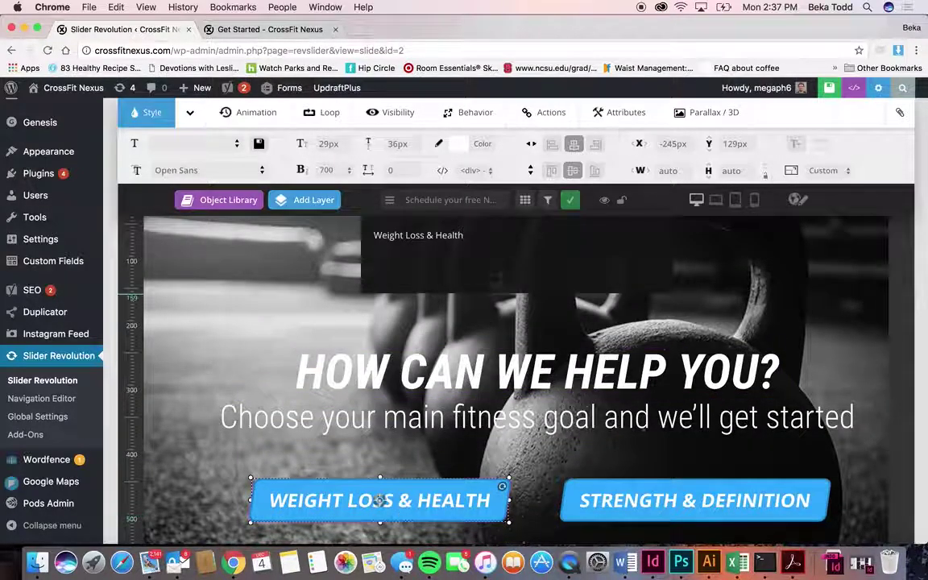
Step: Examine the "Strength & Definition" button's click action and the slide's layout in the notebook, tablet and phone views
click(660, 499)
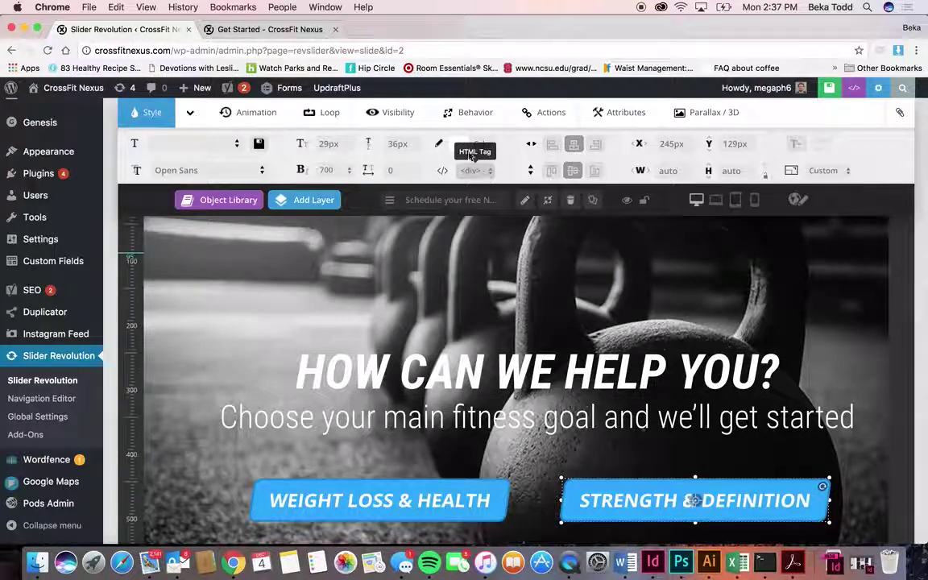
click(551, 113)
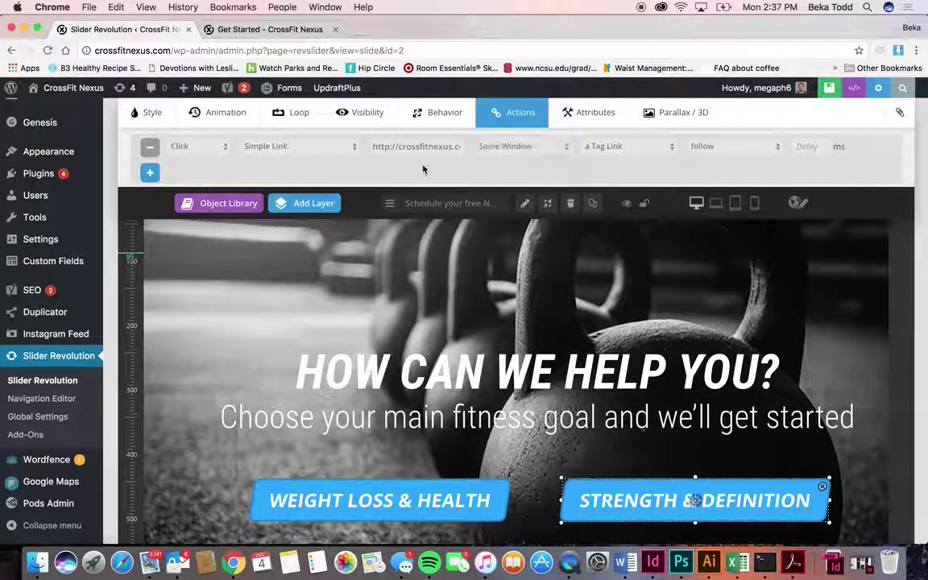
click(716, 205)
click(732, 204)
click(752, 203)
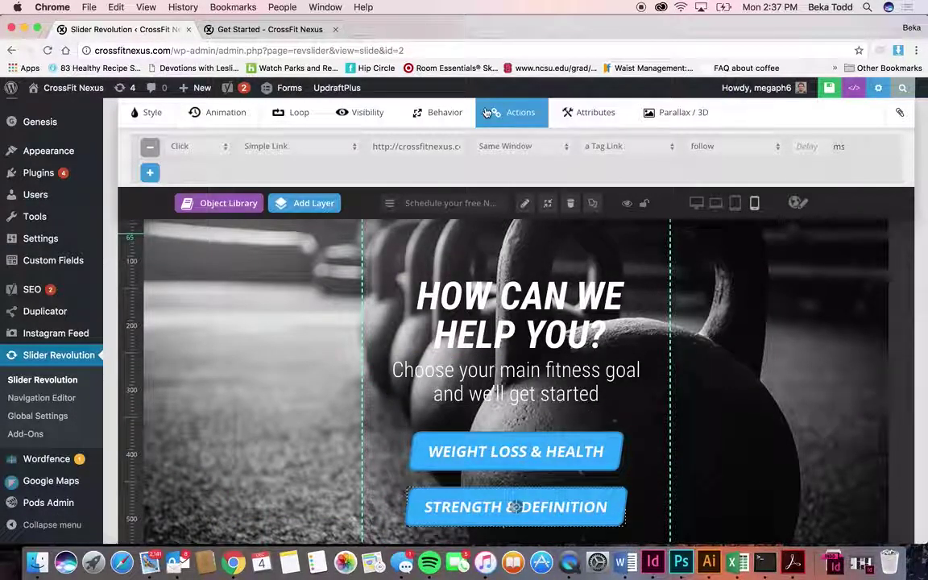
Step: Return to the list of all sliders without saving and open the "Inbody Slider" slide to view its layers
scroll(367, 163, up, 15)
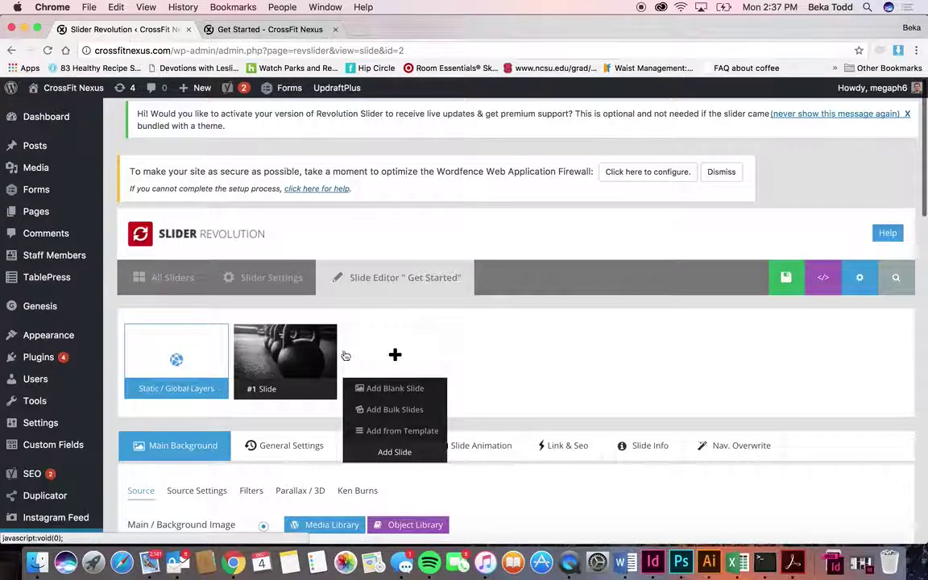
click(182, 278)
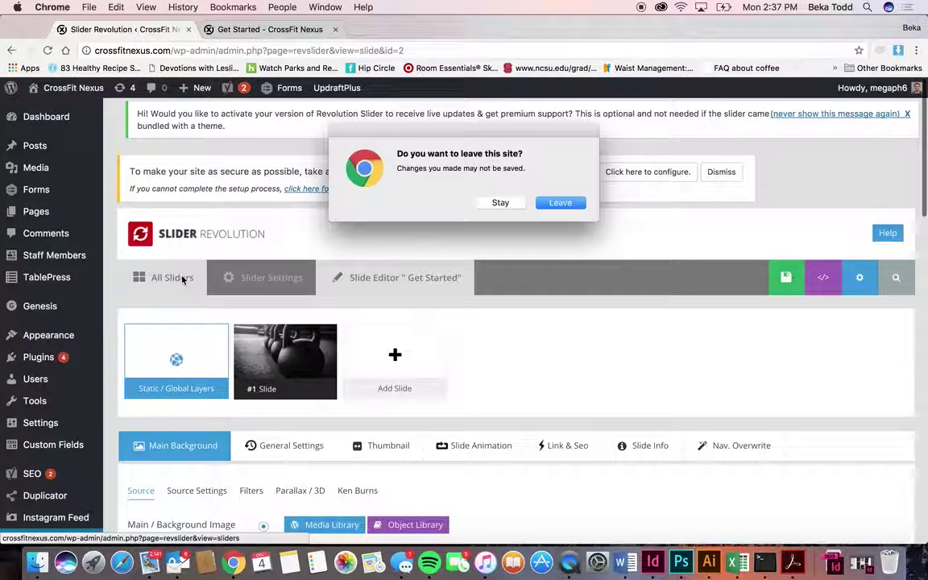
click(573, 201)
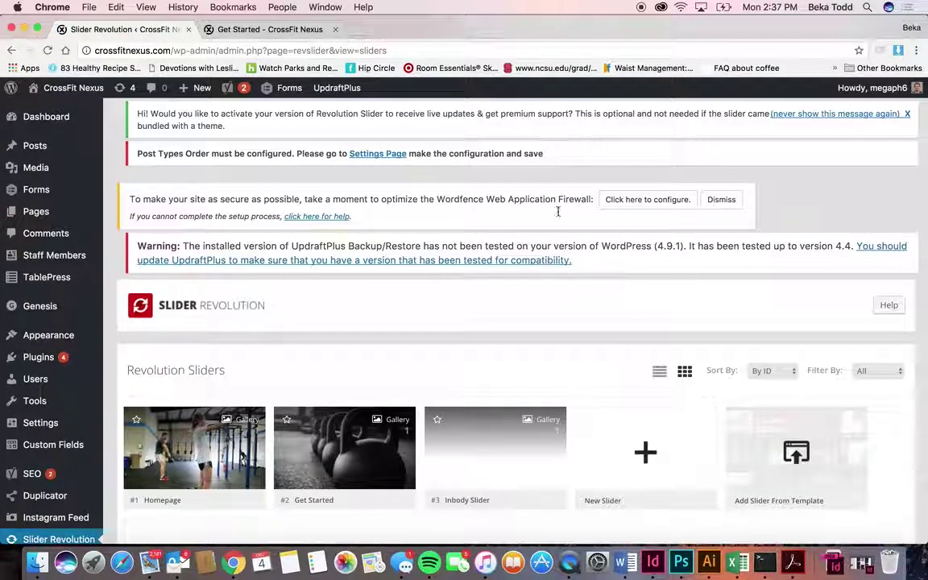
mouse_move(408, 456)
click(455, 435)
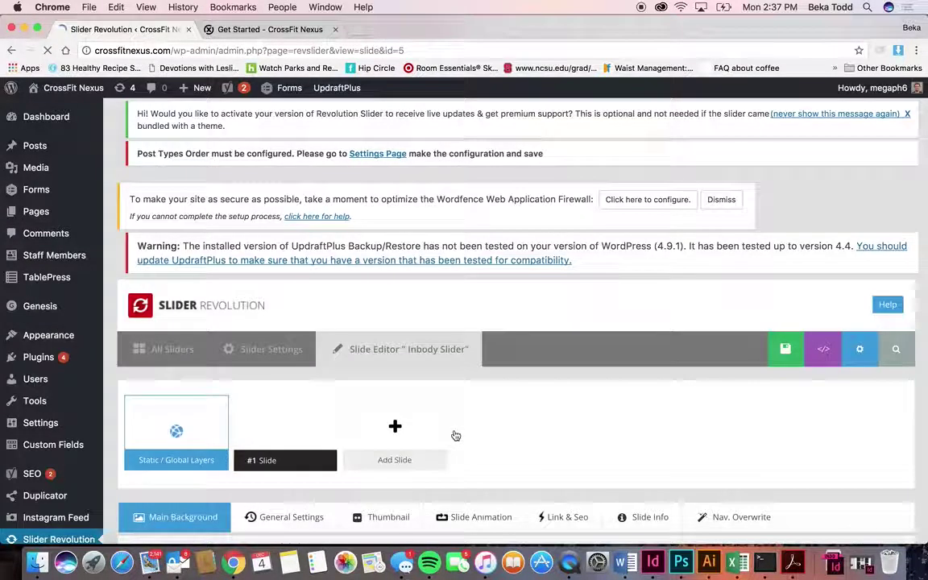
scroll(455, 435, down, 10)
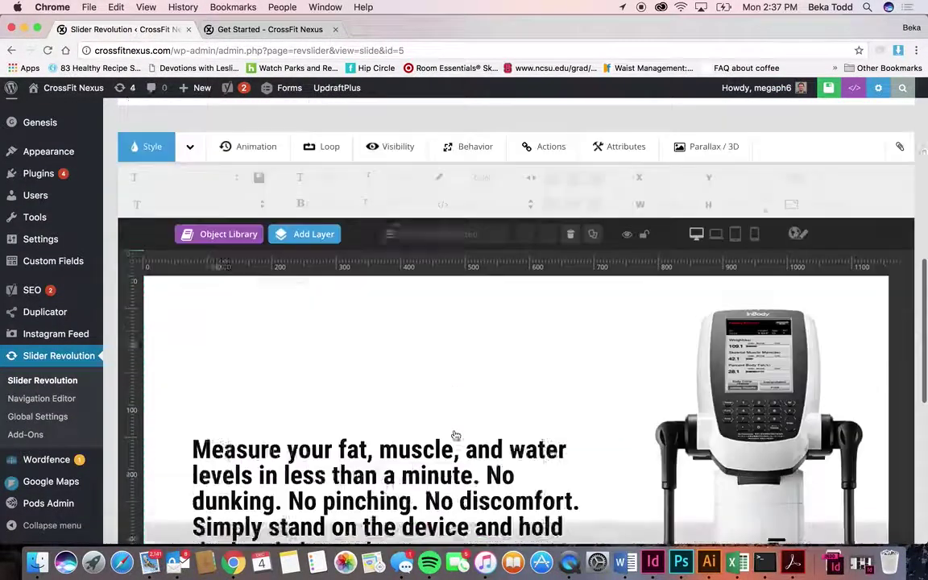
scroll(455, 435, down, 2)
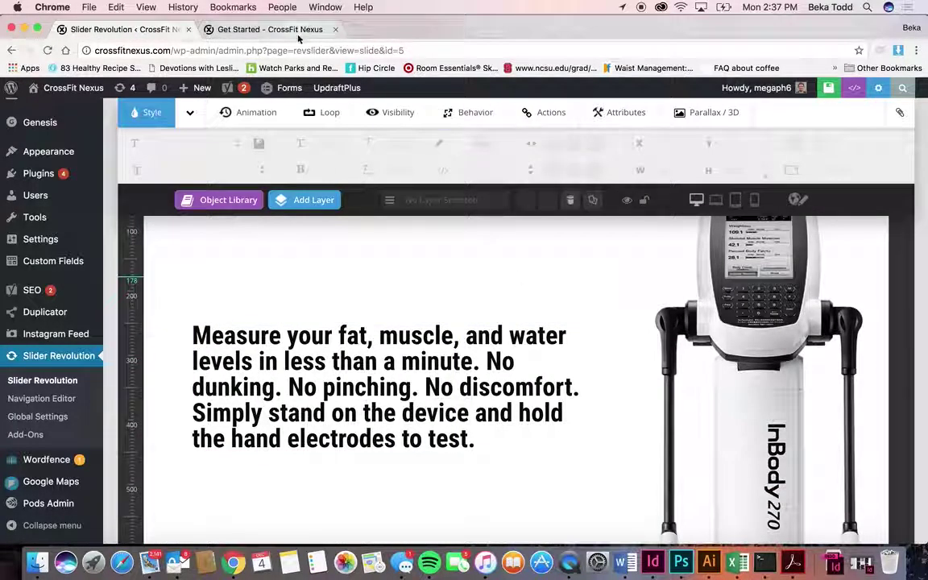
Step: Load the Body Fat Scan program page on the live site and return to the Inbody slide's editor
click(297, 35)
mouse_move(504, 126)
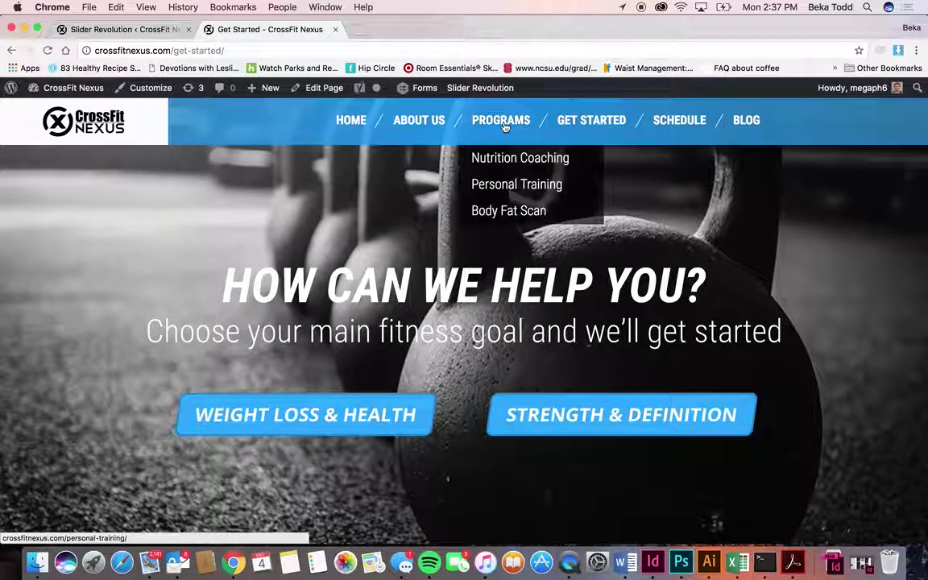
click(504, 209)
click(120, 29)
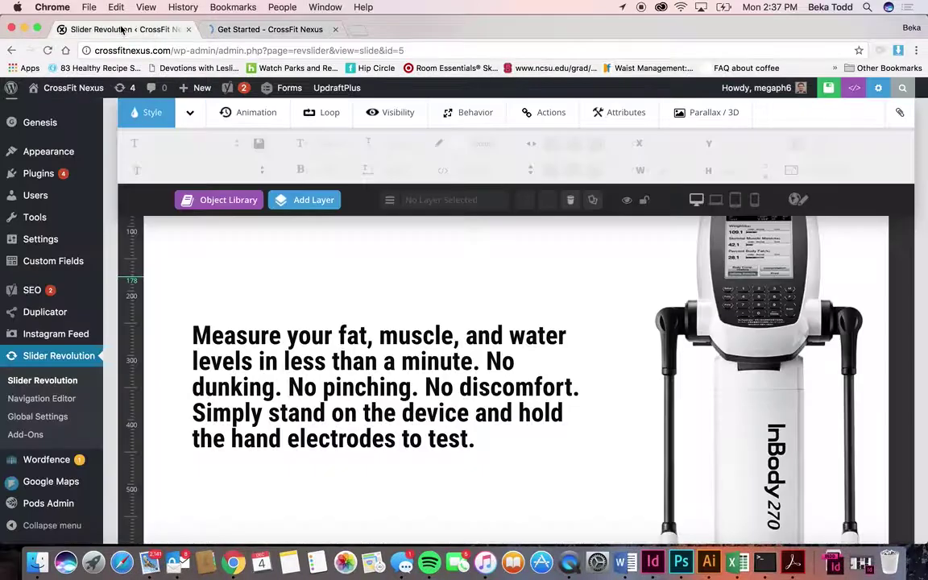
Step: Compare the Inbody slide's text and device image in the editor with the slider section on the live InBody 270 page
scroll(435, 404, right, 3)
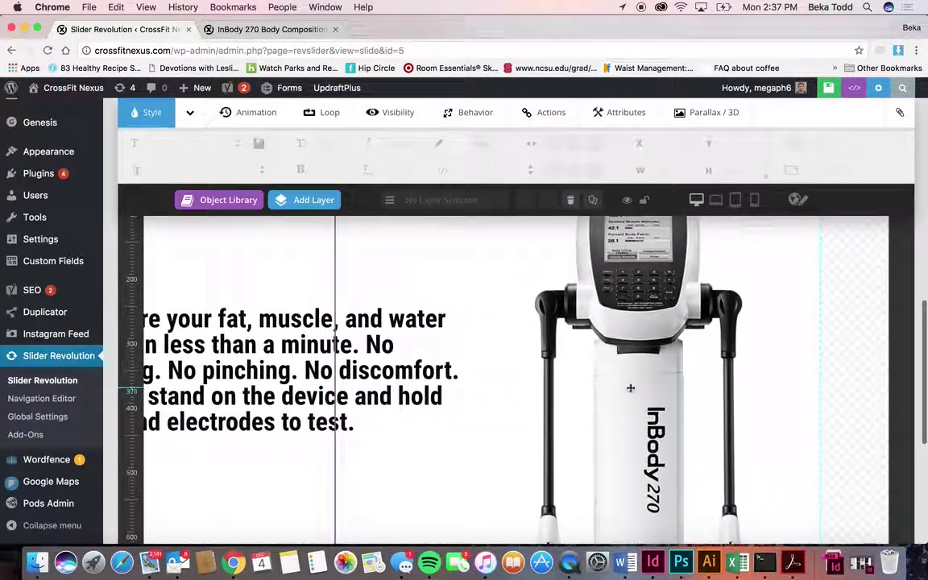
scroll(526, 411, down, 3)
scroll(526, 412, left, 2)
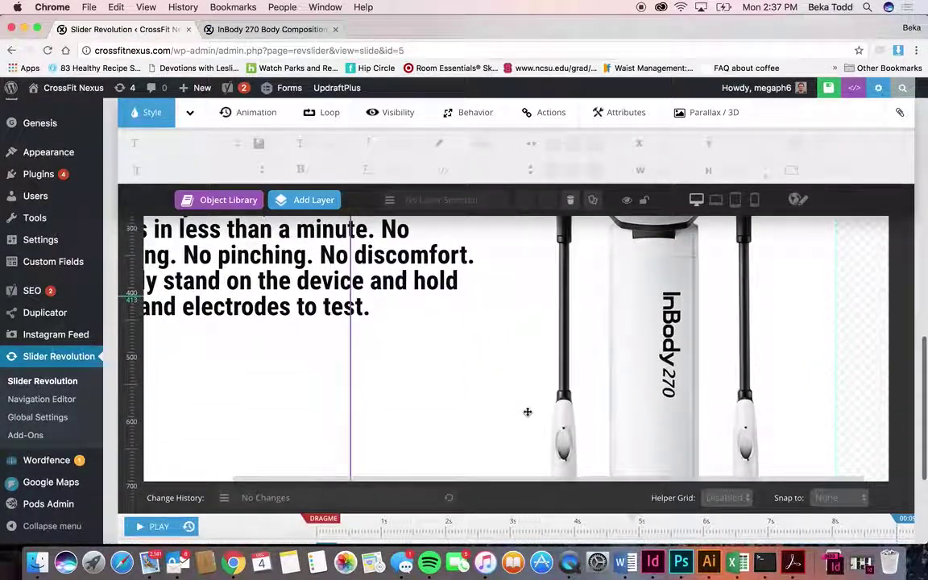
scroll(527, 412, up, 2)
click(269, 29)
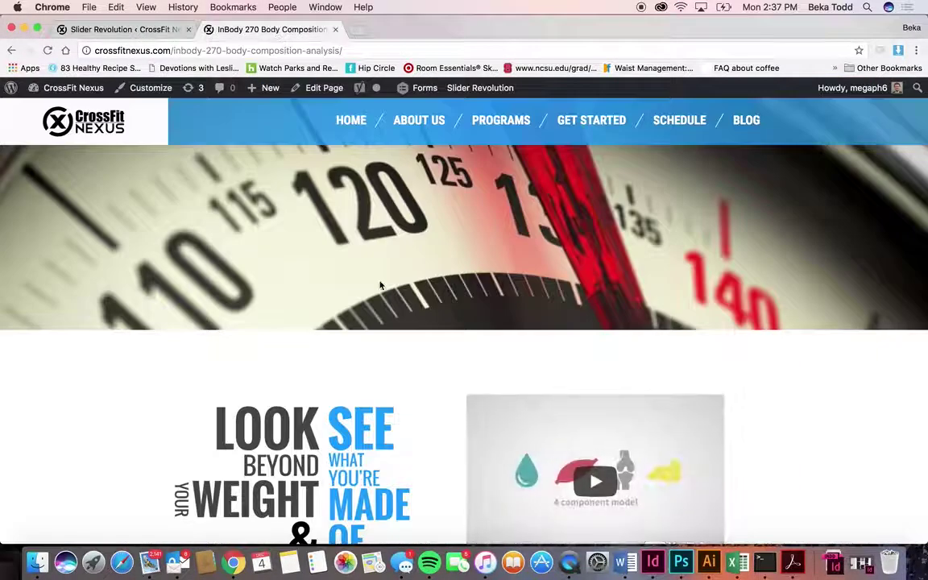
scroll(400, 334, down, 15)
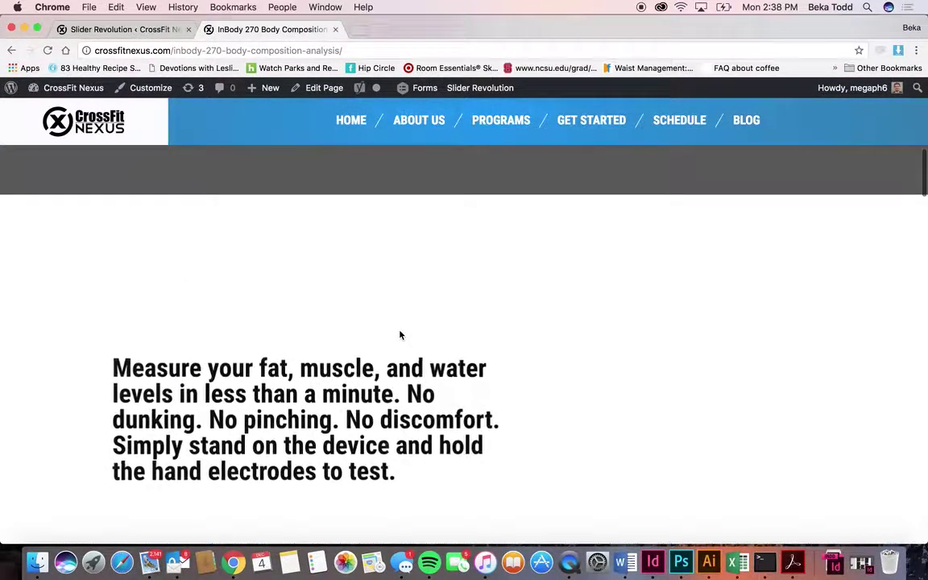
click(142, 29)
scroll(443, 354, down, 5)
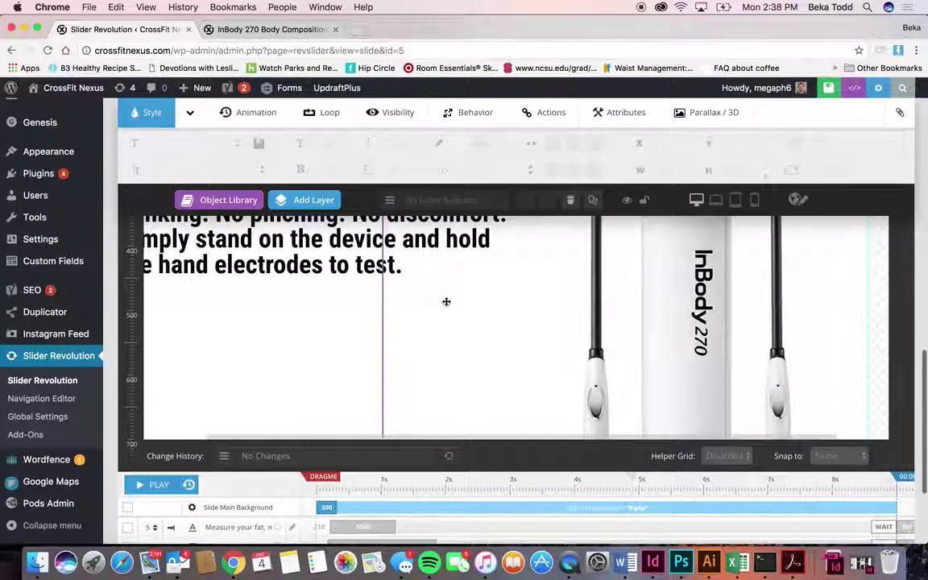
Step: Open the Inbody Slider's settings and look through its General Settings and Layout & Visual options
scroll(447, 302, down, 3)
scroll(446, 301, up, 15)
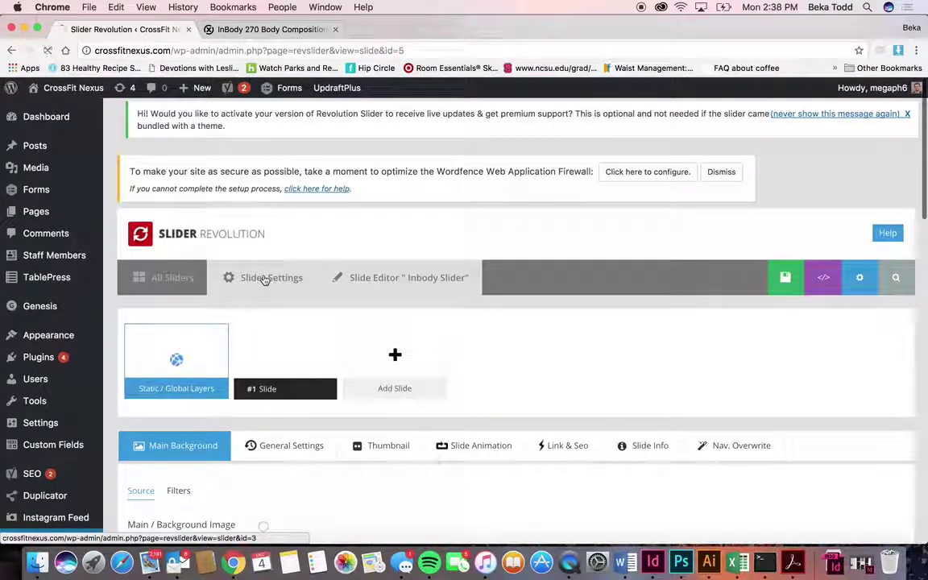
click(264, 278)
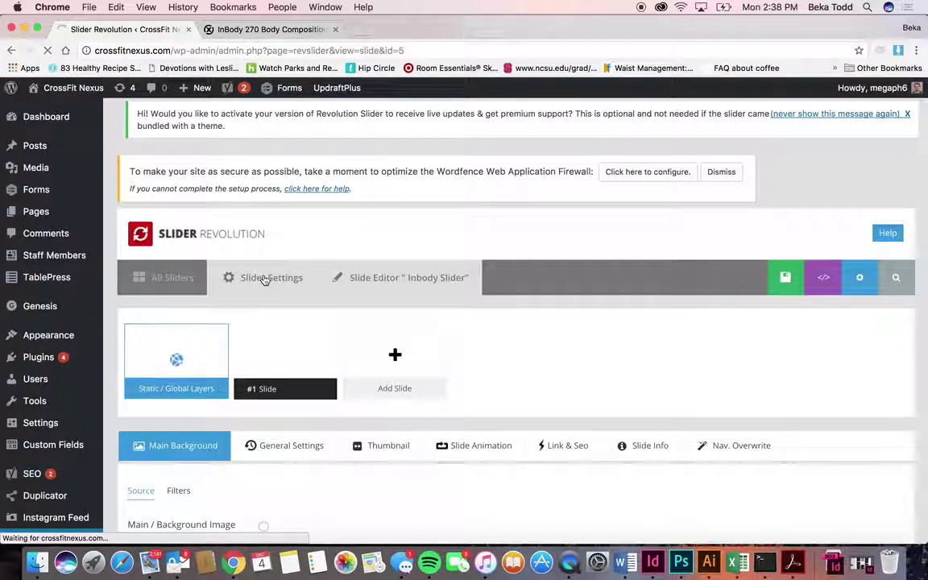
scroll(483, 371, down, 5)
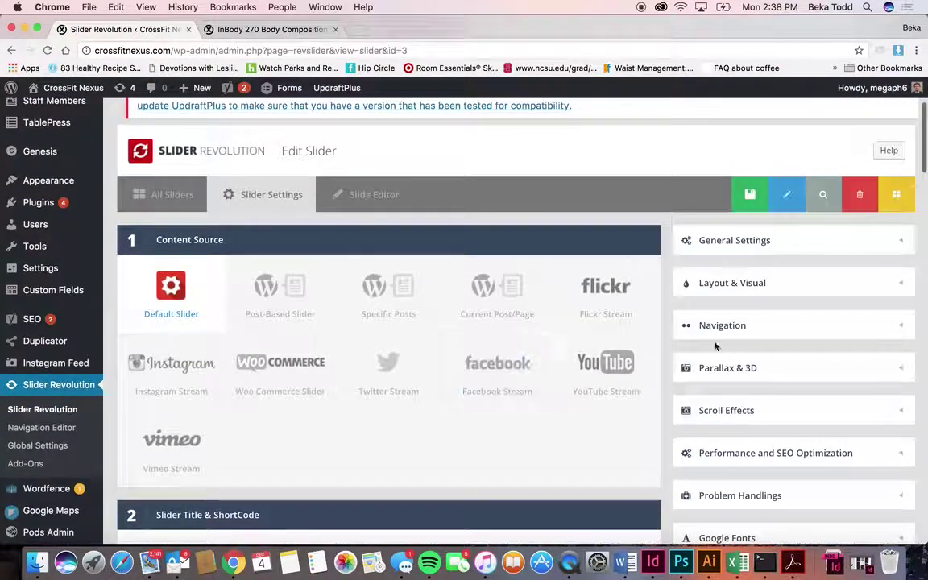
click(832, 240)
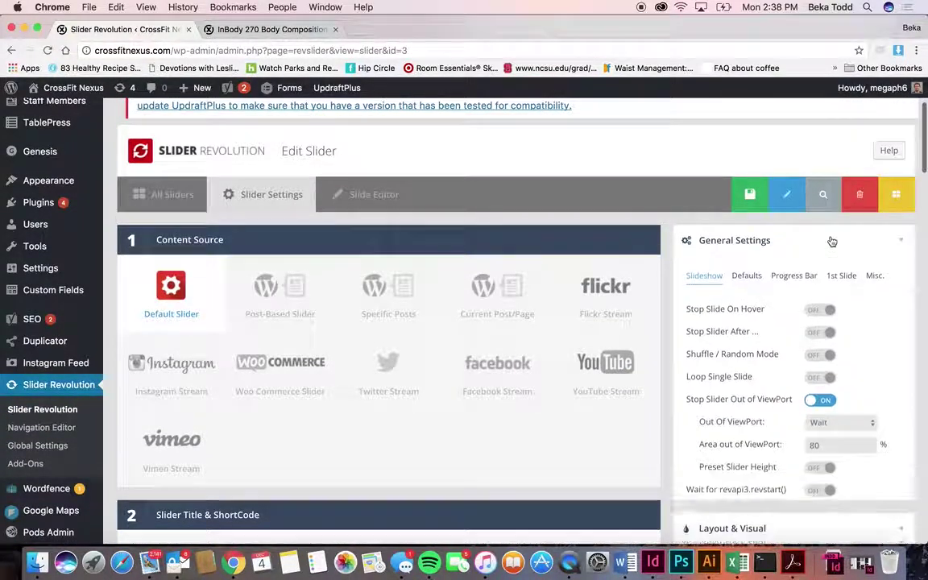
click(897, 250)
click(870, 284)
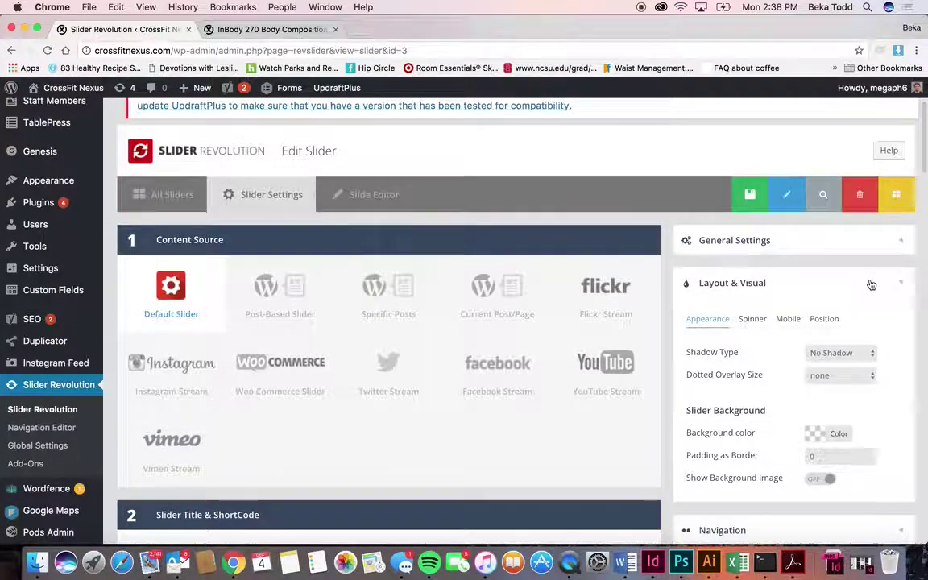
click(870, 284)
Step: Select the Inbody Slider's embed shortcode in the Slider Title & ShortCode section
scroll(870, 284, down, 1)
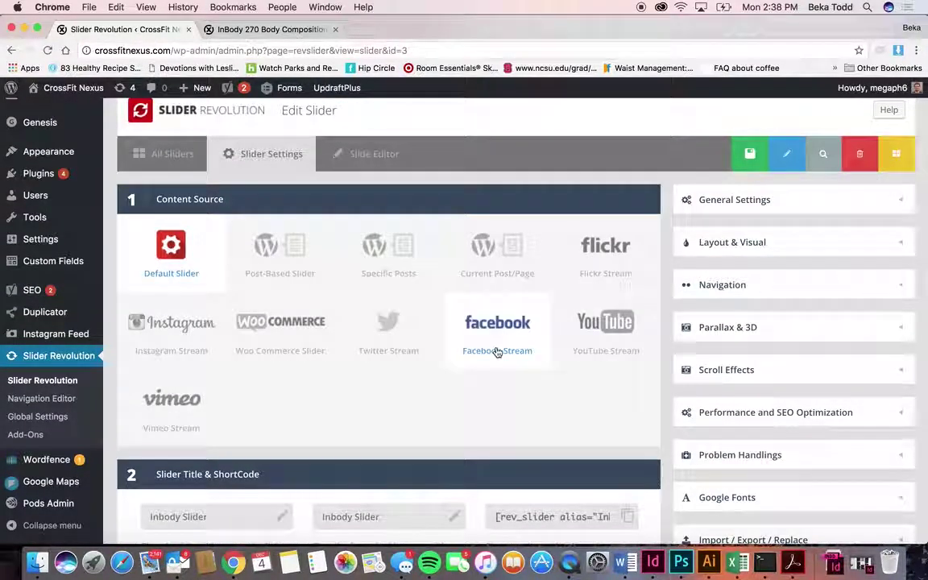
scroll(446, 311, down, 1)
scroll(387, 267, down, 2)
click(529, 388)
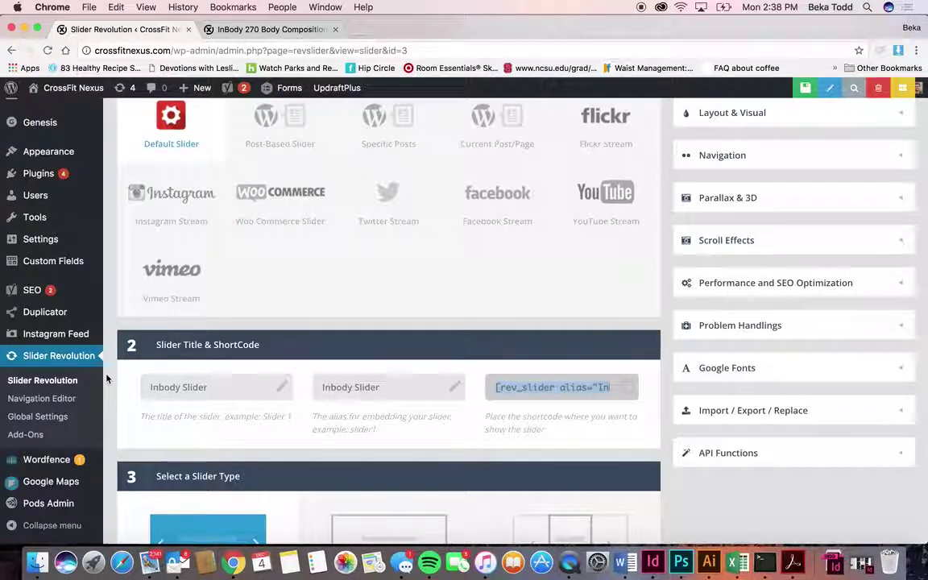
Step: Open the Google Maps plugin overview, and view the map and contact section at the foot of the live homepage
mouse_move(50, 456)
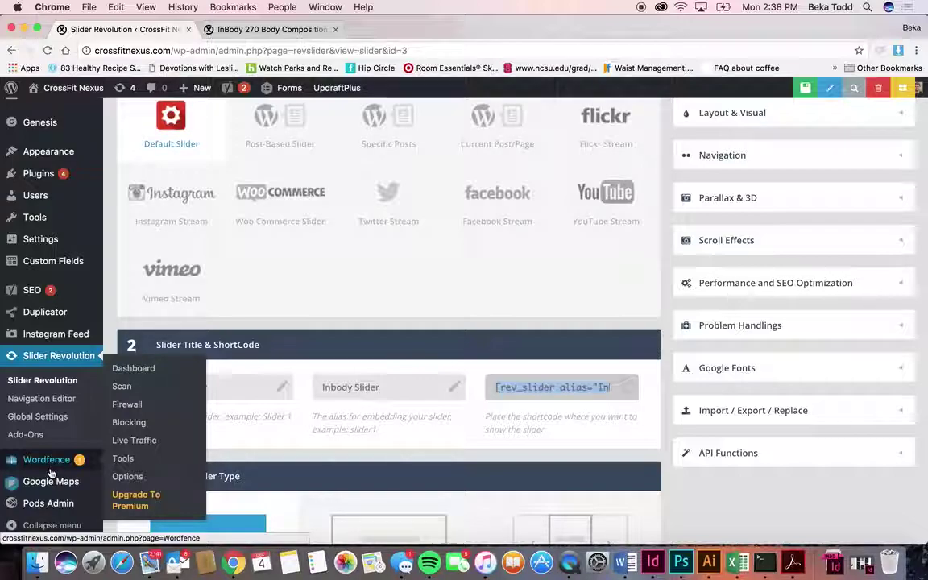
mouse_move(40, 493)
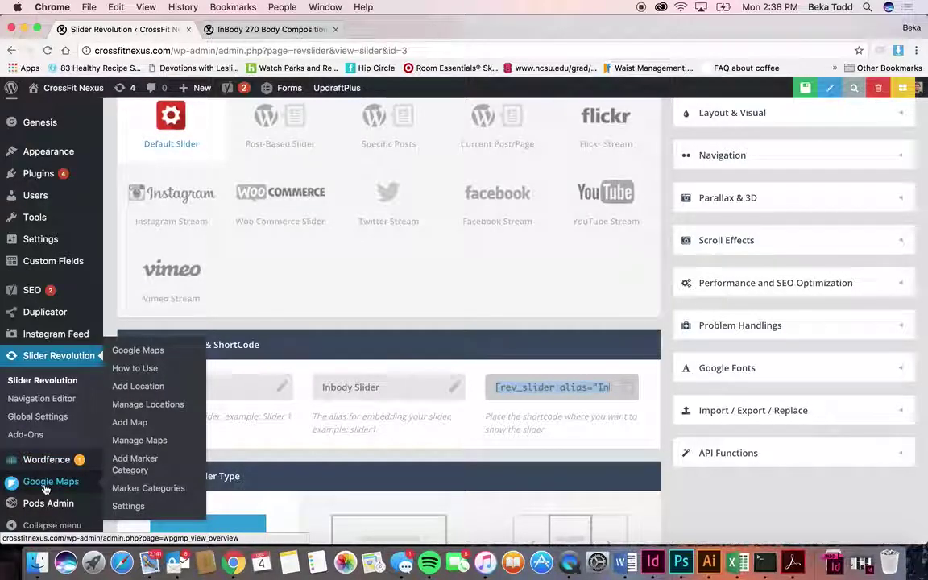
click(45, 486)
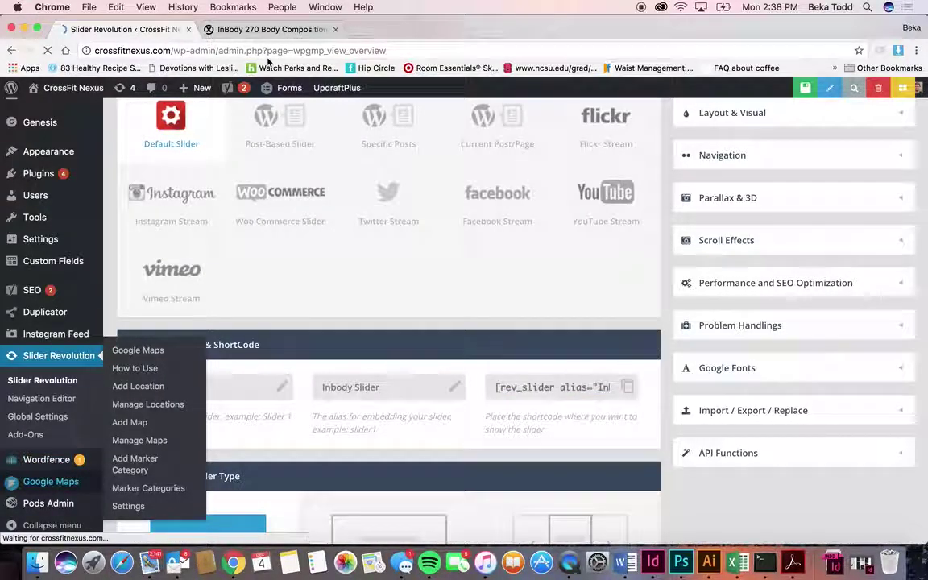
click(267, 30)
scroll(381, 256, up, 15)
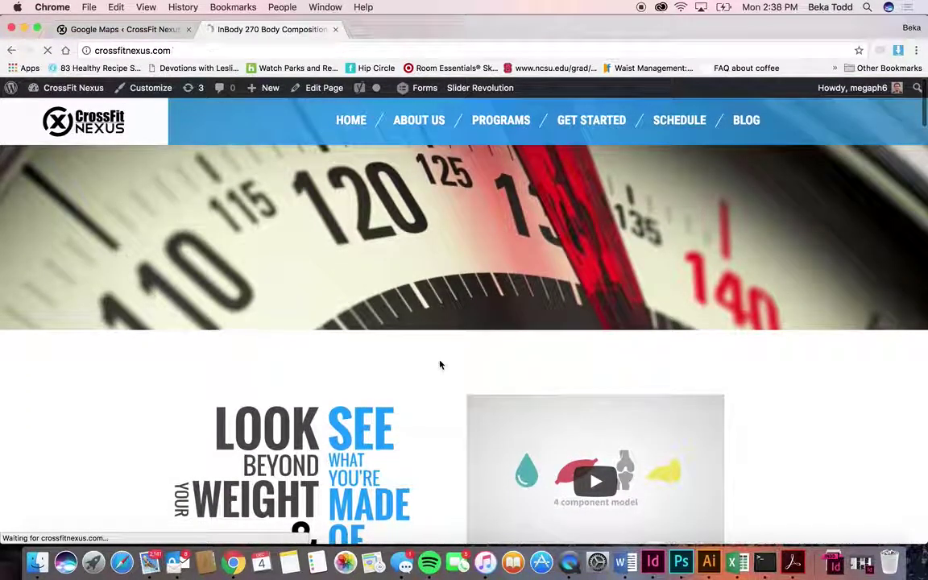
scroll(440, 365, down, 10)
scroll(439, 365, down, 15)
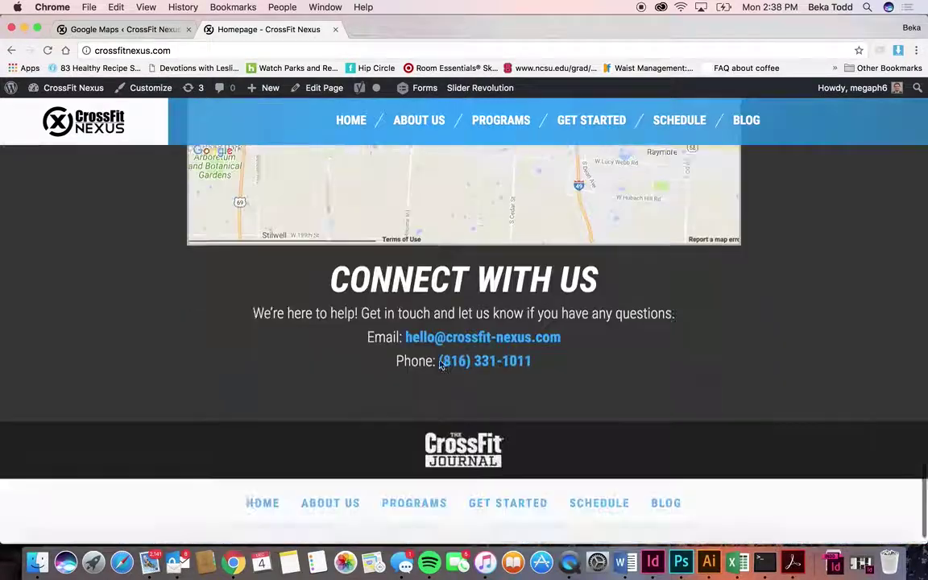
Step: Return to the Google Maps plugin and open the saved Crossfit Nexus location for editing
click(150, 32)
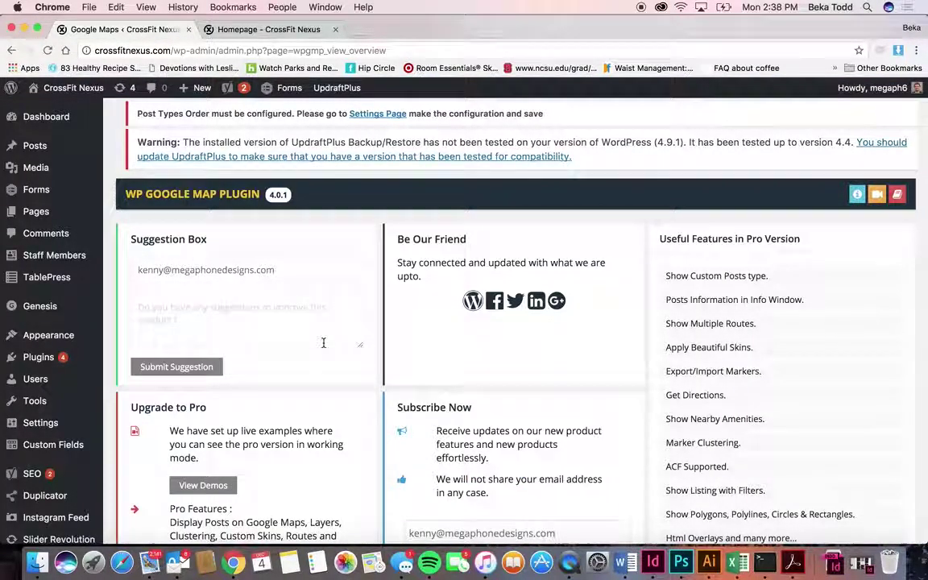
scroll(97, 403, down, 5)
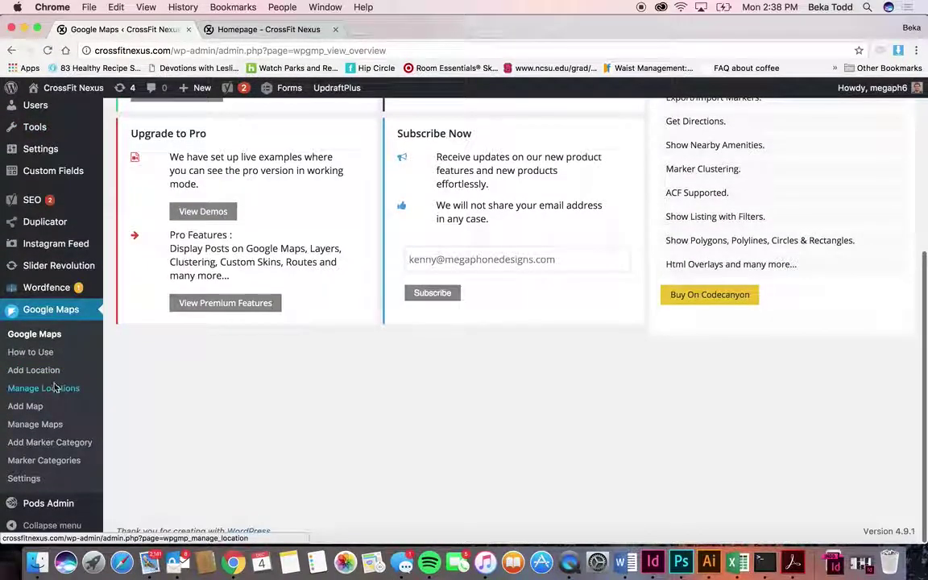
click(54, 389)
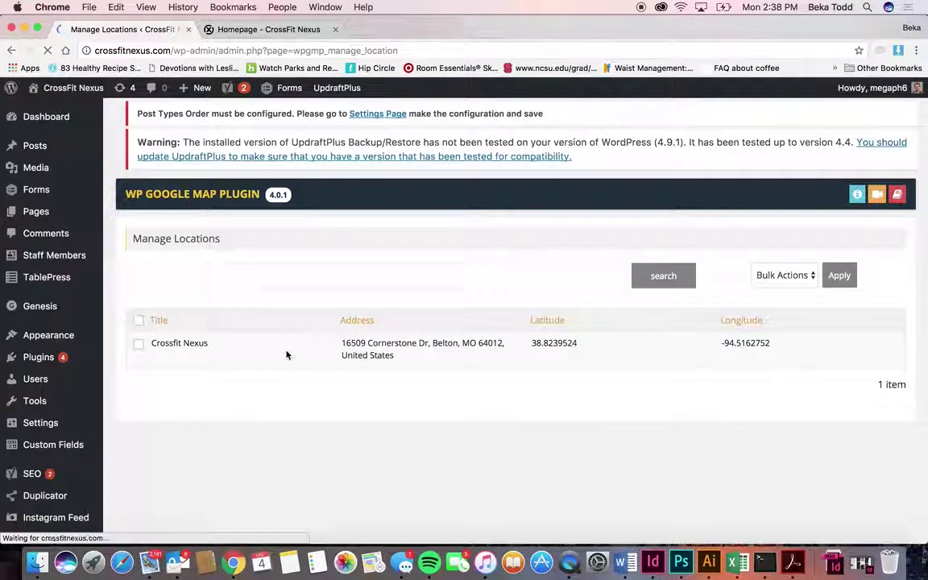
click(160, 357)
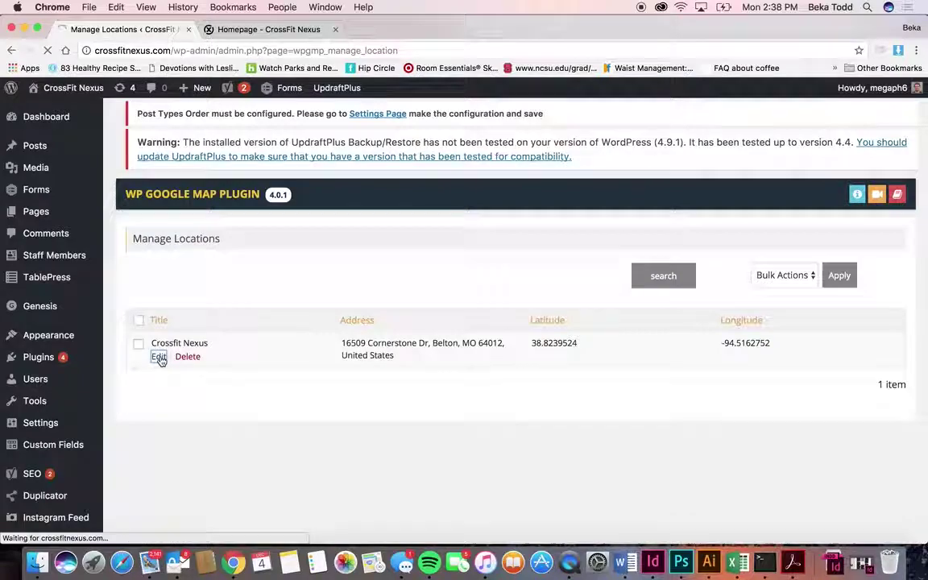
Step: Examine the location's address, coordinates, infowindow and marker settings without changing them
click(376, 314)
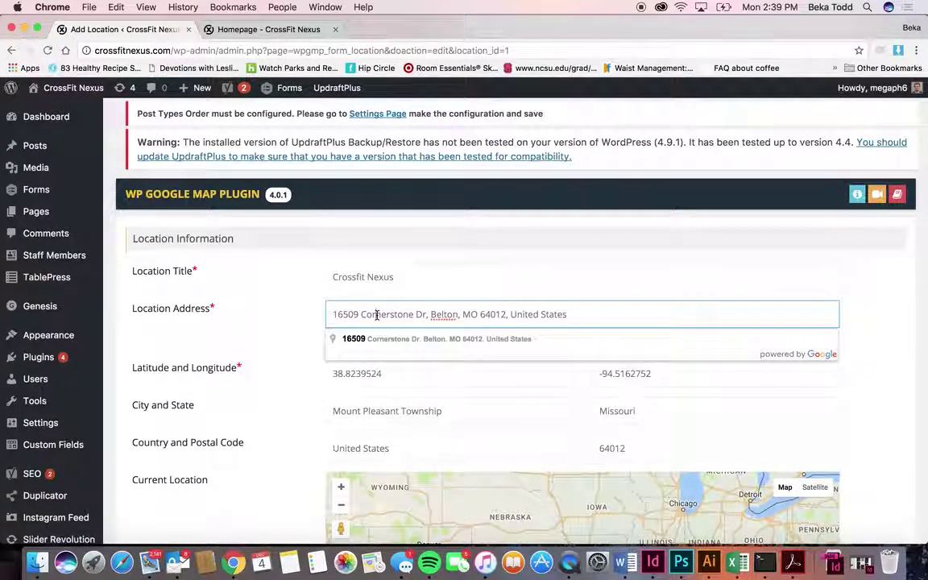
click(275, 345)
scroll(275, 345, down, 6)
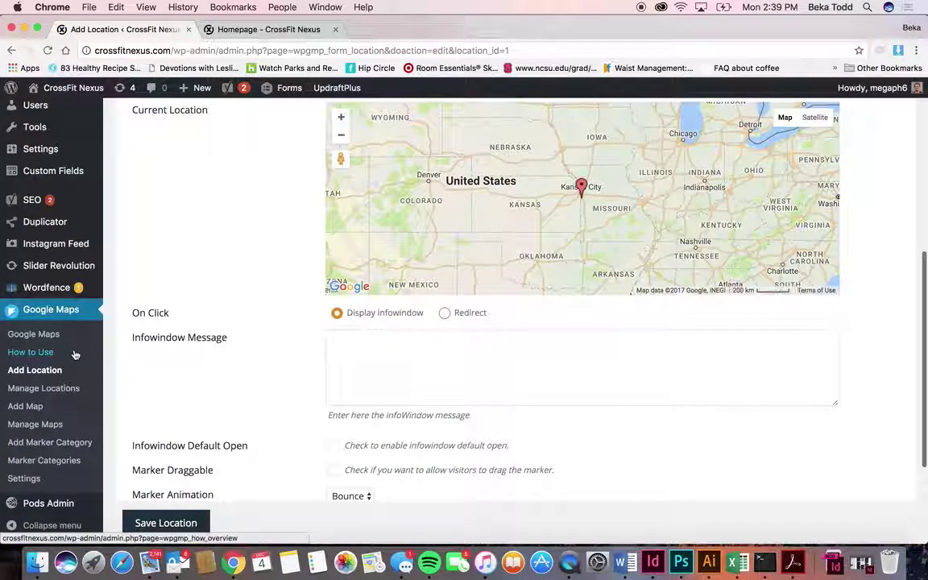
scroll(286, 385, down, 4)
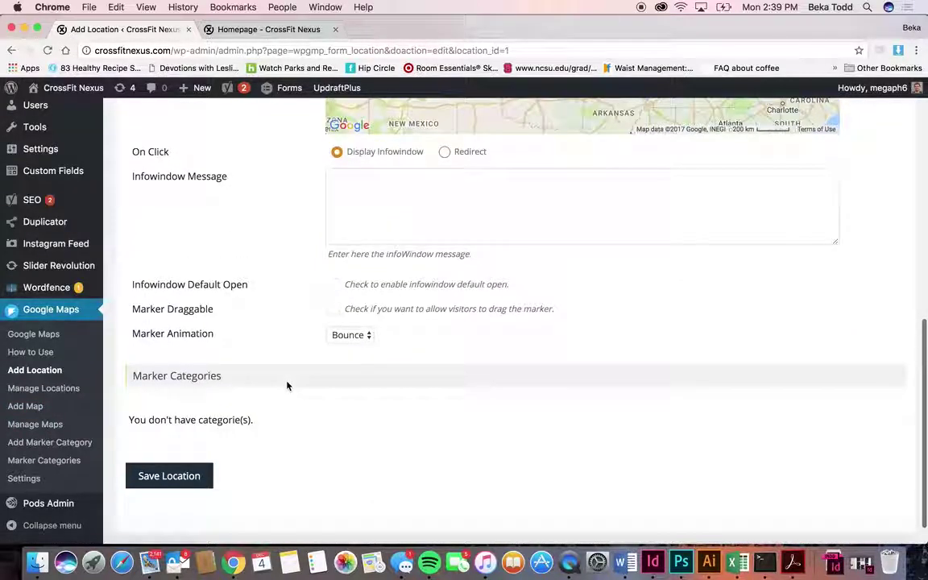
scroll(443, 257, up, 15)
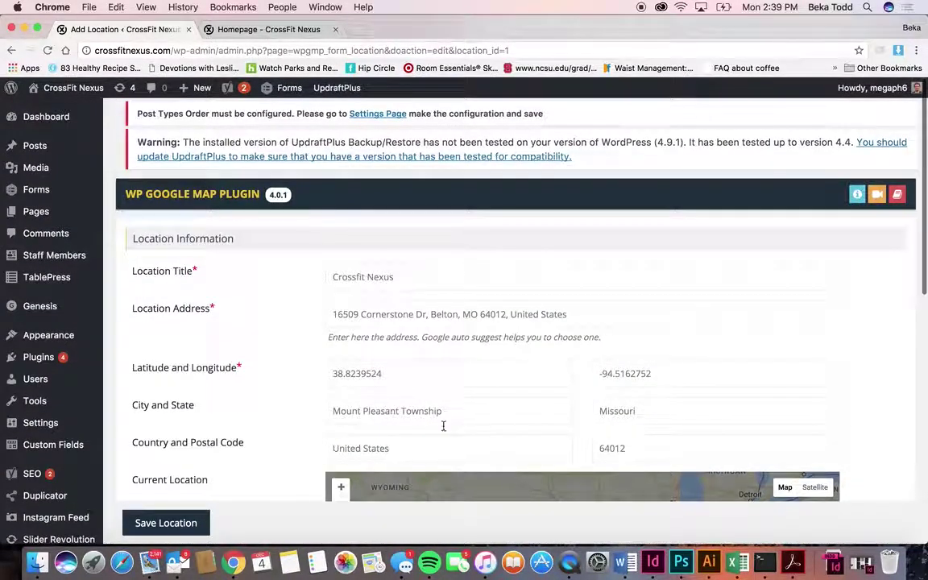
scroll(451, 457, down, 2)
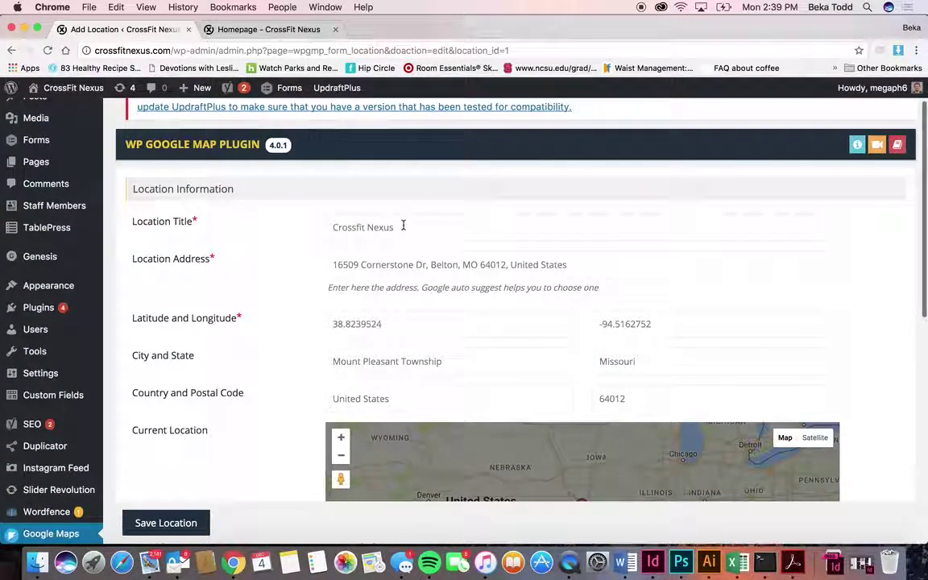
scroll(214, 411, down, 10)
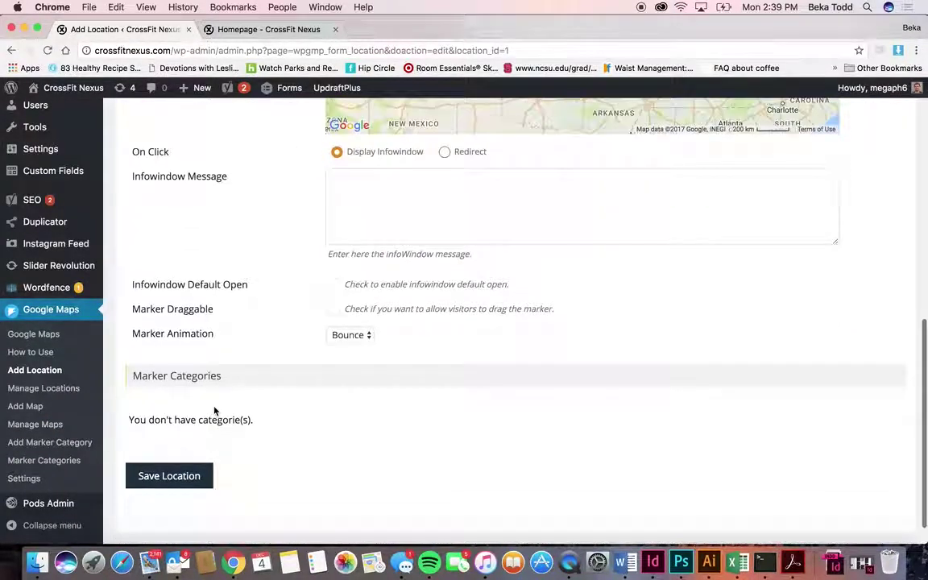
Step: Open the Crossfit Nexus Footer map for editing and examine its size, zoom, assigned location, control and layer settings
click(43, 426)
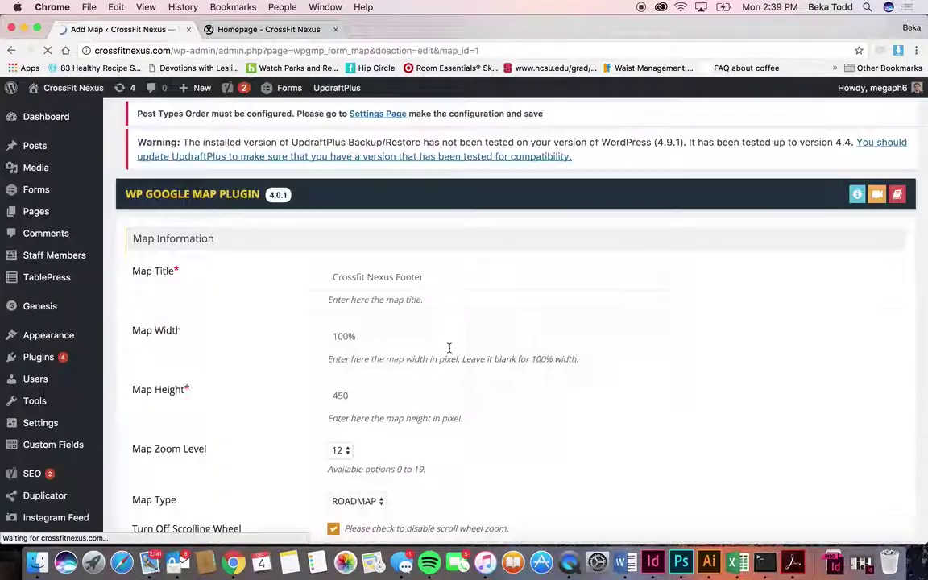
scroll(447, 348, down, 2)
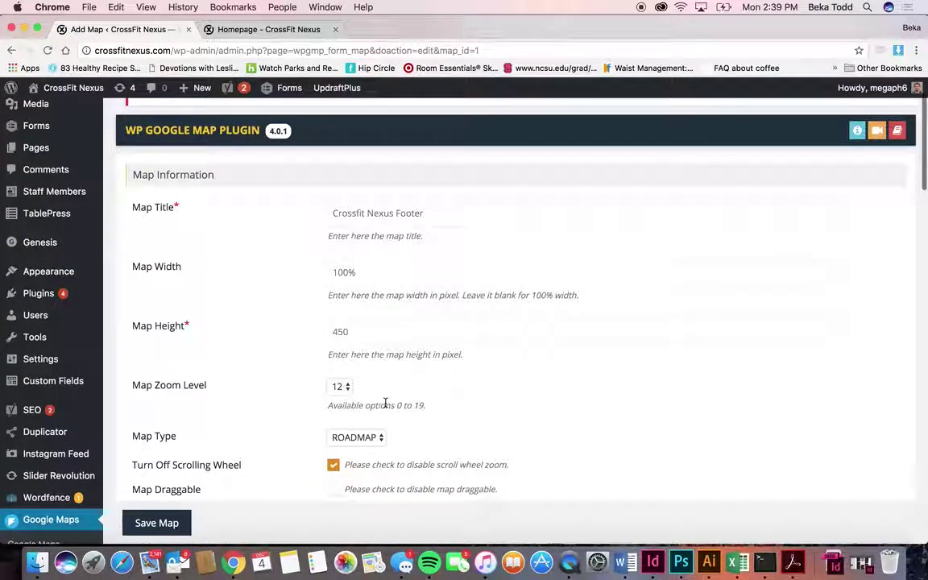
scroll(385, 403, down, 2)
scroll(445, 387, down, 10)
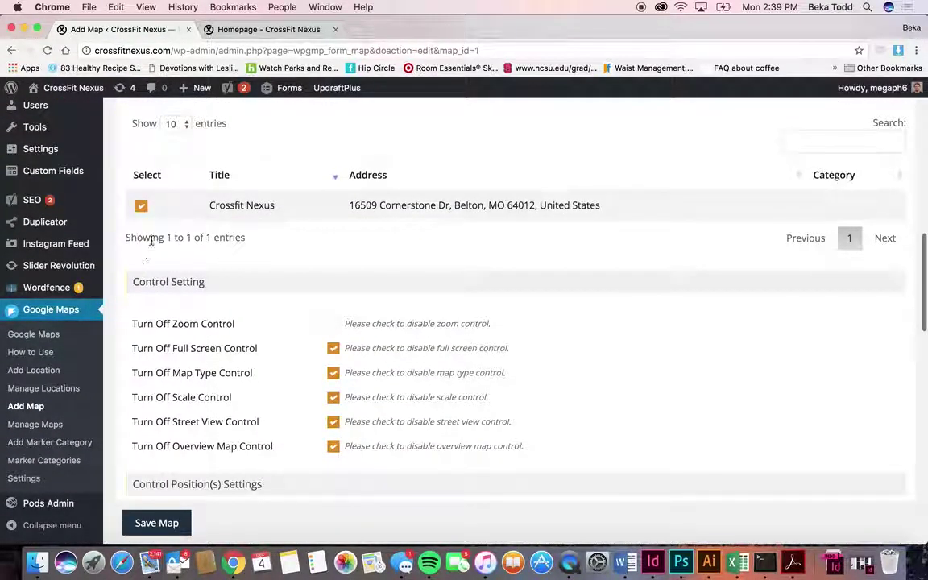
scroll(263, 258, down, 10)
scroll(263, 258, up, 8)
scroll(263, 259, up, 5)
scroll(263, 258, down, 10)
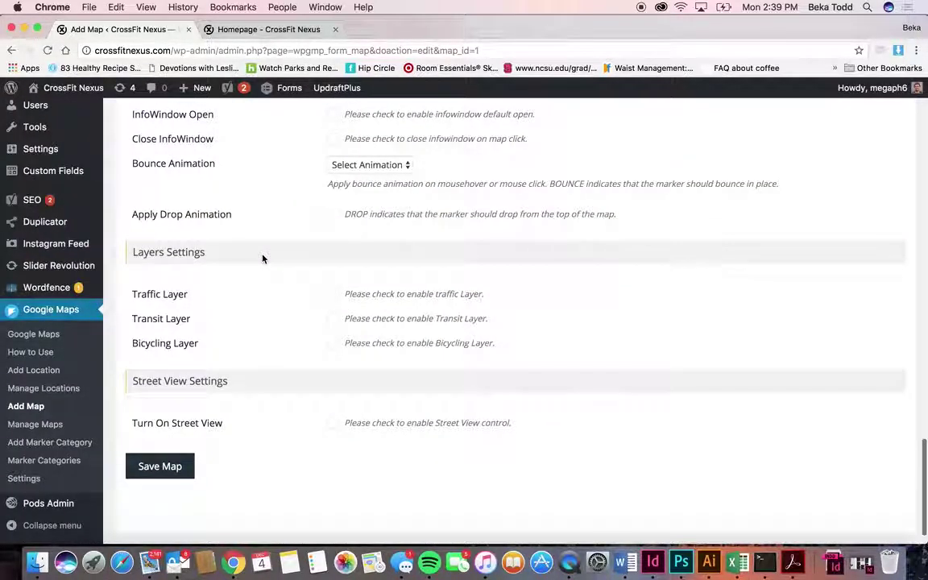
scroll(53, 330, up, 15)
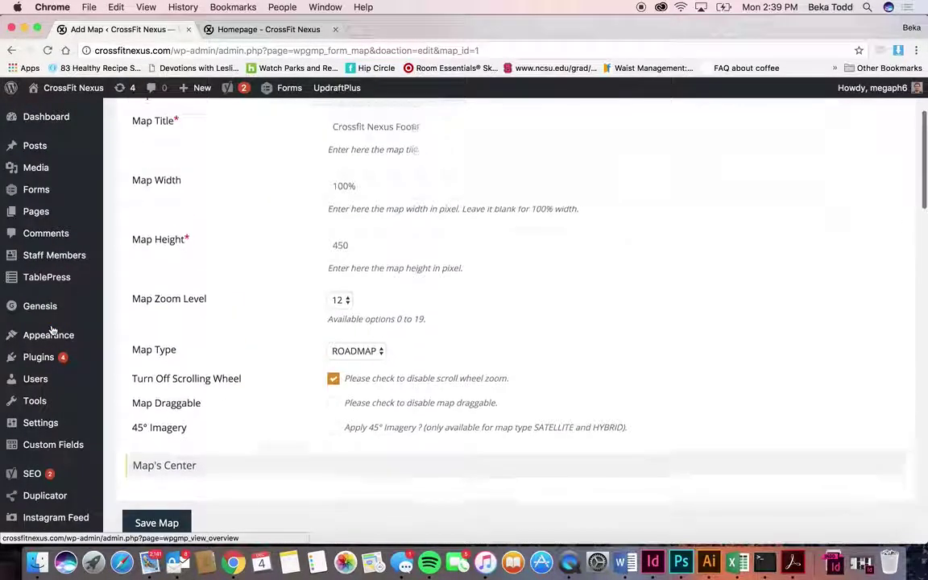
Step: Open the blog post categories and examine the new category form, its parent options and the existing category list
mouse_move(62, 212)
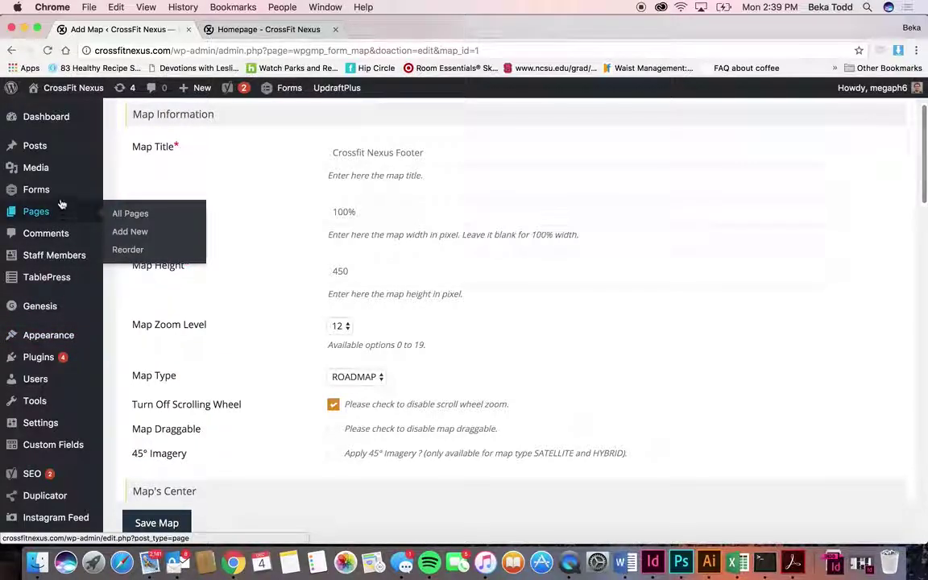
mouse_move(54, 145)
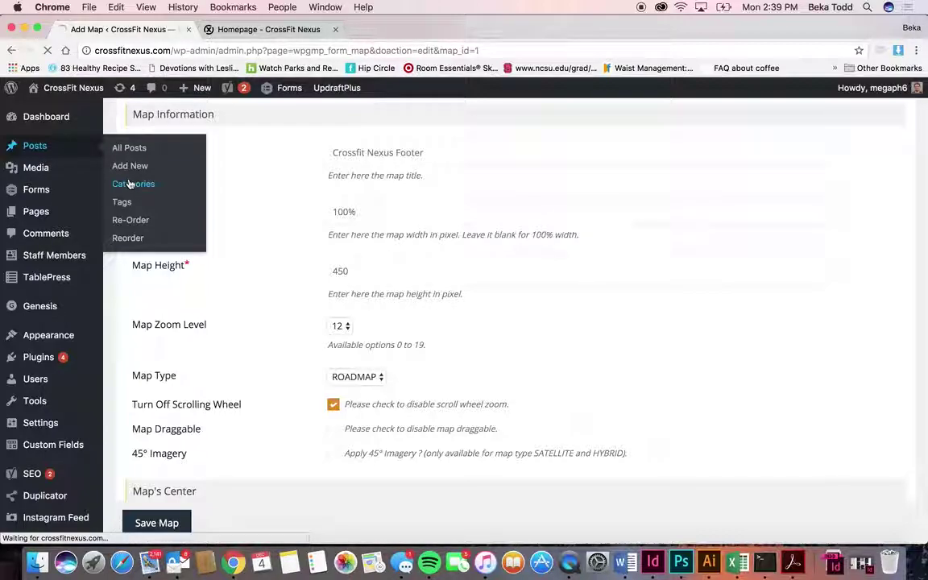
scroll(335, 413, down, 2)
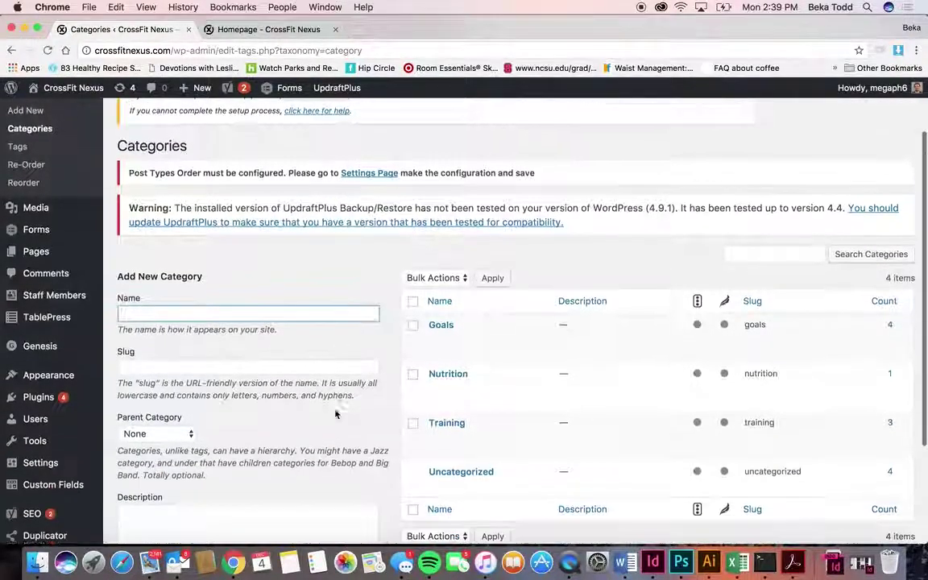
scroll(335, 413, down, 1)
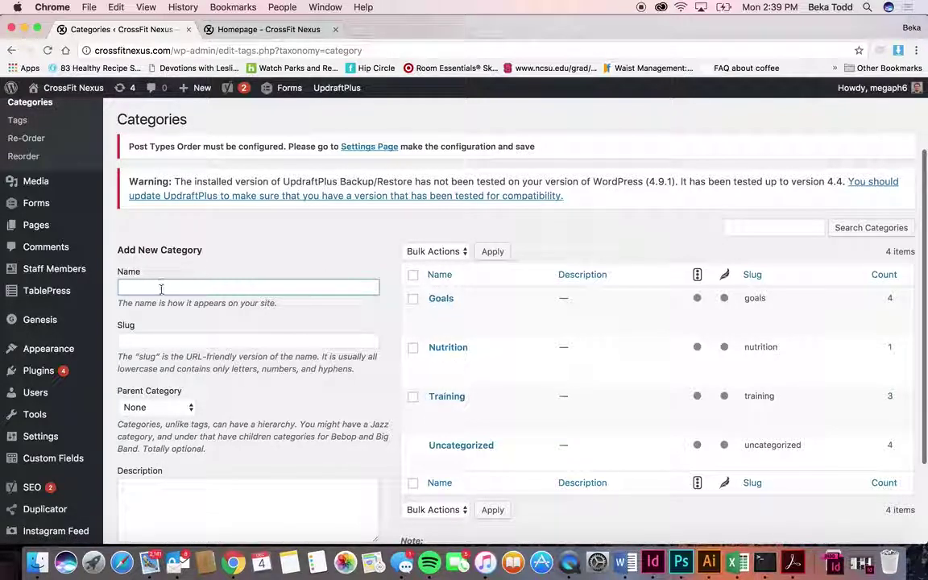
click(157, 406)
click(136, 406)
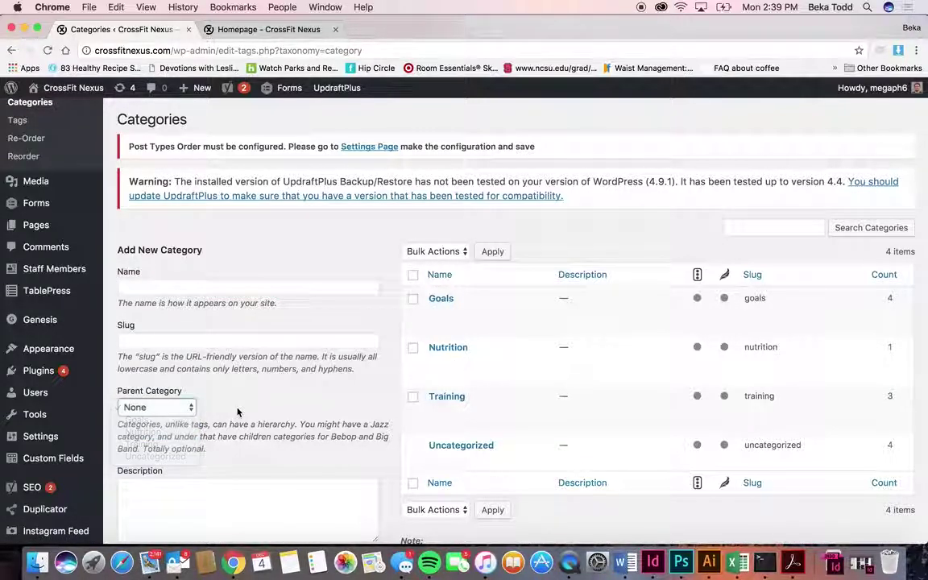
scroll(237, 407, down, 3)
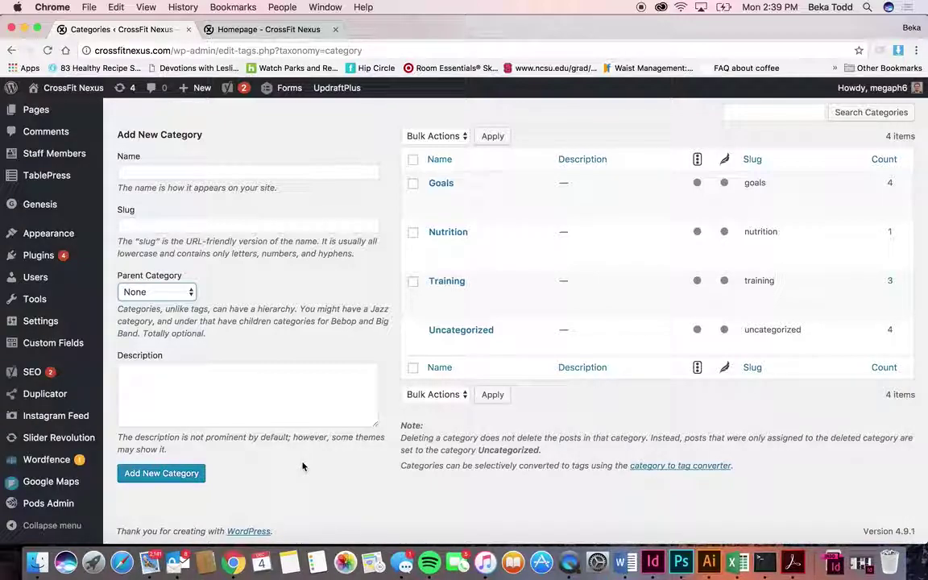
scroll(302, 466, up, 5)
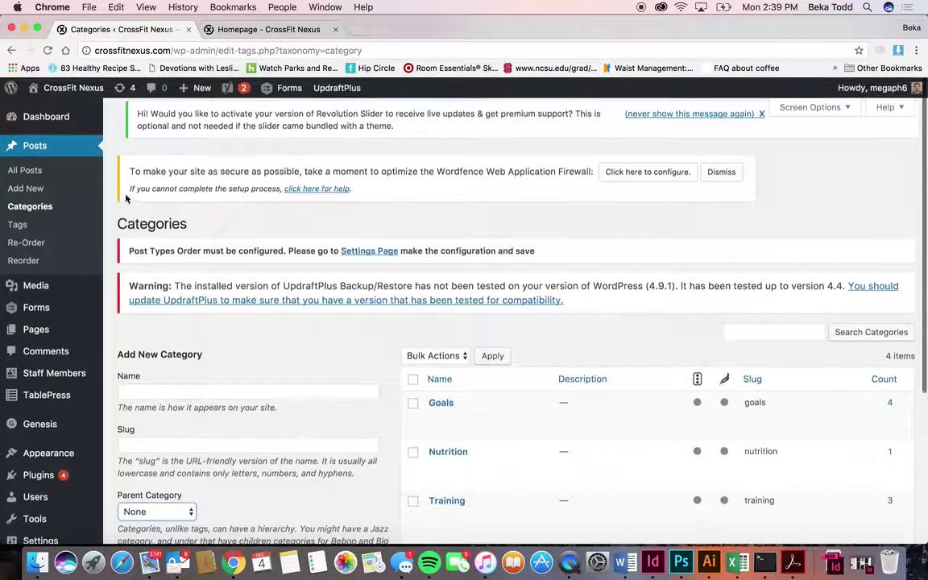
Step: Switch to the live homepage and return to its hero section and main navigation
click(261, 30)
scroll(321, 416, up, 15)
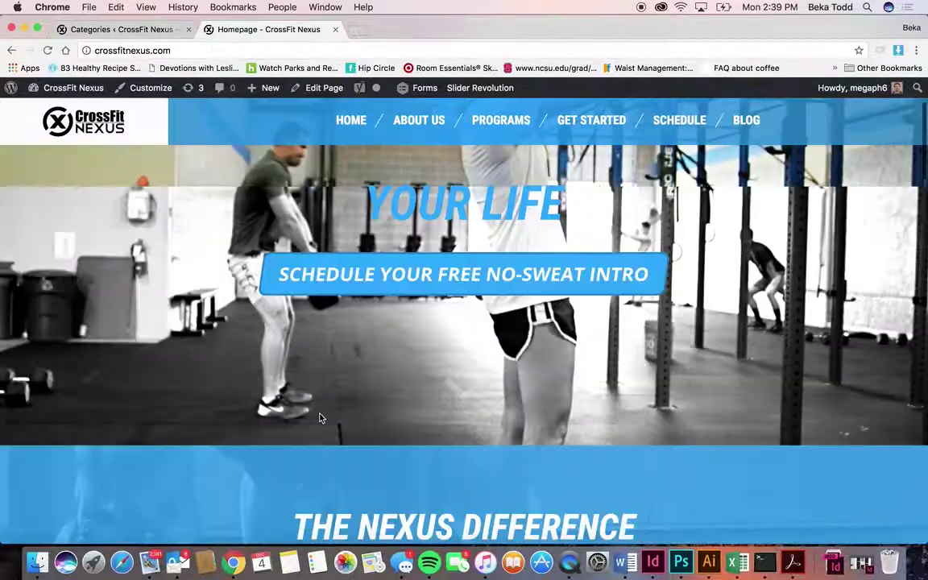